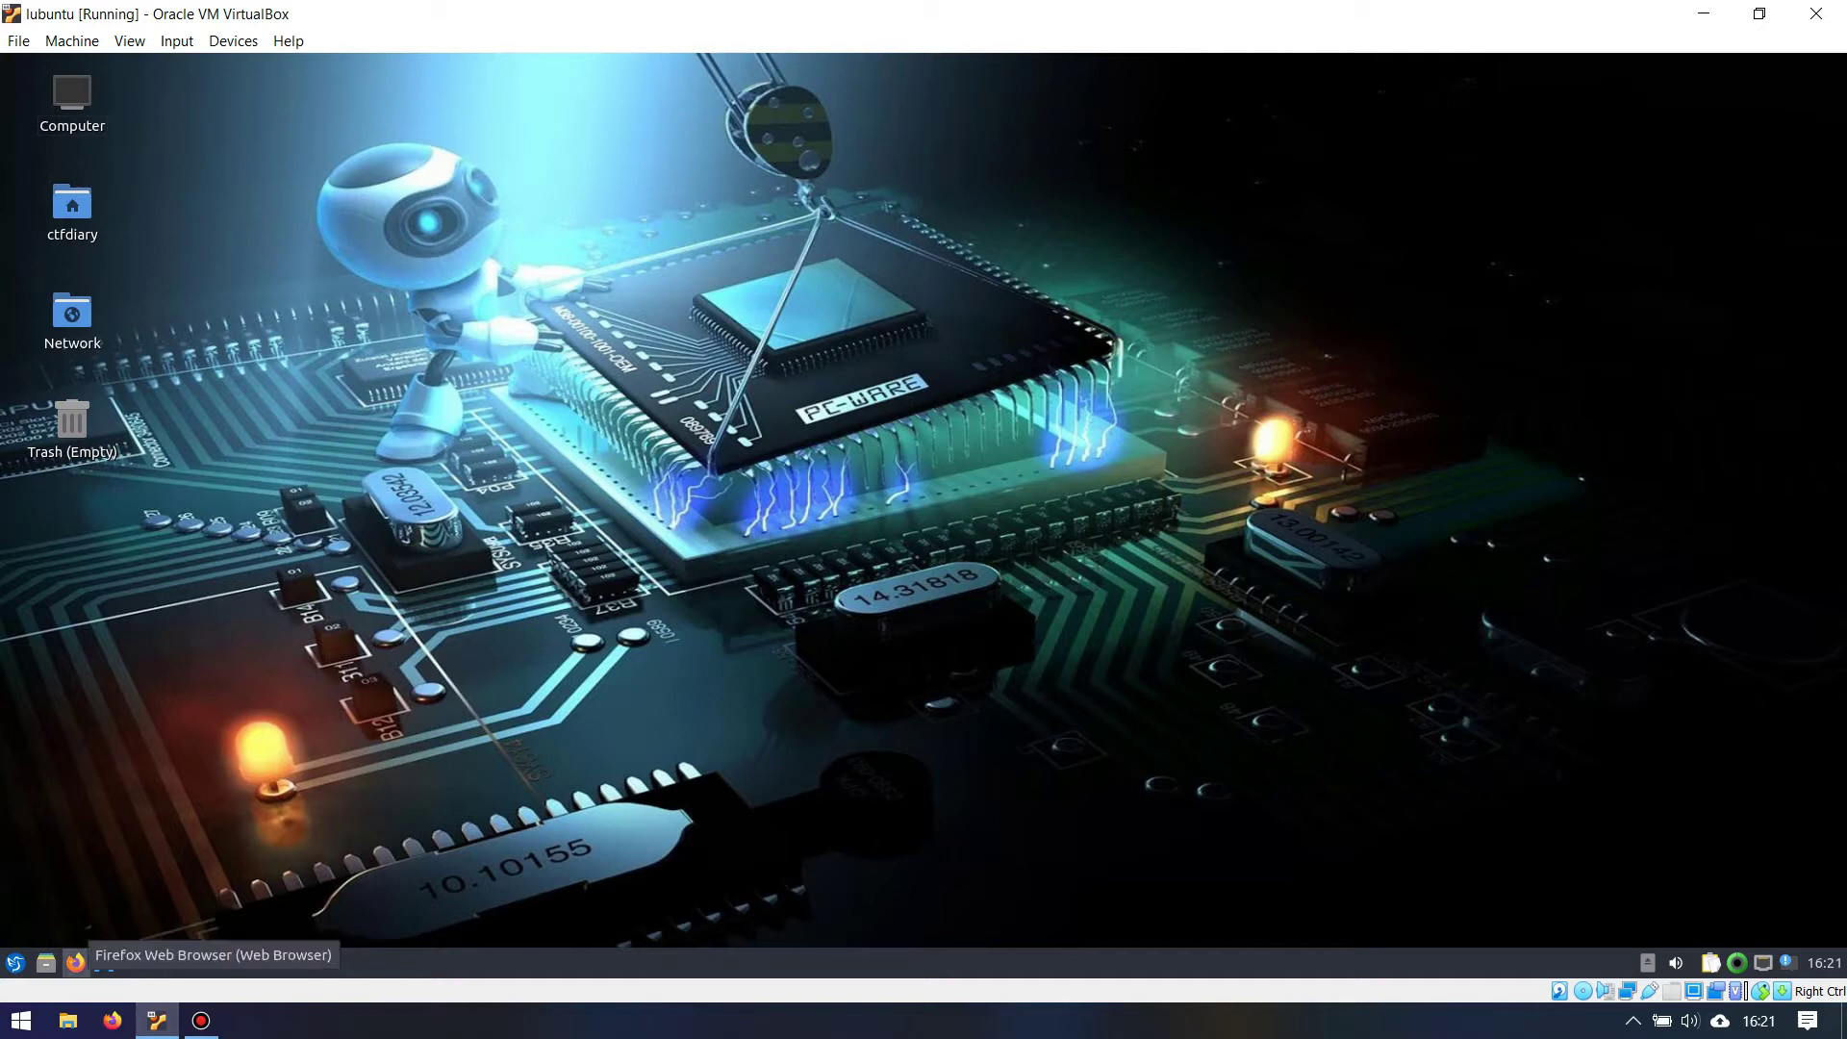
# Open picoctf.org in Firefox and log in to the picoCTF account.
pyautogui.click(75, 962)
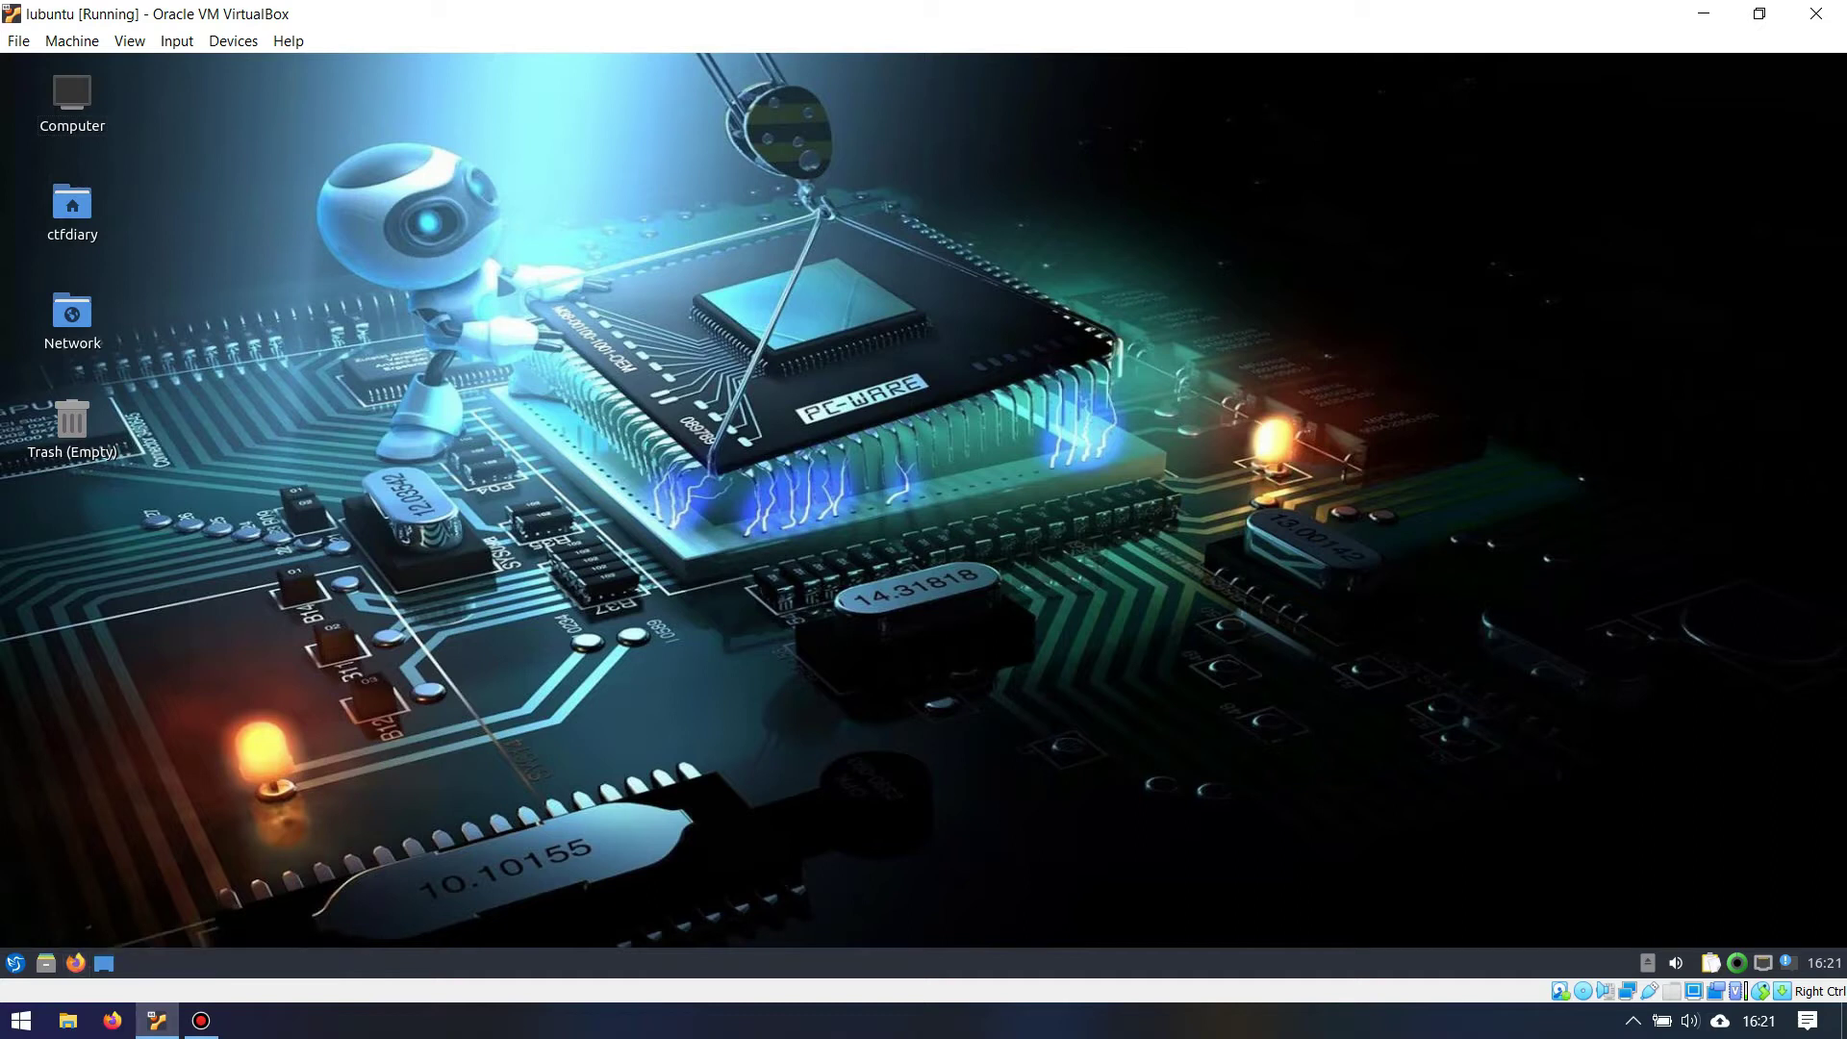
pyautogui.write('picoctf.org')
pyautogui.press('Return')
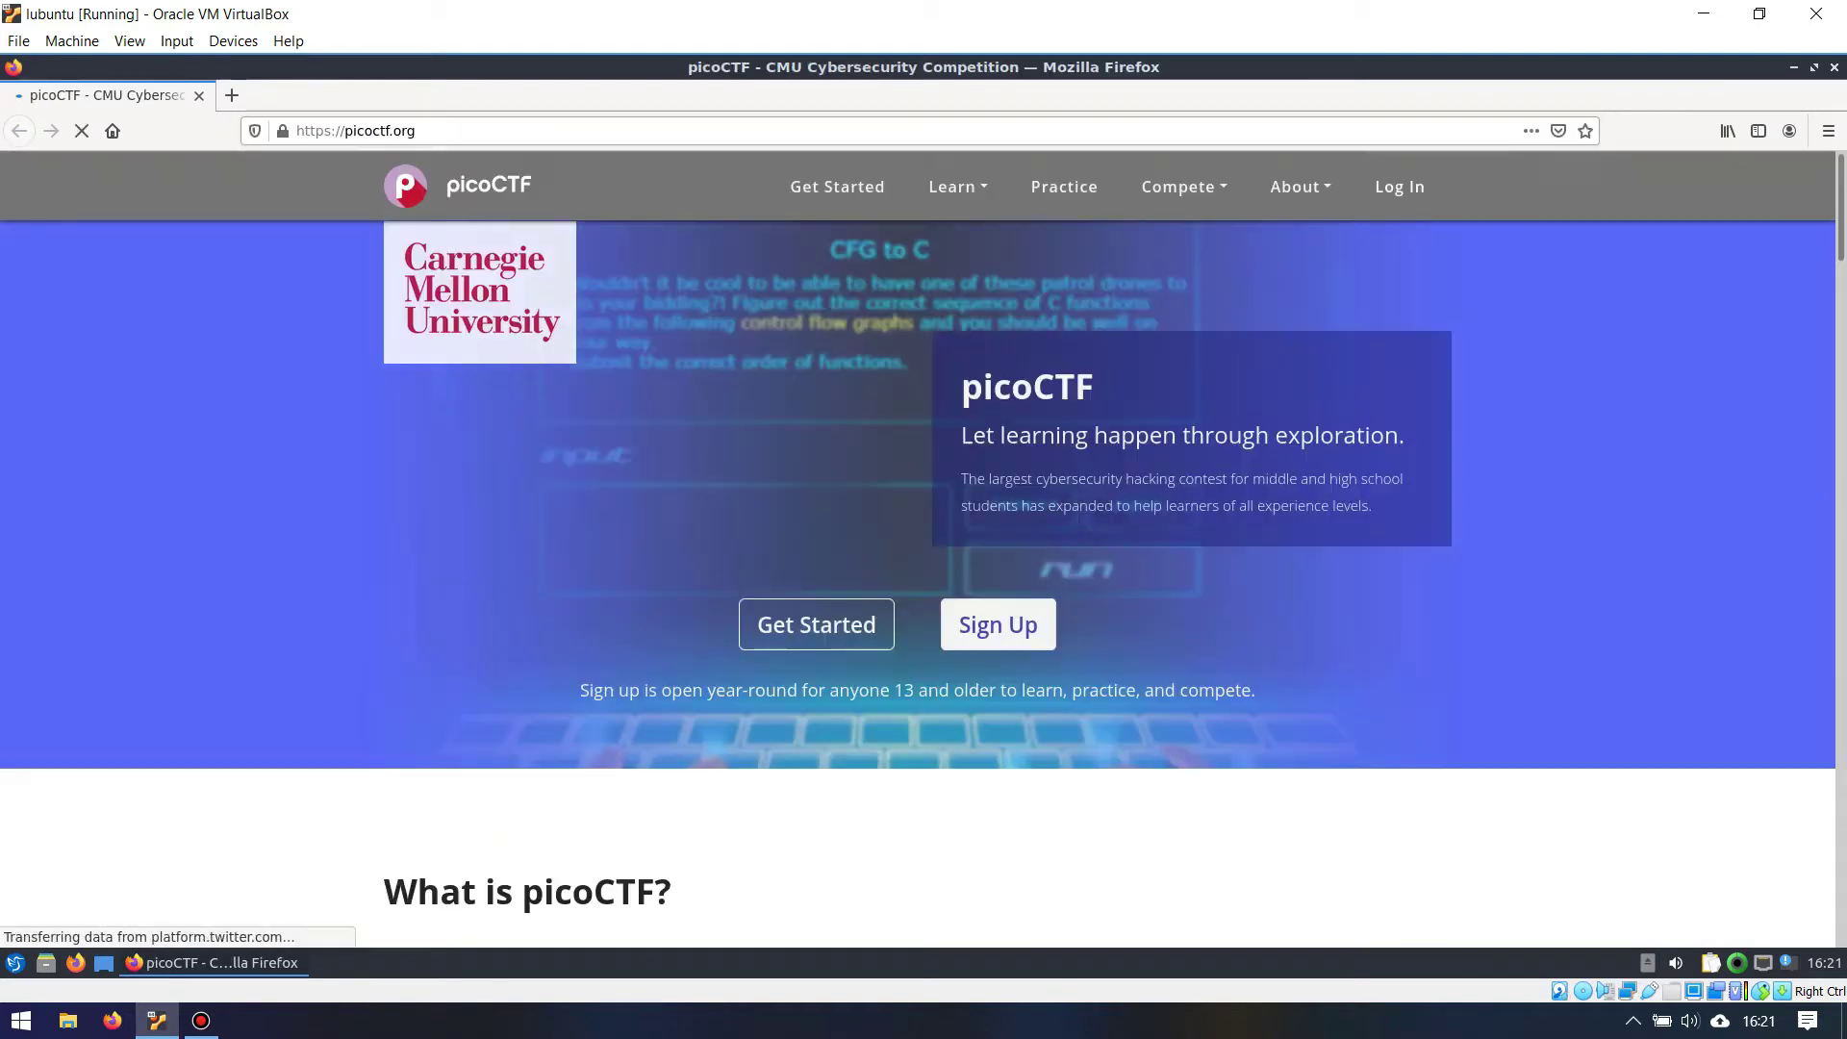
pyautogui.click(1400, 187)
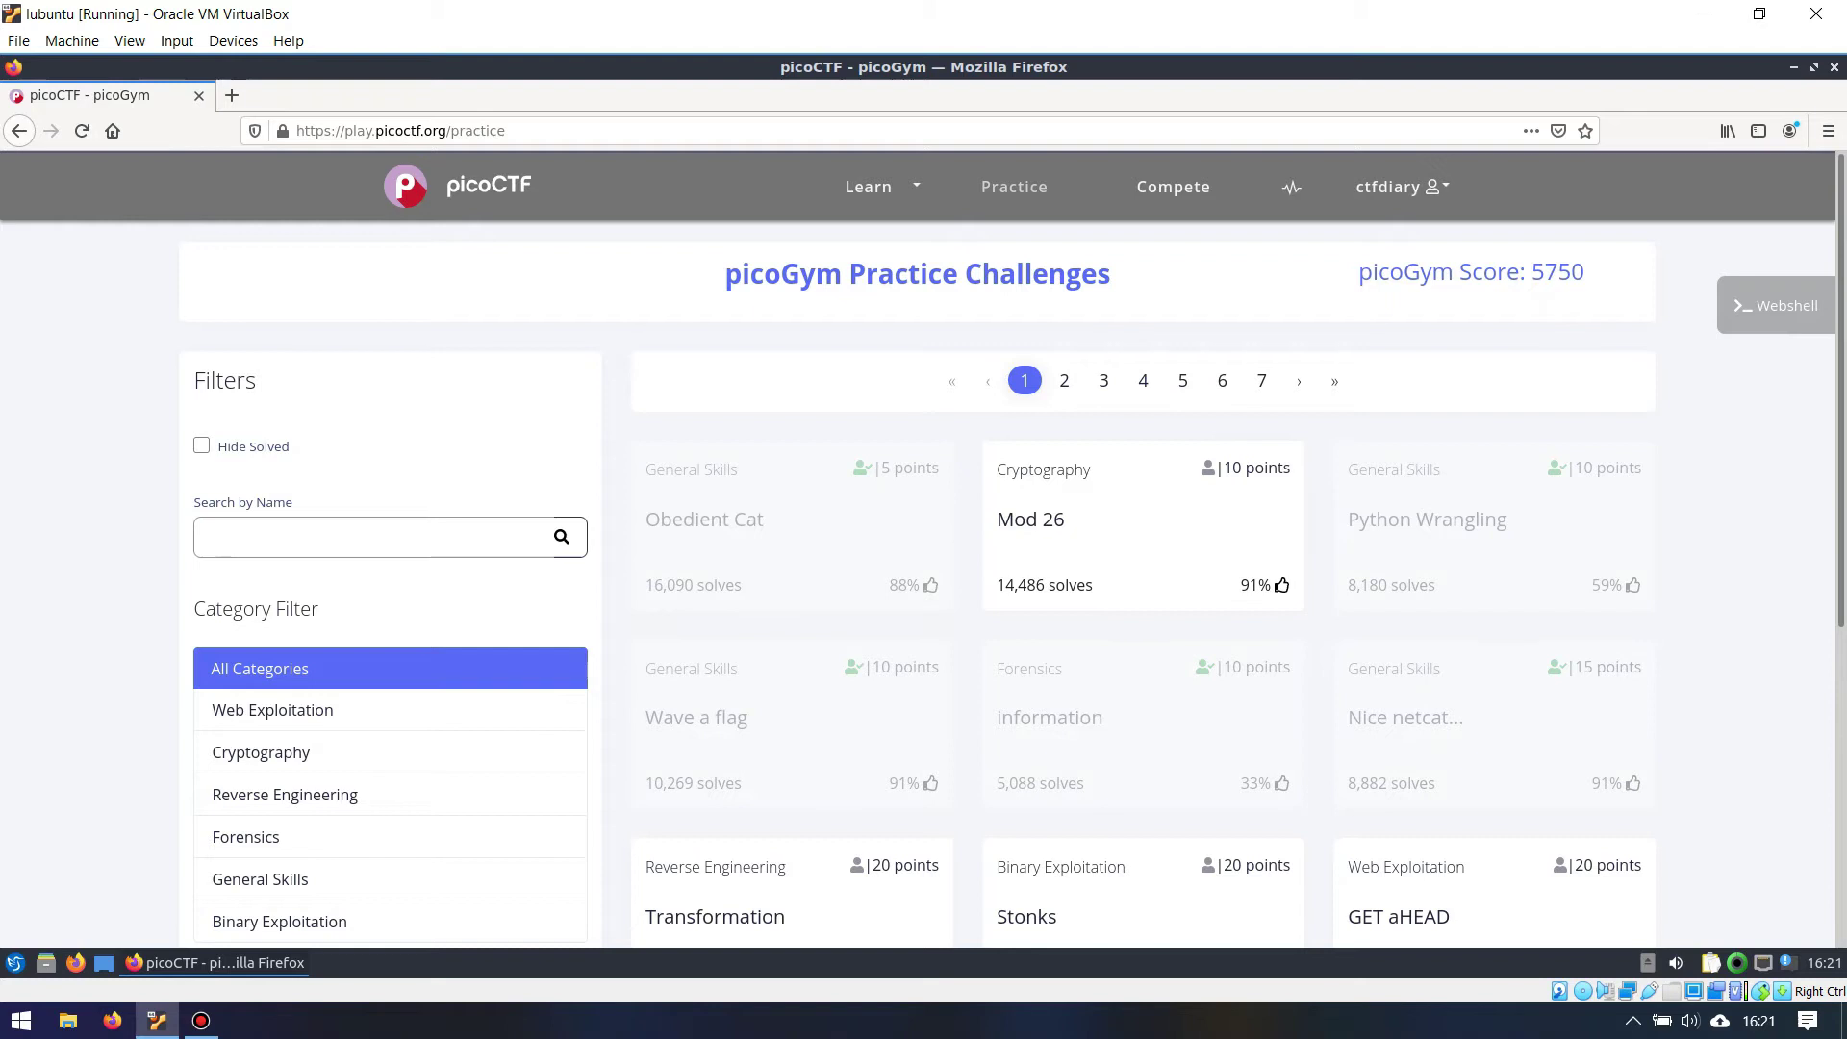
# Filter the picoGym practice challenges to the Forensics category and go to page 3 of the list.
pyautogui.click(1063, 380)
pyautogui.click(246, 837)
pyautogui.scroll(-5, 917, 549)
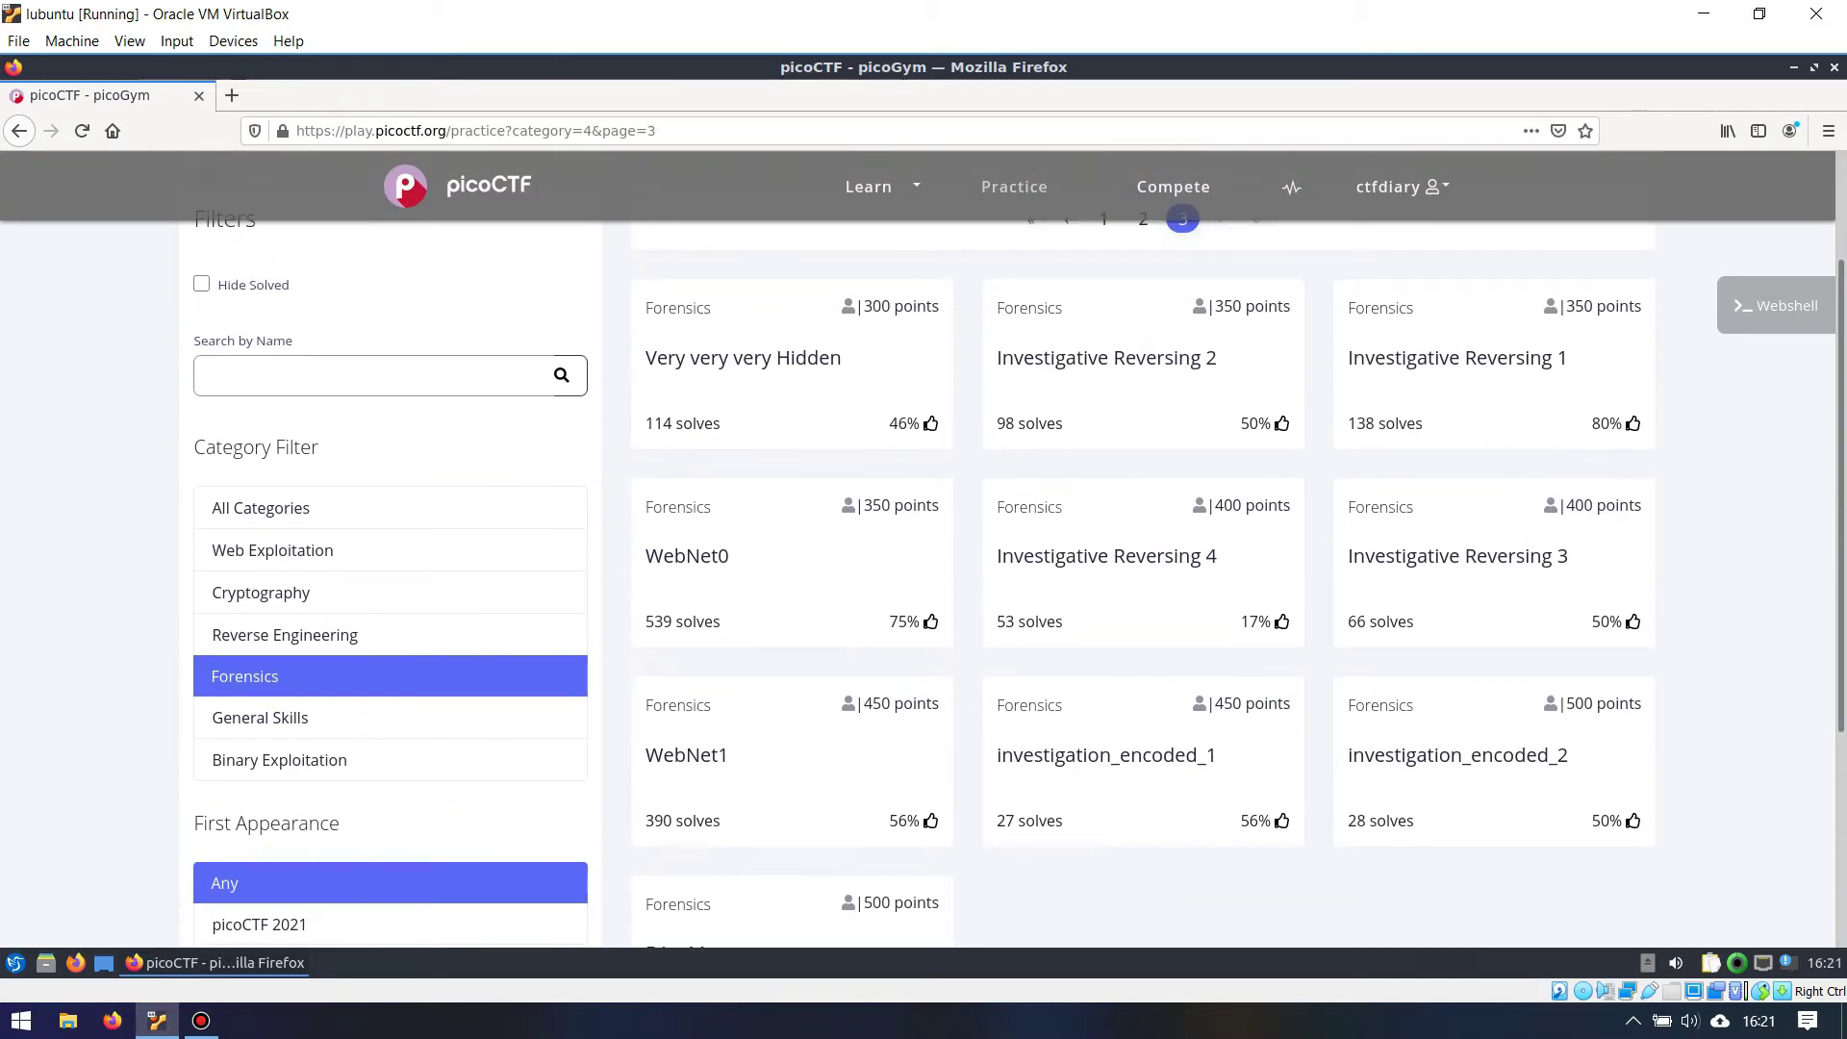
# Open the Very very very Hidden challenge and read hints 1 and 2.
pyautogui.click(742, 357)
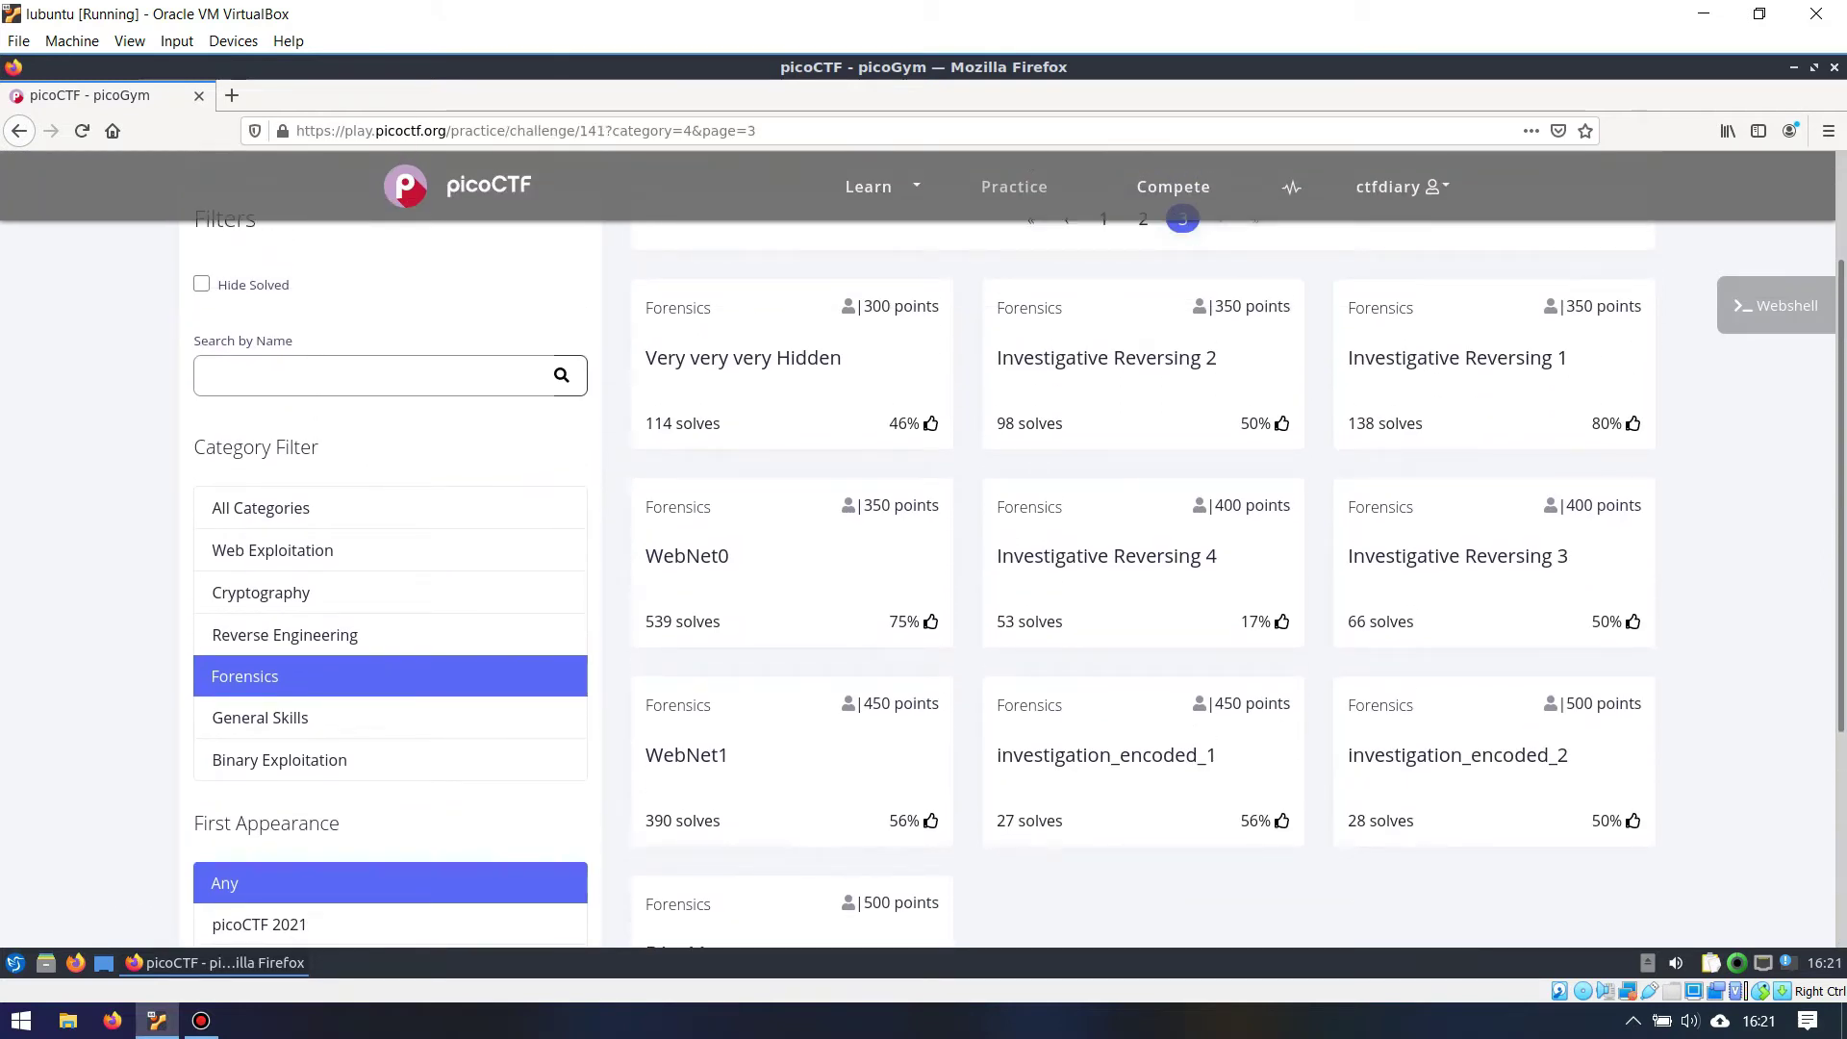
pyautogui.click(1108, 527)
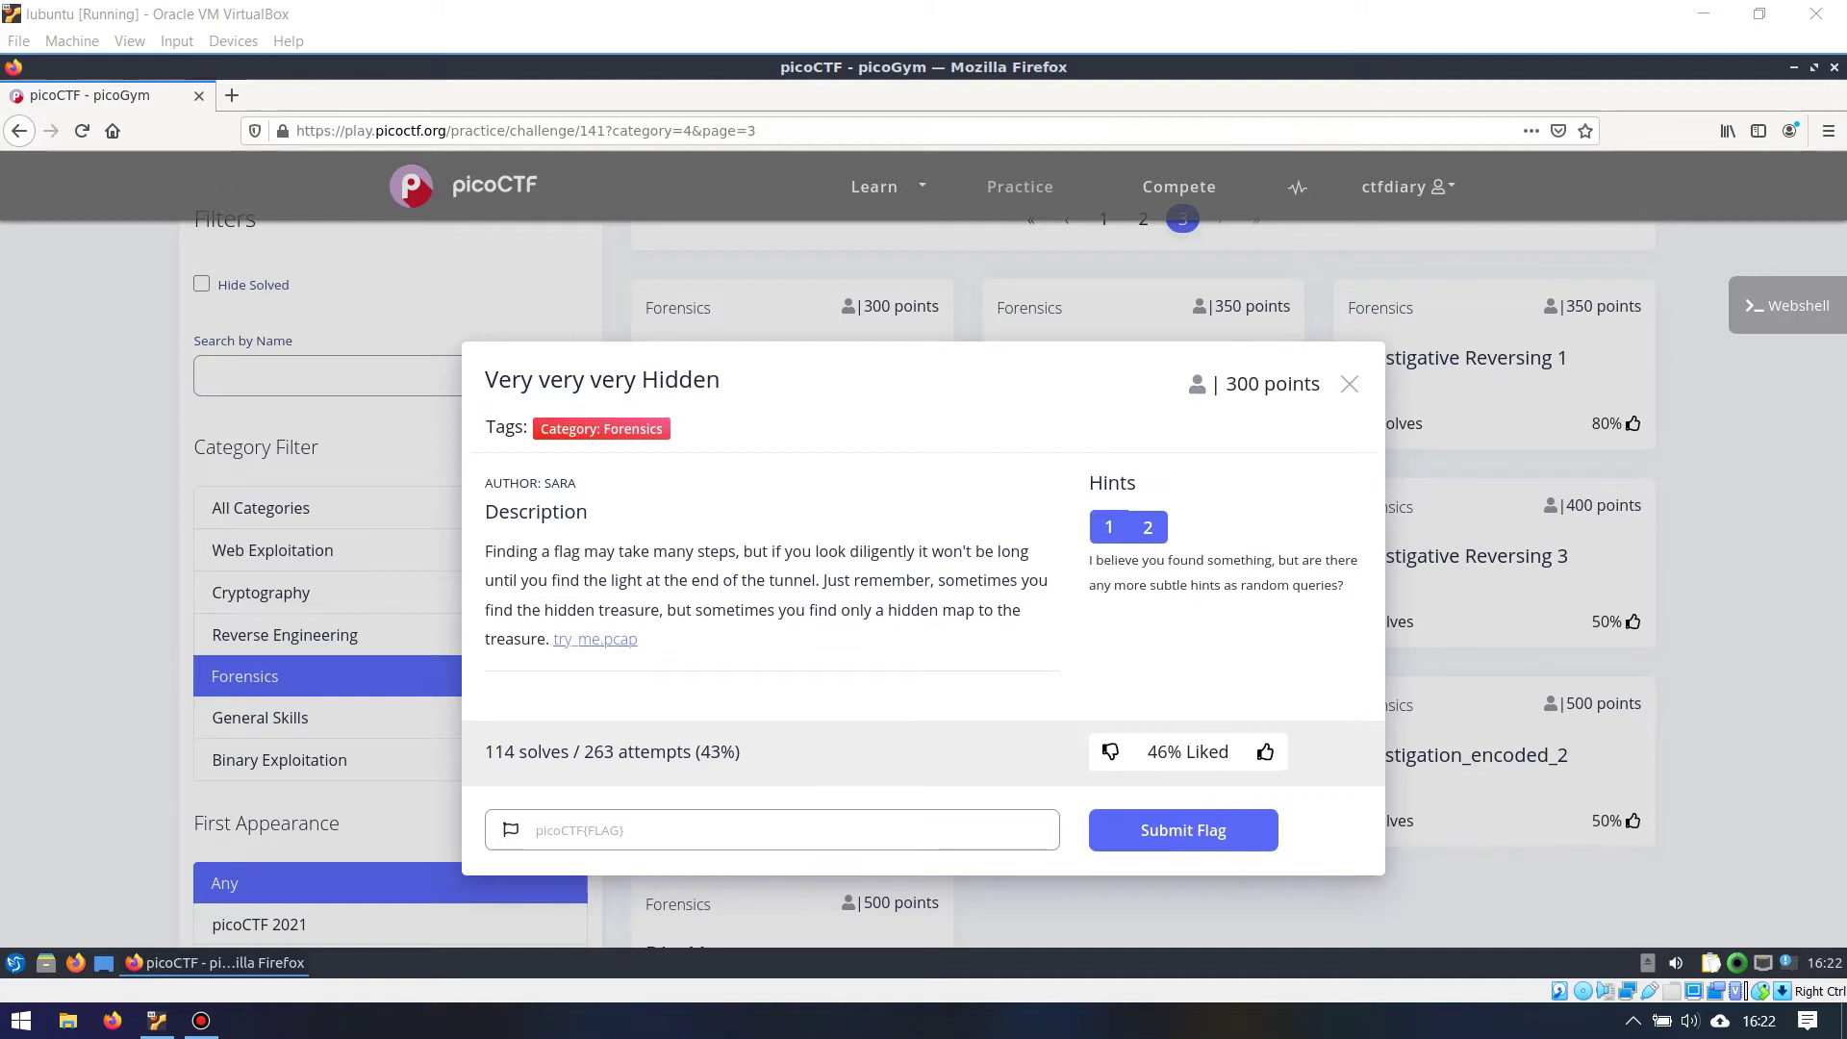
pyautogui.click(1146, 527)
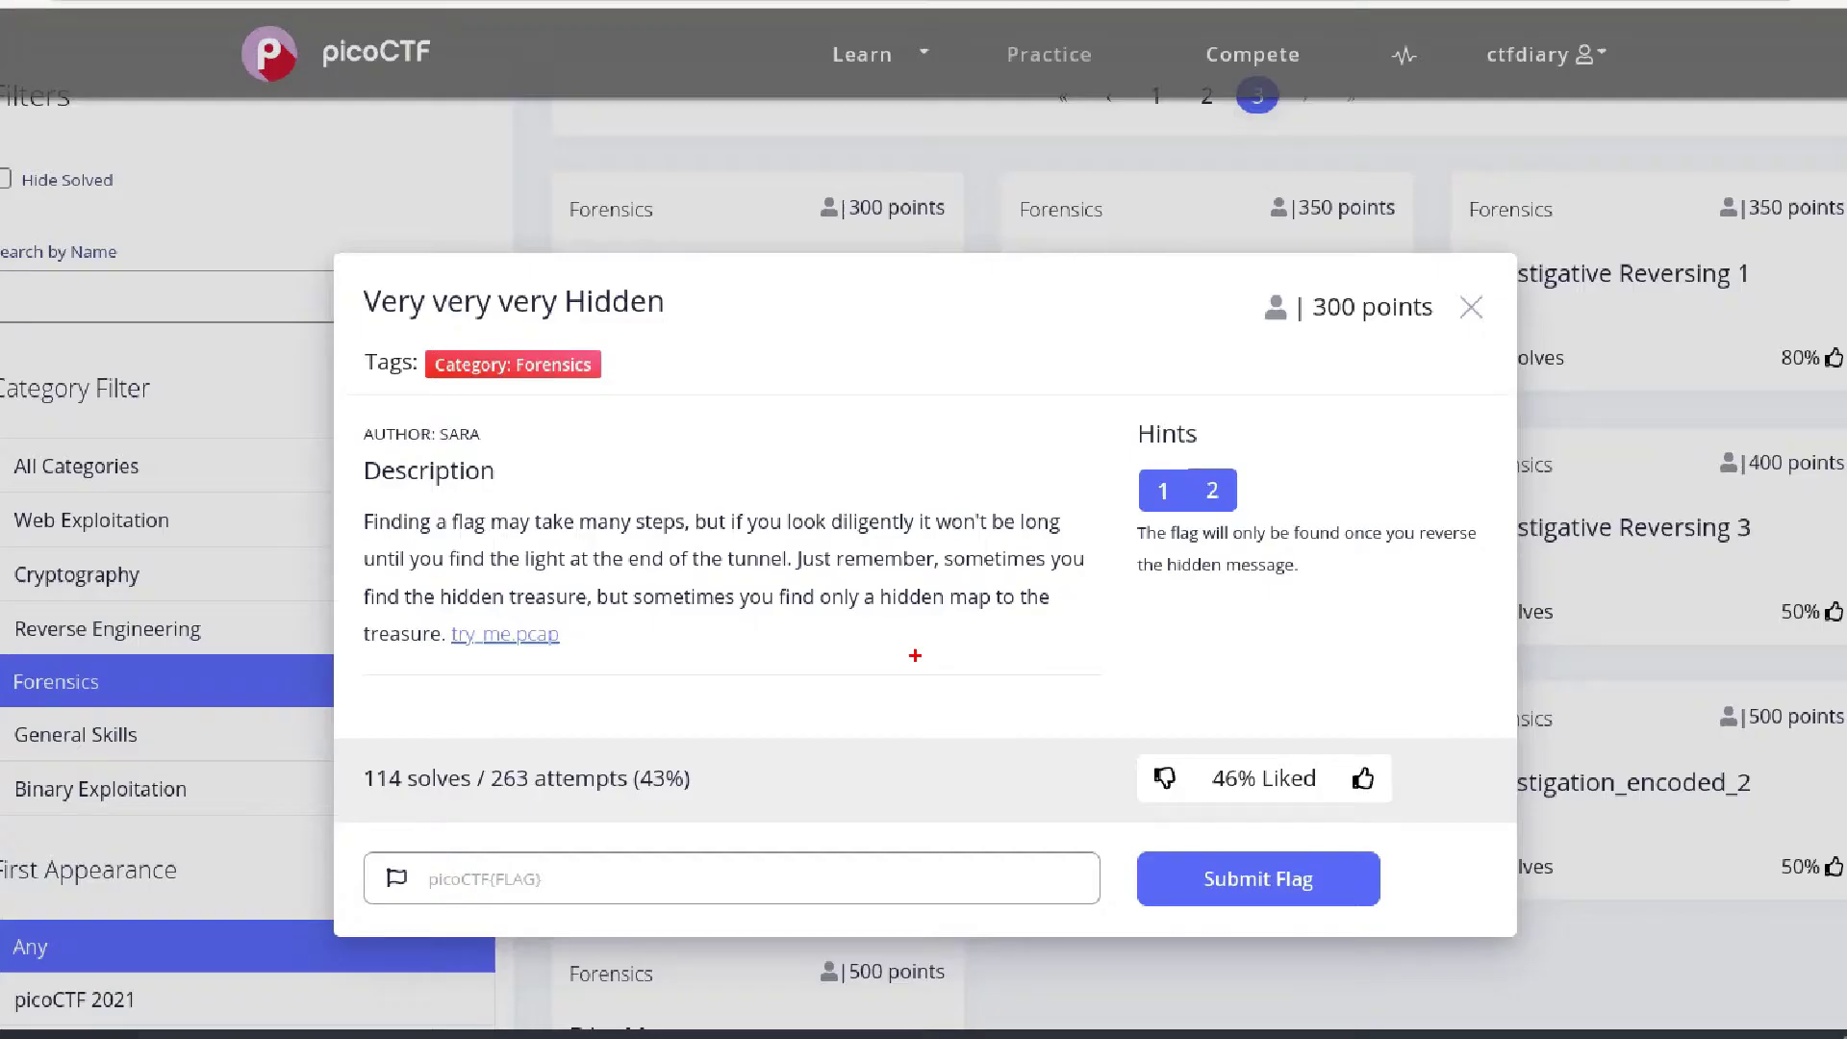
# Copy the link address of the try_me.pcap file from the challenge description.
pyautogui.rightClick(298, 627)
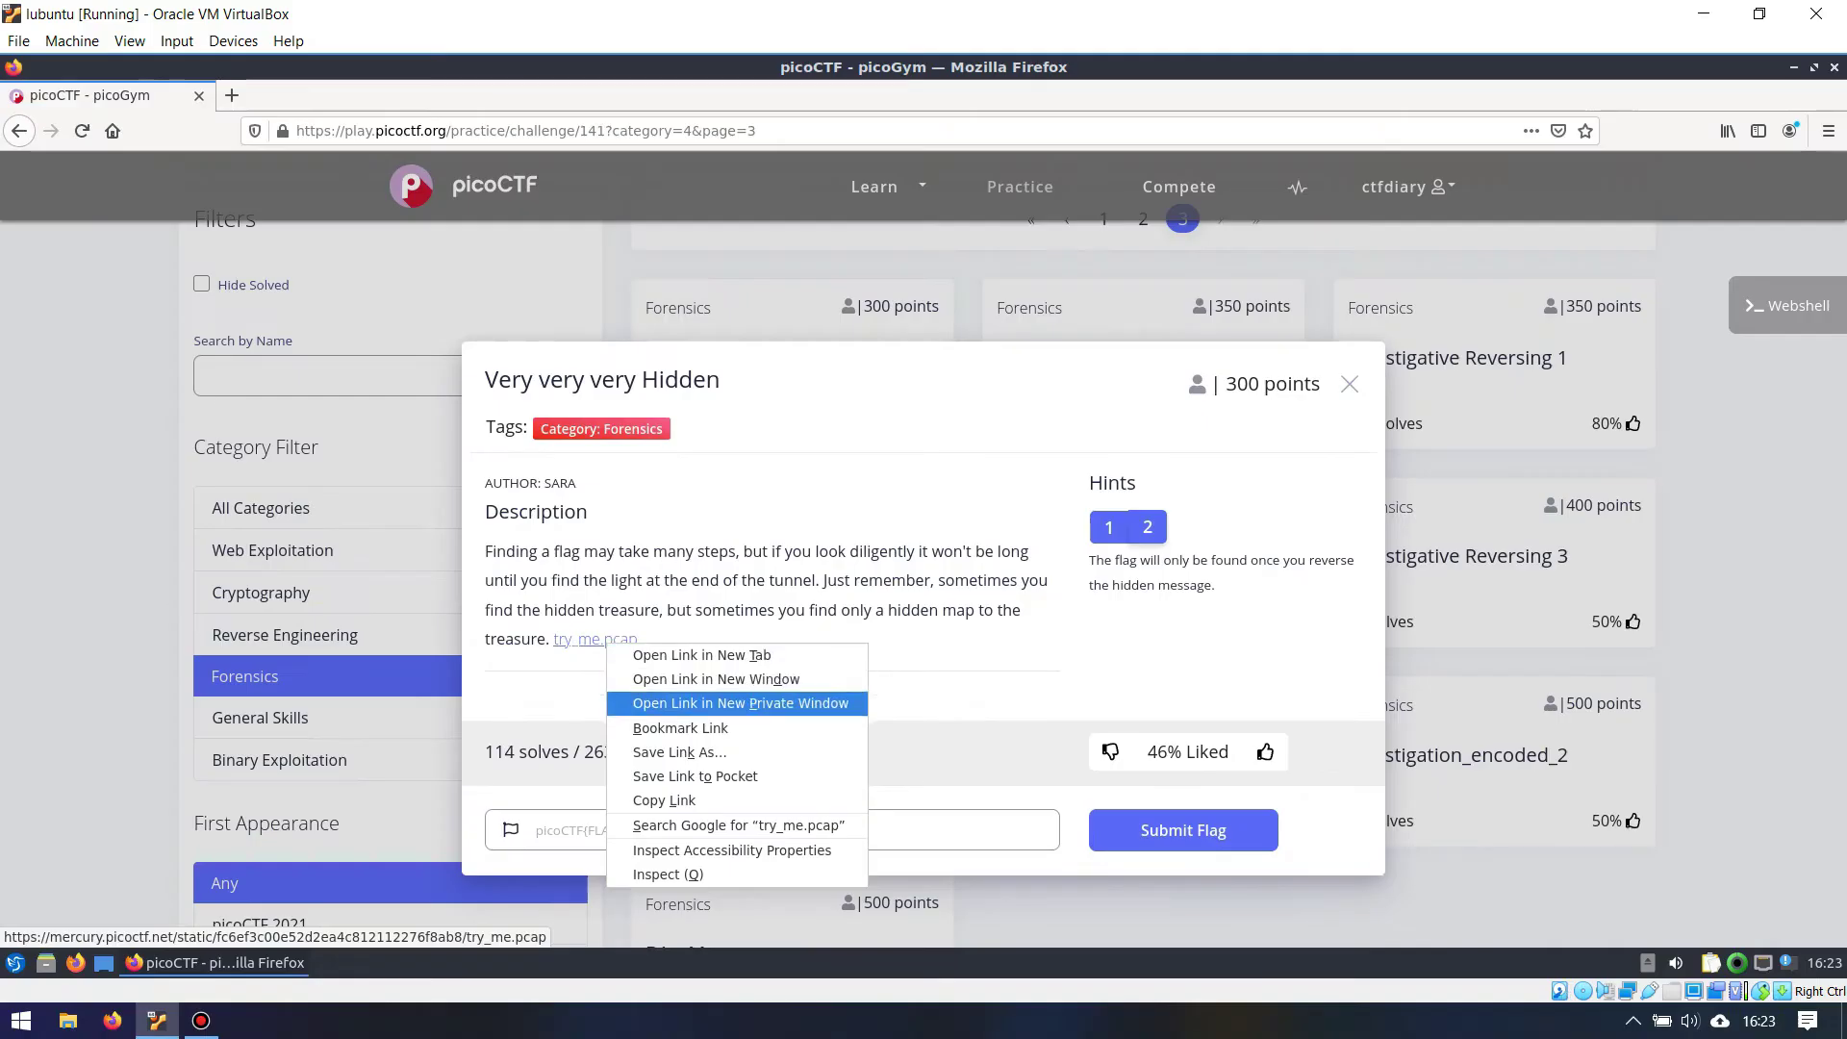
pyautogui.press('Down')
pyautogui.press('Down')
pyautogui.press('Return')
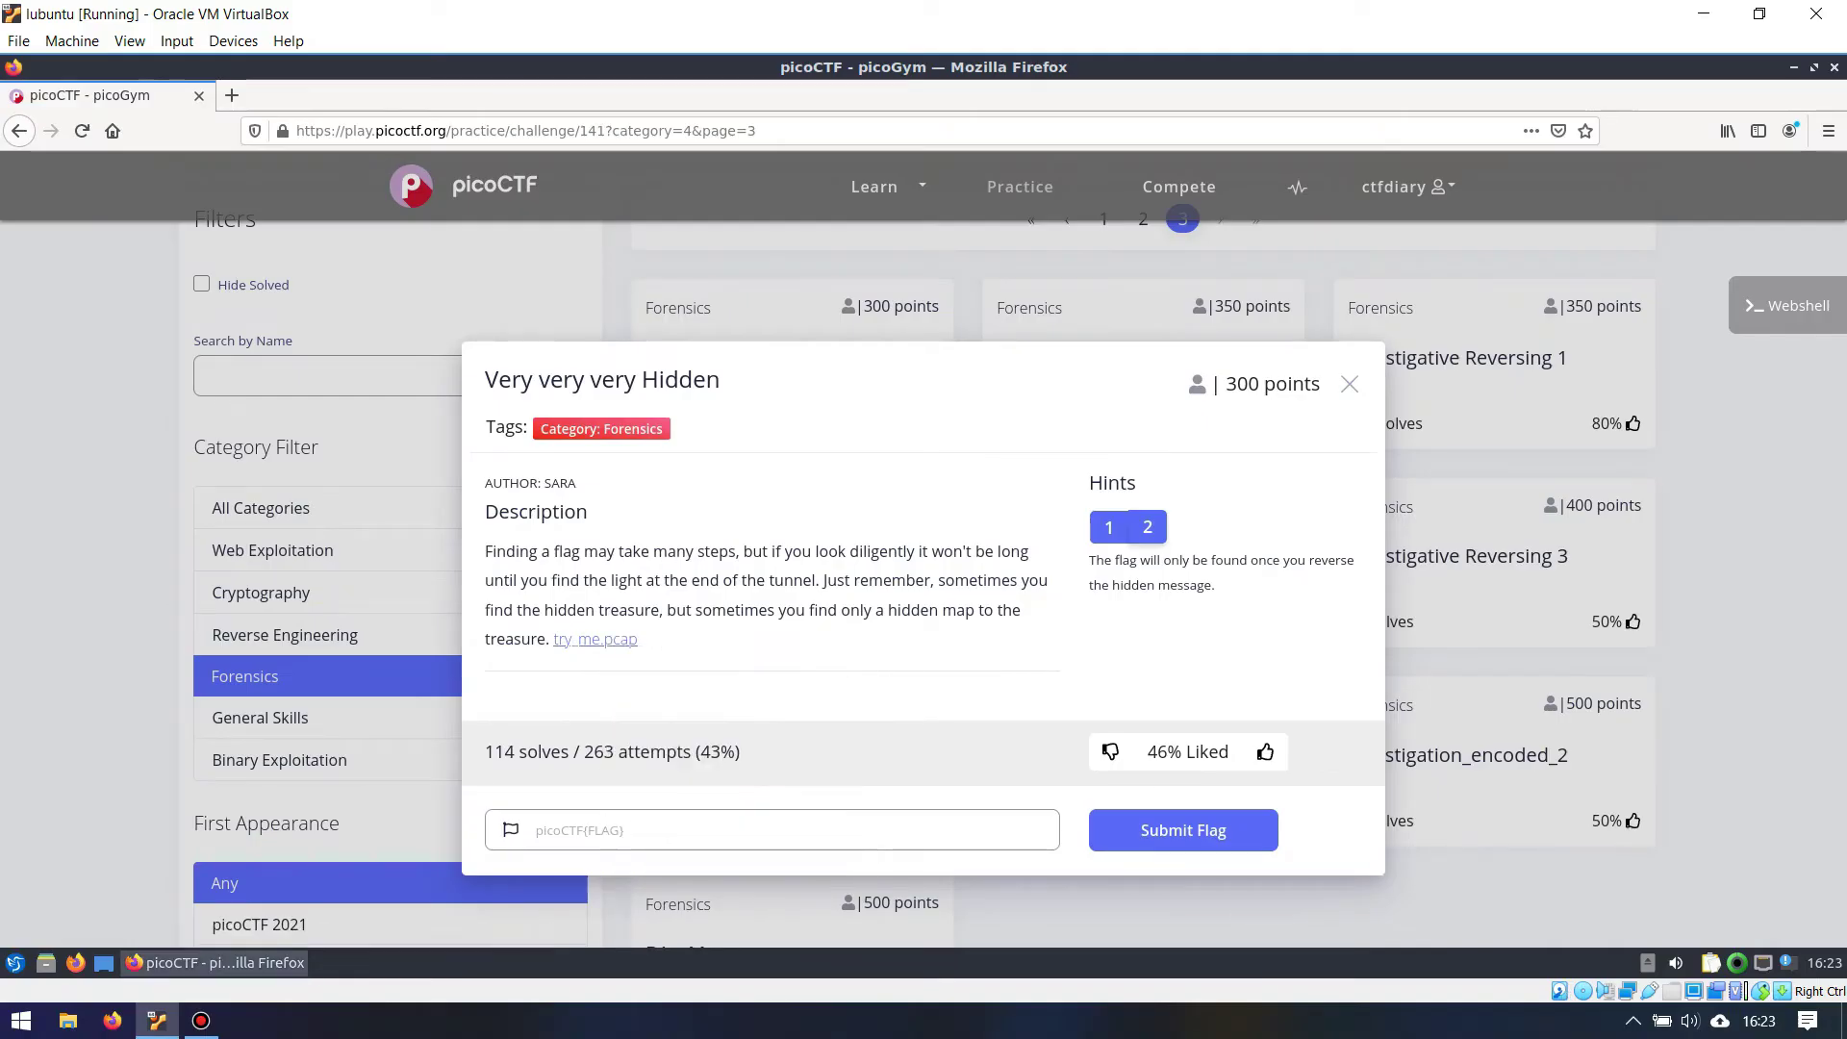
# Open a terminal and start a root shell with sudo su, entering the account password.
pyautogui.hotkey('ctrl', 'alt', 't')
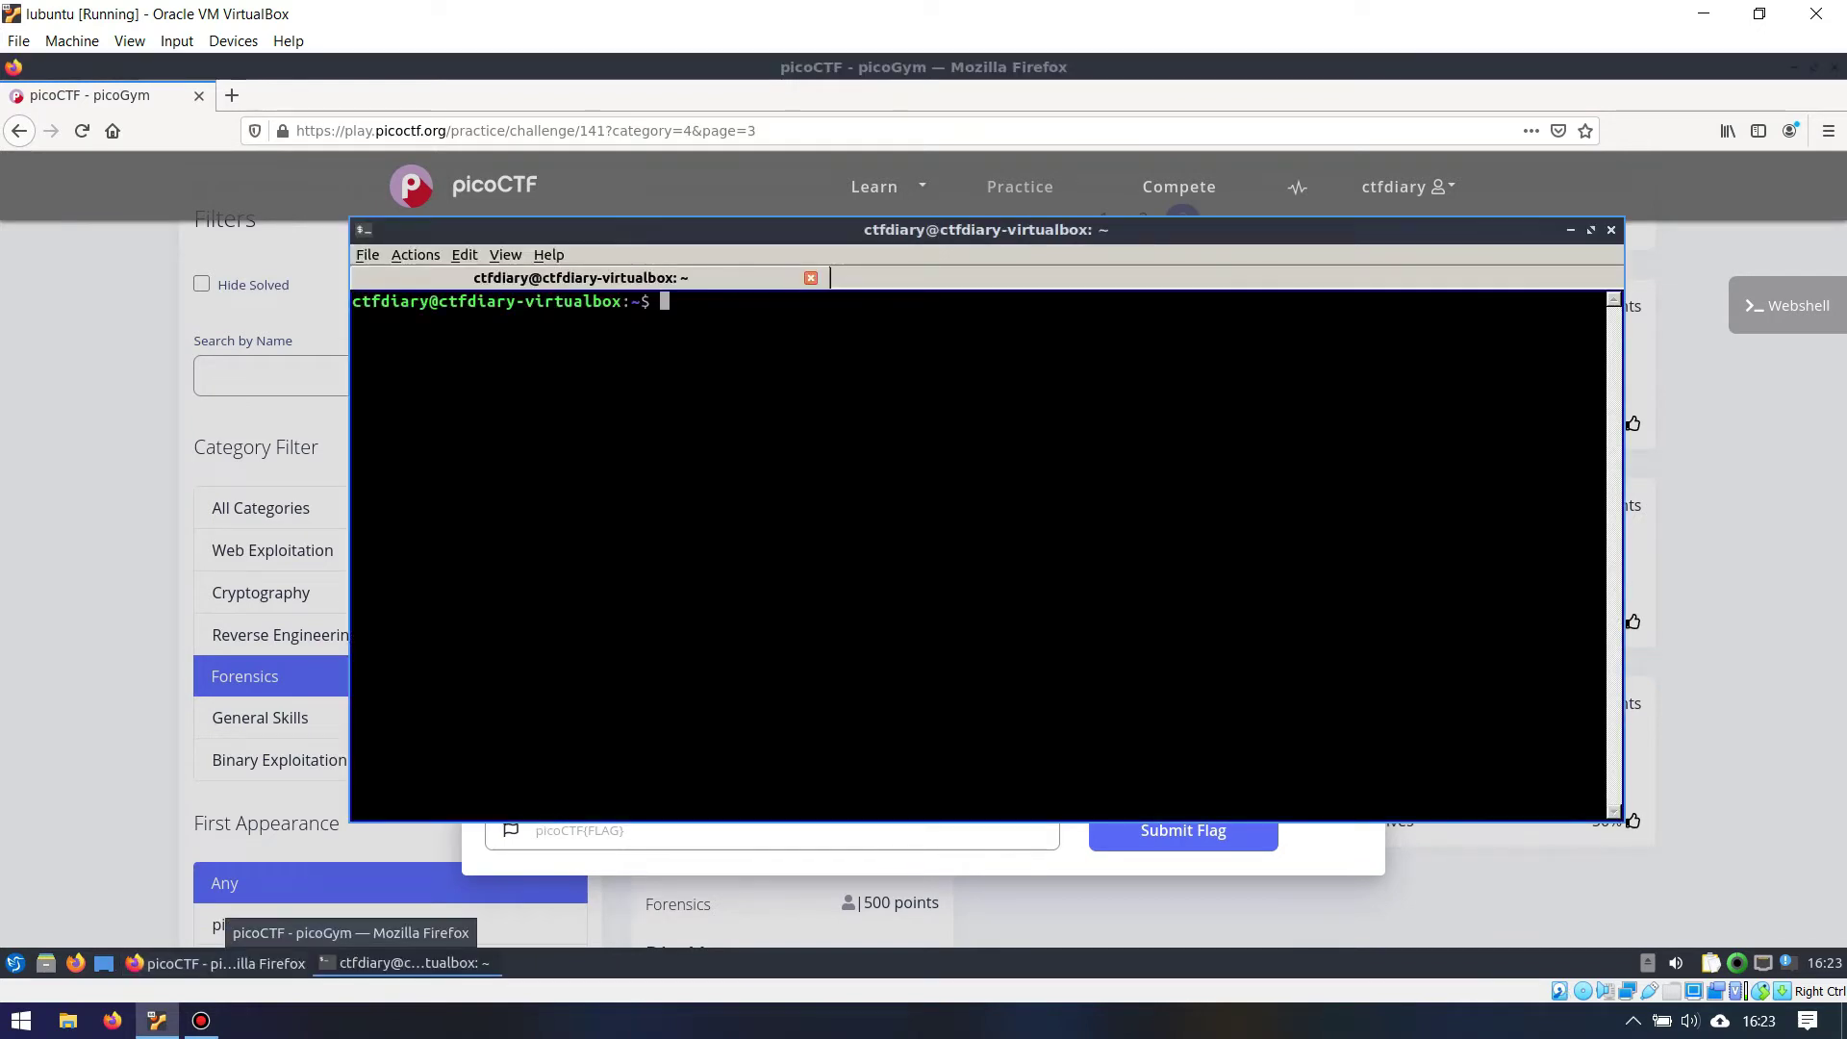
pyautogui.write('sudo su')
pyautogui.press('Return')
pyautogui.press('Return')
# Download try_me.pcap into the home folder with wget, using the copied link.
pyautogui.write('w')
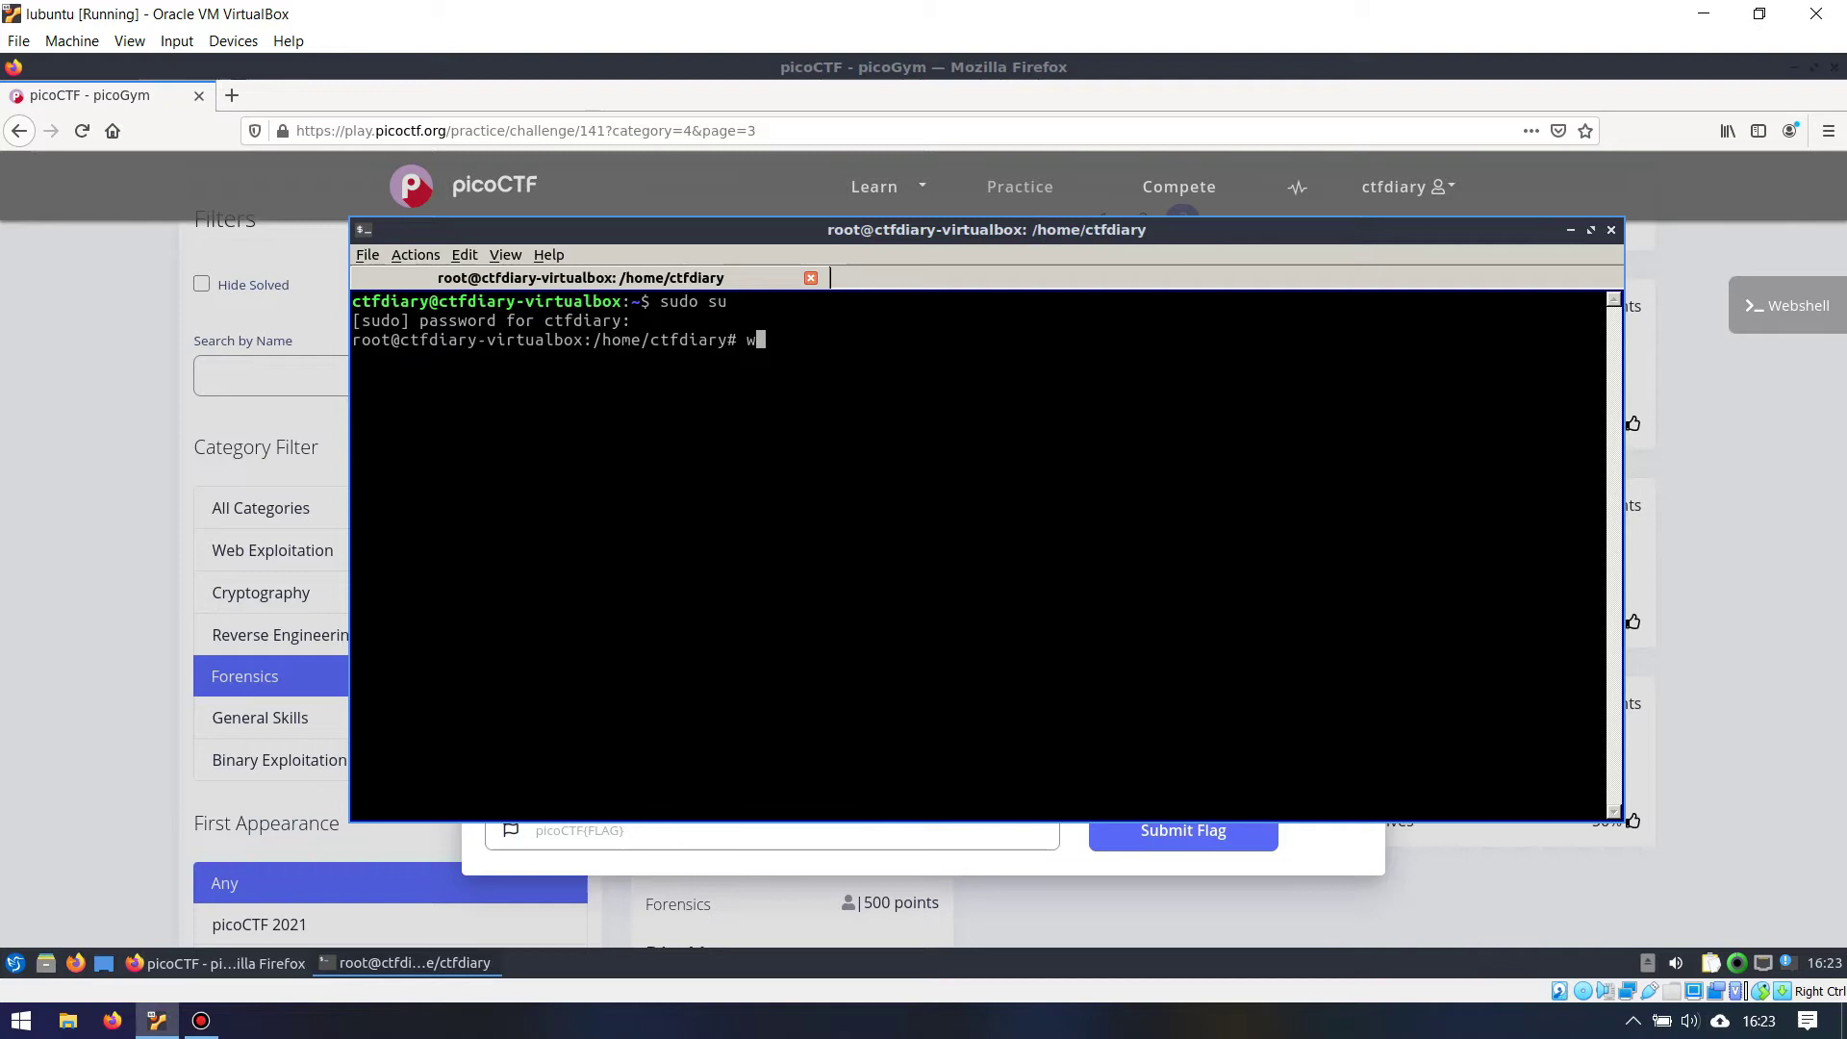
pyautogui.write('get')
pyautogui.rightClick(502, 601)
pyautogui.click(543, 633)
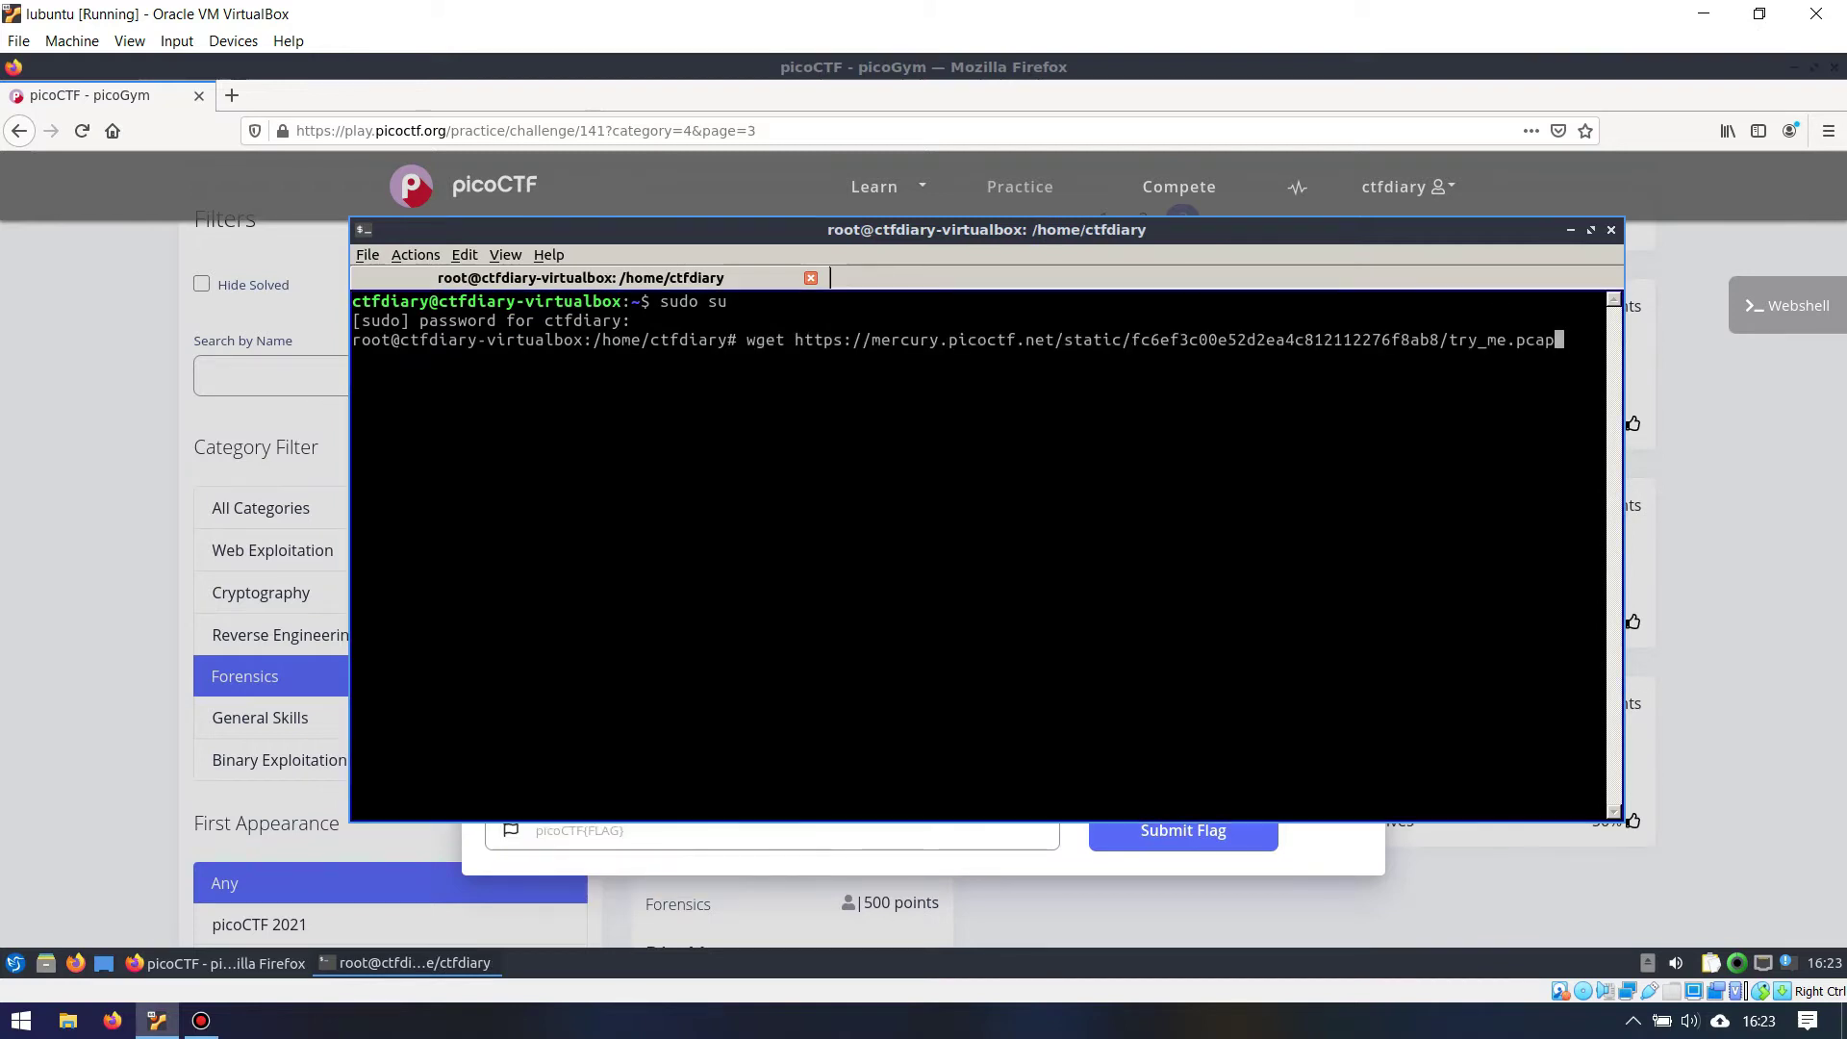
pyautogui.press('Return')
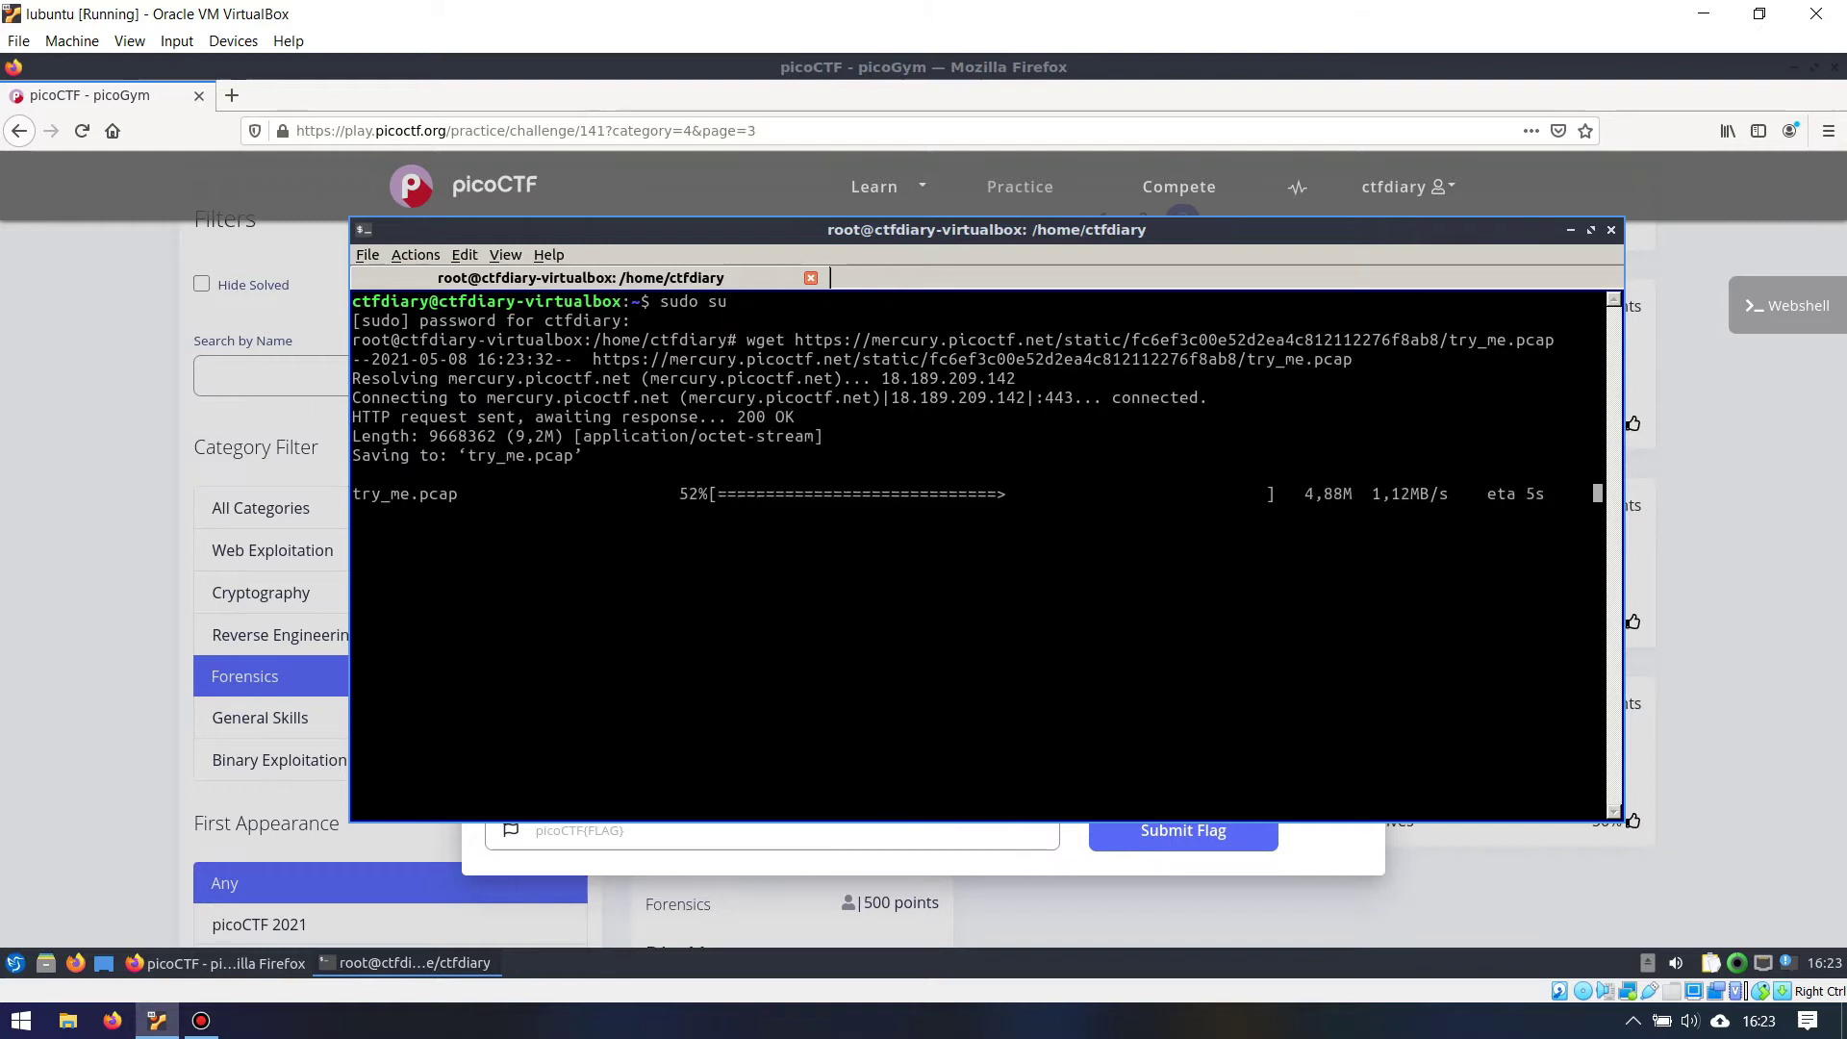
# Launch Wireshark from the root shell and load the downloaded try_me.pcap capture from the home folder.
pyautogui.write('wireshark')
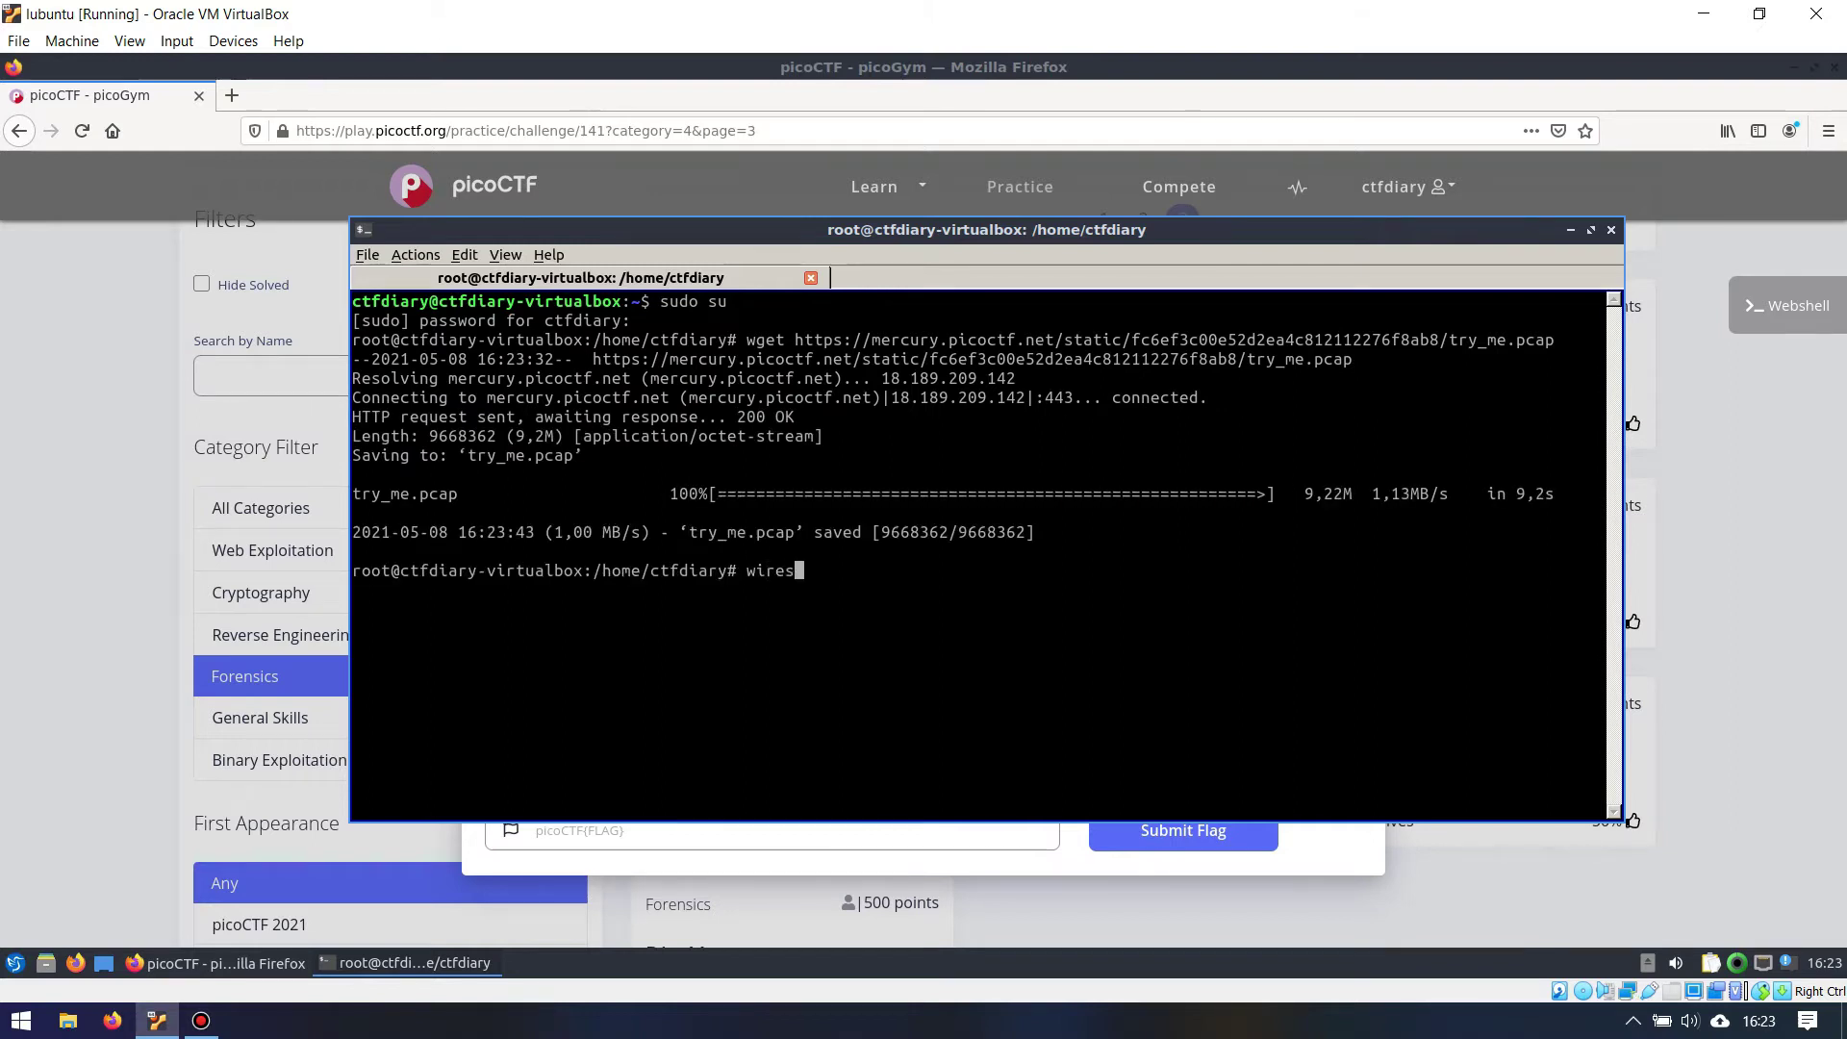
pyautogui.press('Return')
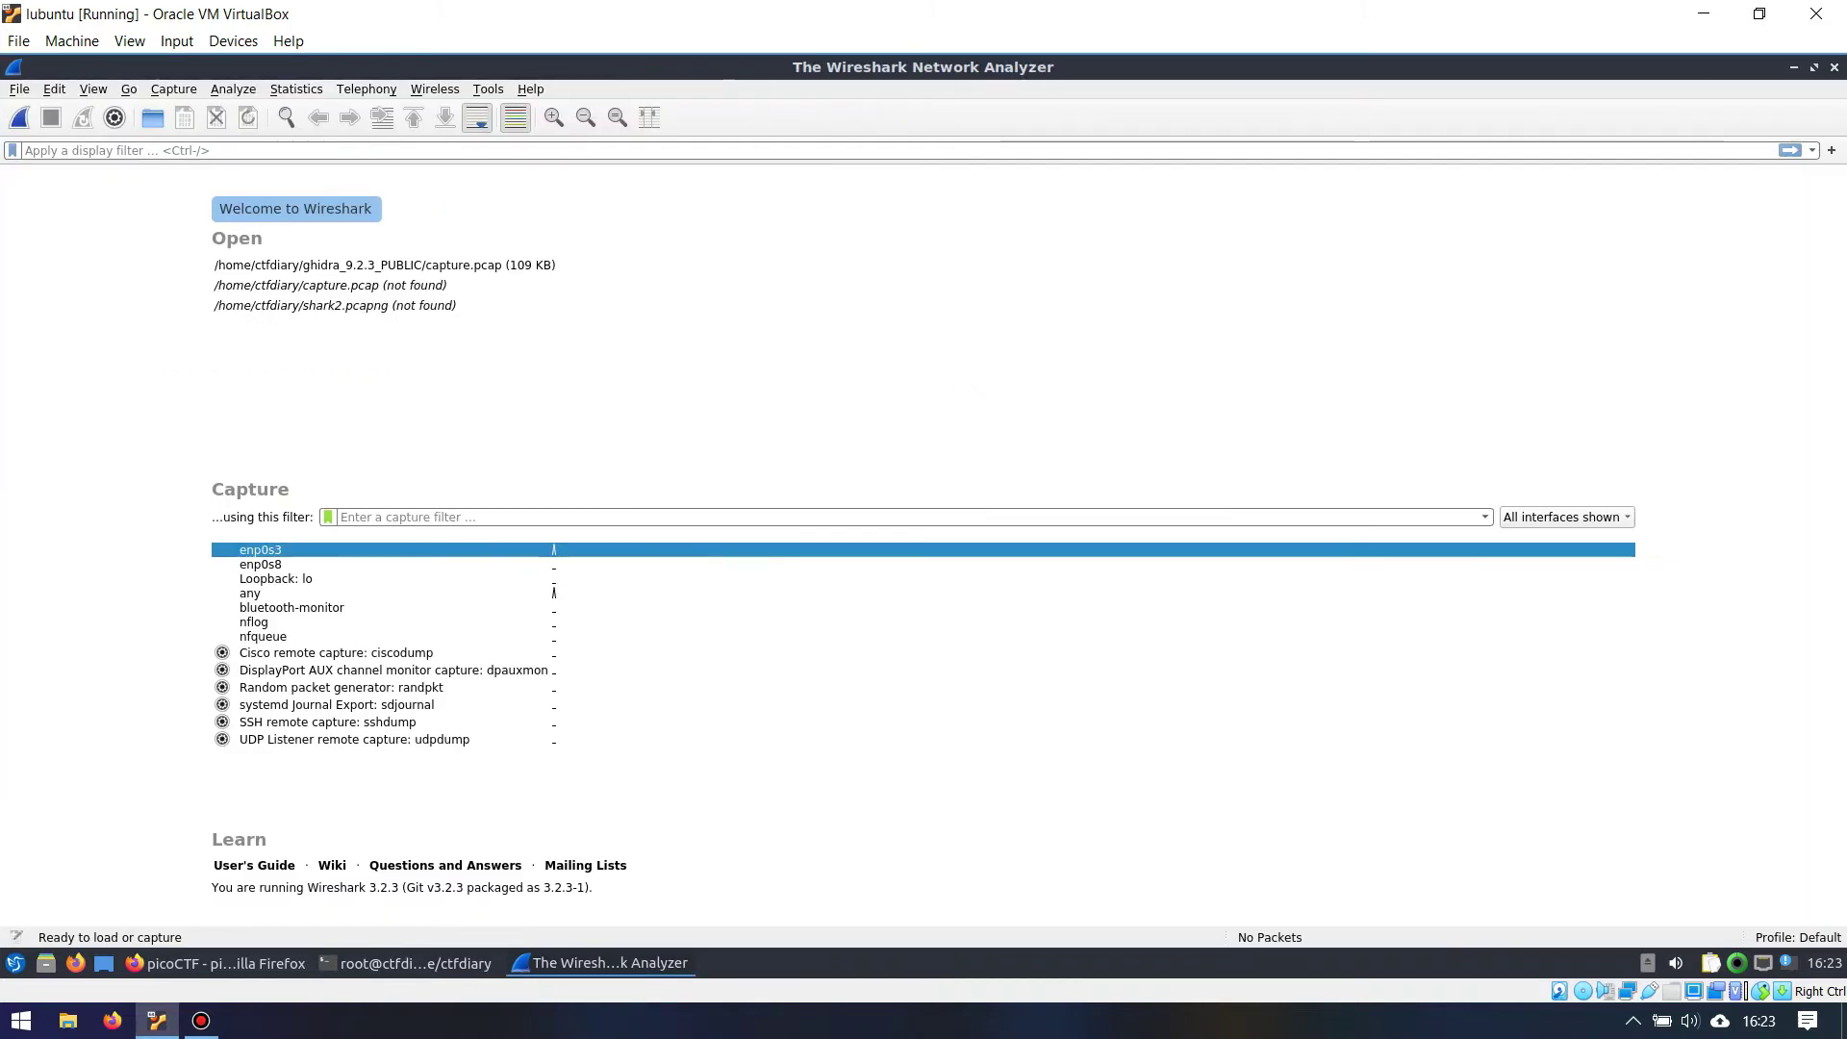
pyautogui.click(19, 88)
pyautogui.click(33, 111)
pyautogui.click(868, 289)
pyautogui.click(869, 310)
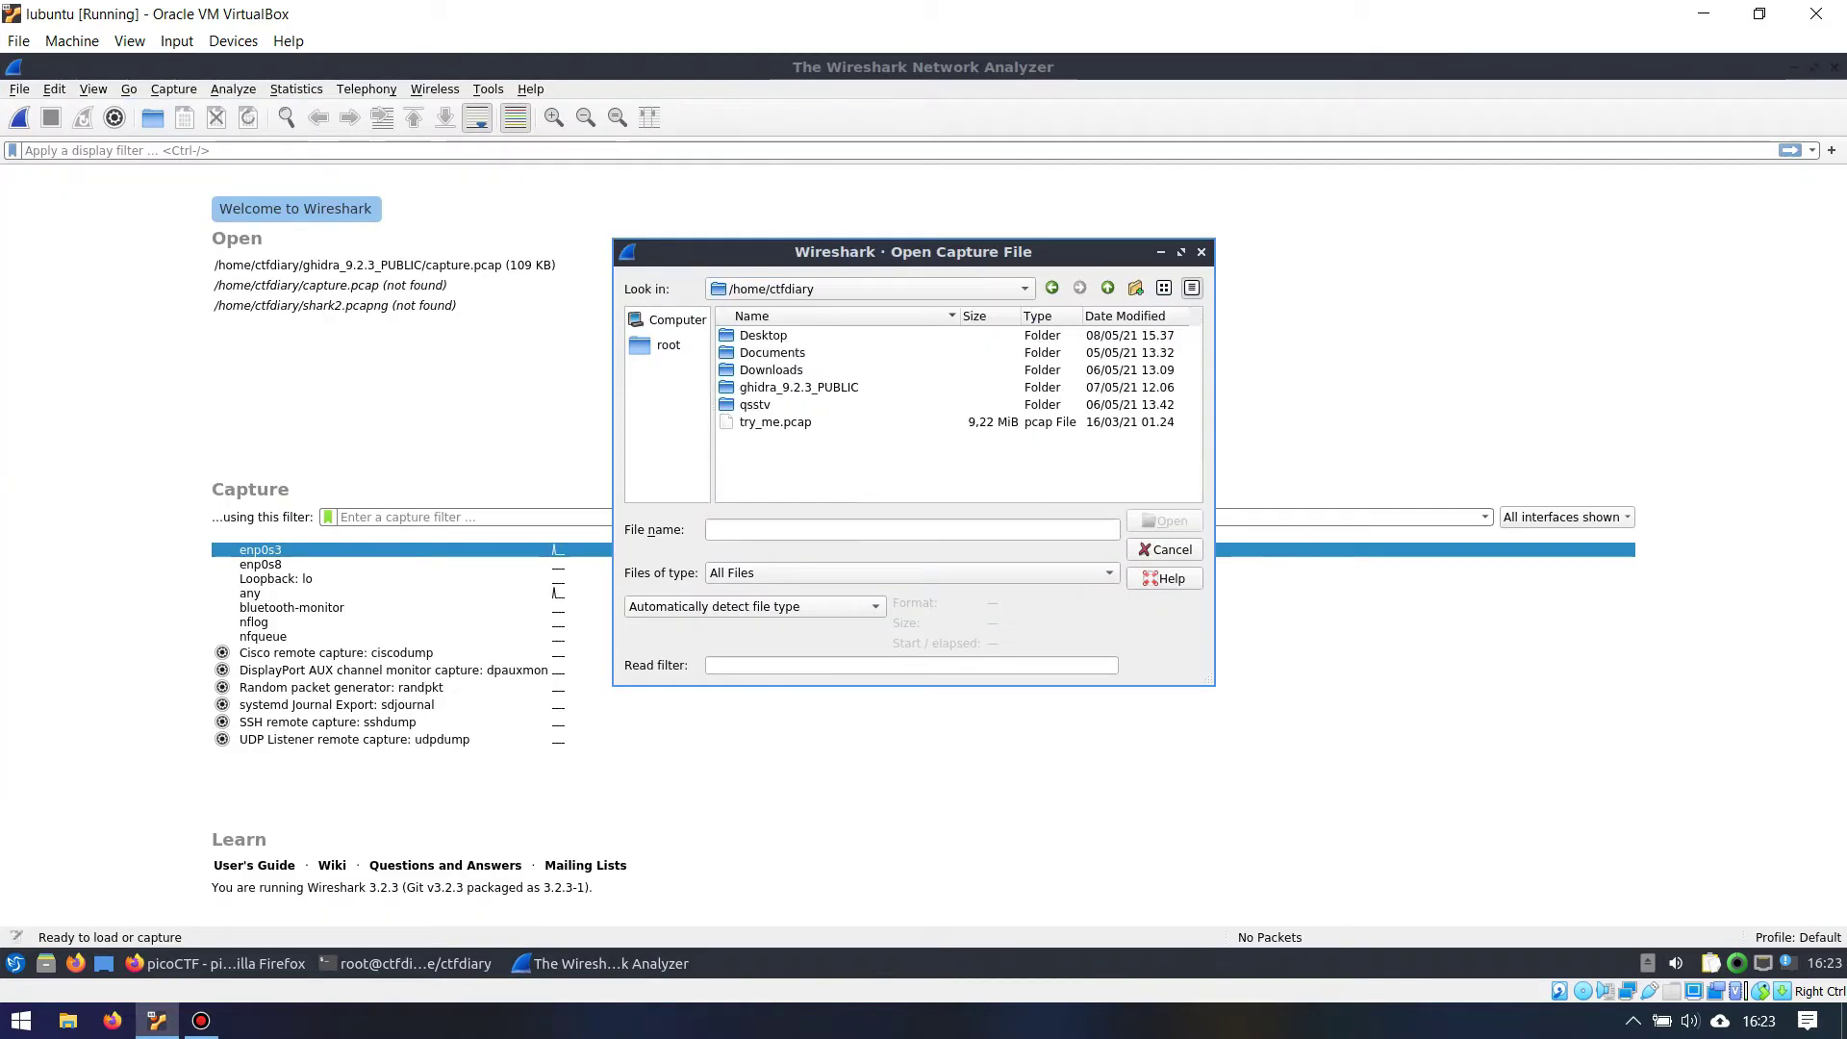
pyautogui.doubleClick(775, 421)
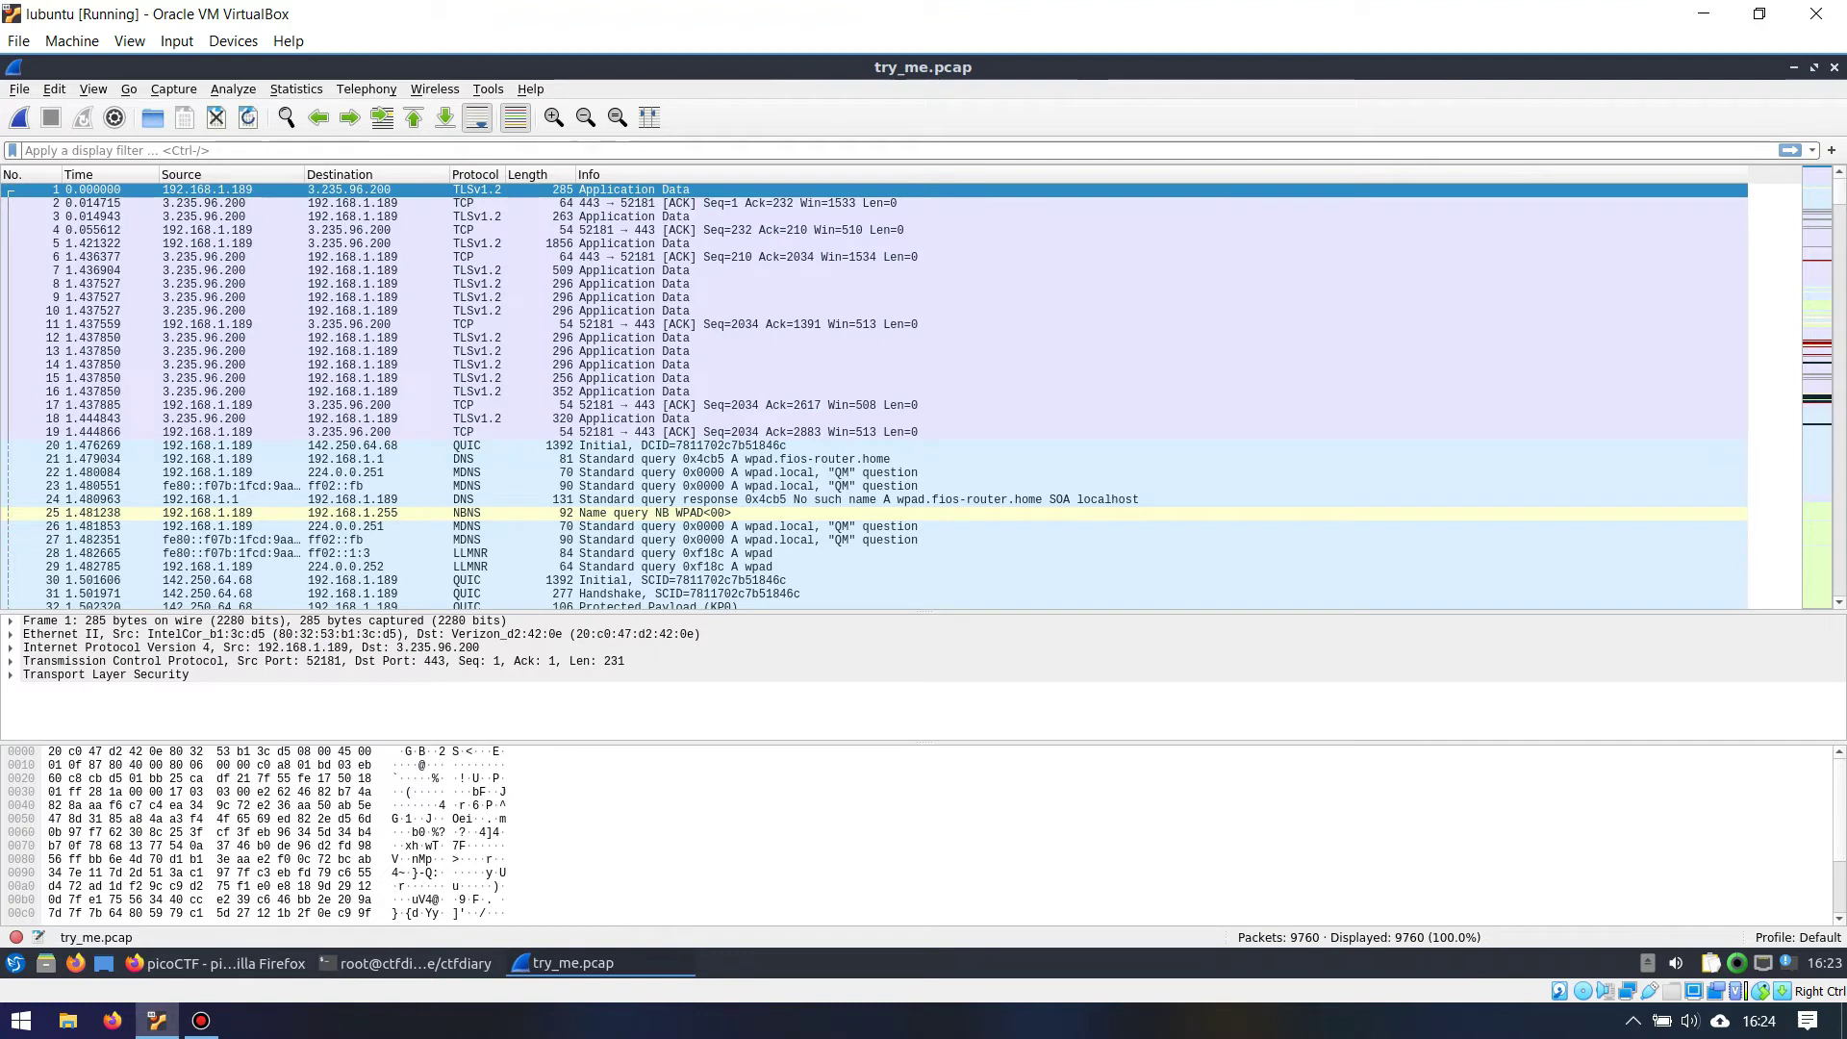
# Examine the captured packets from about packet 2240 to 3170, including the DNS query for avatars.githubusercontent.com.
pyautogui.moveTo(1837, 191); pyautogui.dragTo(1837, 259)
pyautogui.scroll(-15, 866, 244)
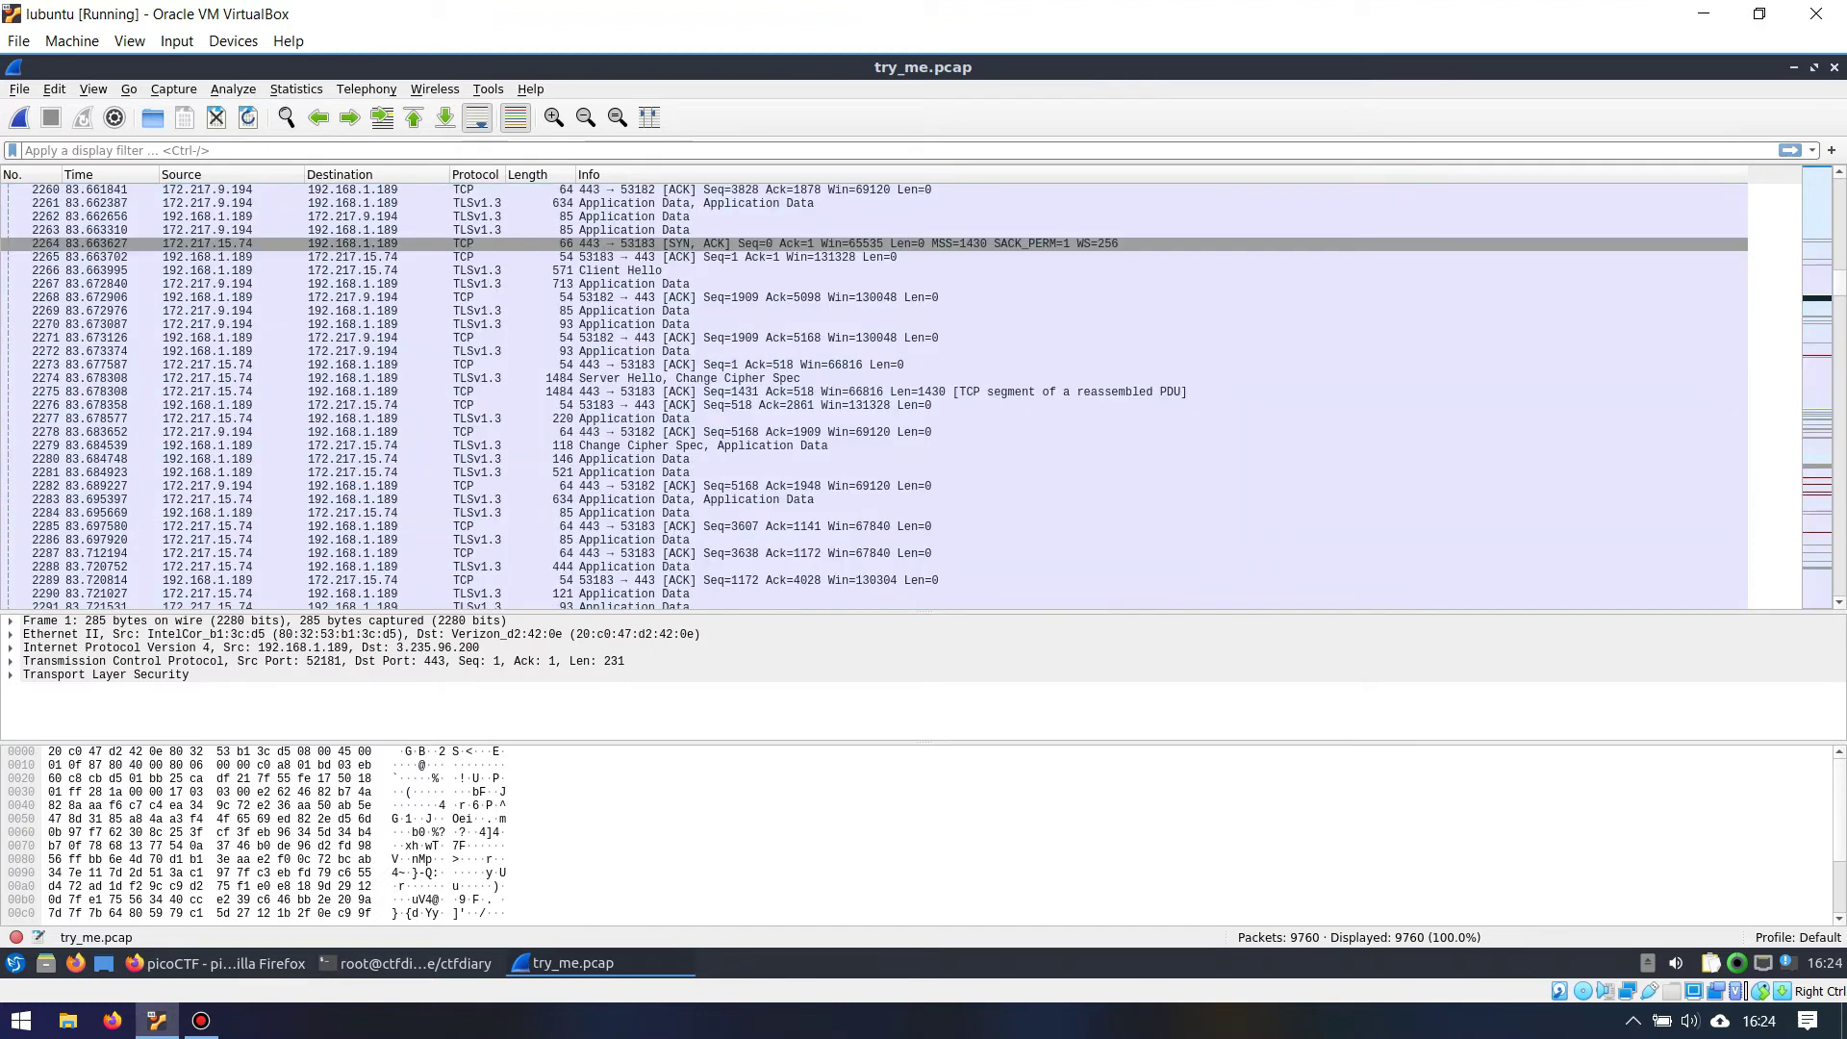
pyautogui.scroll(-17, 874, 394)
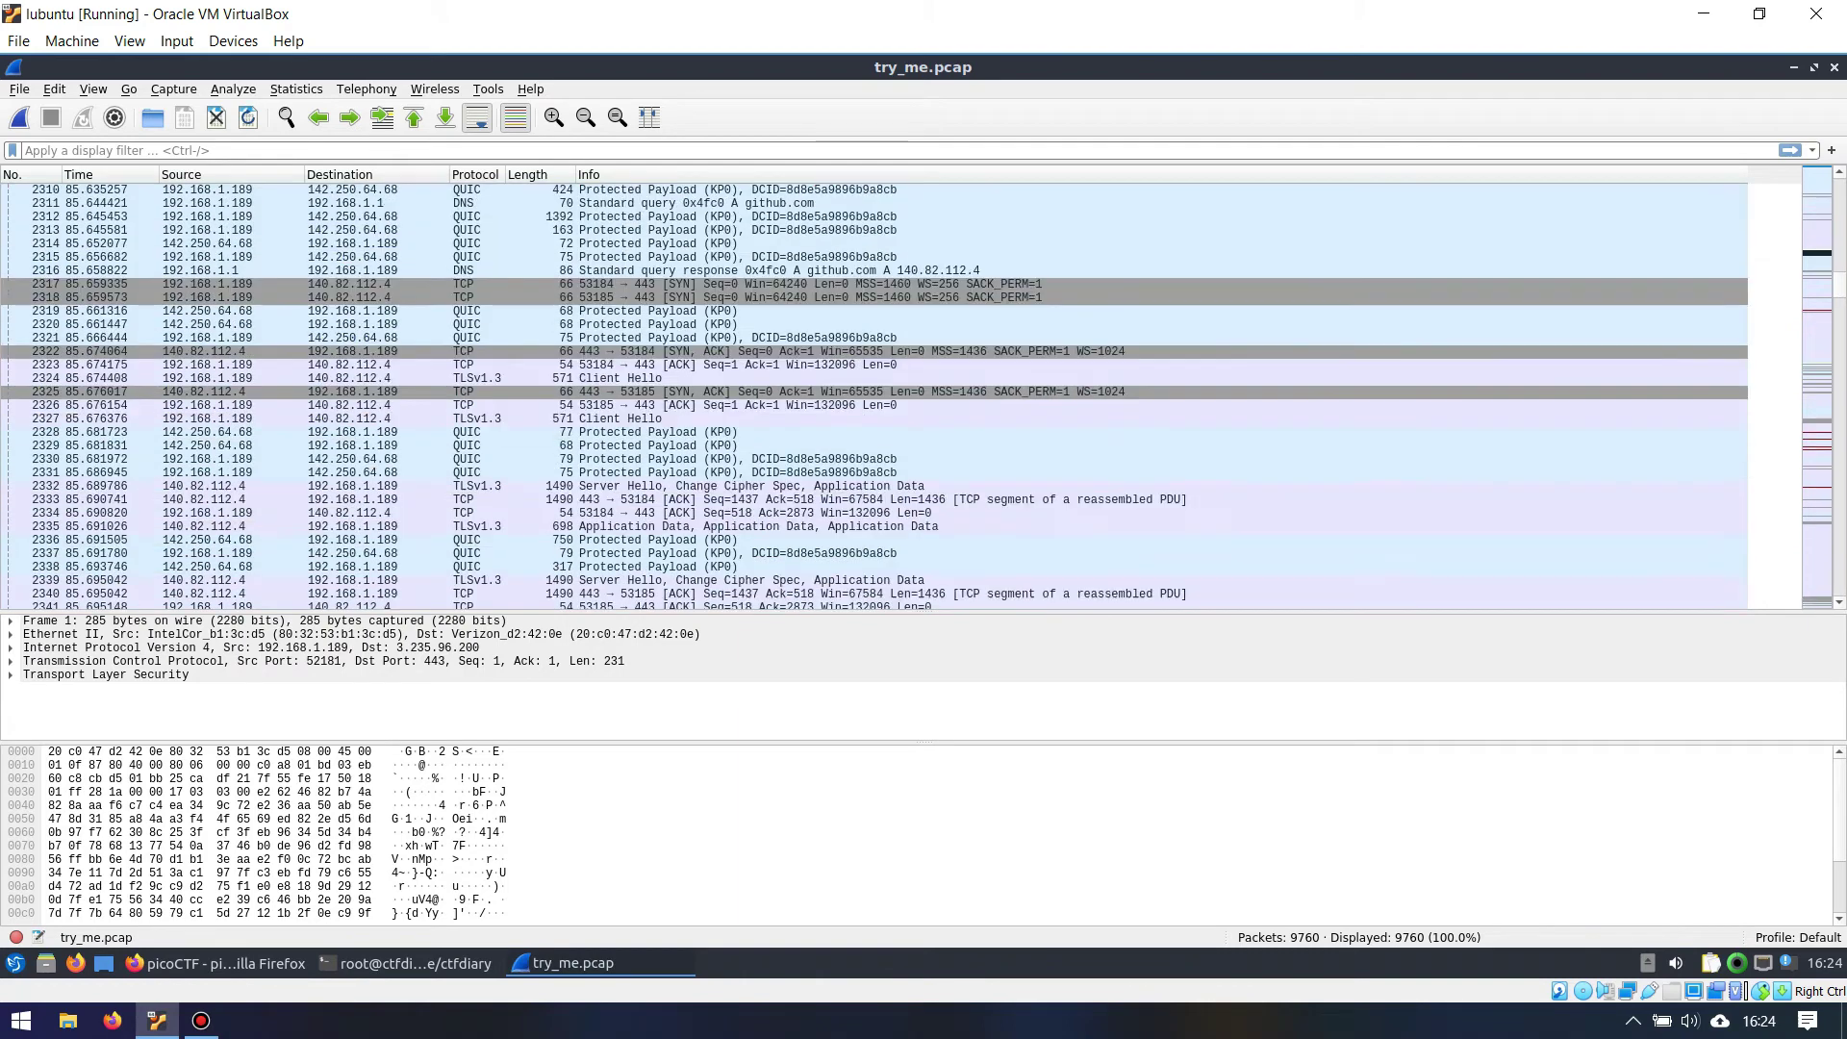
pyautogui.scroll(-3, 875, 395)
pyautogui.scroll(-20, 875, 395)
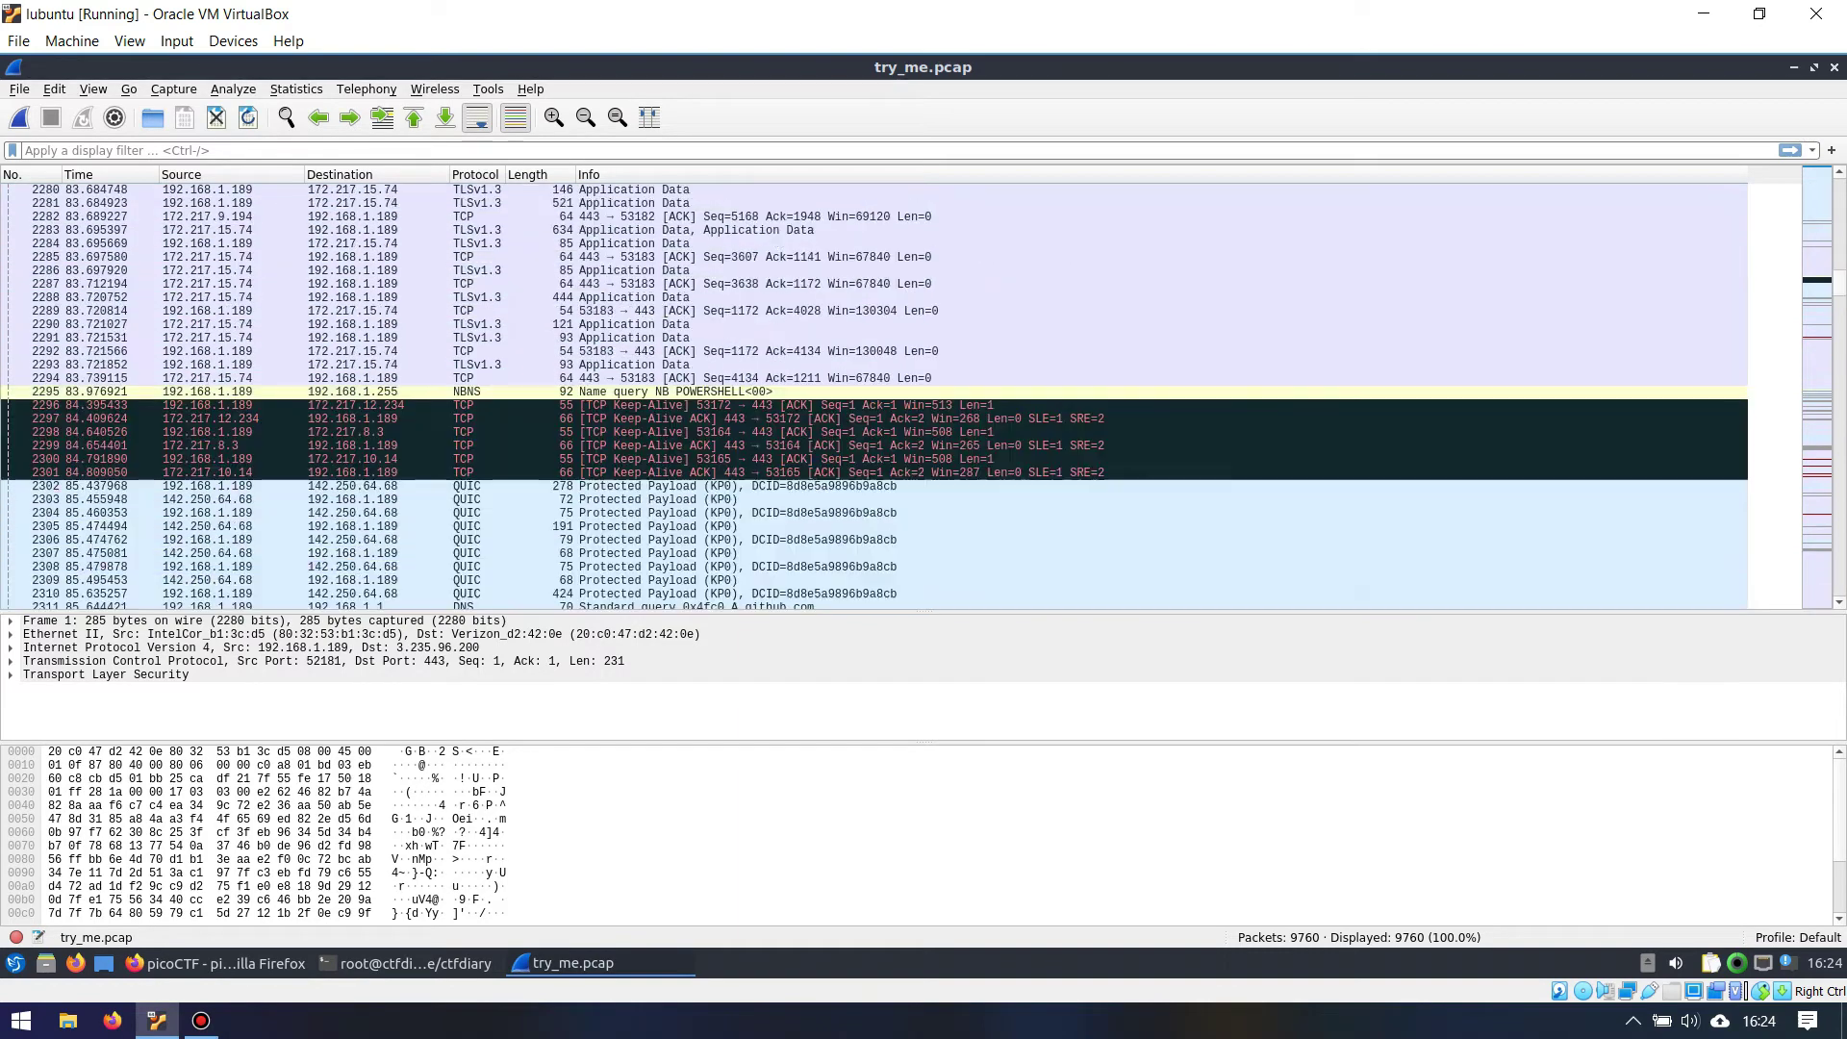
pyautogui.scroll(-10, 875, 394)
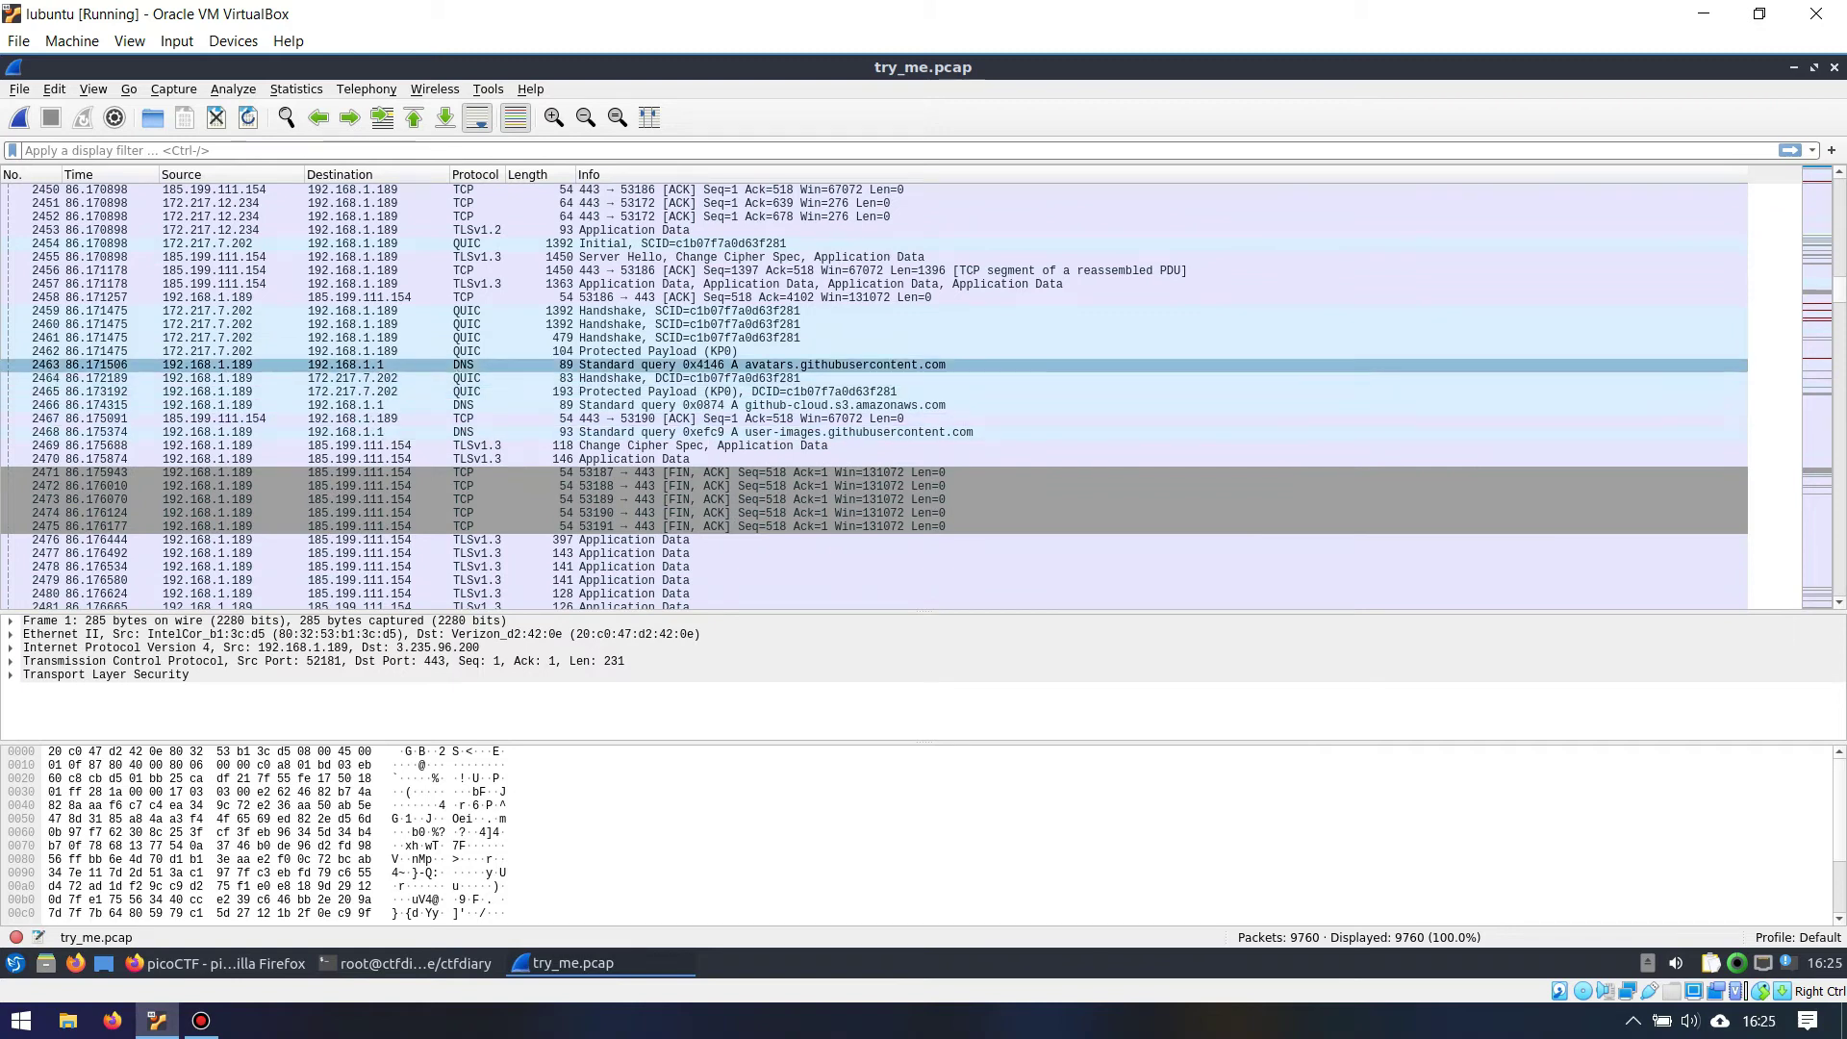
pyautogui.click(761, 365)
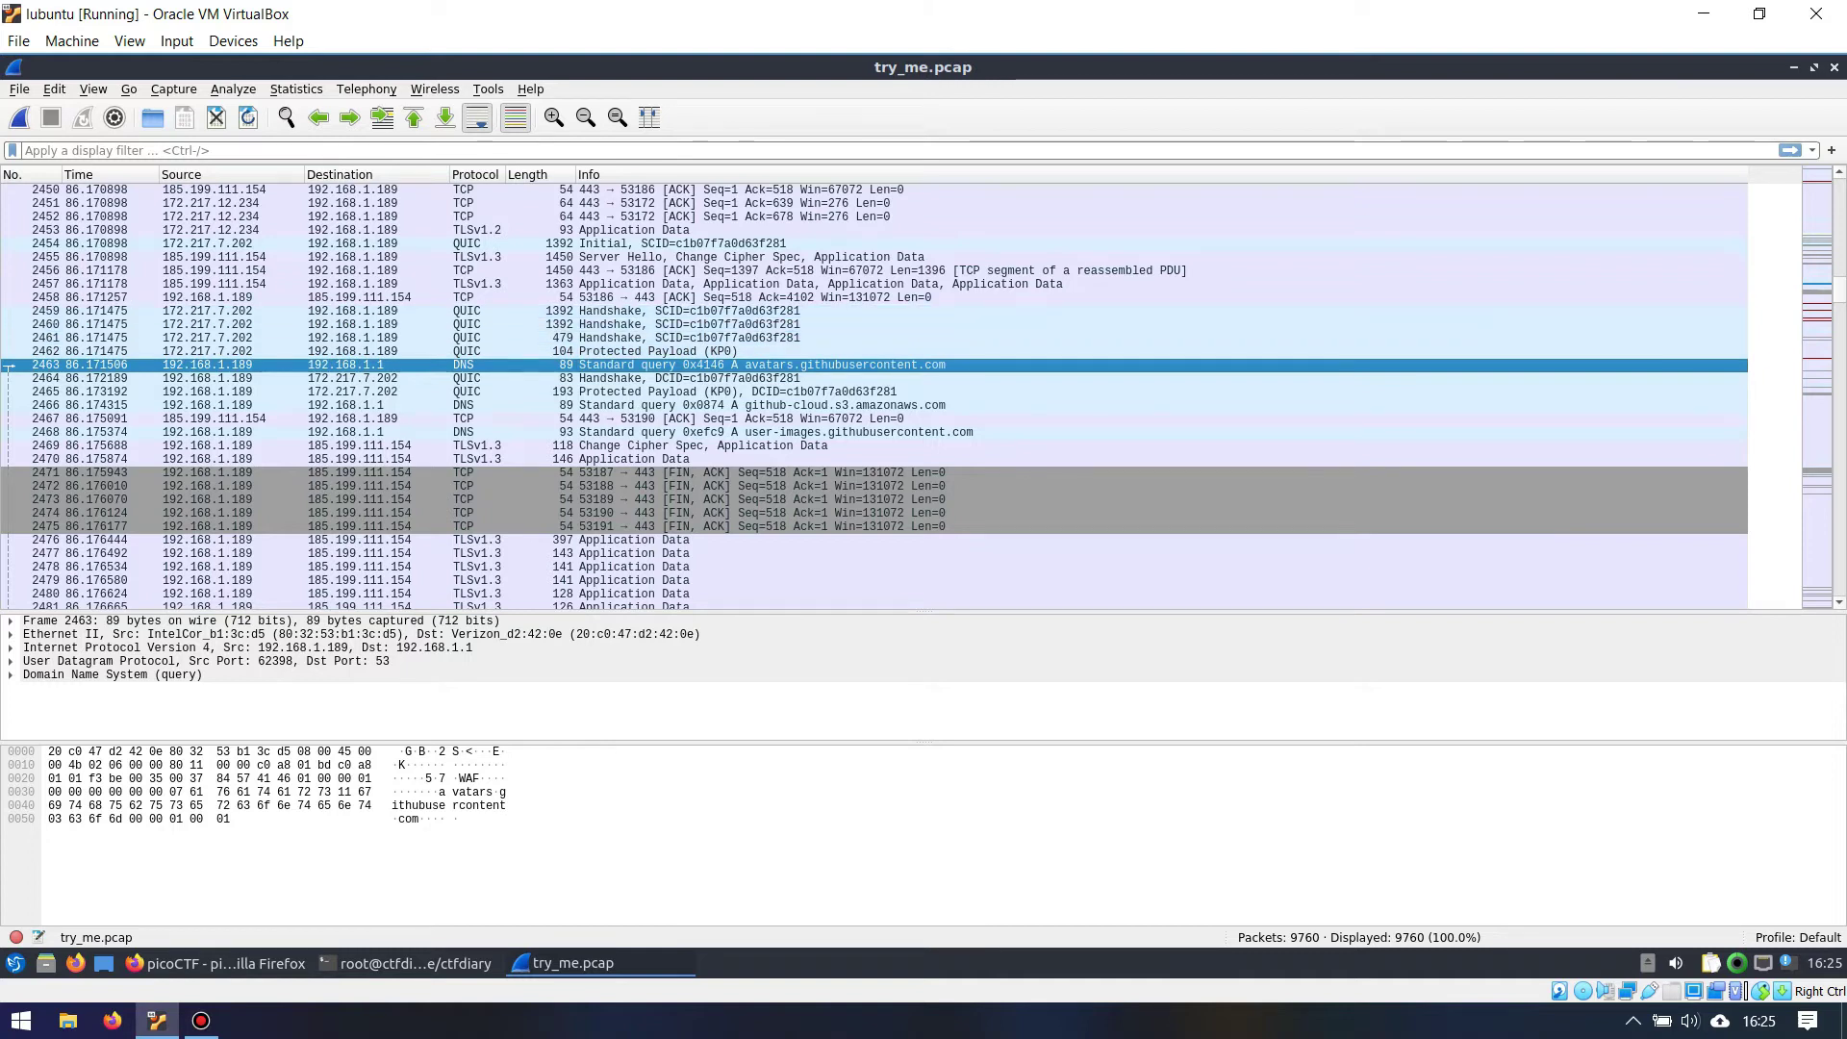
pyautogui.scroll(20, 875, 397)
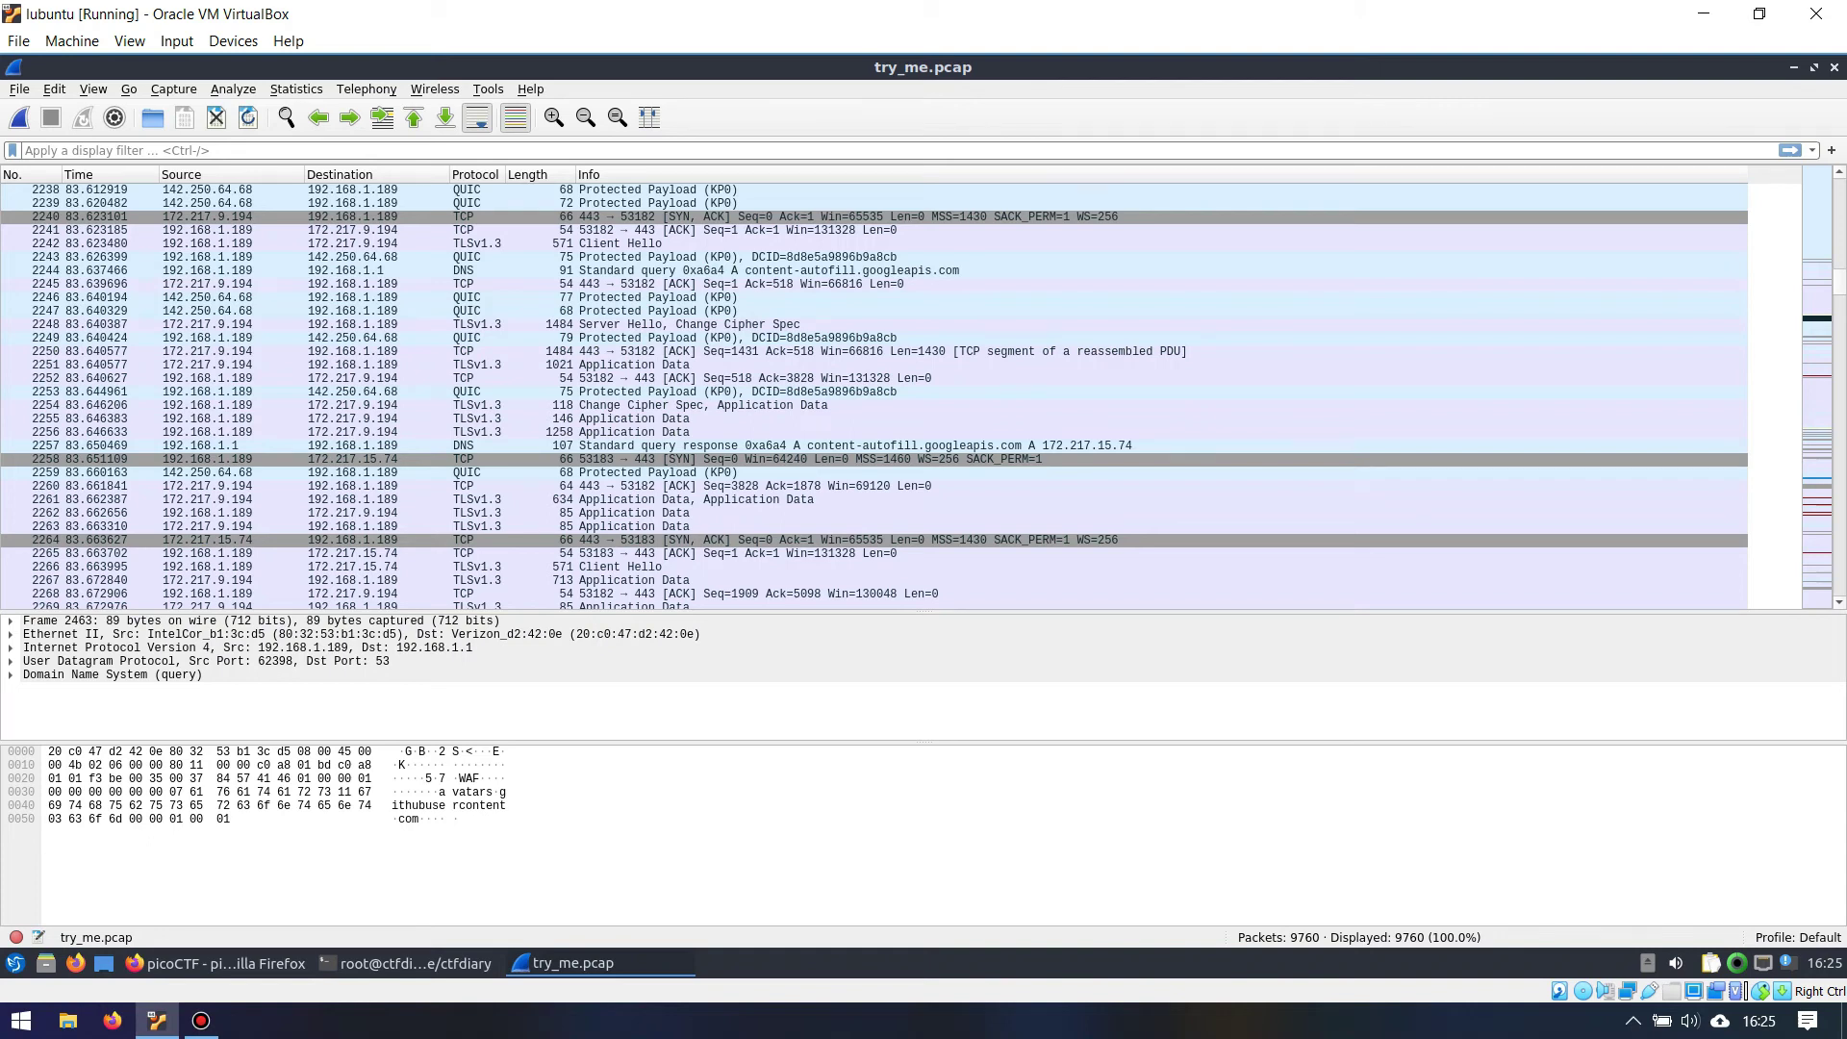
pyautogui.scroll(-20, 875, 396)
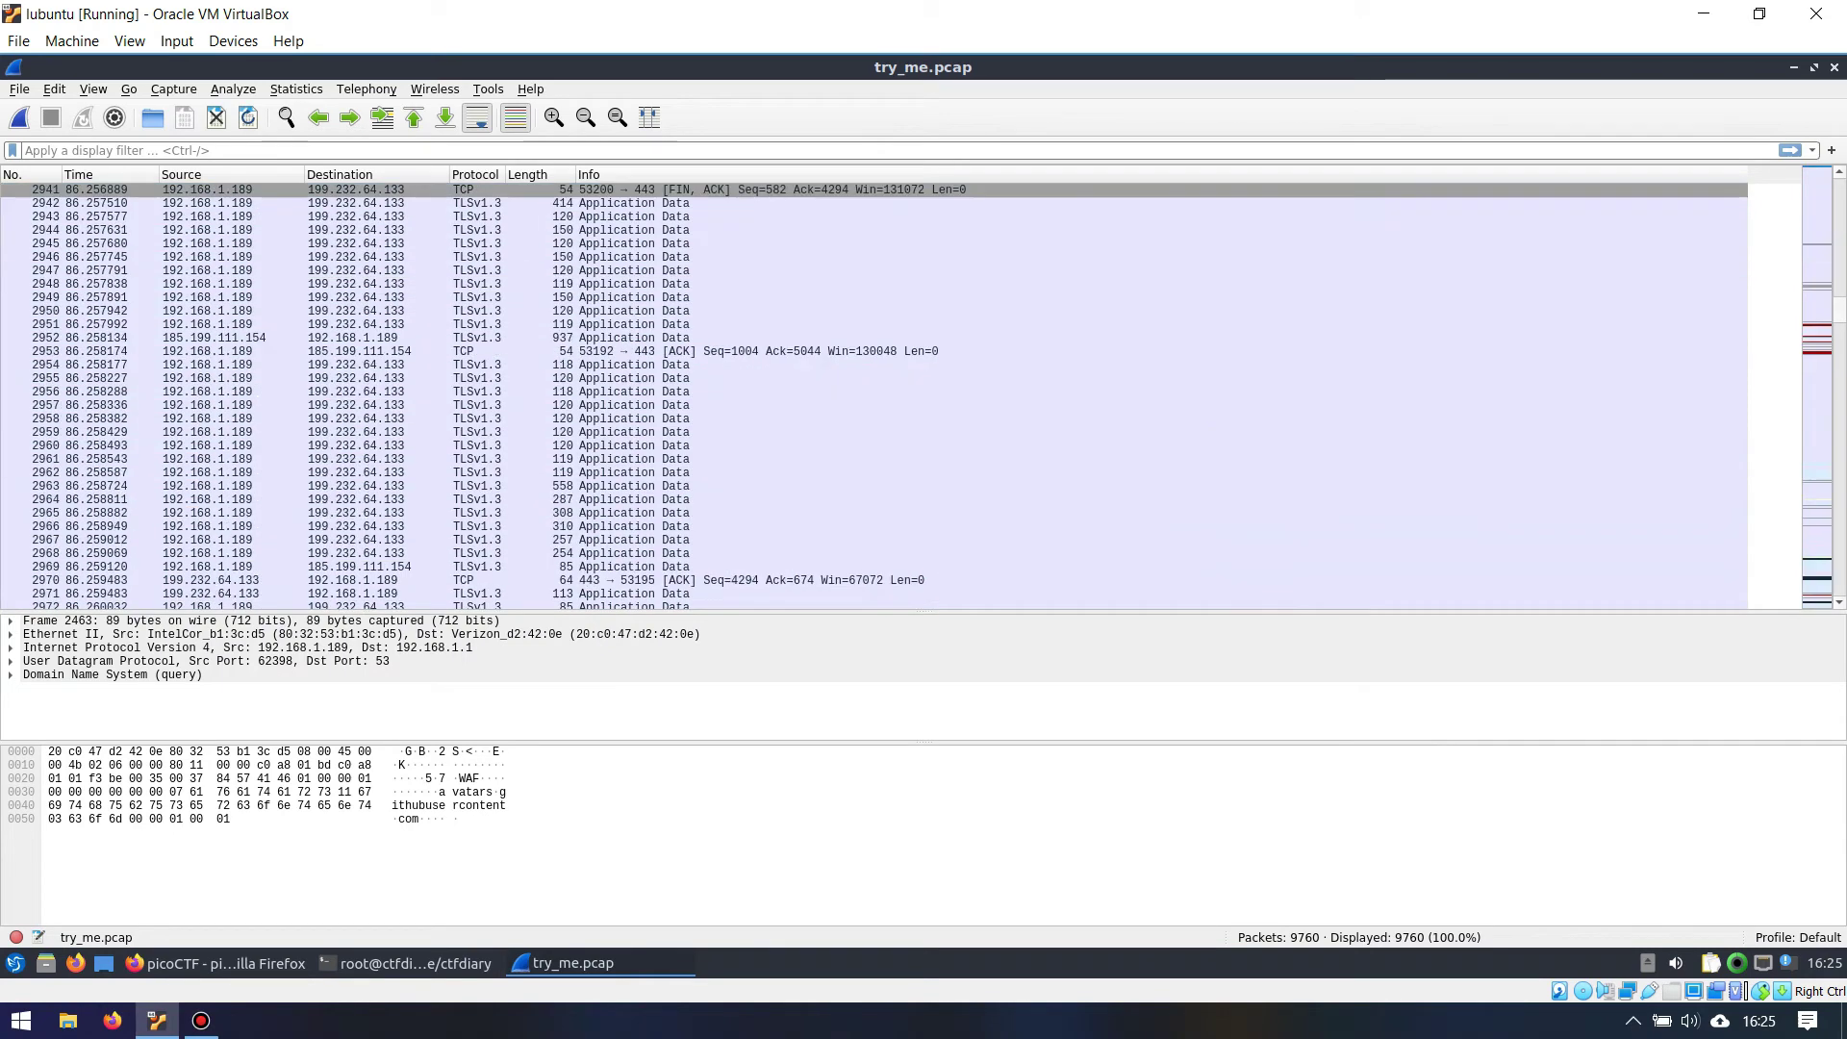
pyautogui.scroll(-13, 875, 397)
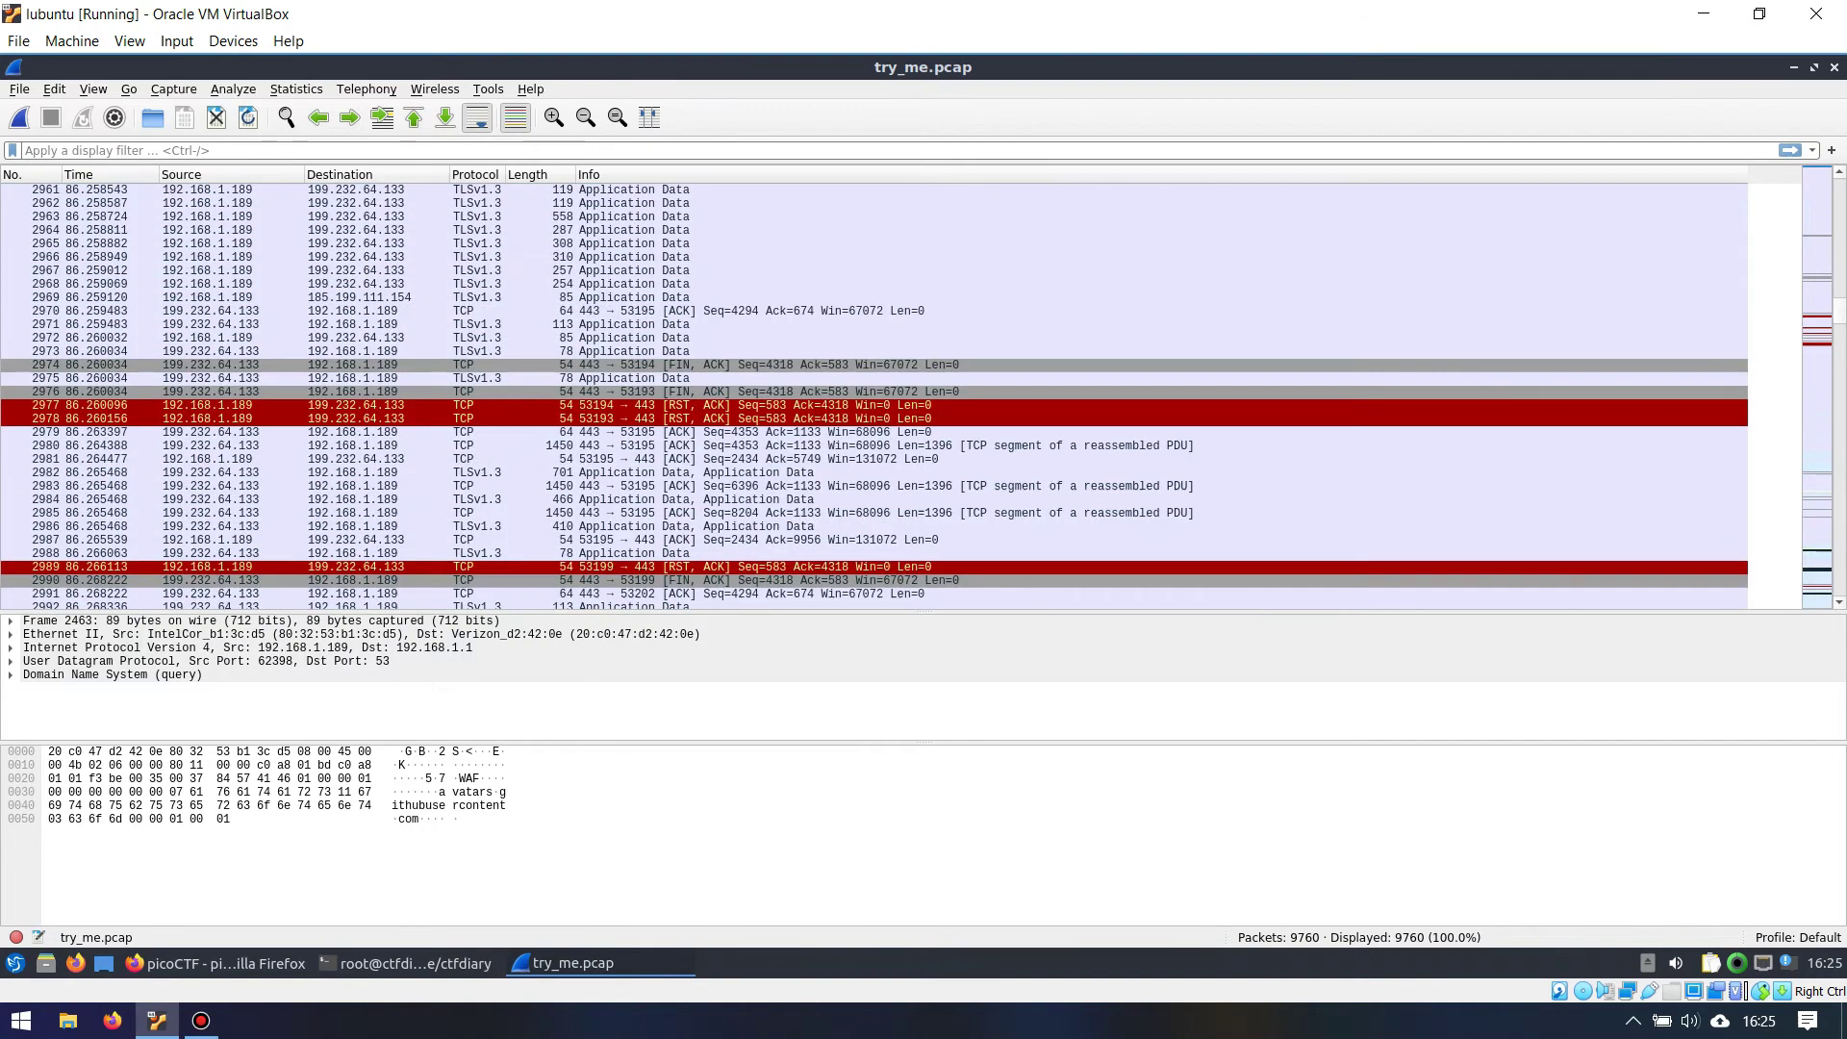
pyautogui.scroll(-3, 875, 396)
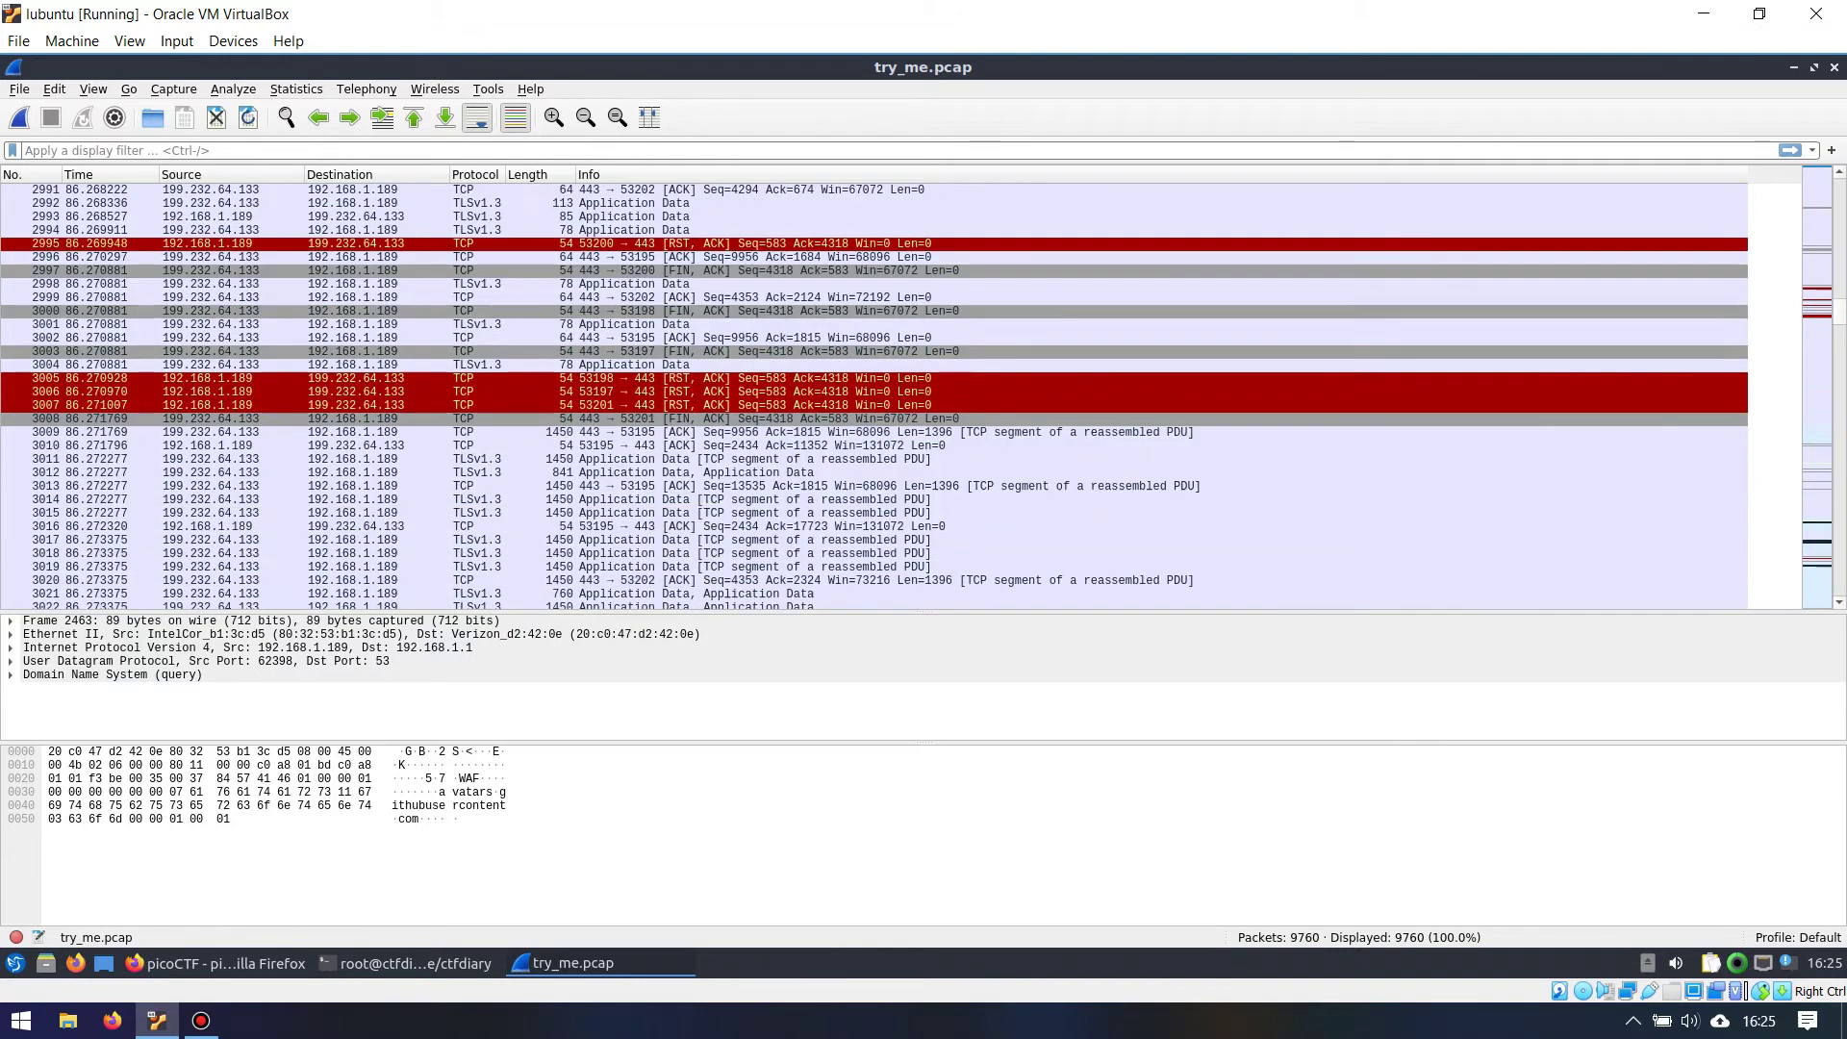
pyautogui.scroll(-20, 874, 351)
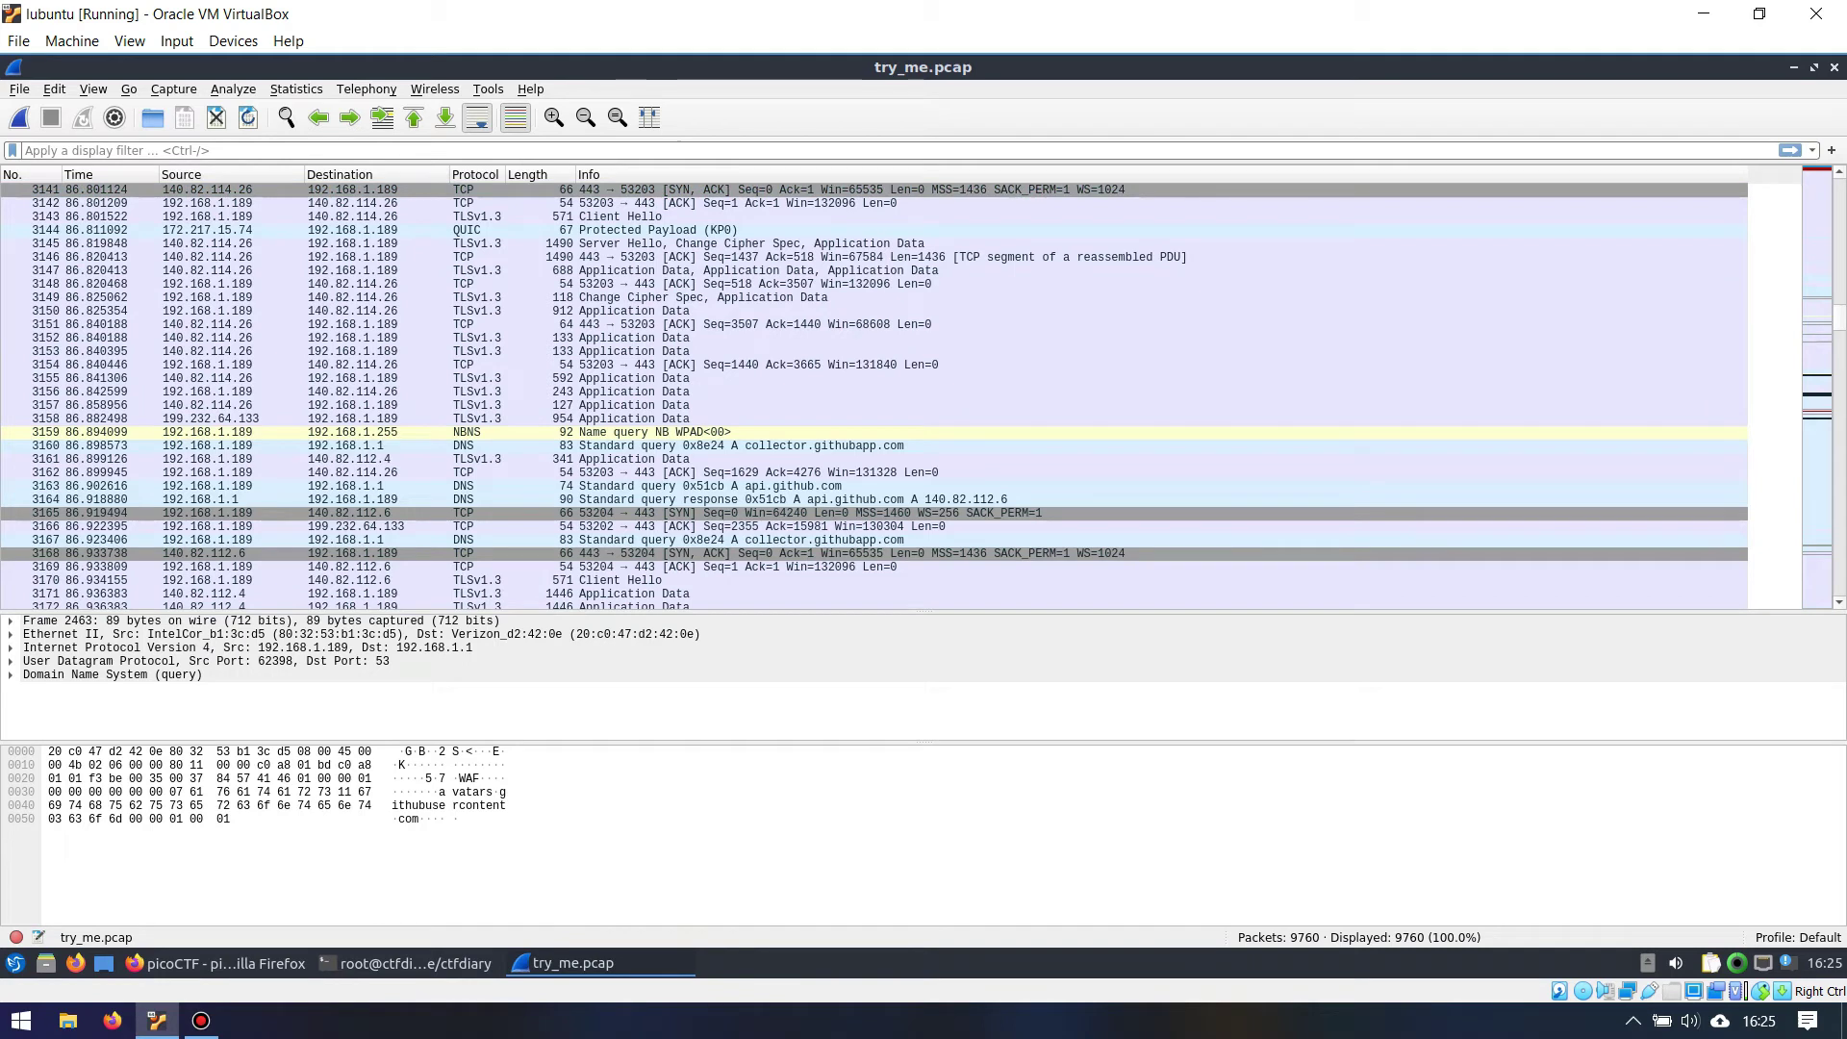
# Apply the display filter ip.dst==192.168.1.1 to the capture.
pyautogui.write('ip')
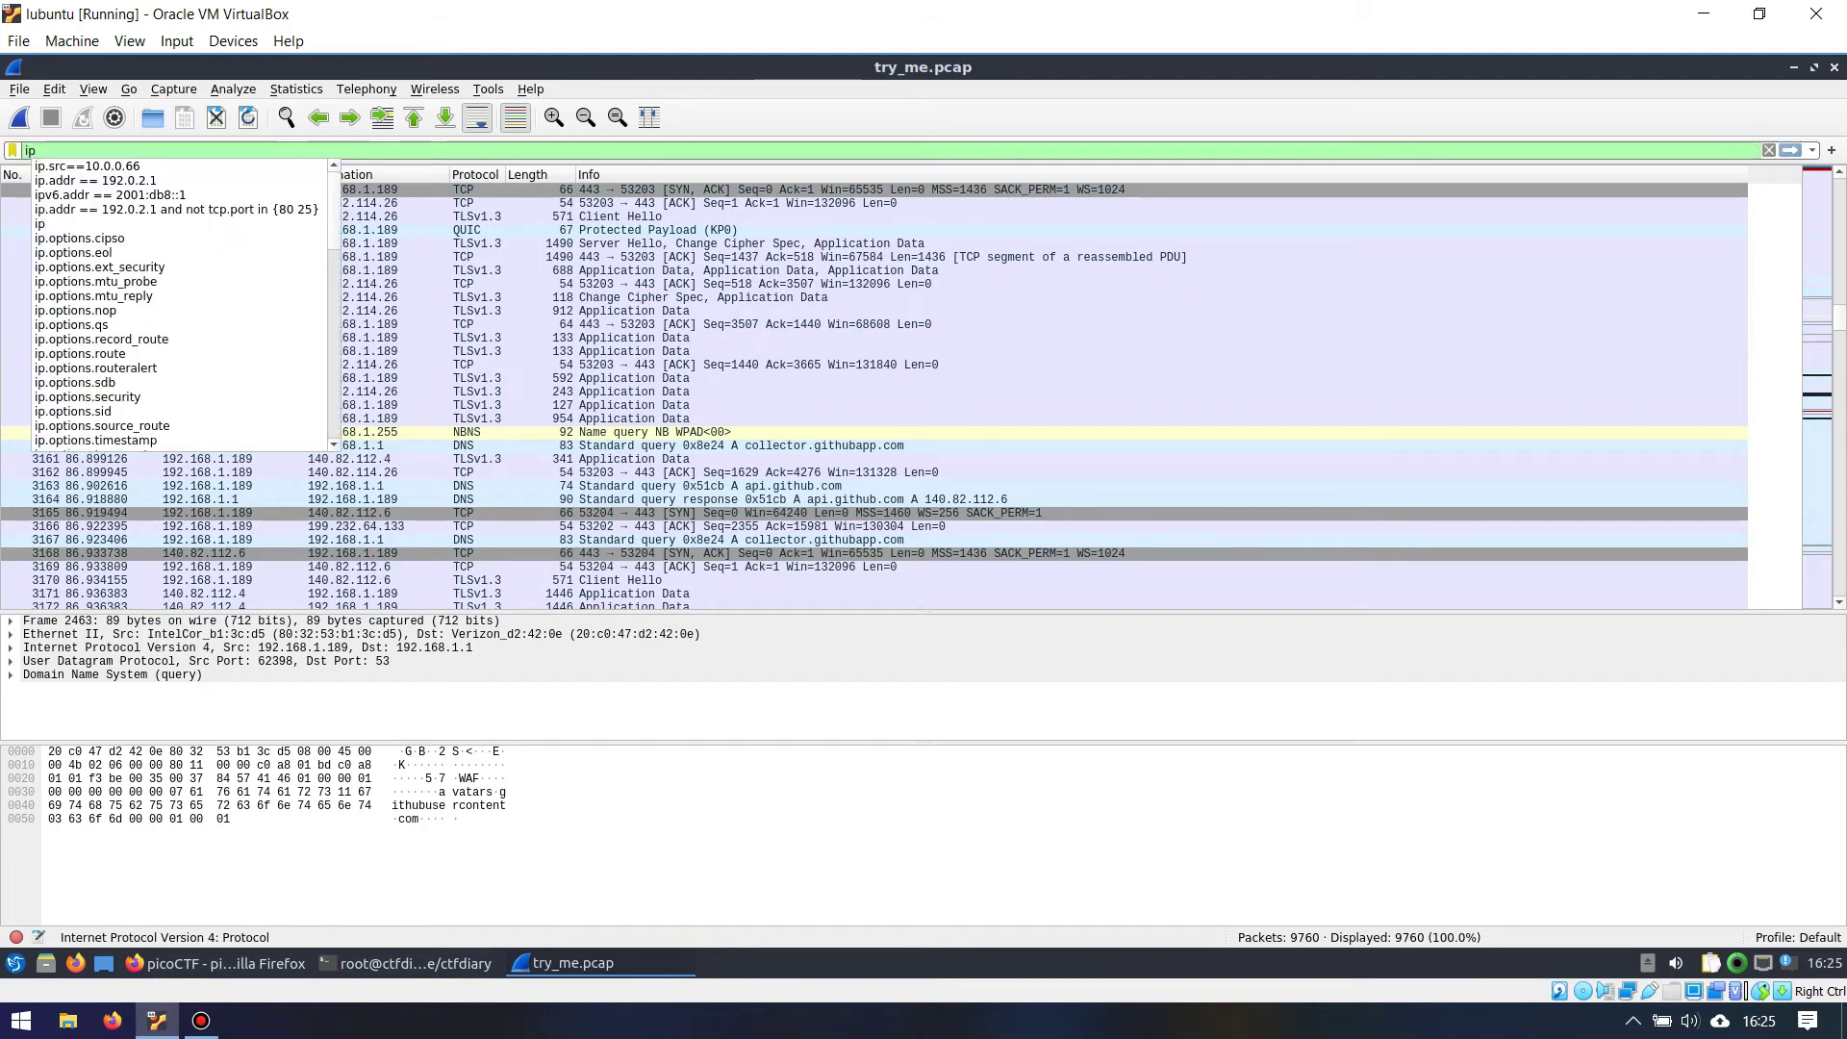
pyautogui.write('.dst')
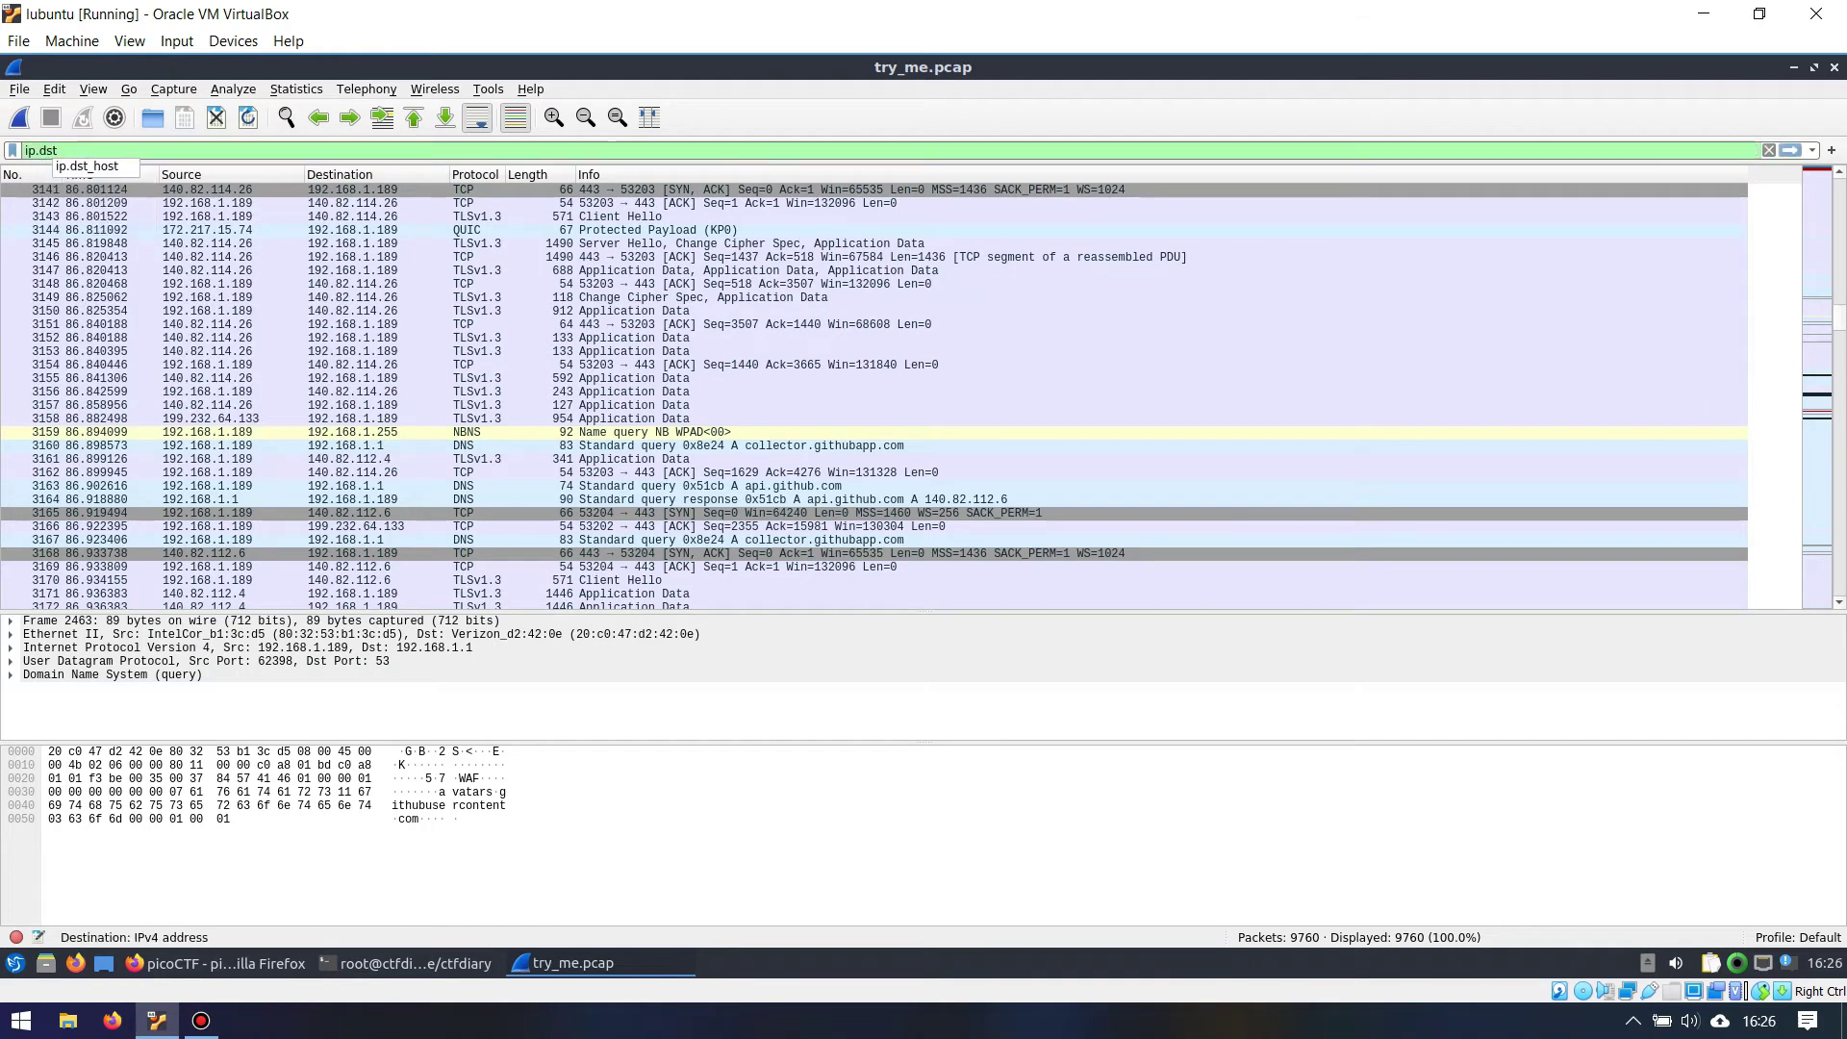
pyautogui.write('==192.1')
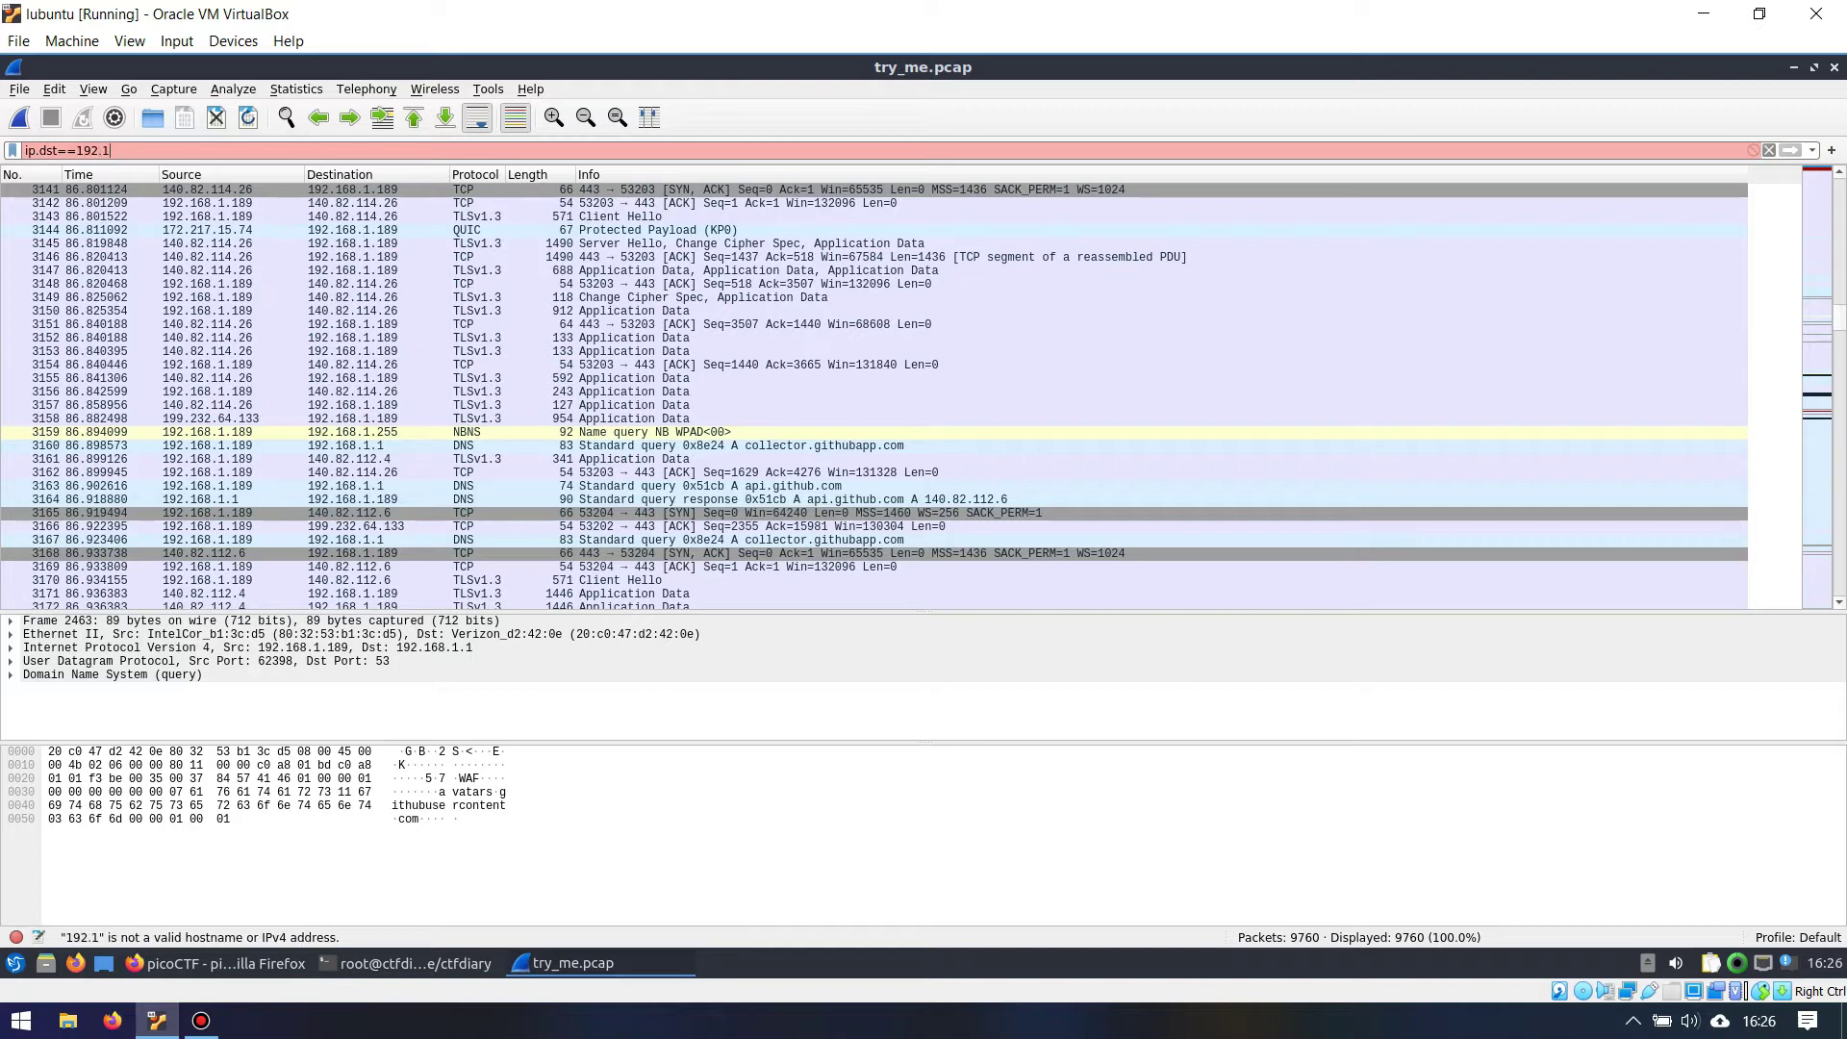
pyautogui.write('68.1.1')
pyautogui.press('Return')
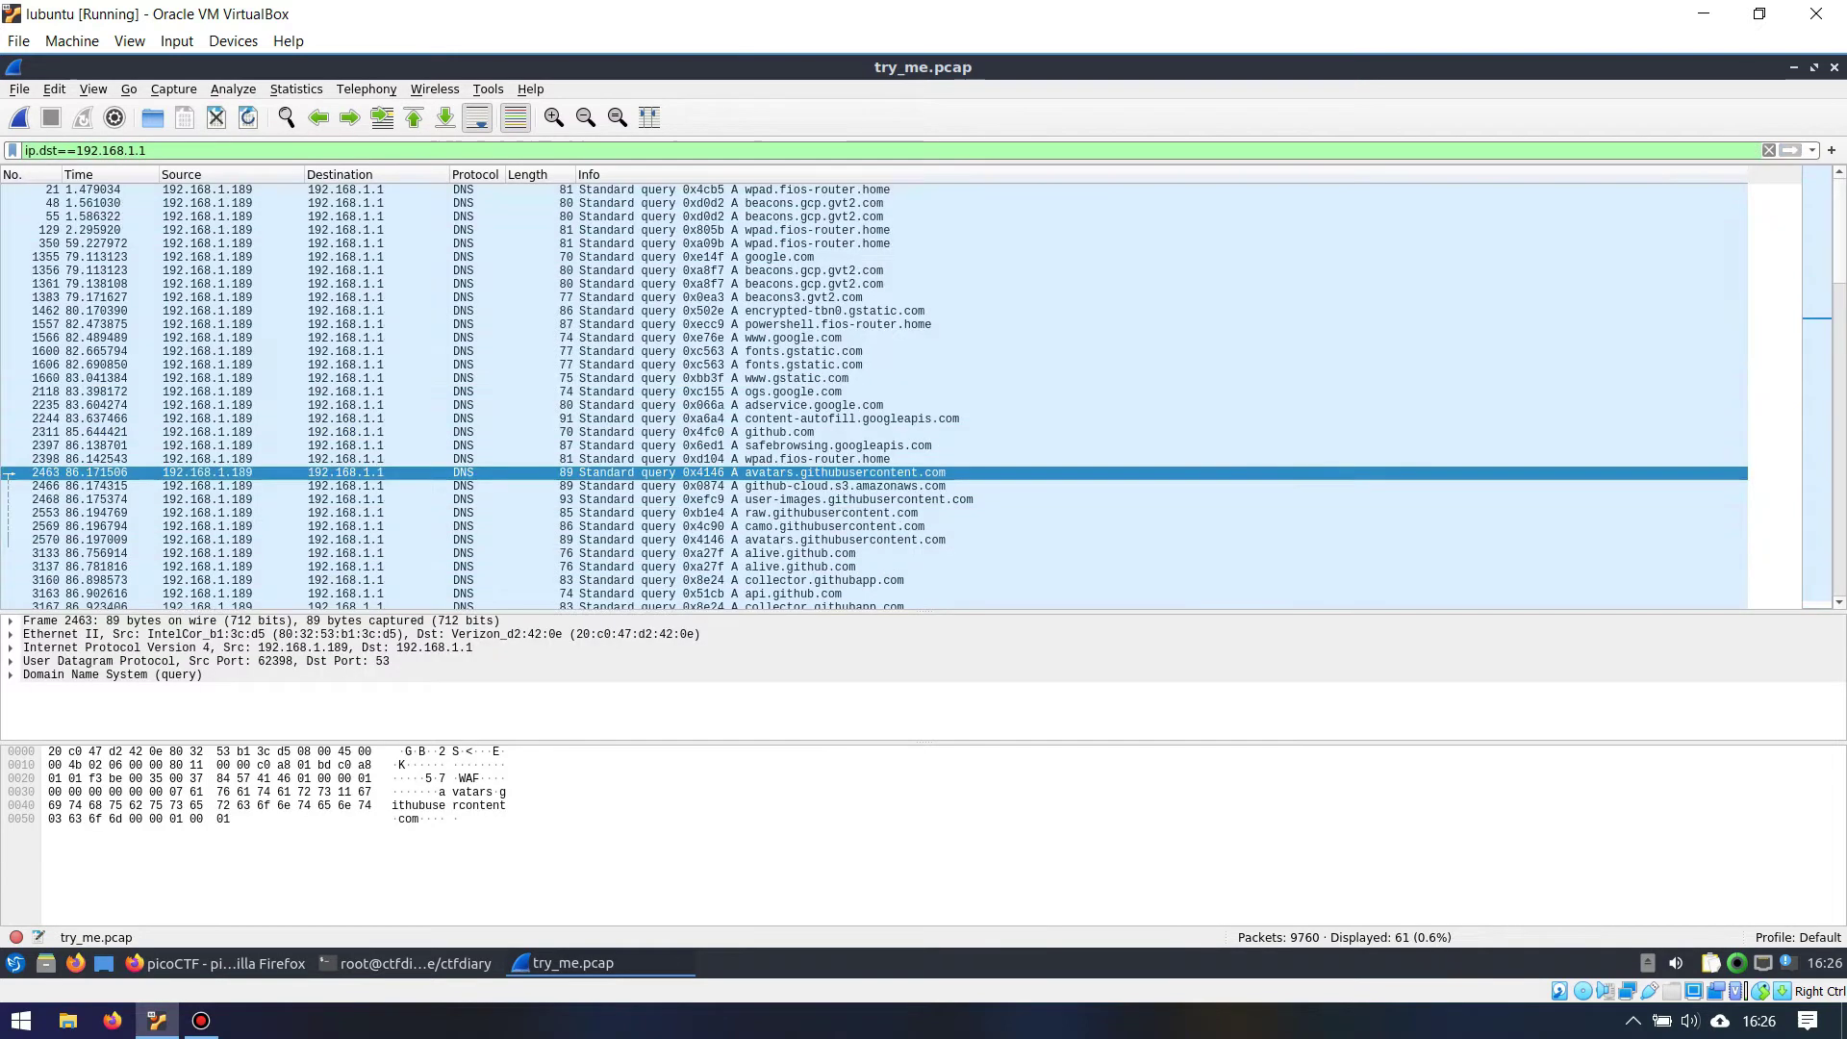
# Examine the domain names queried in the filtered DNS packets through to the end of the list.
pyautogui.scroll(-2, 873, 395)
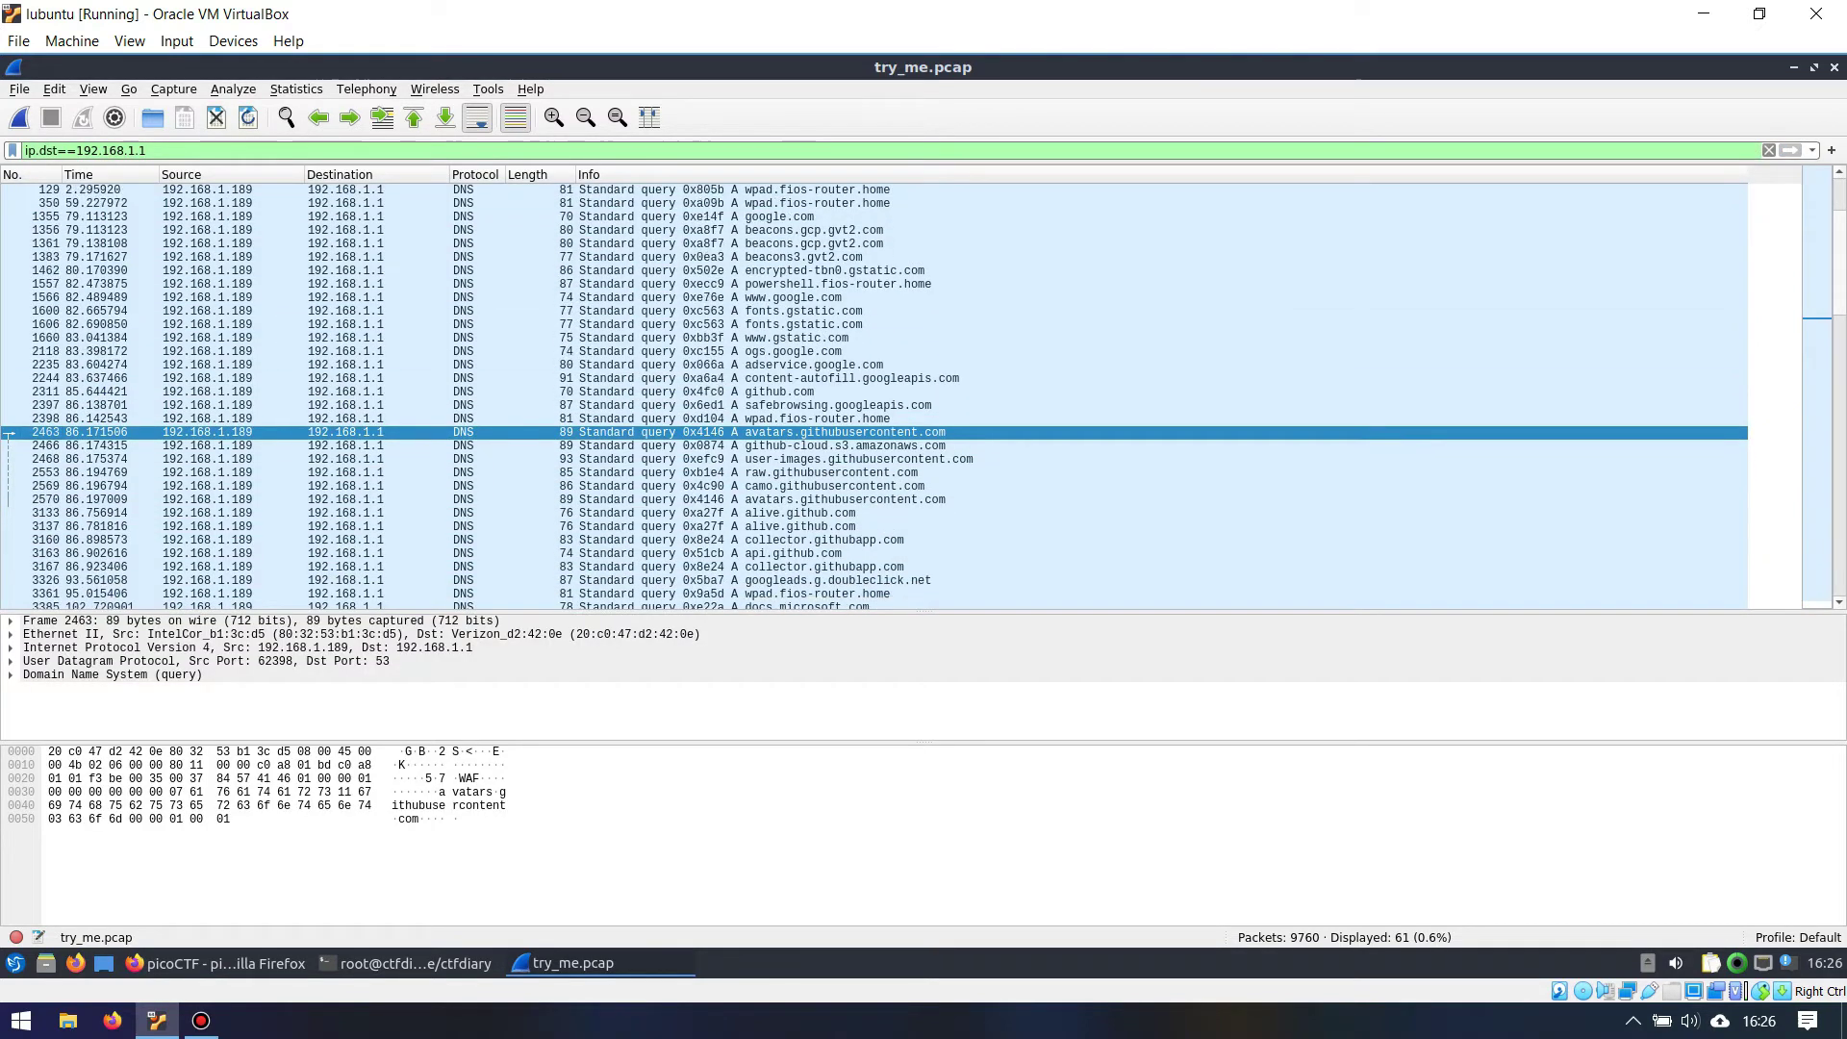
pyautogui.scroll(-3, 874, 394)
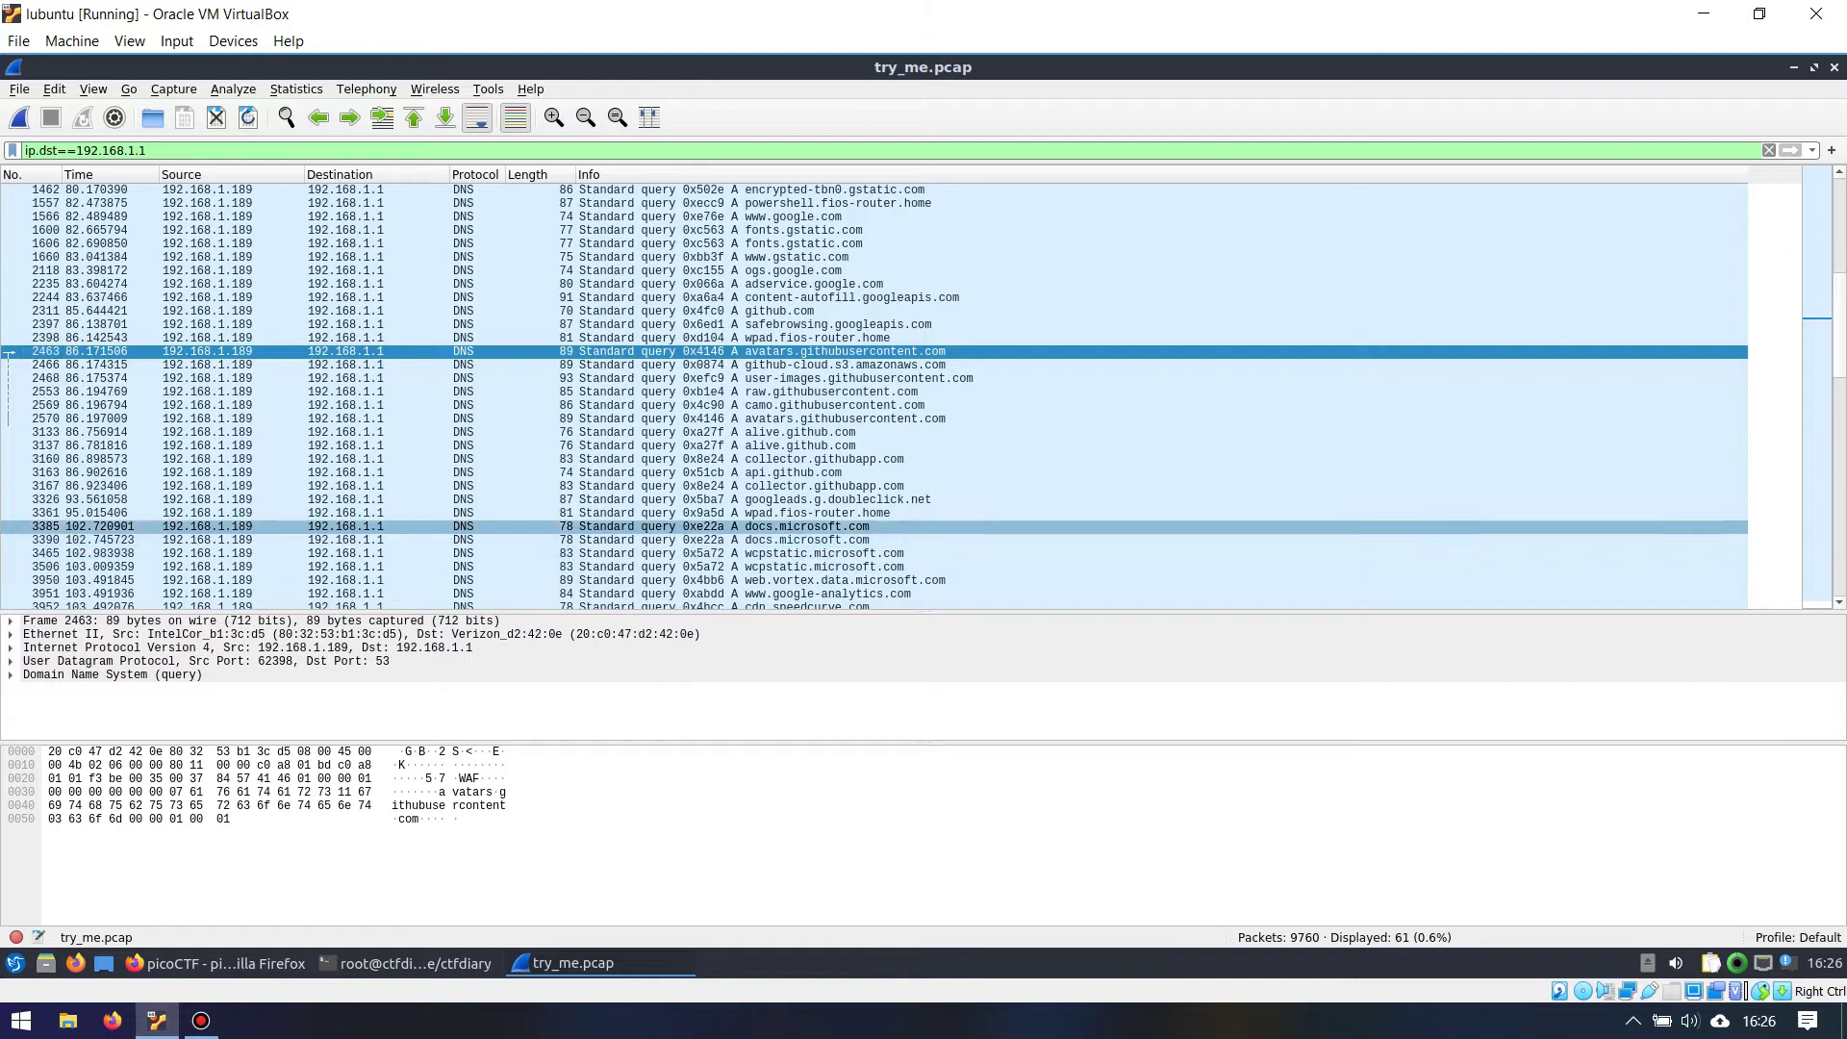
pyautogui.scroll(-4, 873, 395)
pyautogui.scroll(-2, 873, 395)
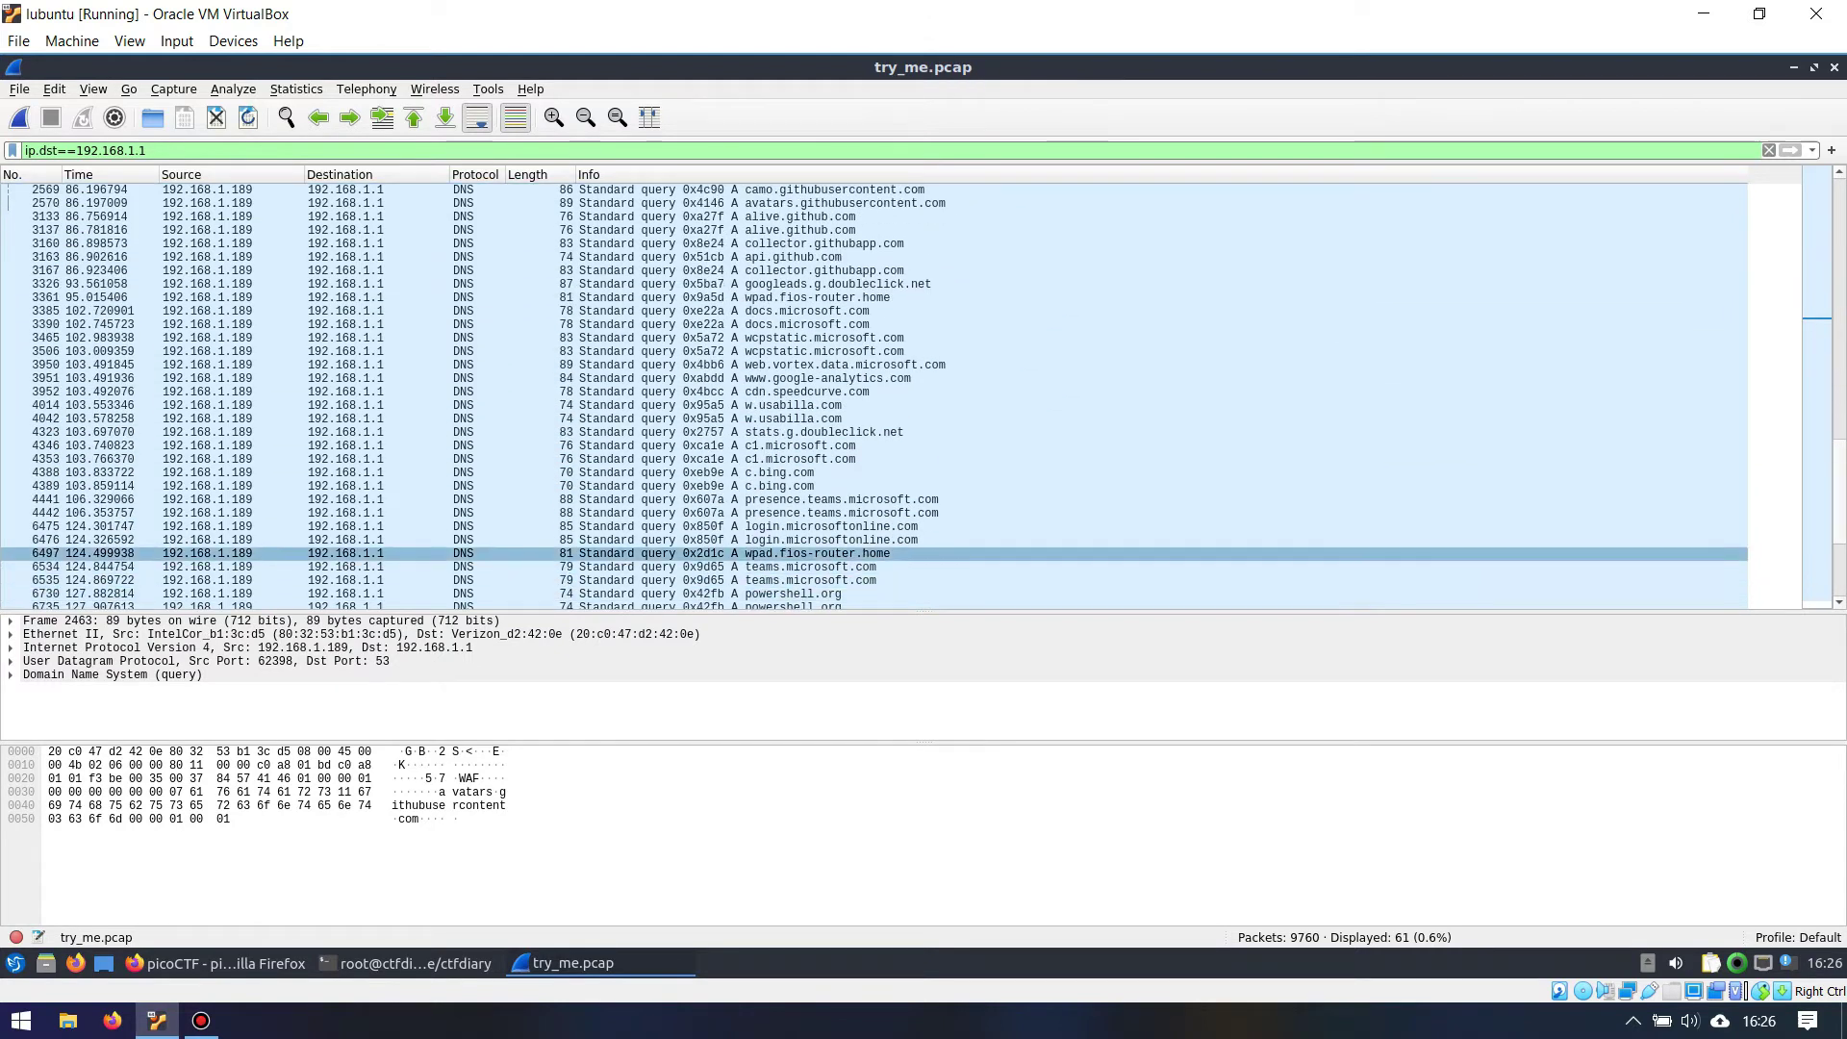
pyautogui.scroll(-2, 873, 560)
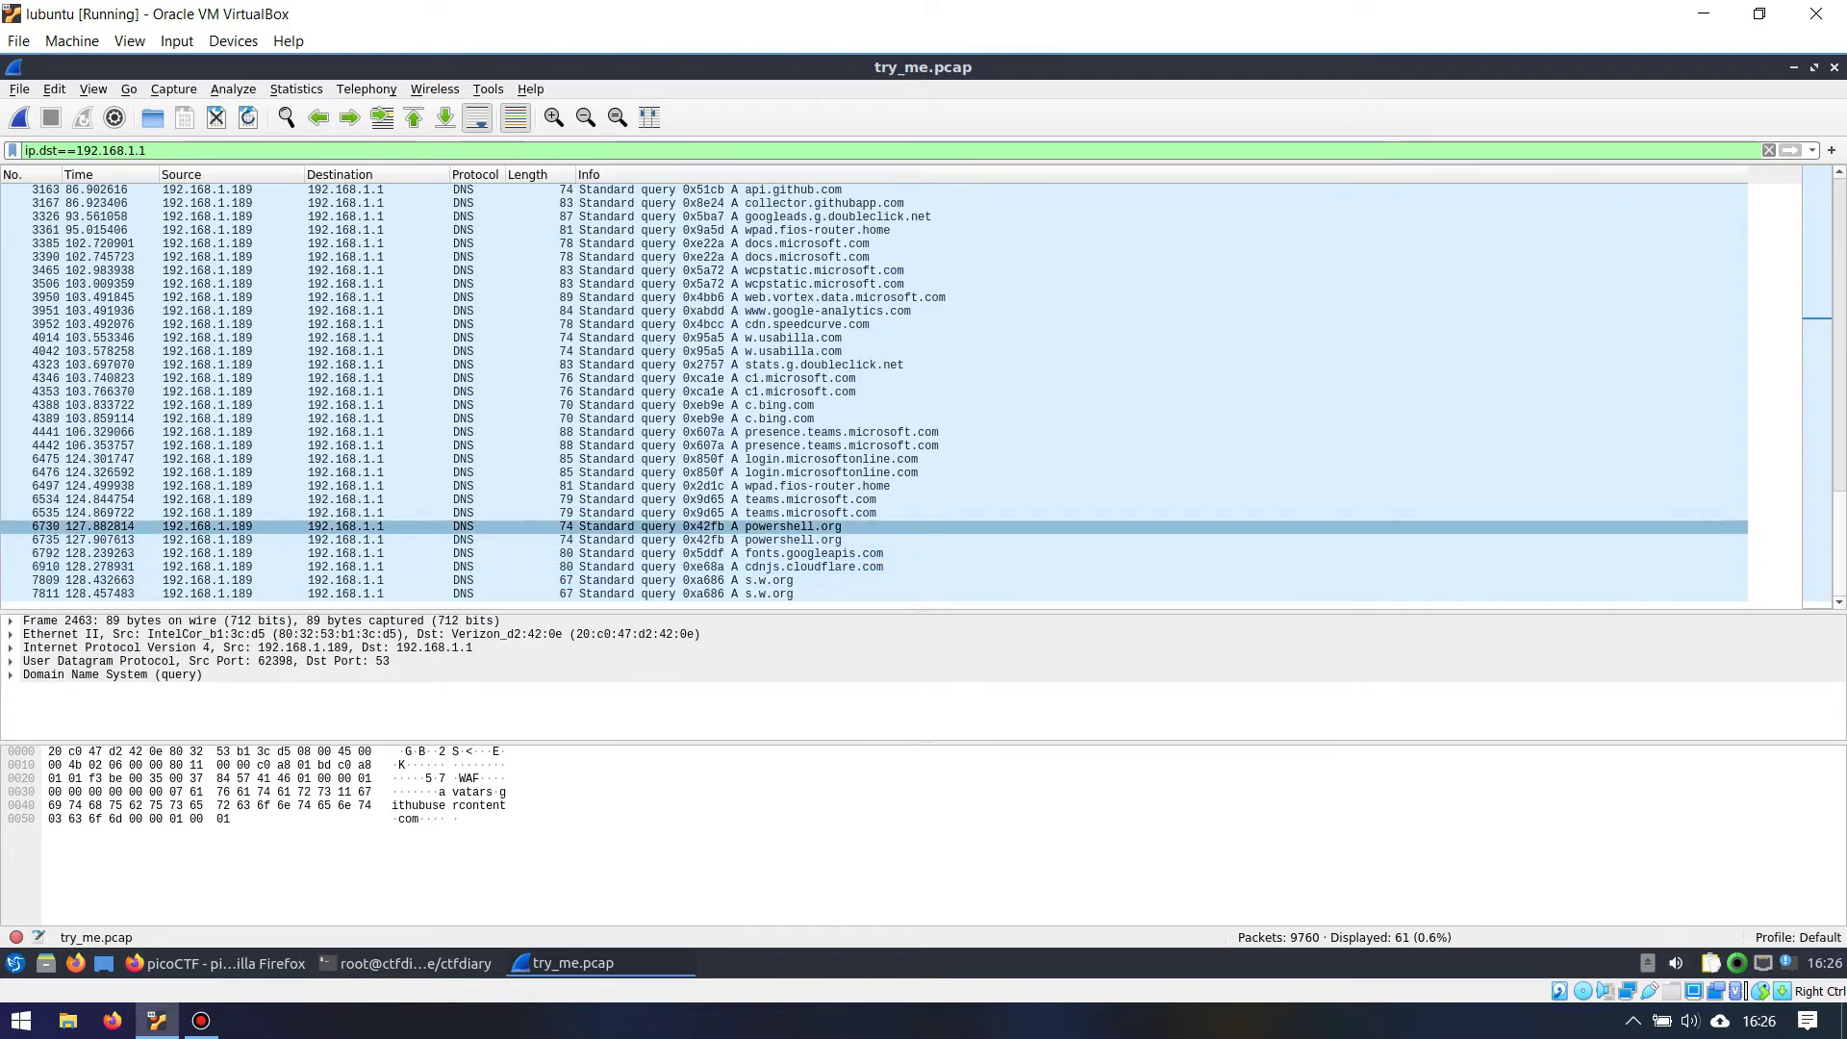
# Open the capture's exportable HTTP object list and check the duck.png and evil_duck.png entries.
pyautogui.scroll(10, 873, 526)
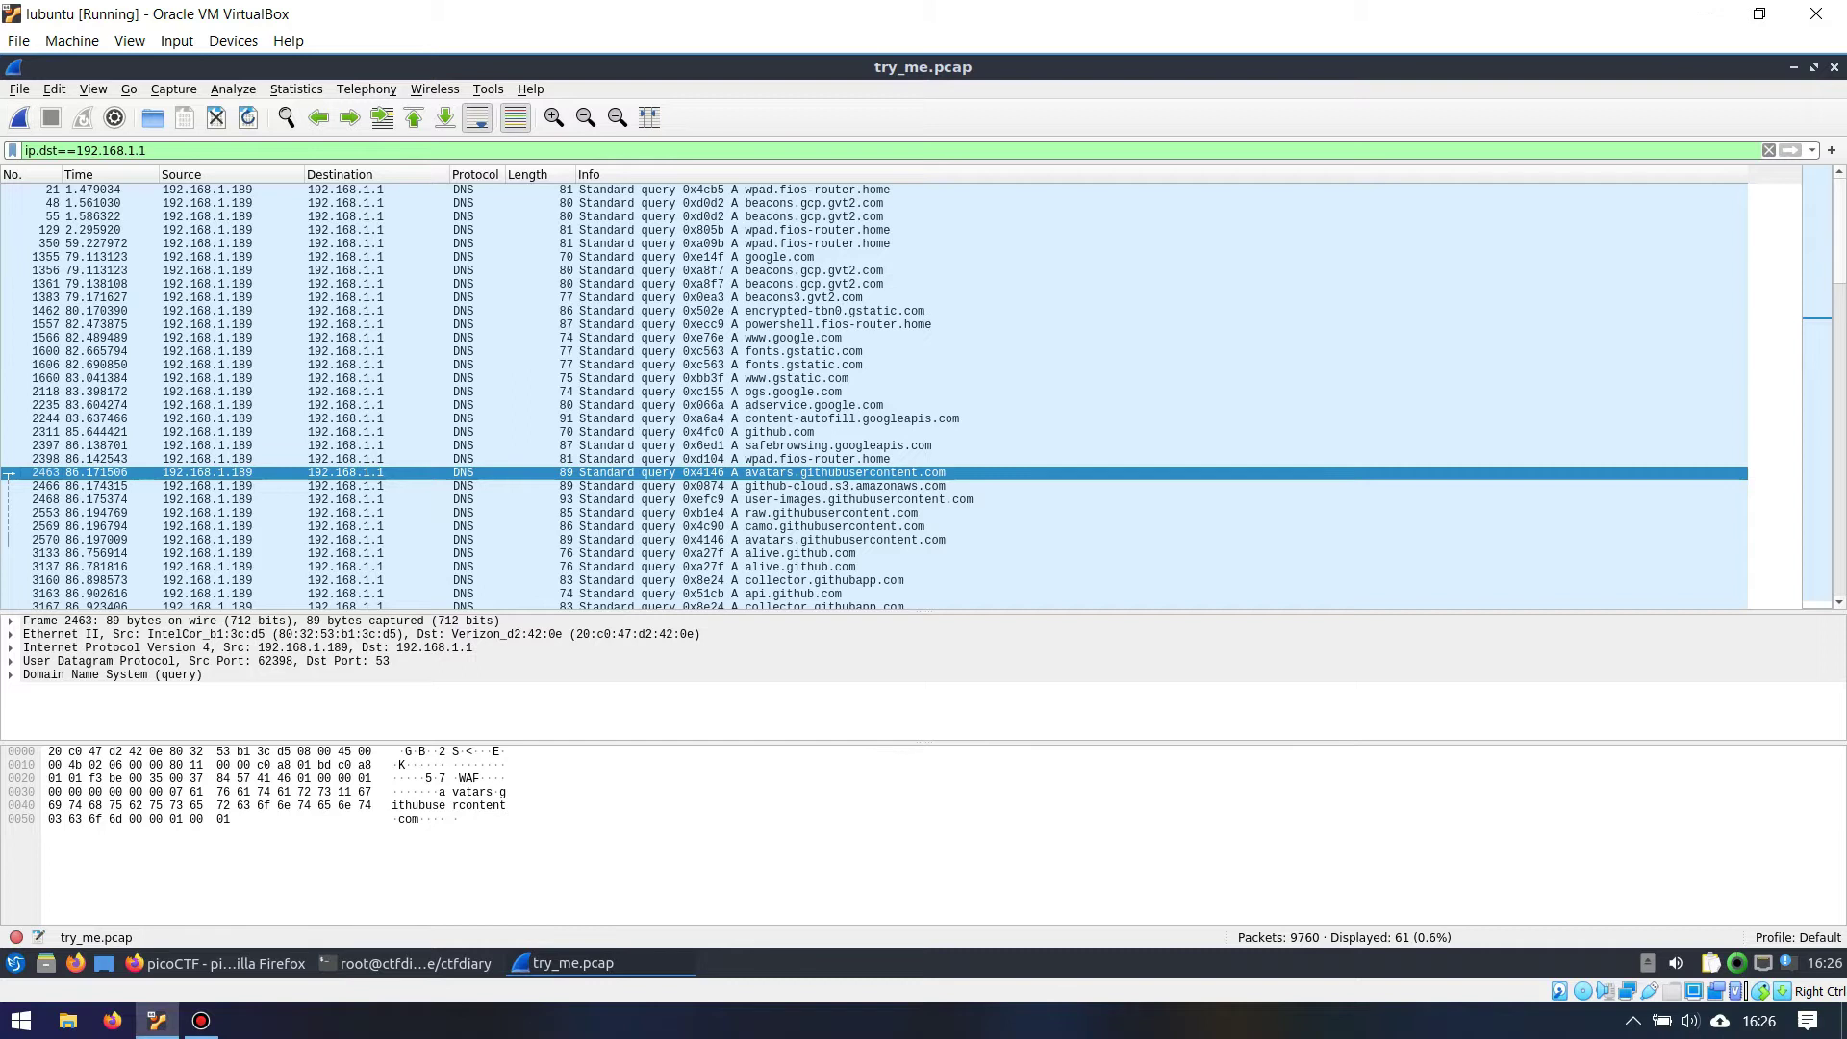
pyautogui.click(19, 88)
pyautogui.moveTo(96, 403)
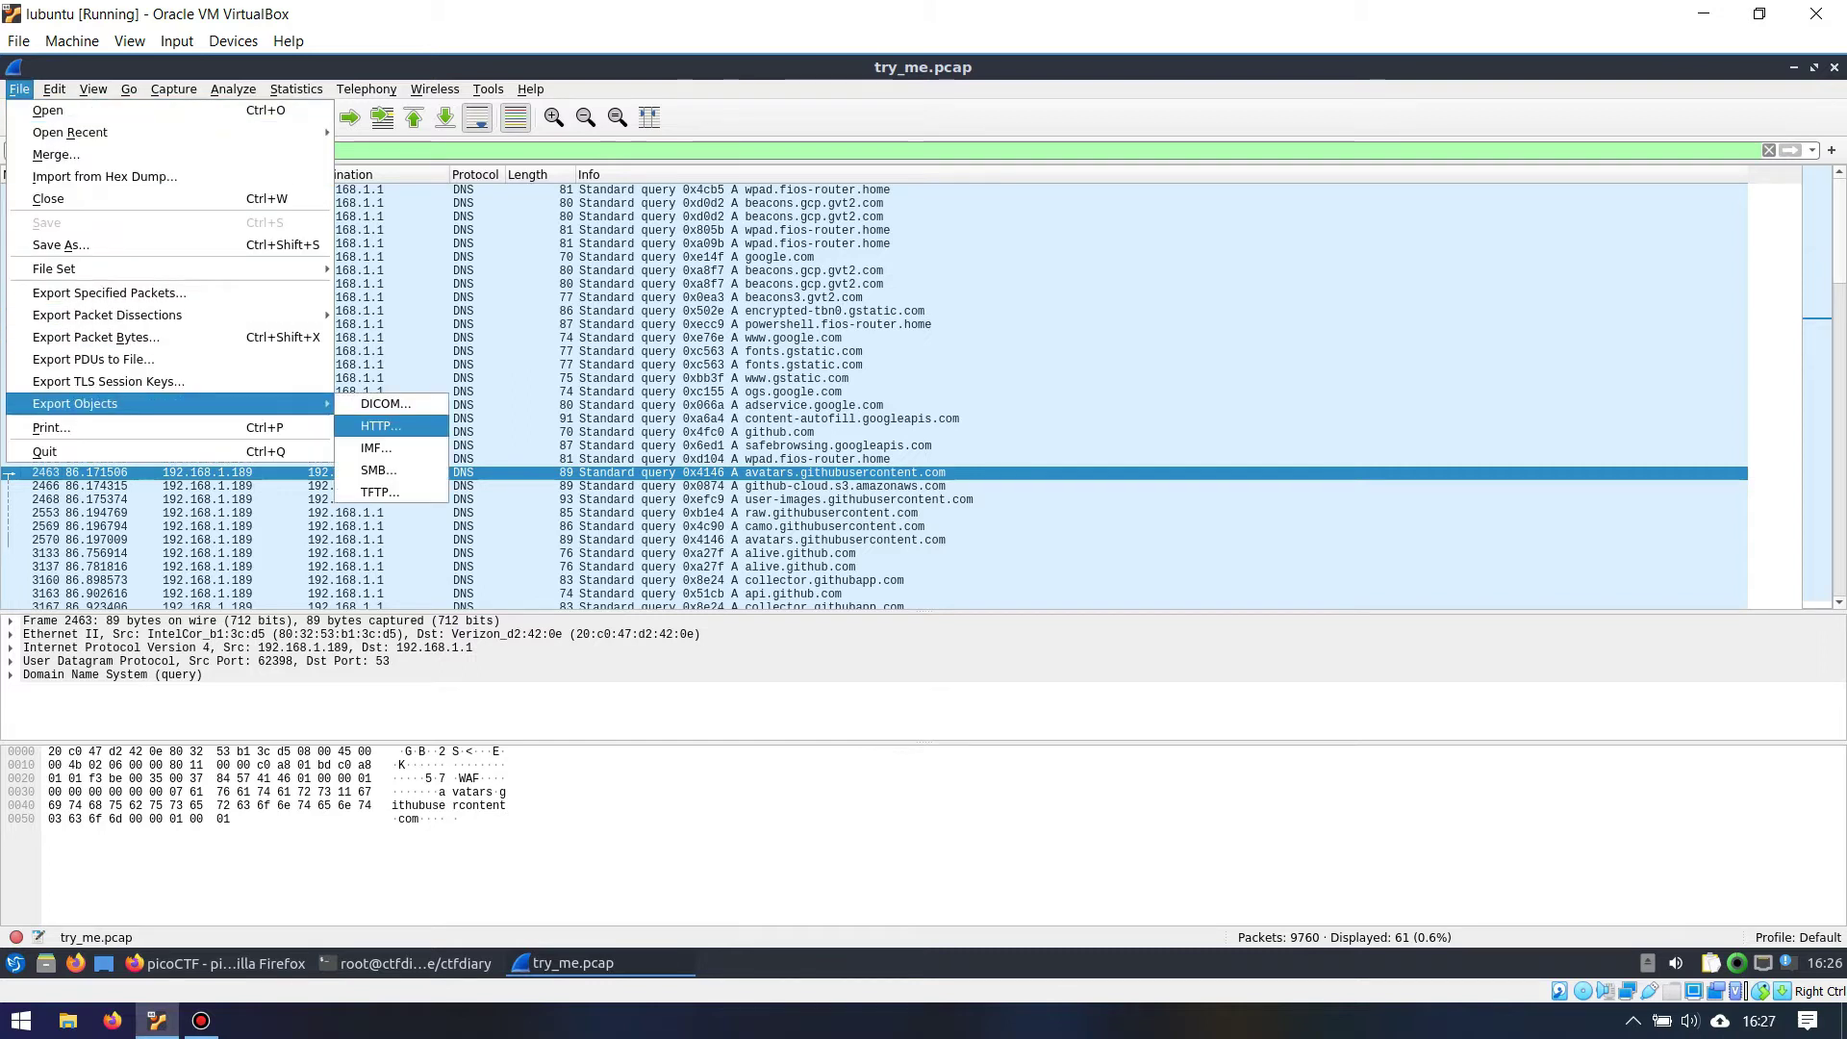
pyautogui.click(381, 426)
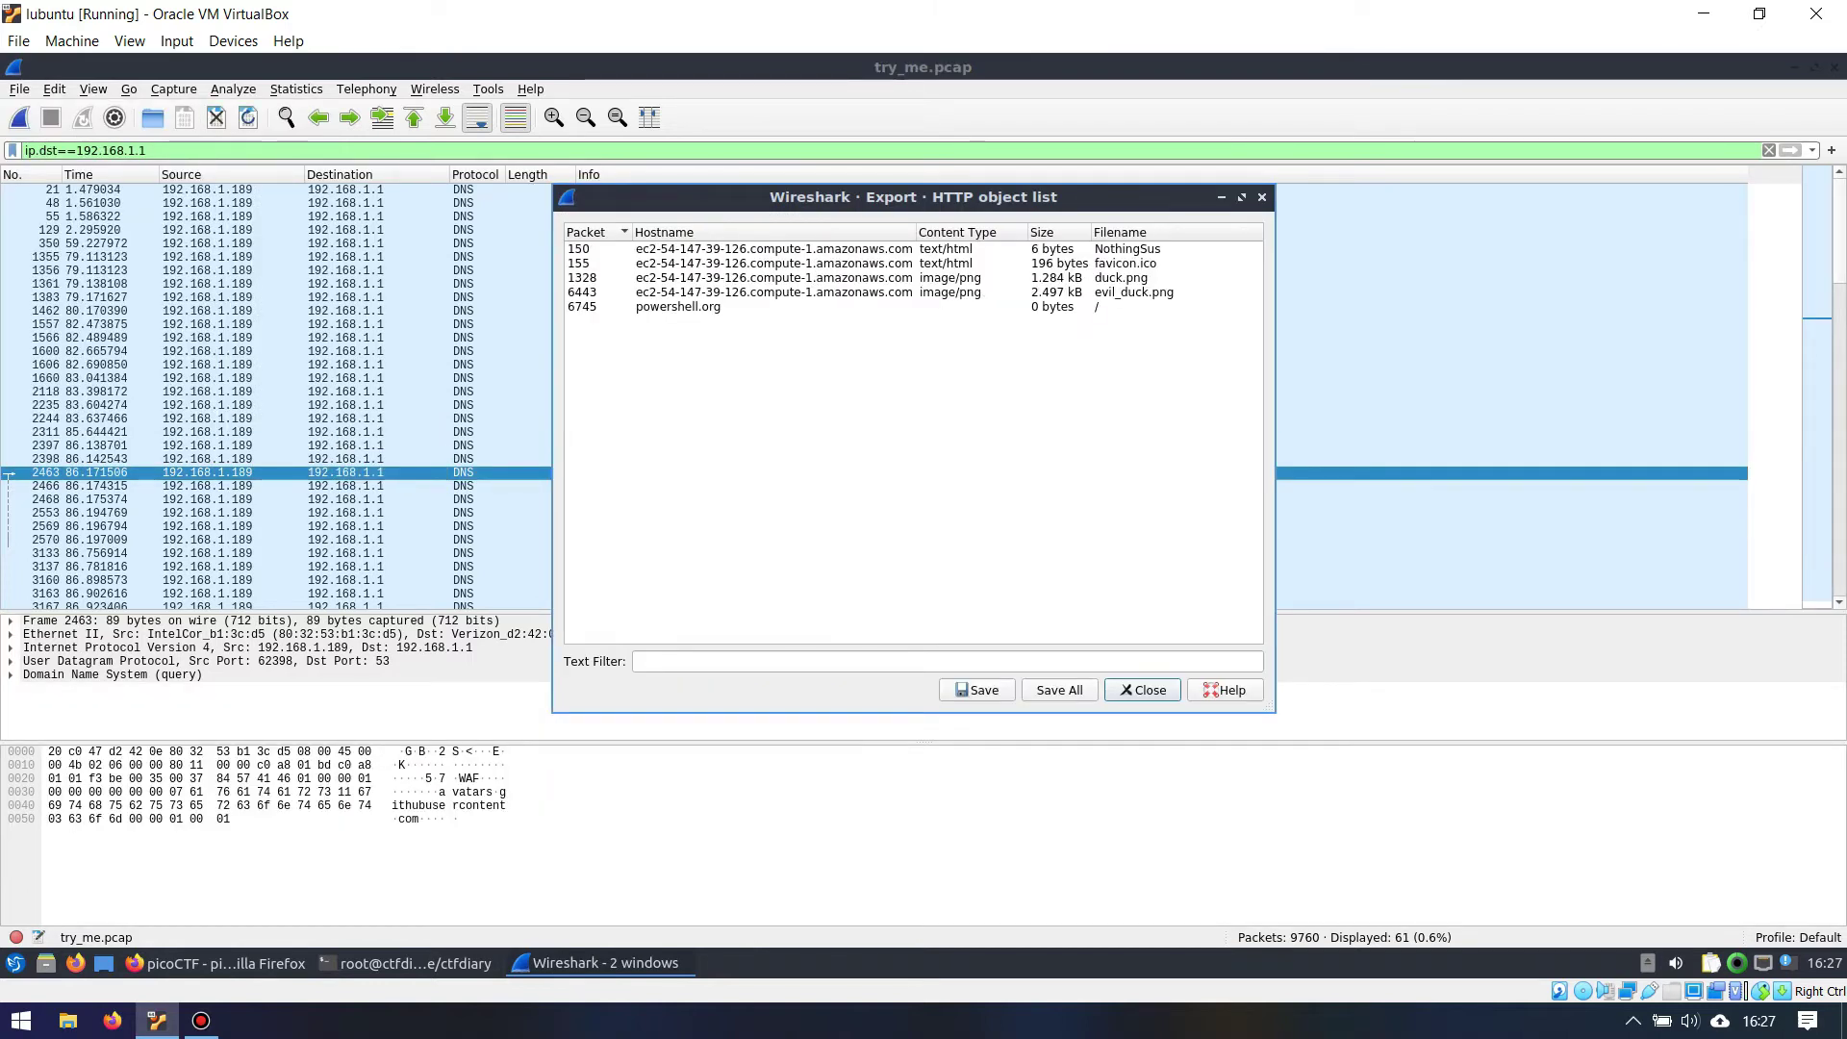
pyautogui.click(1065, 277)
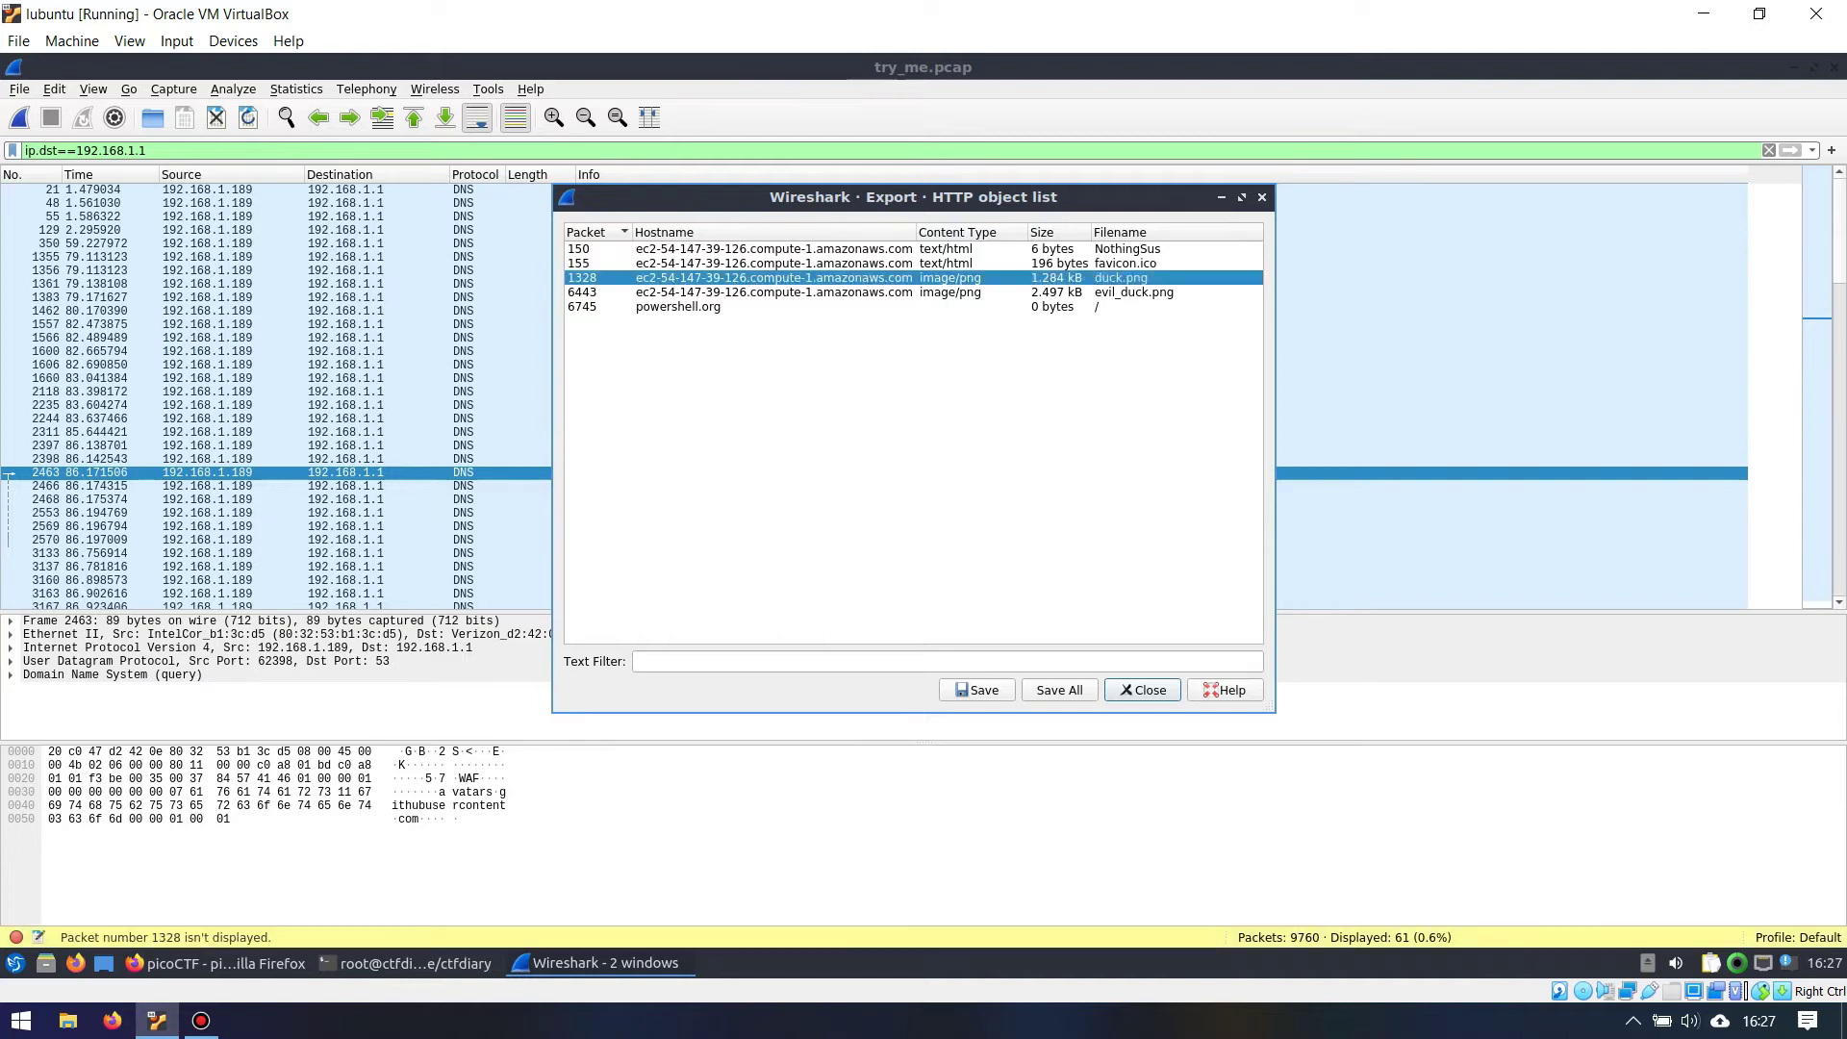
pyautogui.click(1065, 291)
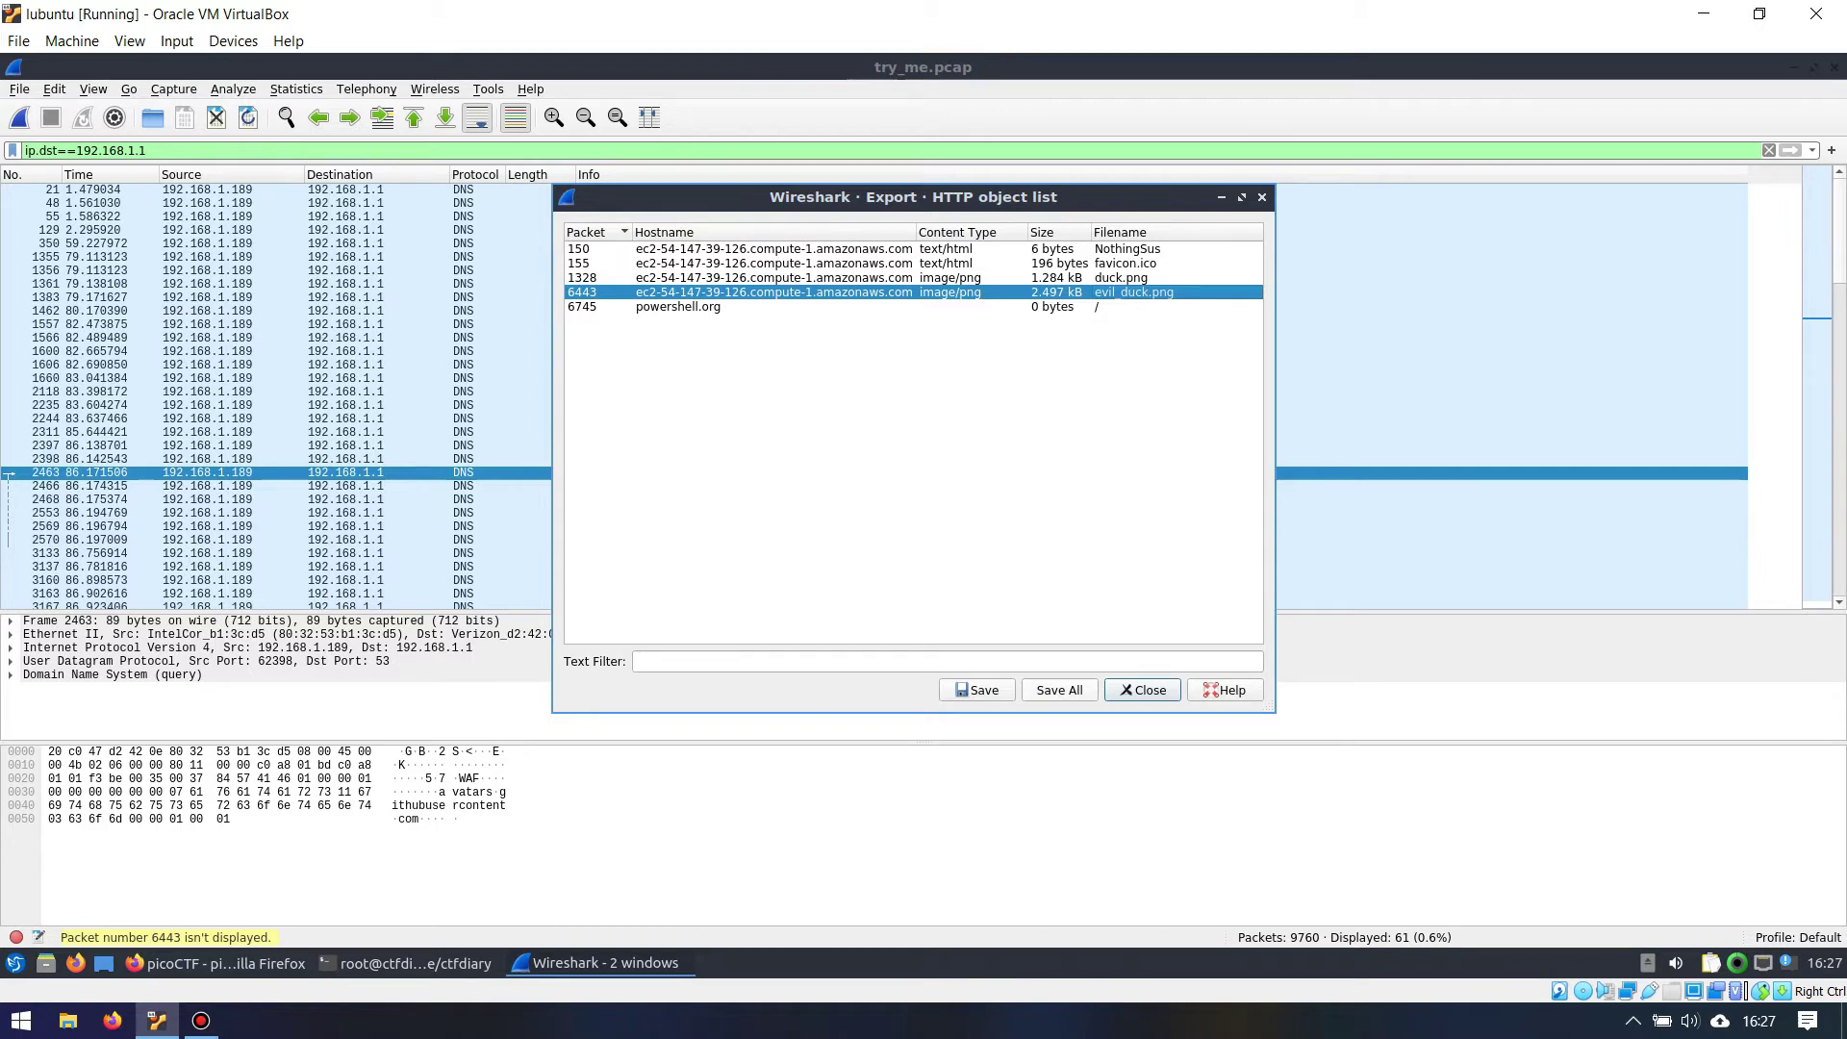
# Save all the HTTP objects into a new folder named ps in the home folder.
pyautogui.click(1059, 690)
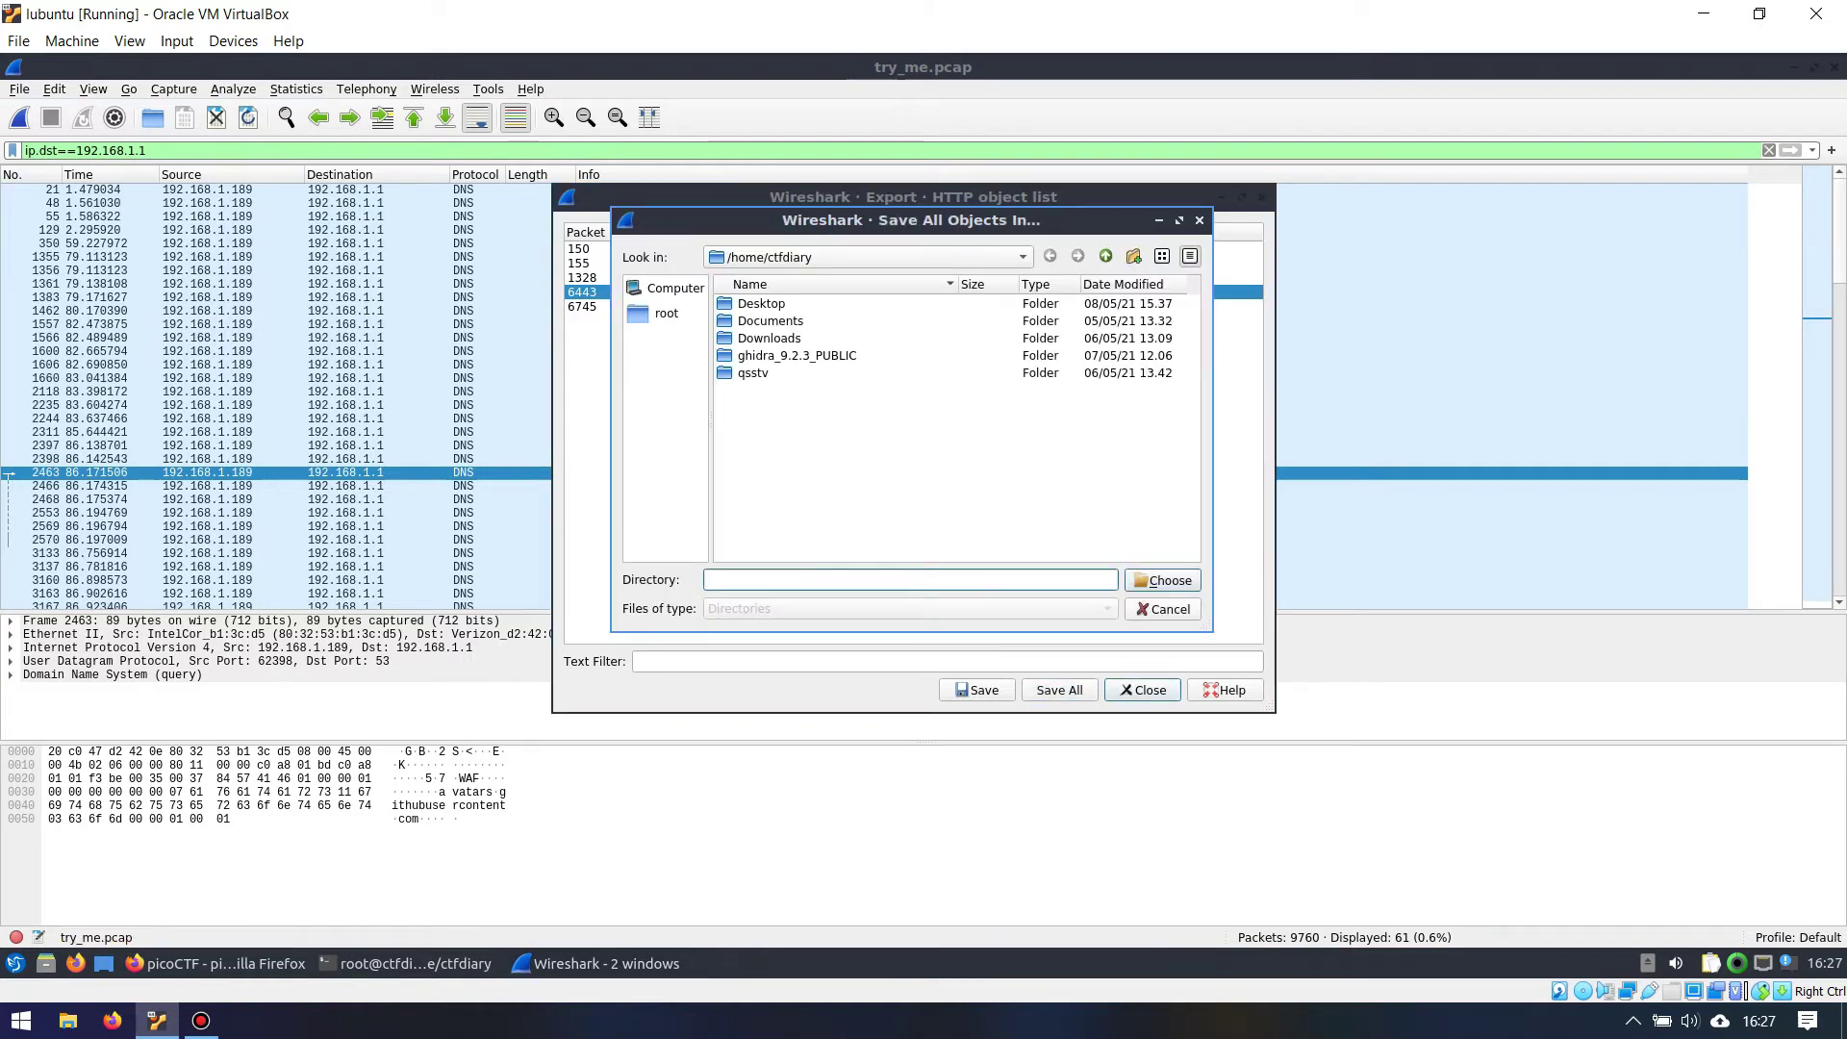
pyautogui.click(1133, 256)
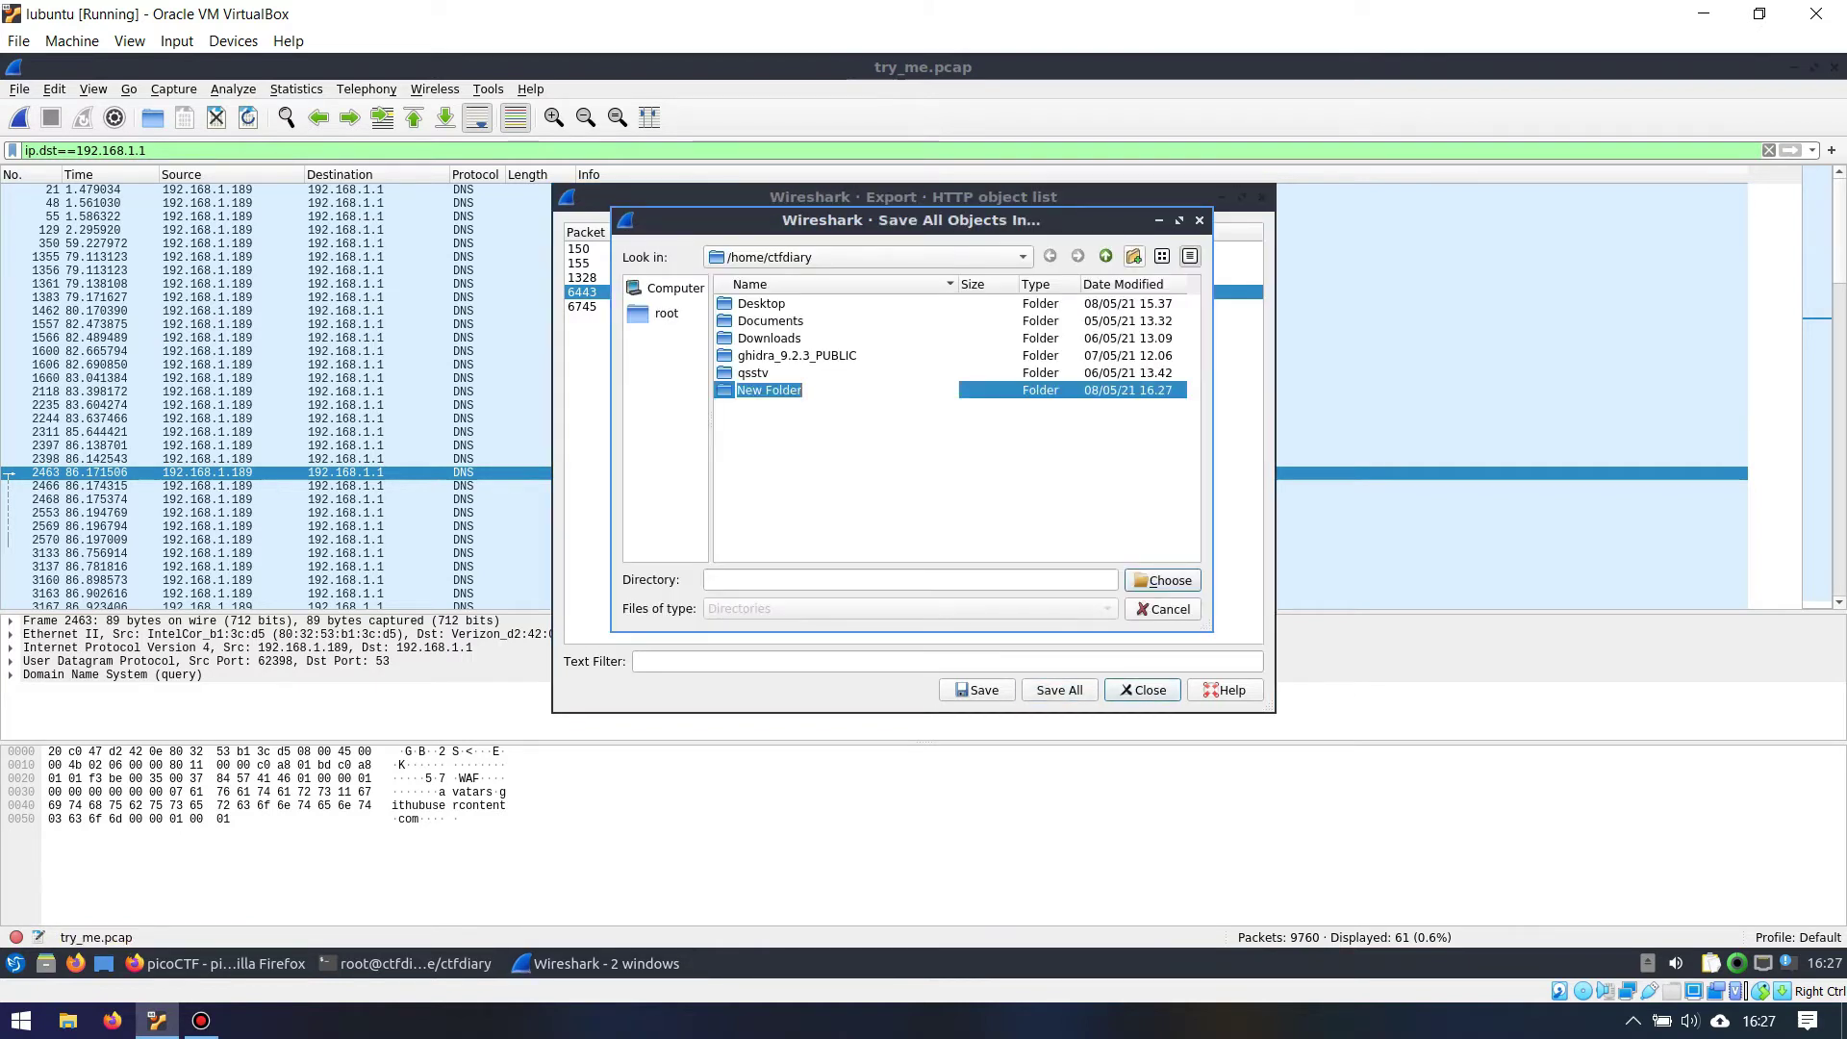
pyautogui.write('ps')
pyautogui.press('Return')
pyautogui.press('Return')
pyautogui.press('Return')
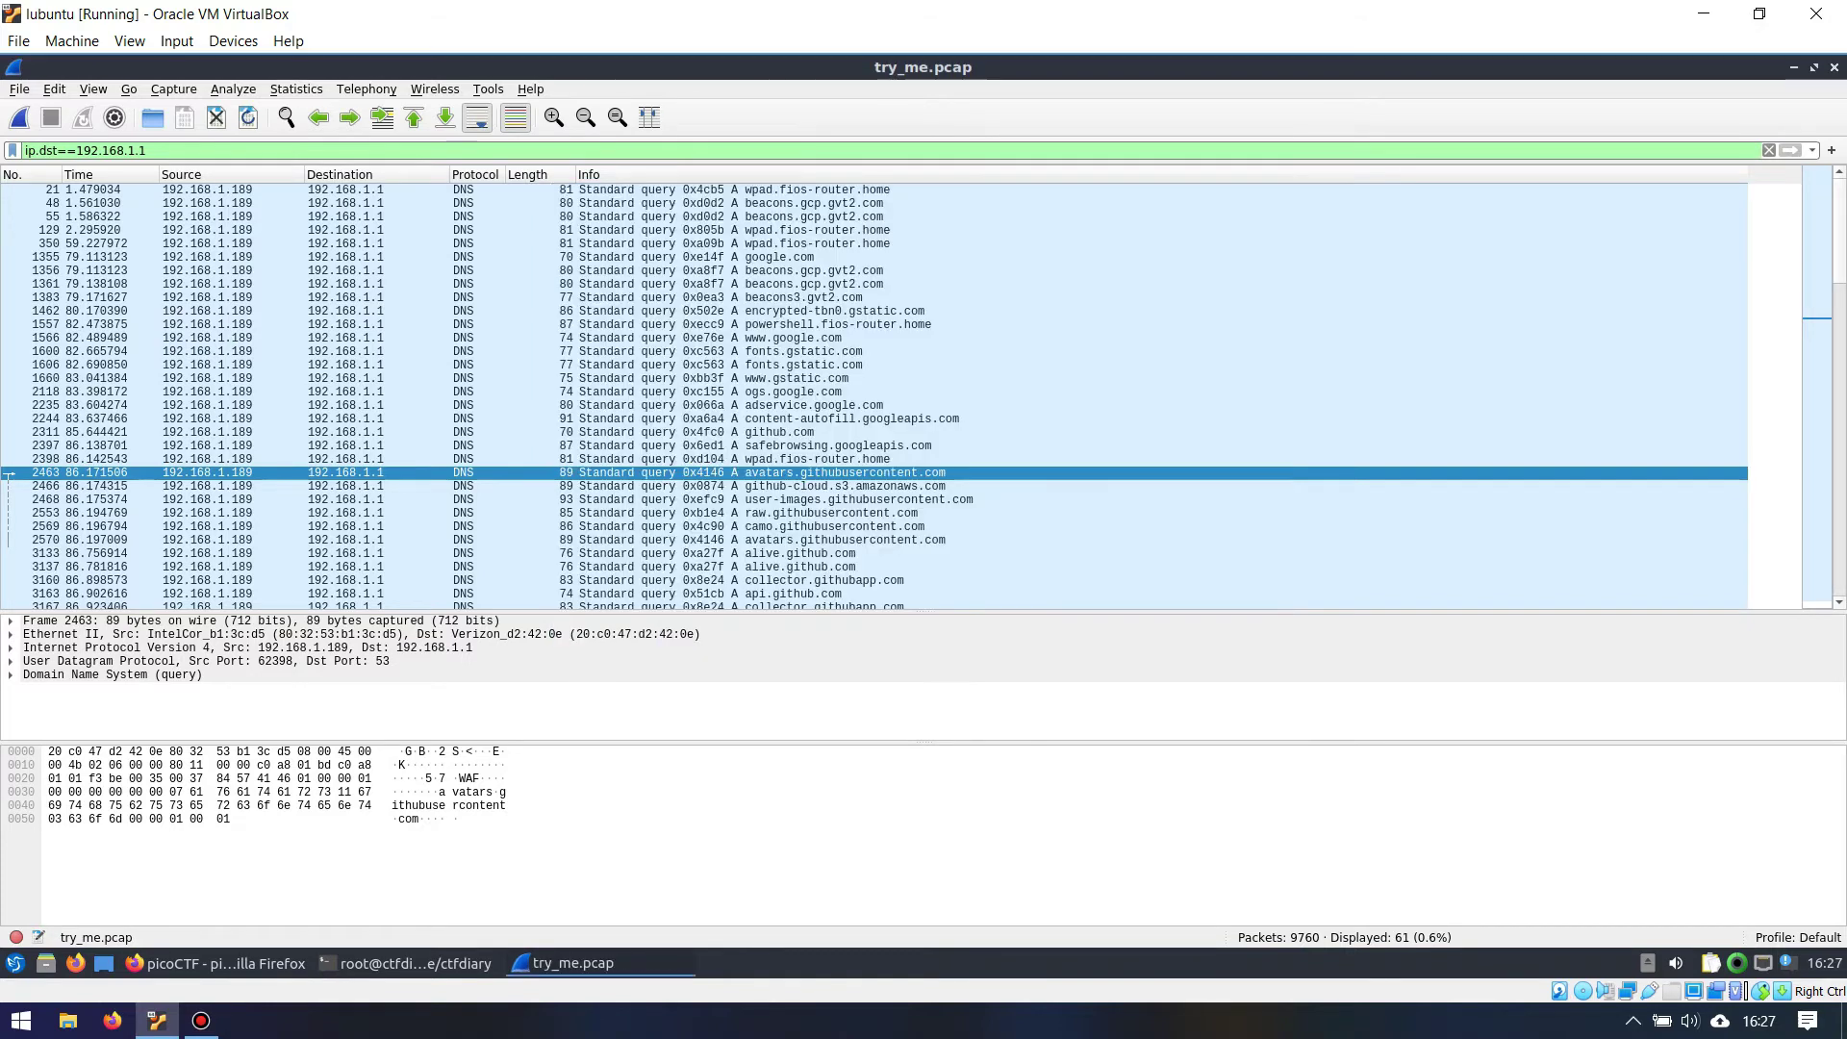
# Open the ps folder in the file manager and view the images duck.png and evil_duck.png.
pyautogui.click(104, 963)
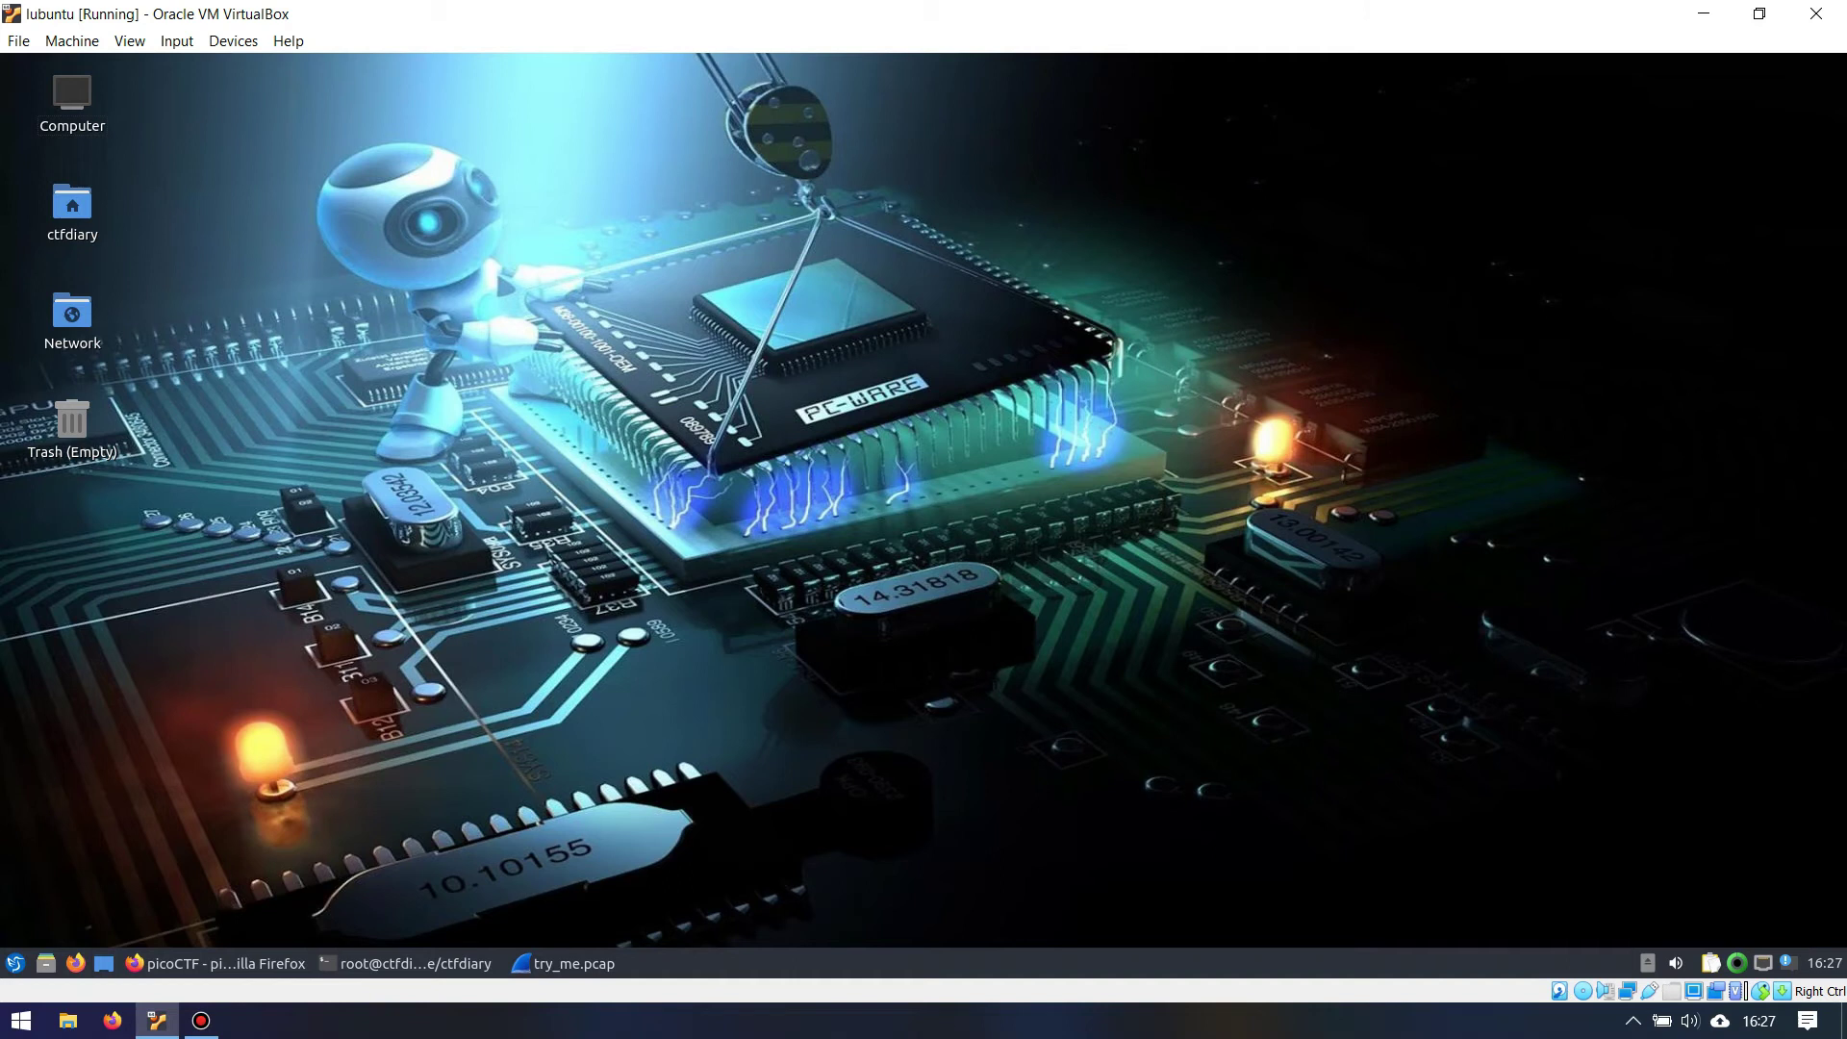
pyautogui.doubleClick(72, 204)
pyautogui.doubleClick(820, 166)
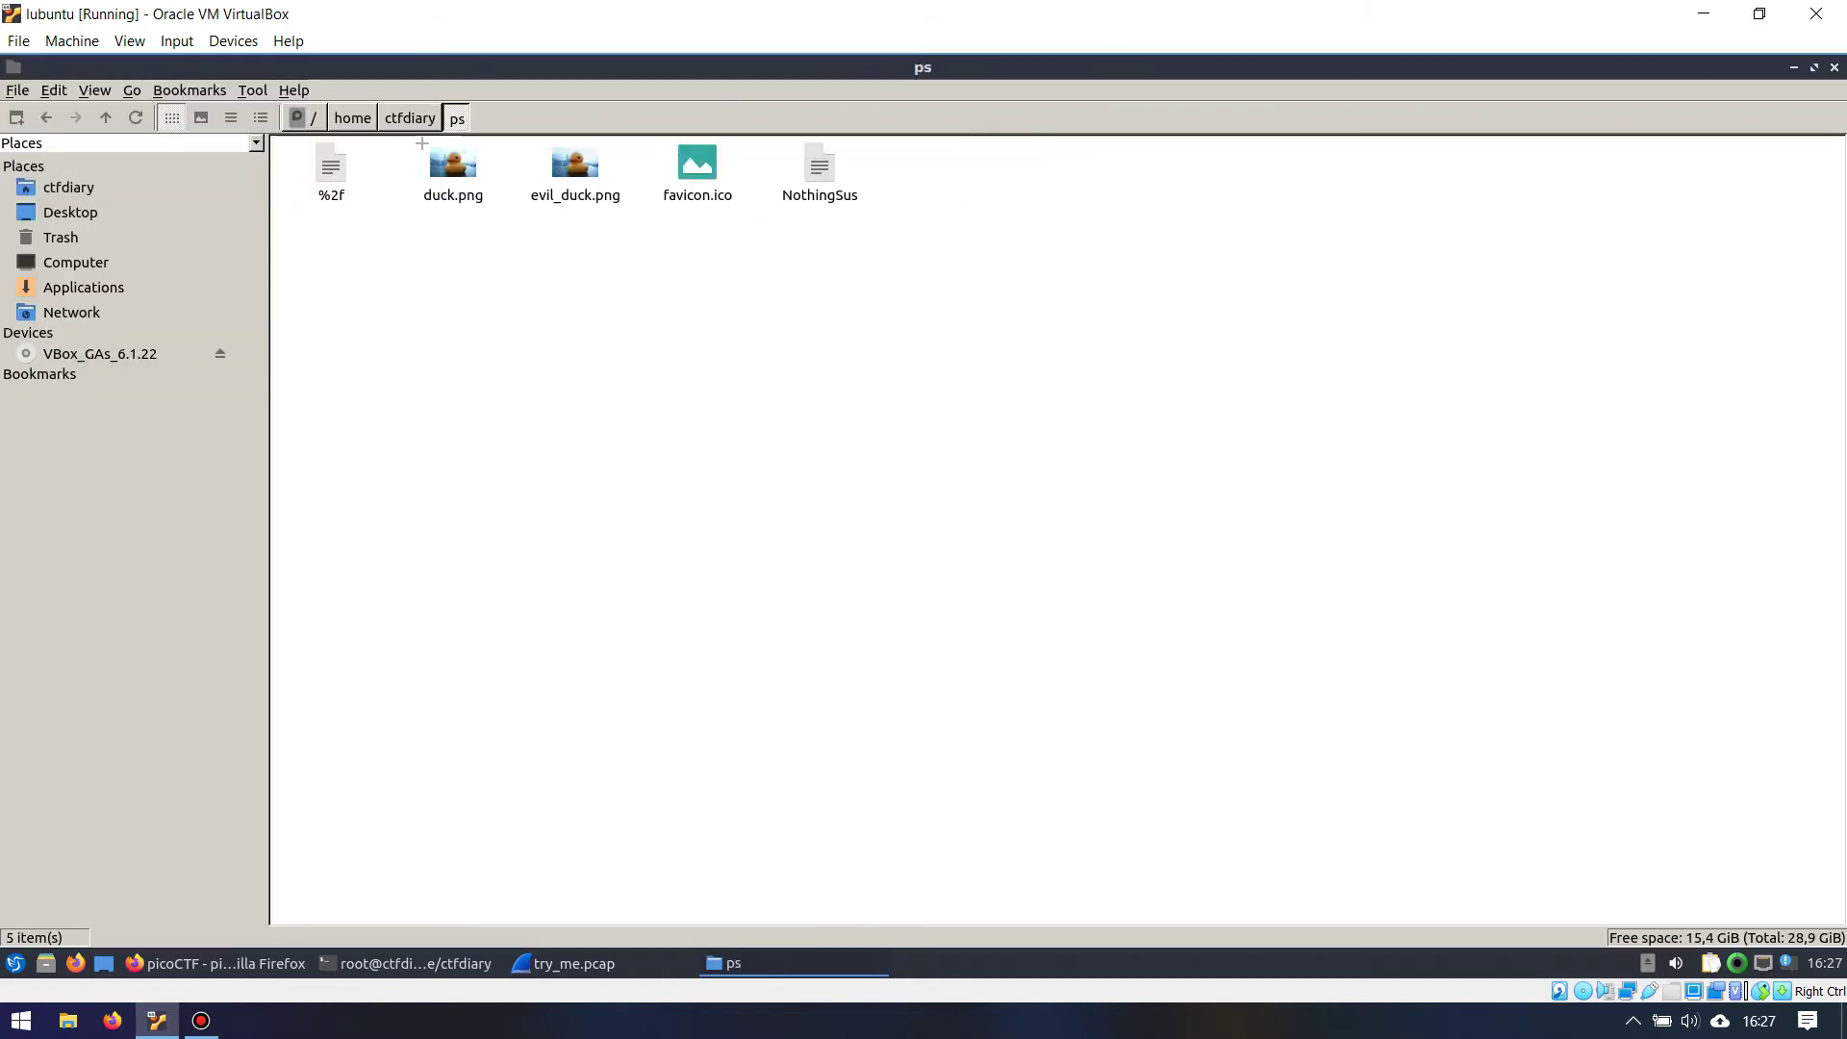
pyautogui.doubleClick(422, 144)
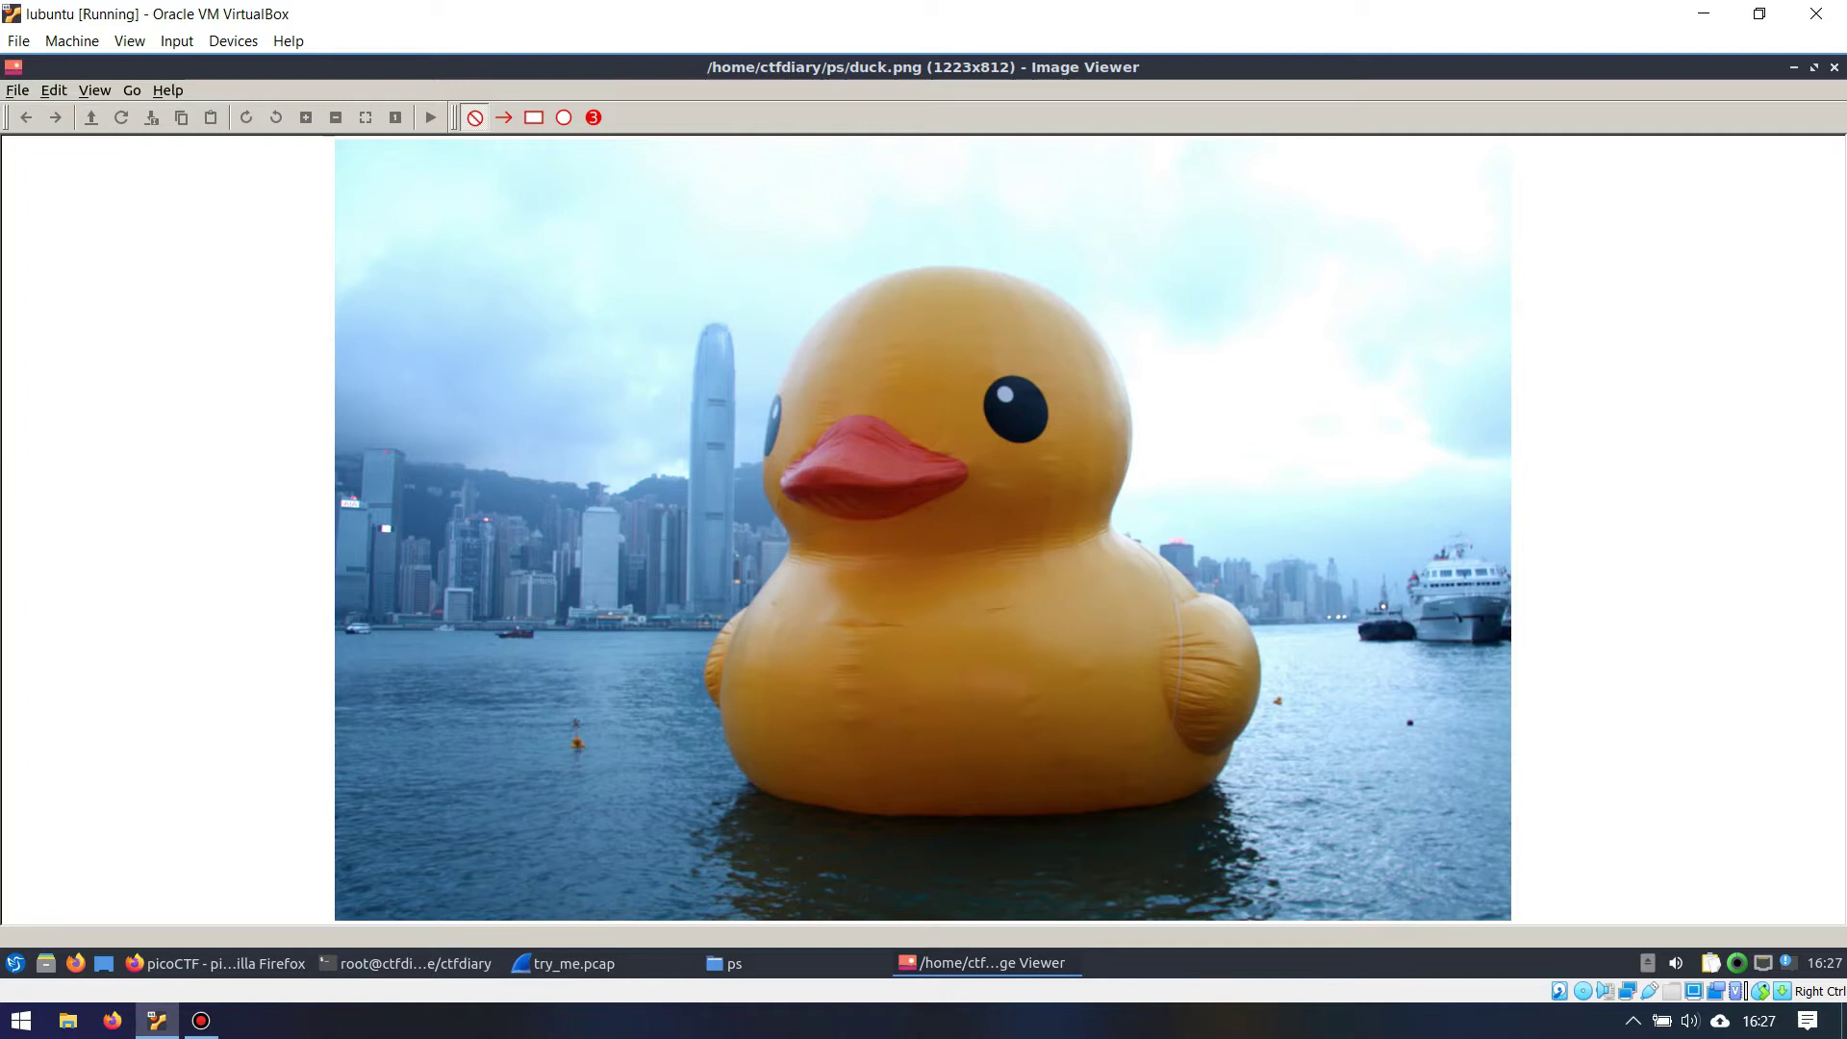
pyautogui.press('Right')
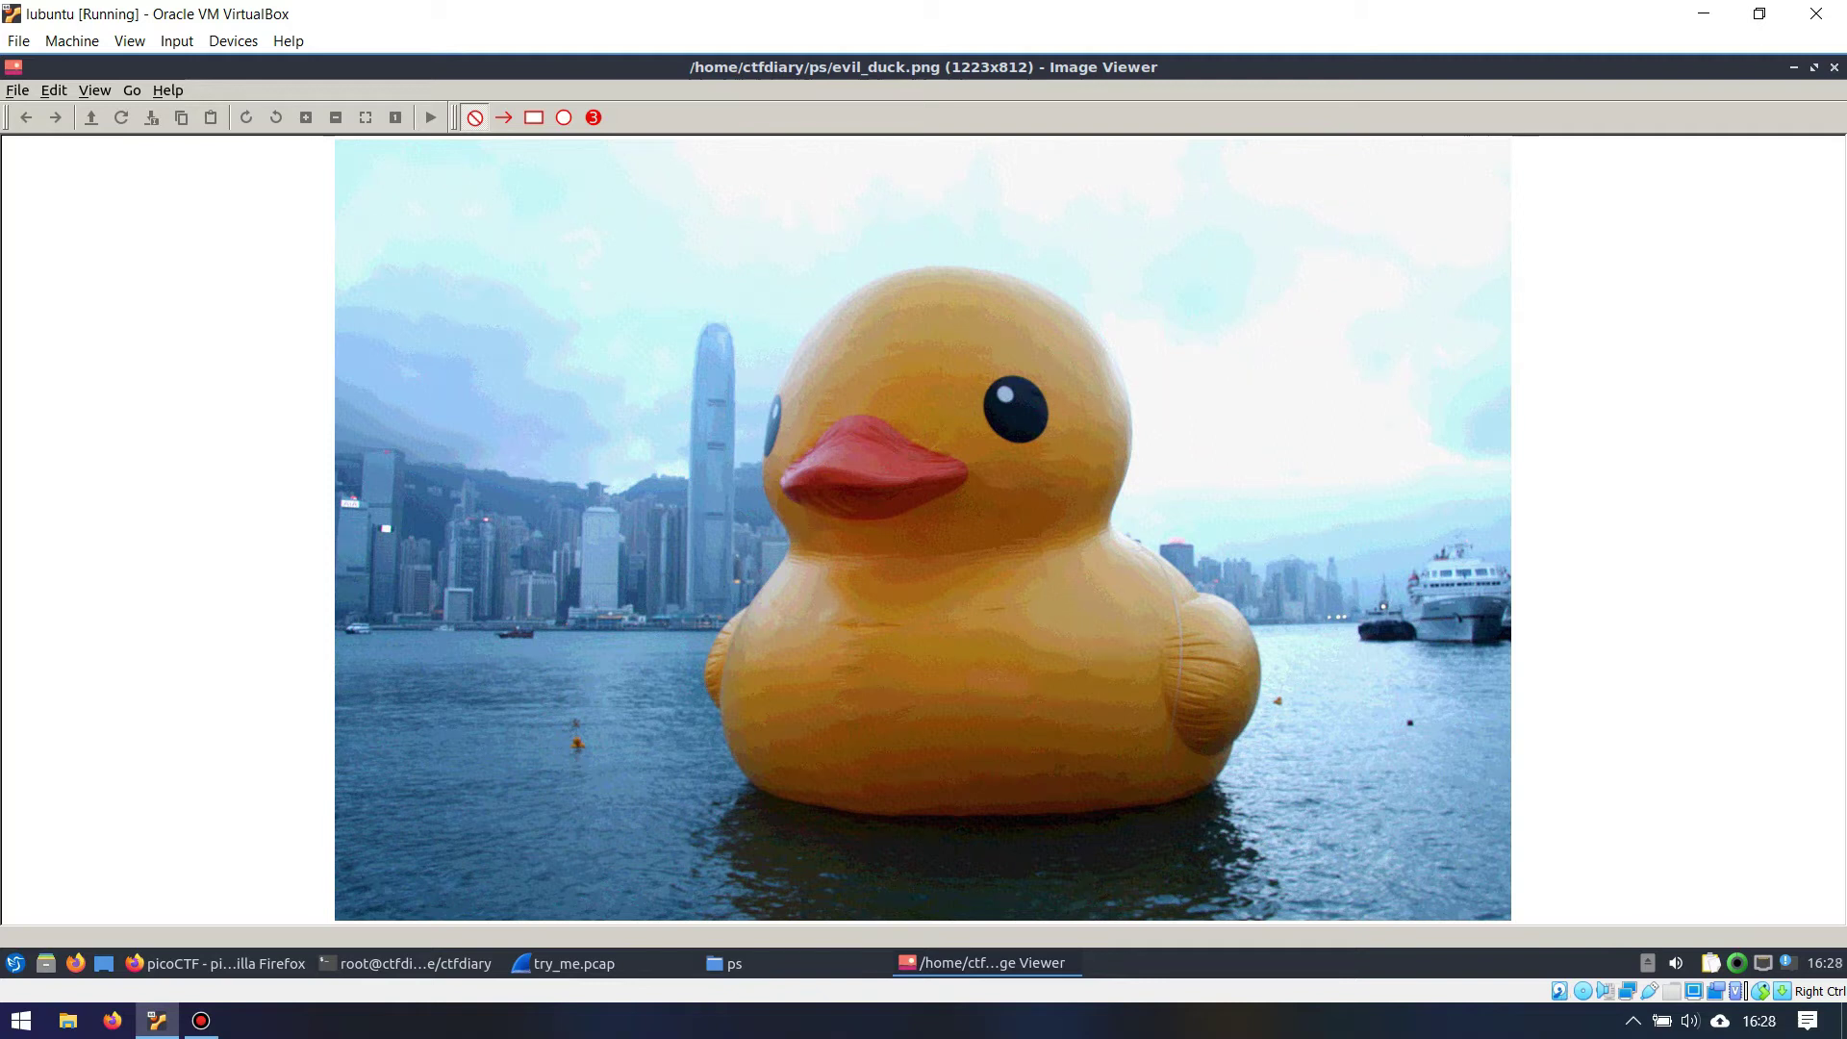
pyautogui.press('Escape')
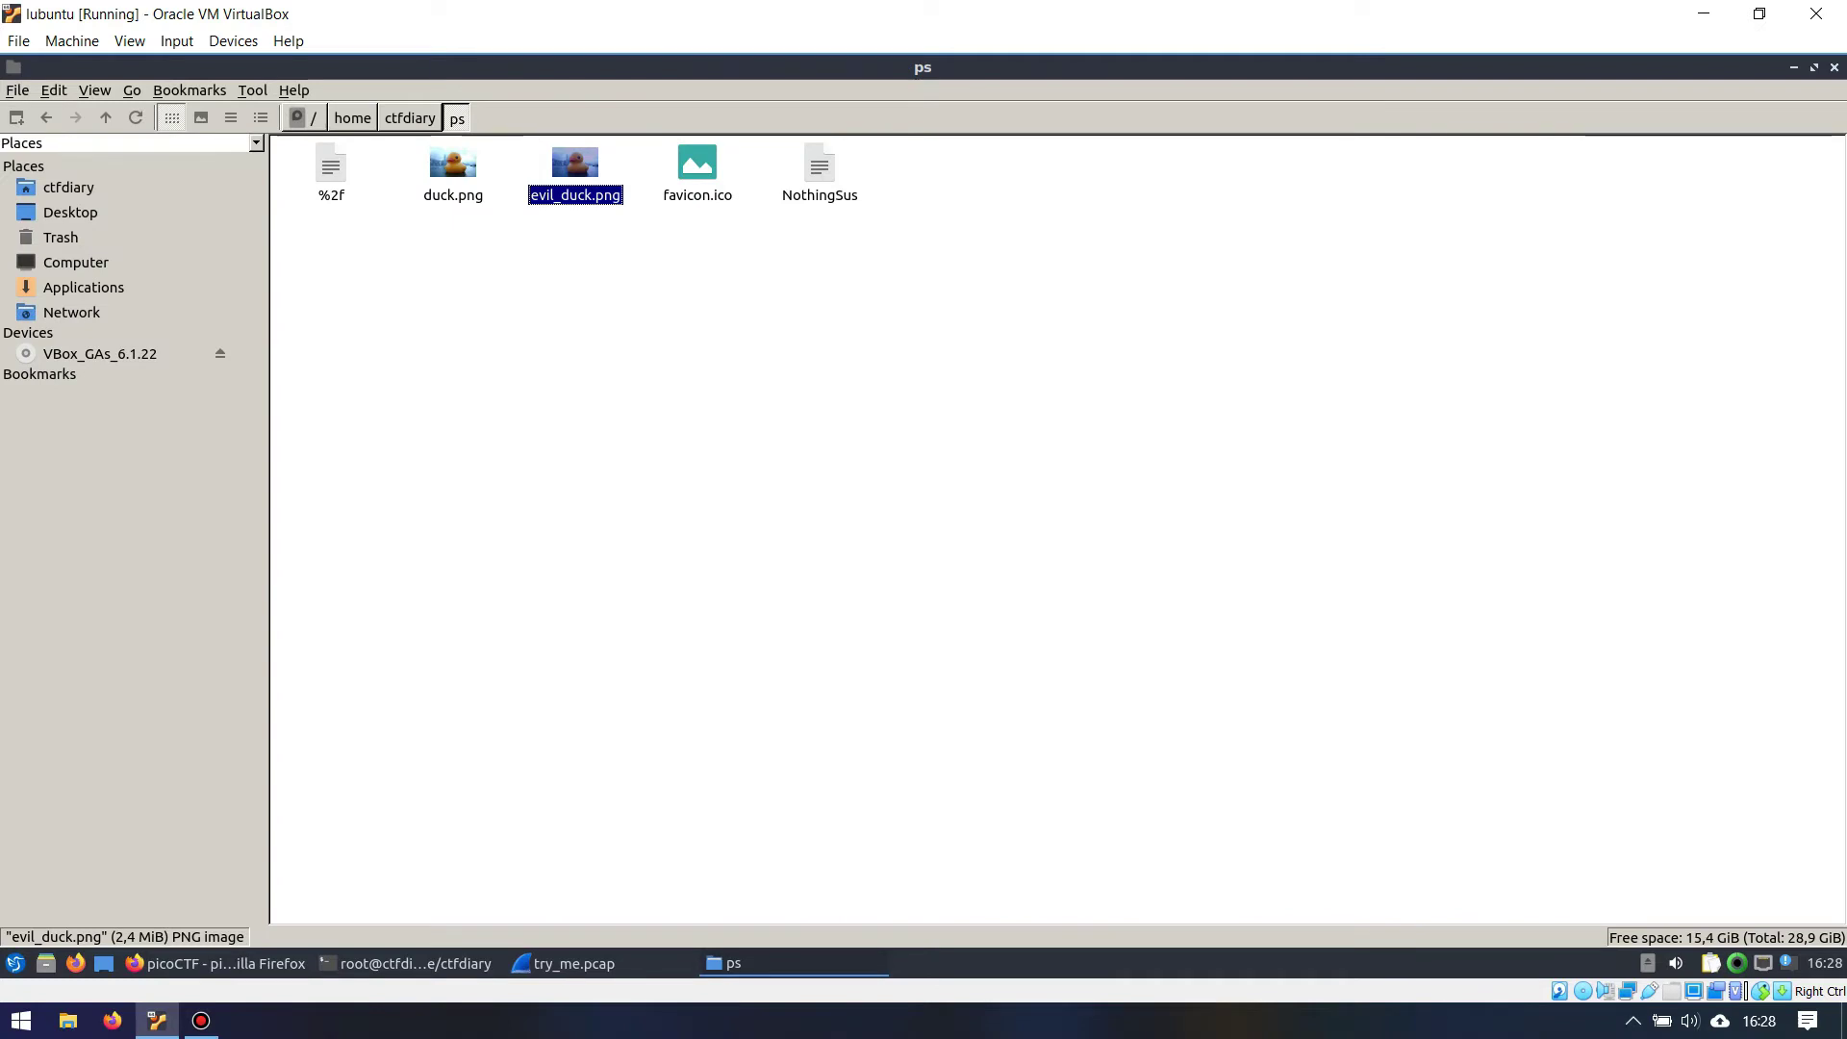
# Stop Wireshark in the root terminal, change into the ps folder and list all its files with ls and ls -la.
pyautogui.hotkey('alt', 'Tab')
pyautogui.hotkey('ctrl', 'c')
pyautogui.write('cd ps')
pyautogui.press('Return')
pyautogui.write('ls')
pyautogui.press('Return')
pyautogui.write('ls')
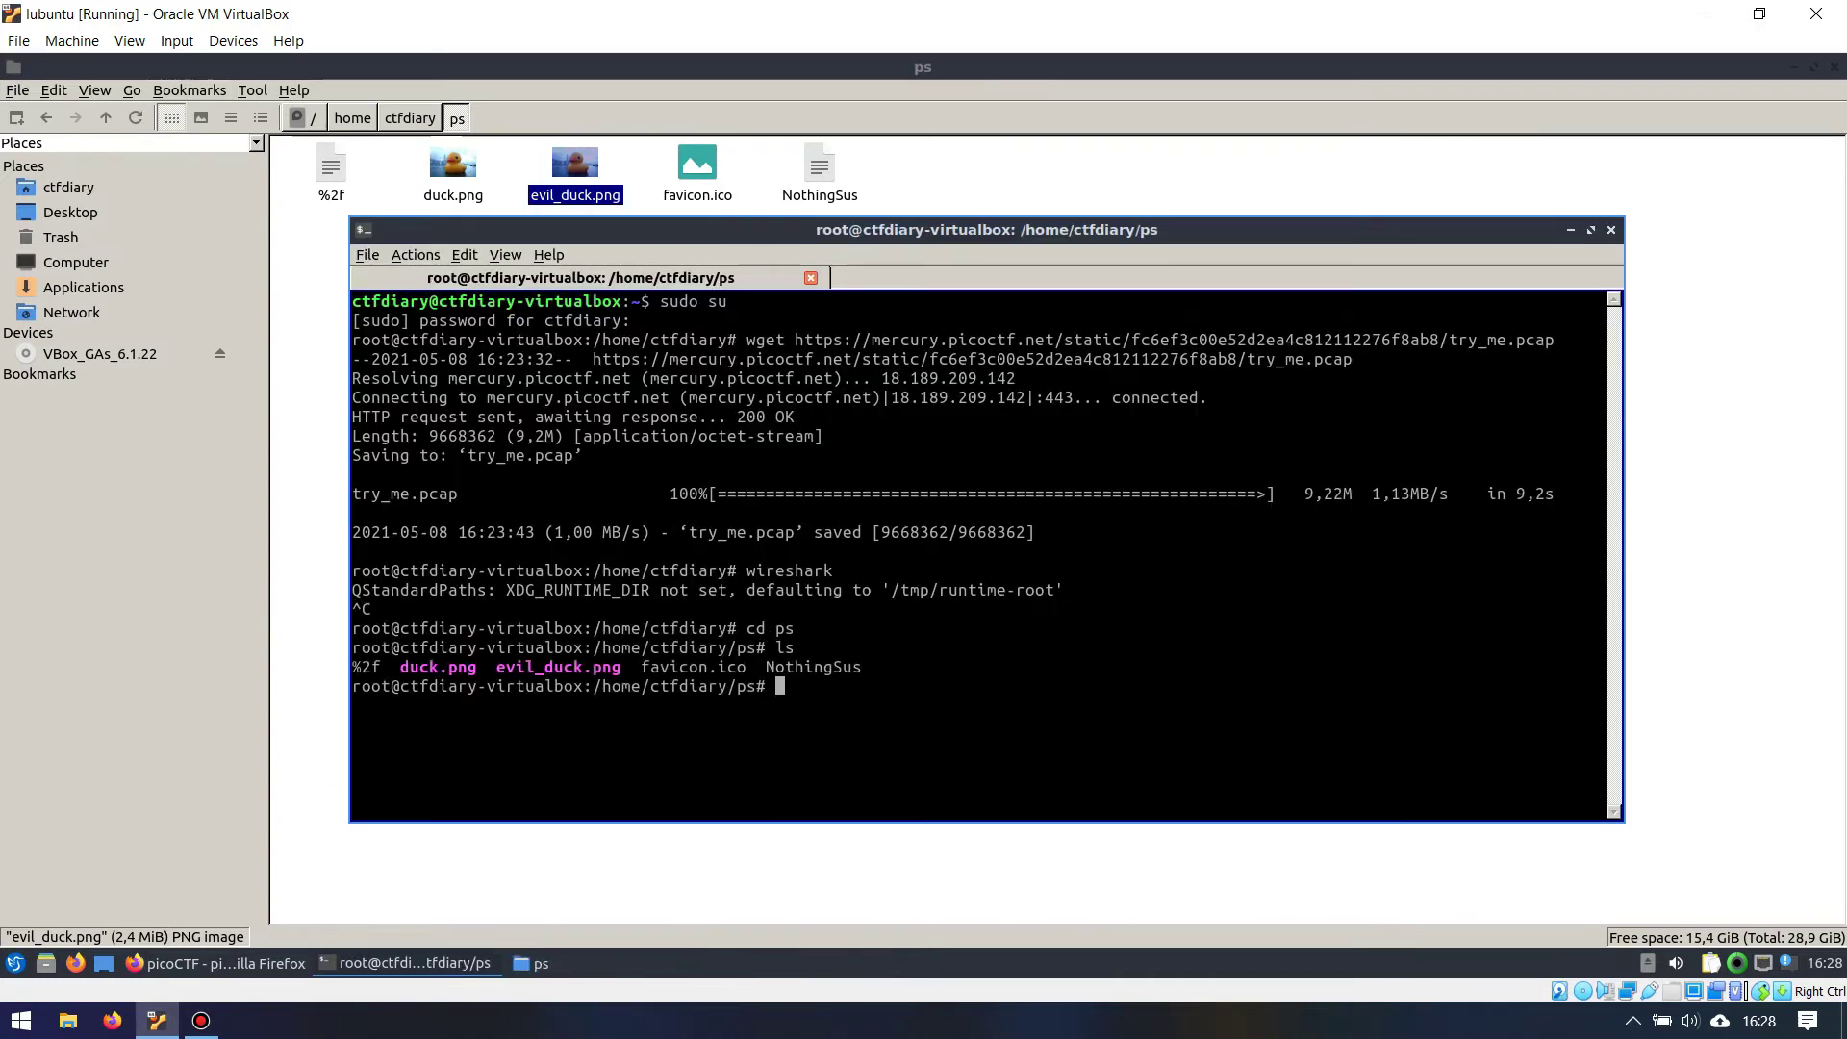
pyautogui.write(' -la')
pyautogui.press('Return')
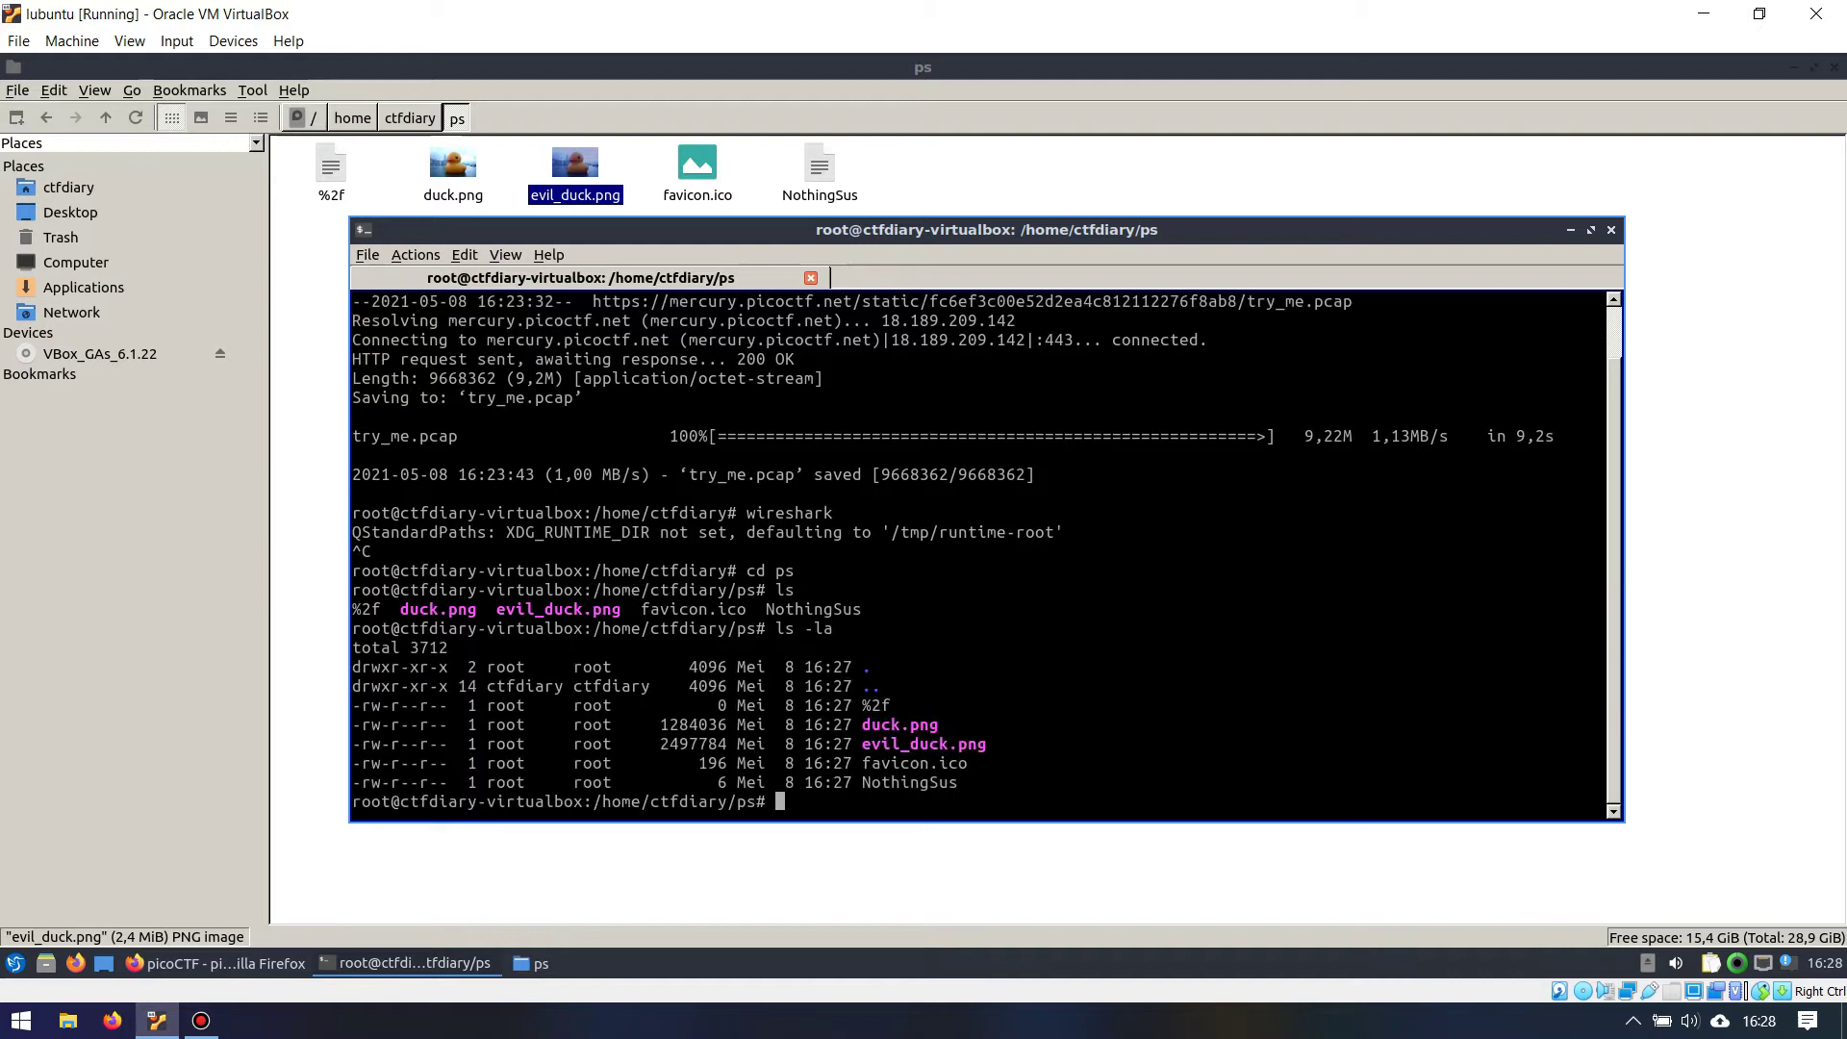
# Compare the file sizes of evil_duck.png and duck.png in the detailed listing.
pyautogui.moveTo(660, 743); pyautogui.dragTo(727, 743)
pyautogui.moveTo(660, 724); pyautogui.dragTo(718, 724)
pyautogui.click(718, 724)
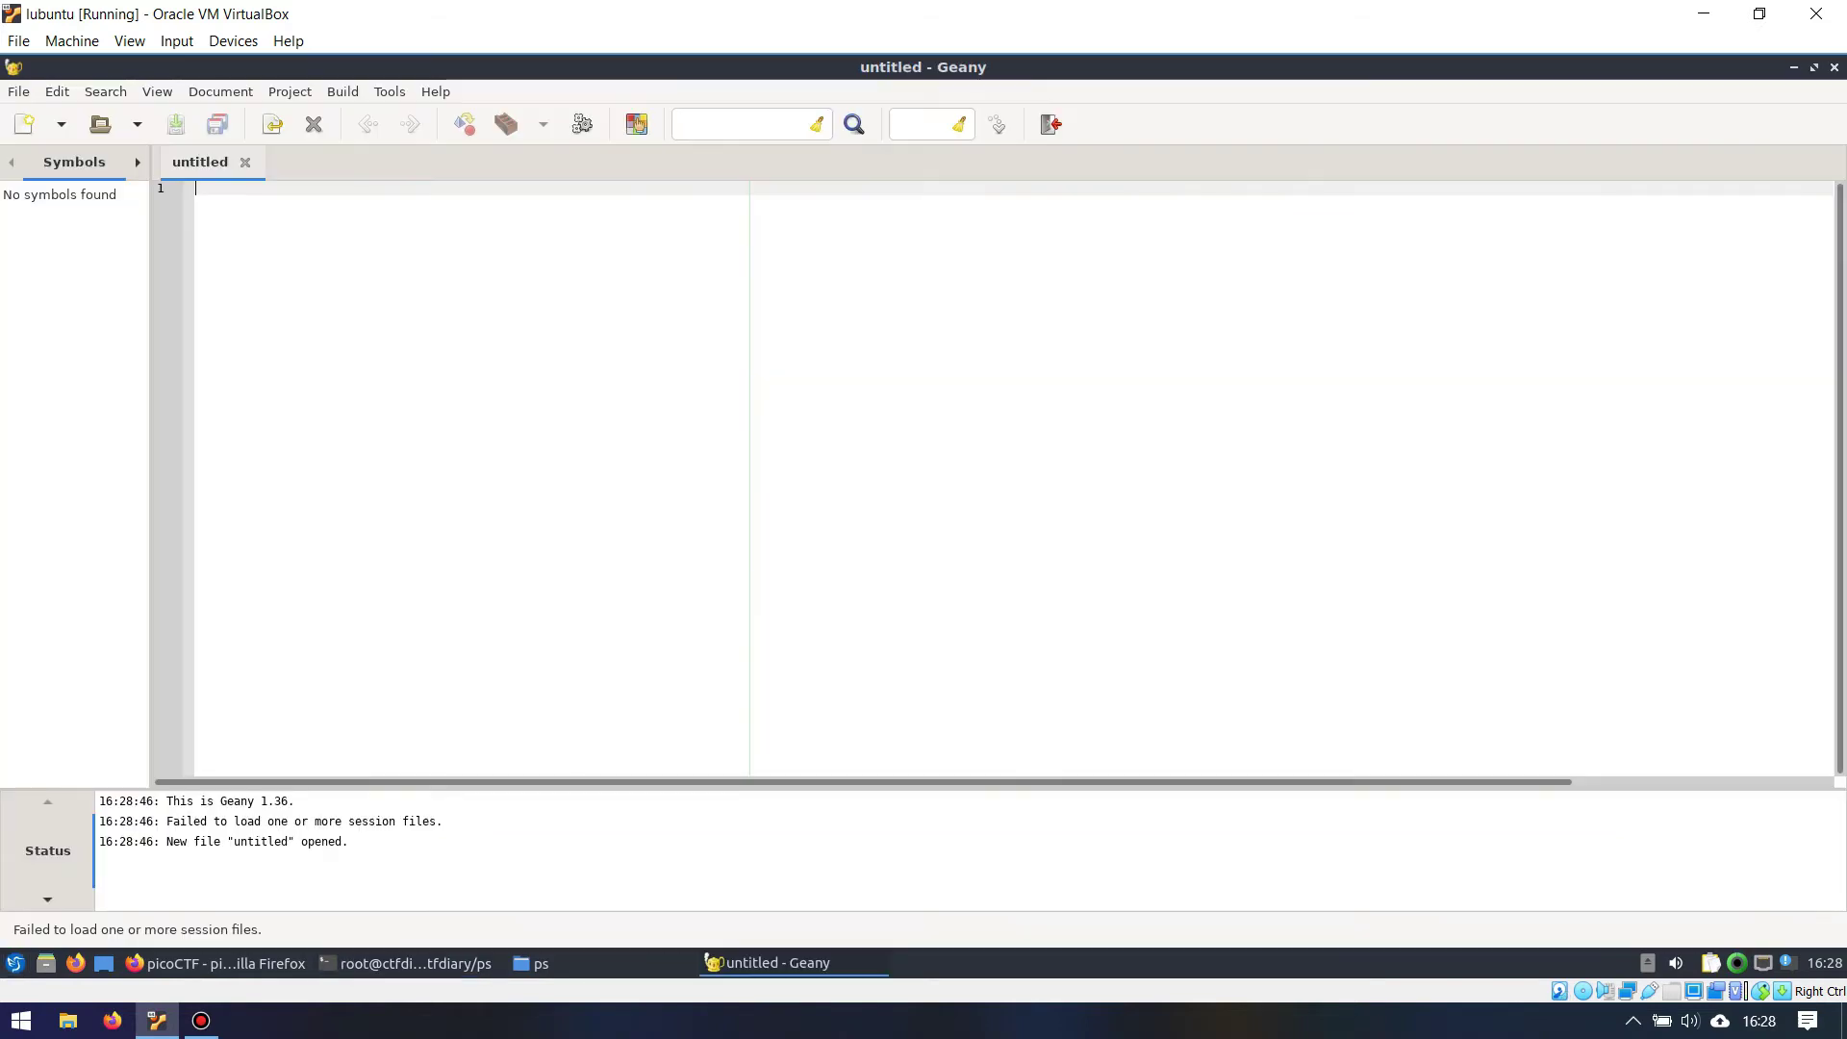
# Note the clues powershell, microsoft team, git and steganografi on separate lines of the untitled Geany document.
pyautogui.write('power')
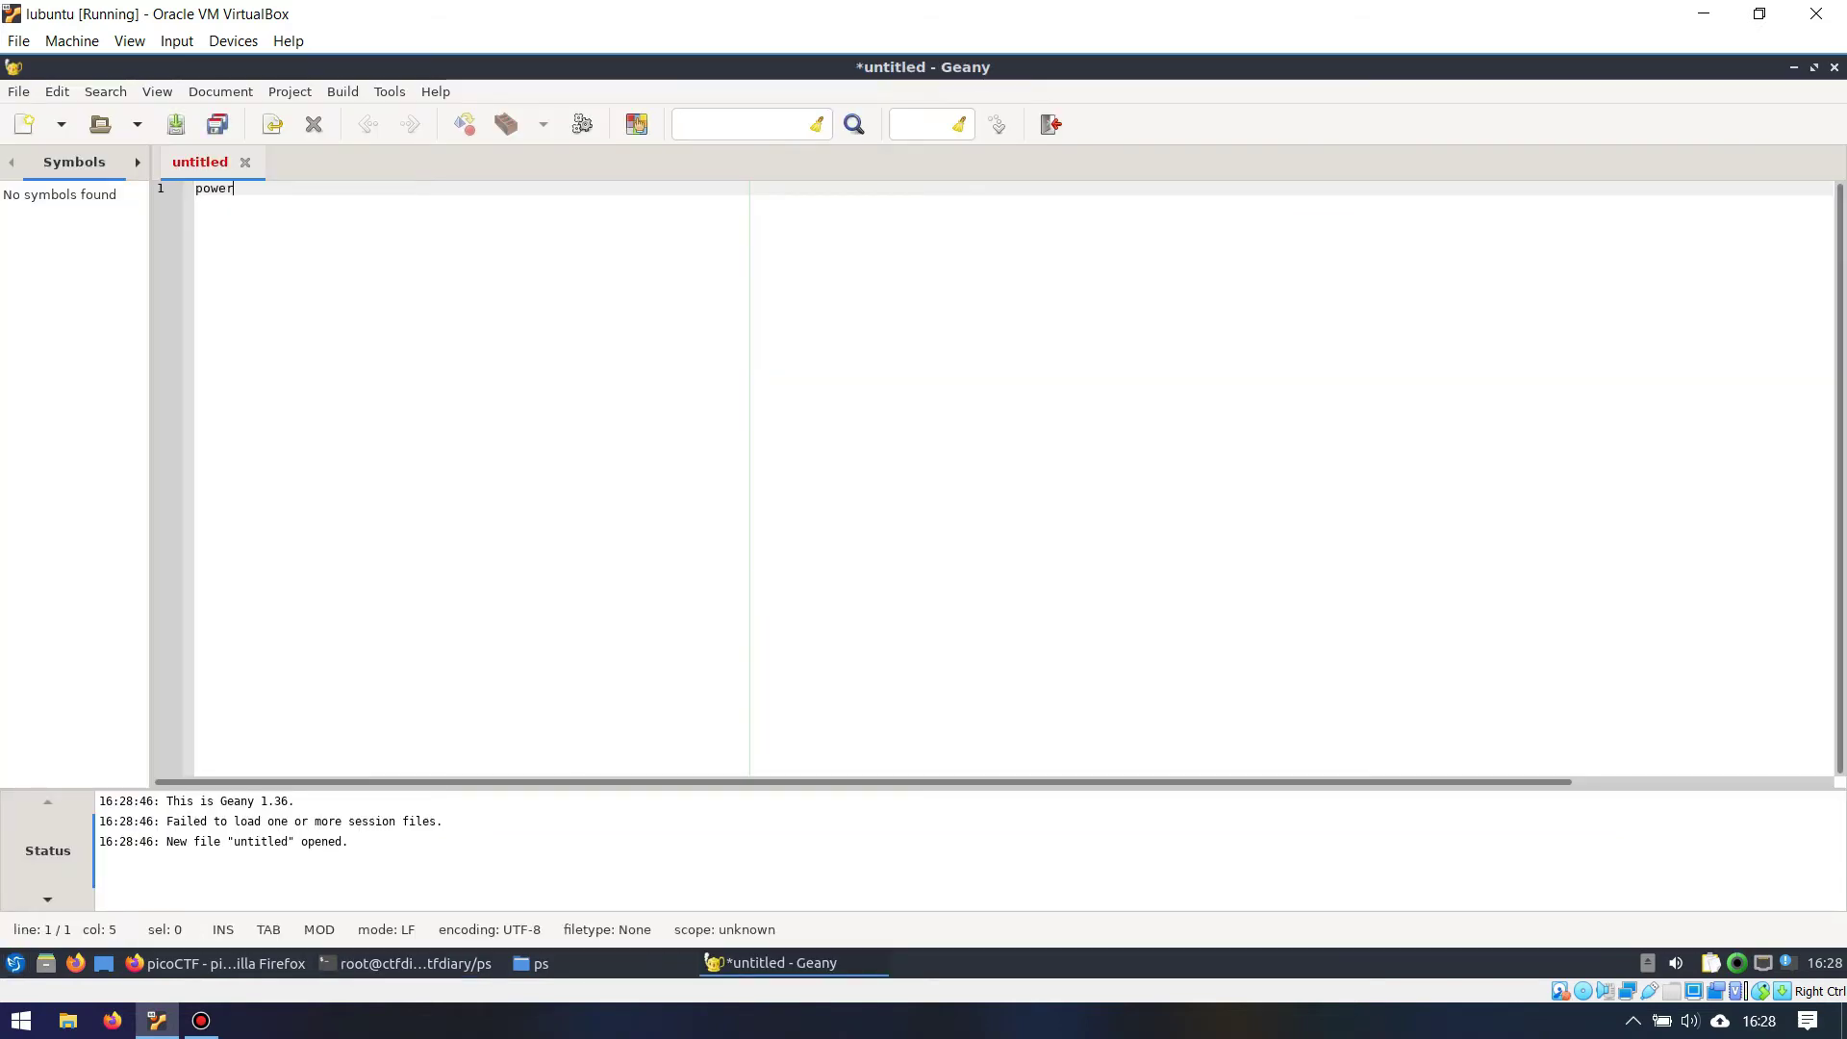
pyautogui.write('shell')
pyautogui.press('Return')
pyautogui.write('mic')
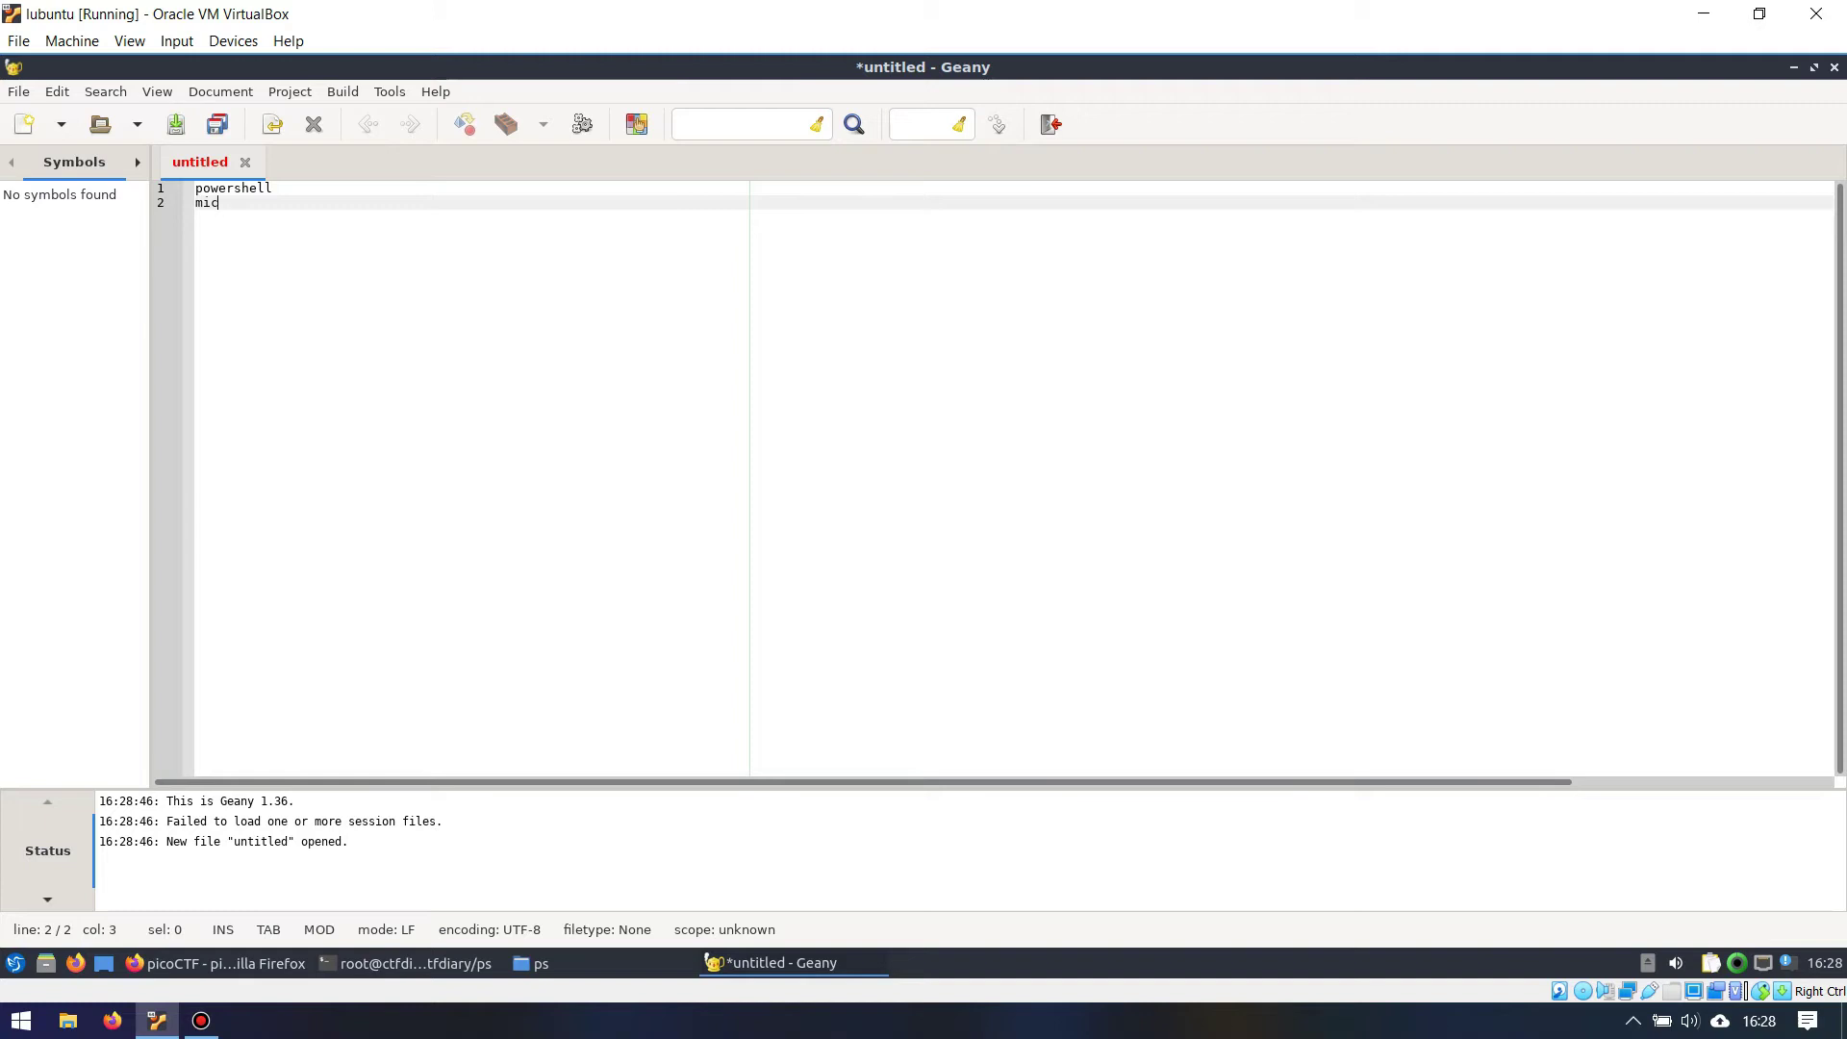
pyautogui.write('rosoft team')
pyautogui.press('Return')
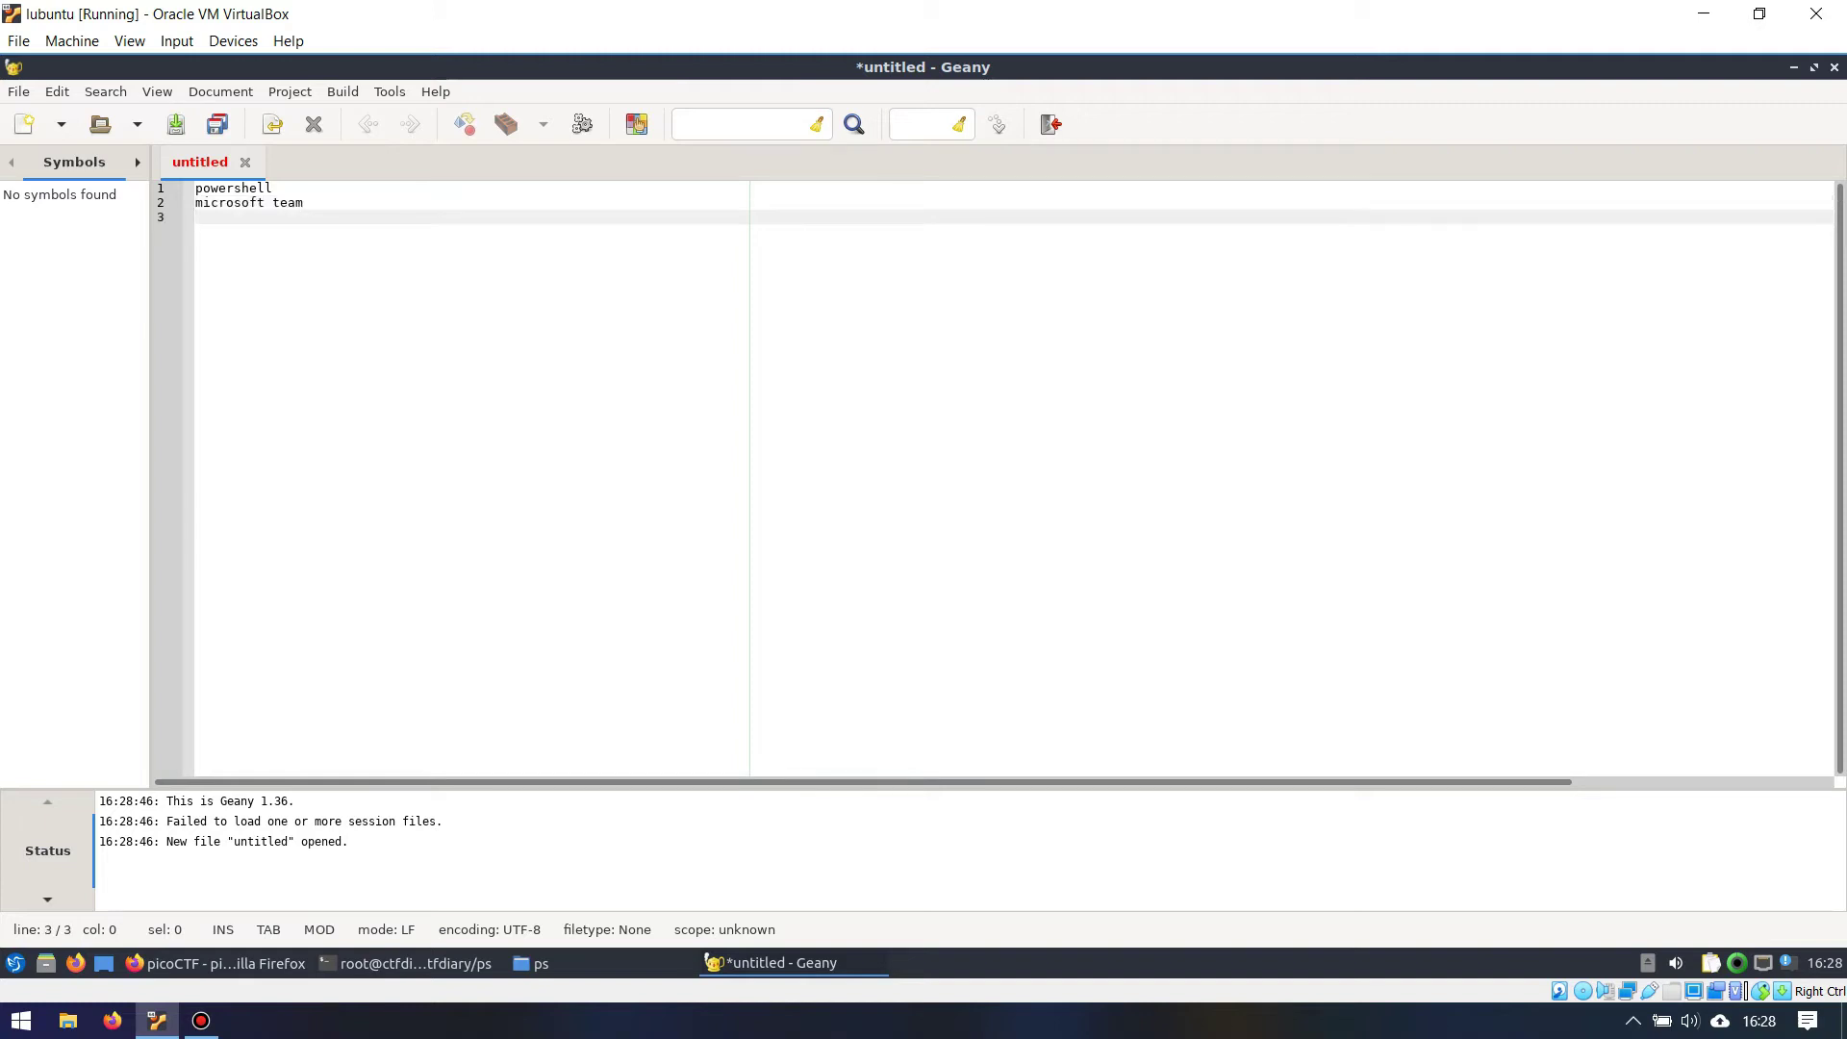
pyautogui.write('git')
pyautogui.press('Return')
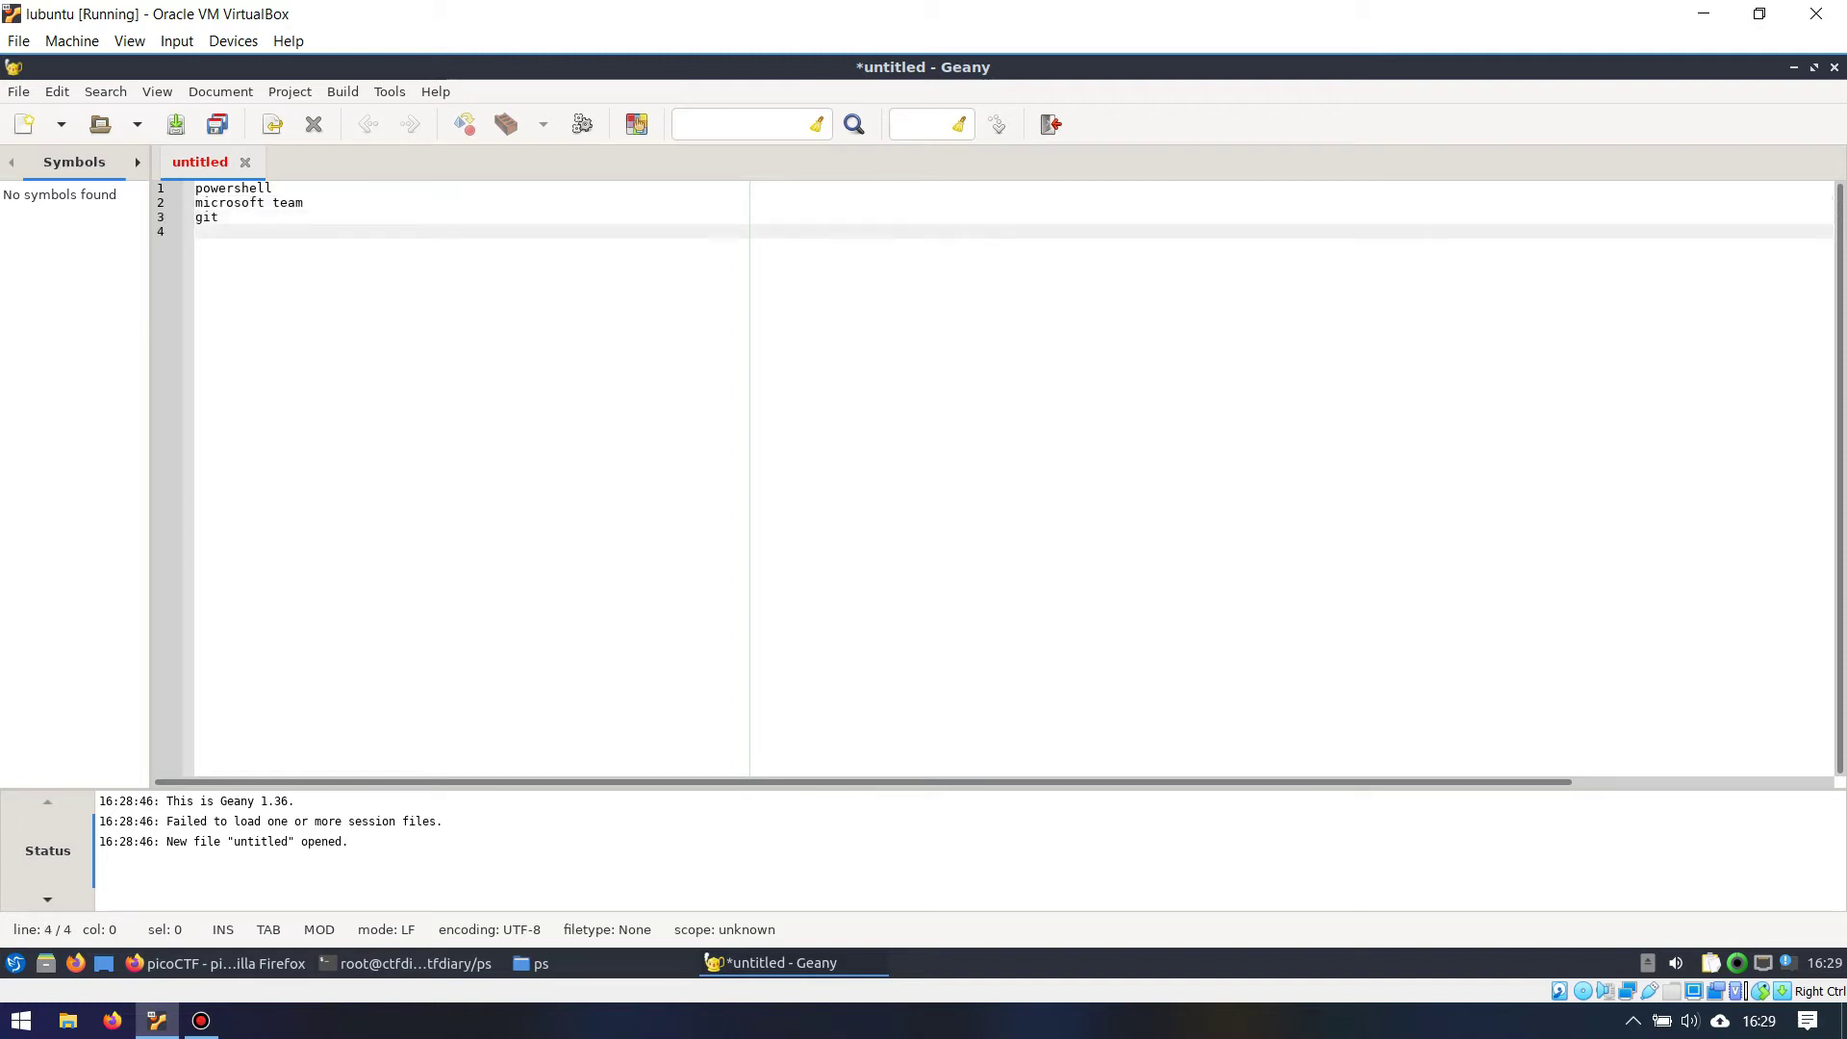
pyautogui.write('steganografi')
# Switch to Firefox and search the web for "powershell steganography git" in a new tab.
pyautogui.hotkey('alt', 'Tab')
pyautogui.hotkey('ctrl', 't')
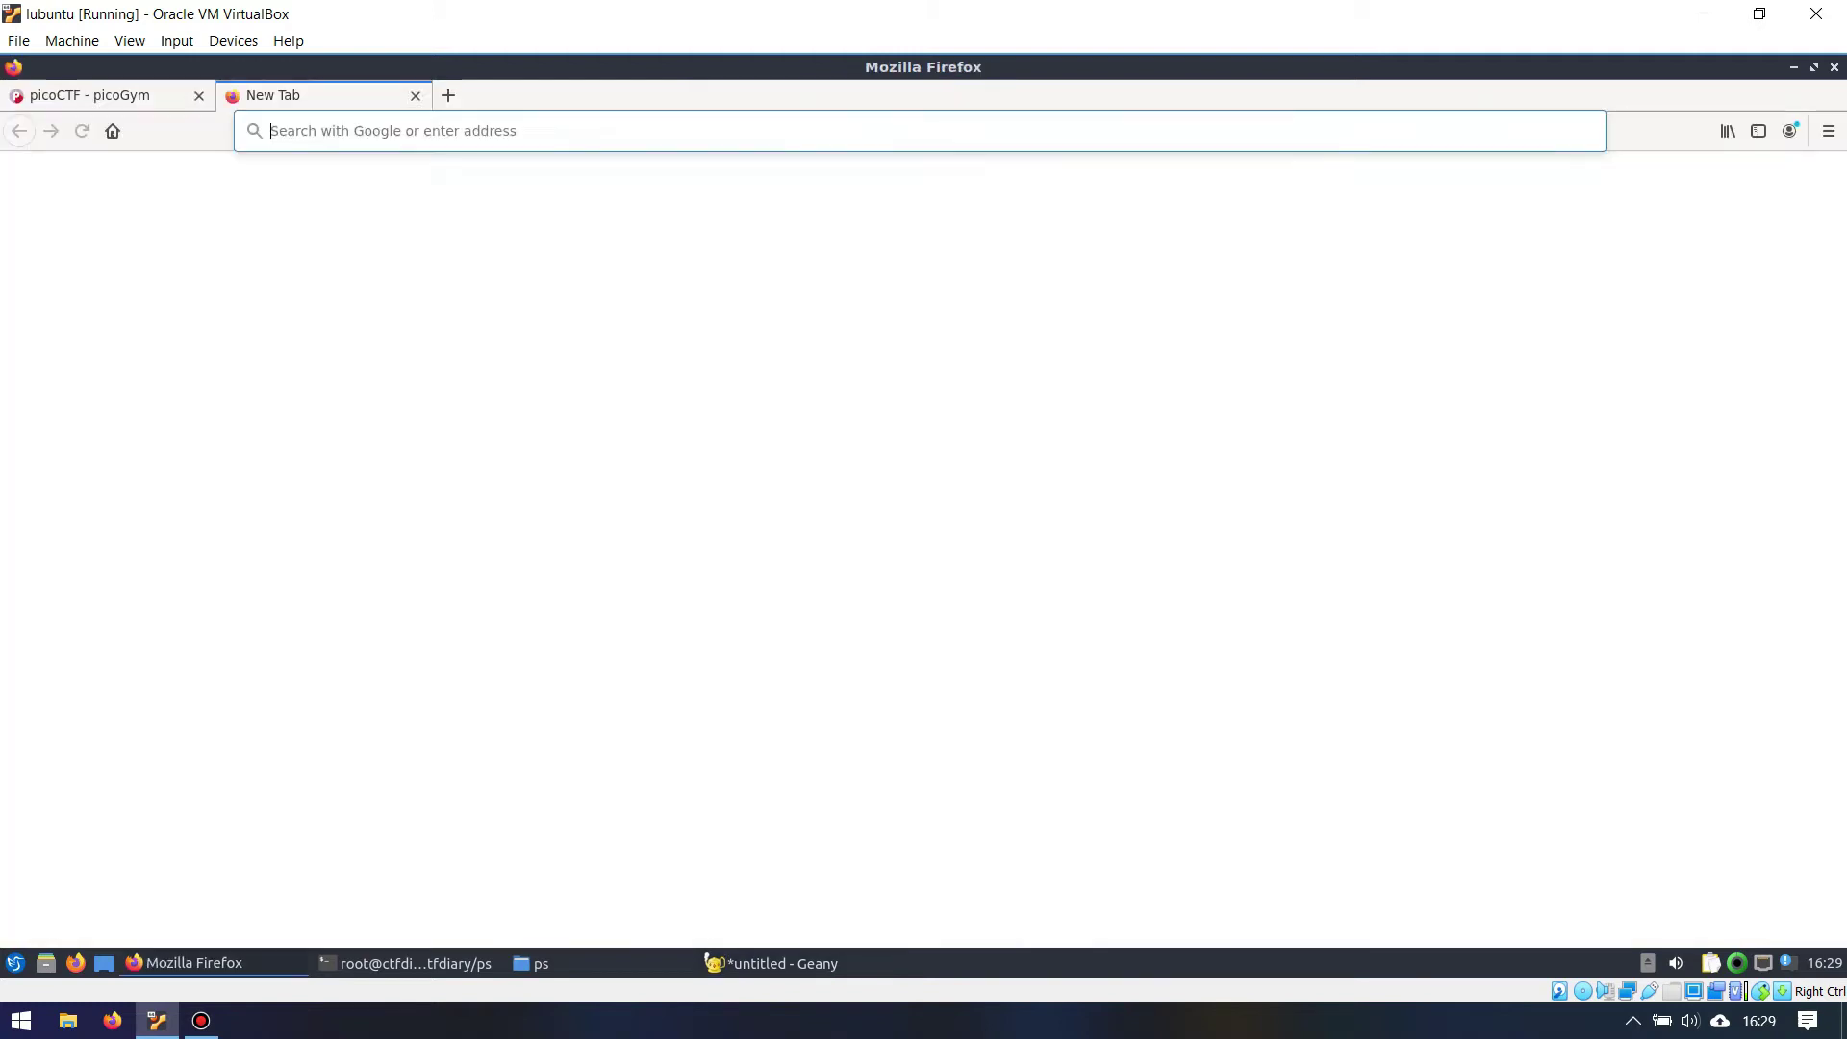
pyautogui.write('powershell')
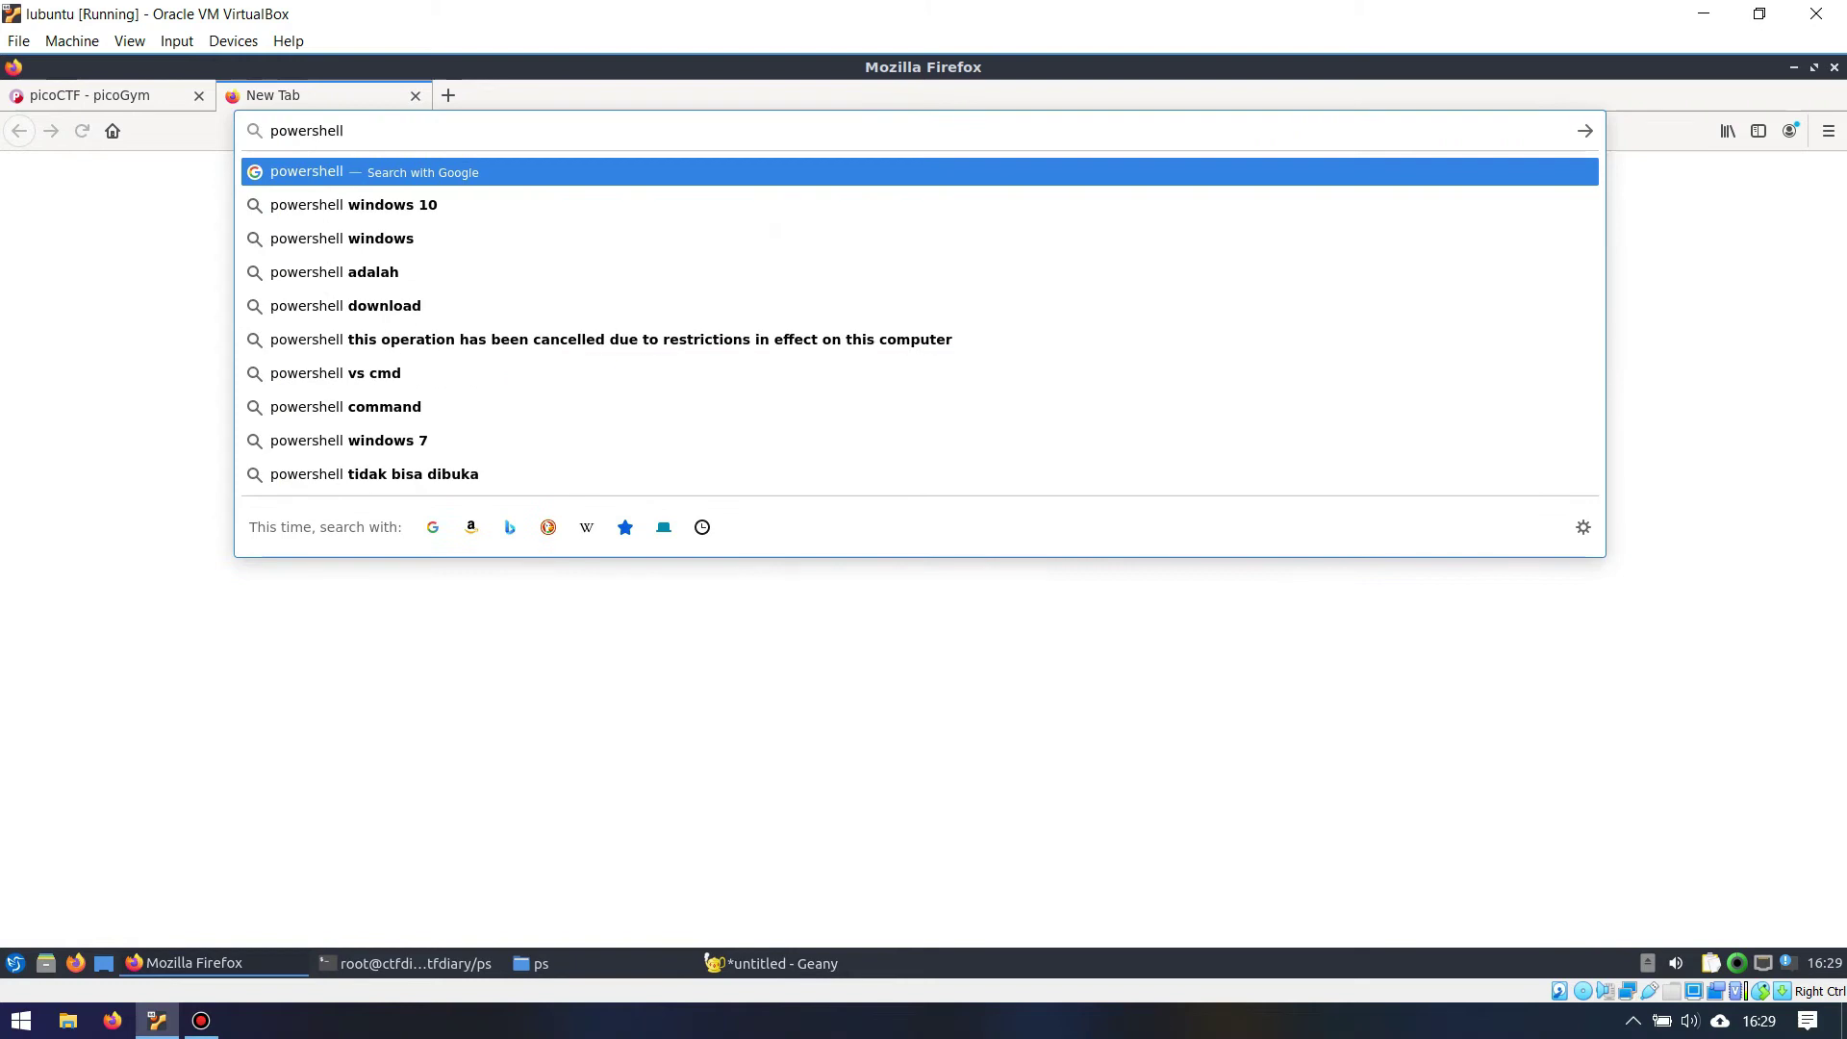
pyautogui.write(' set')
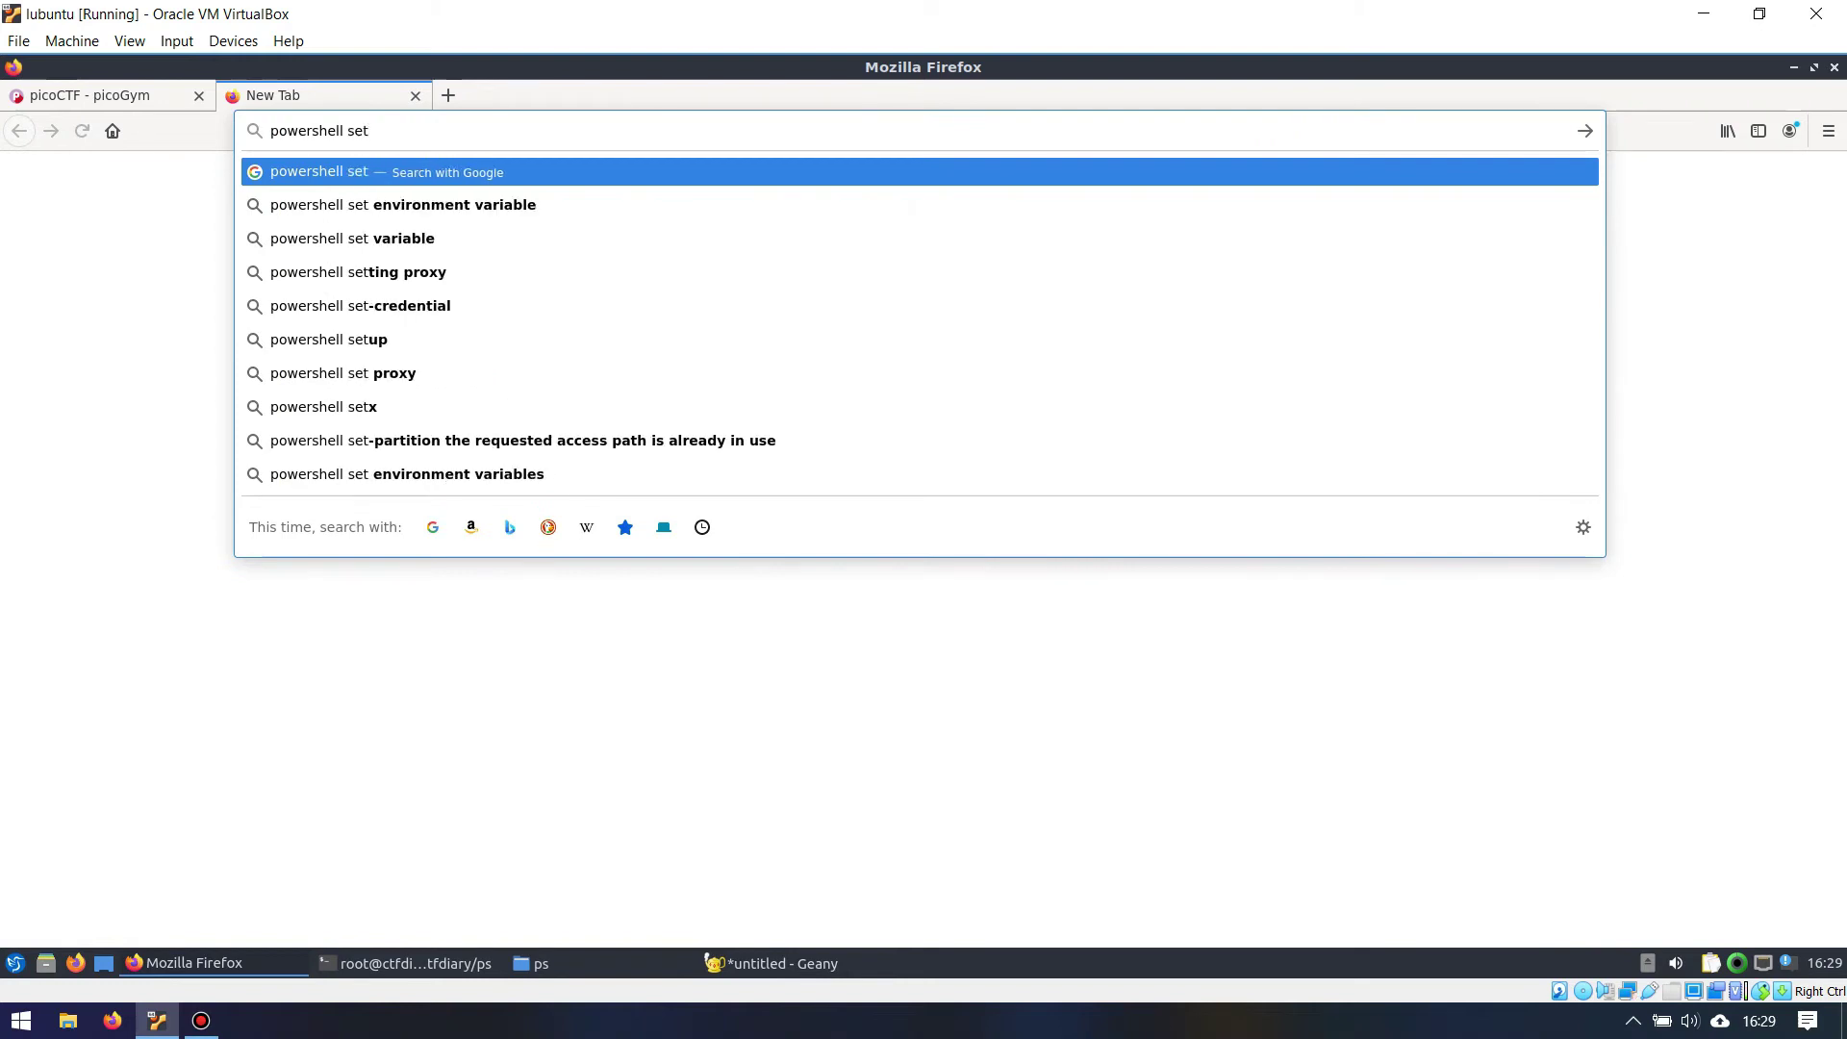
pyautogui.press('BackSpace')
pyautogui.press('BackSpace')
pyautogui.write('teganography')
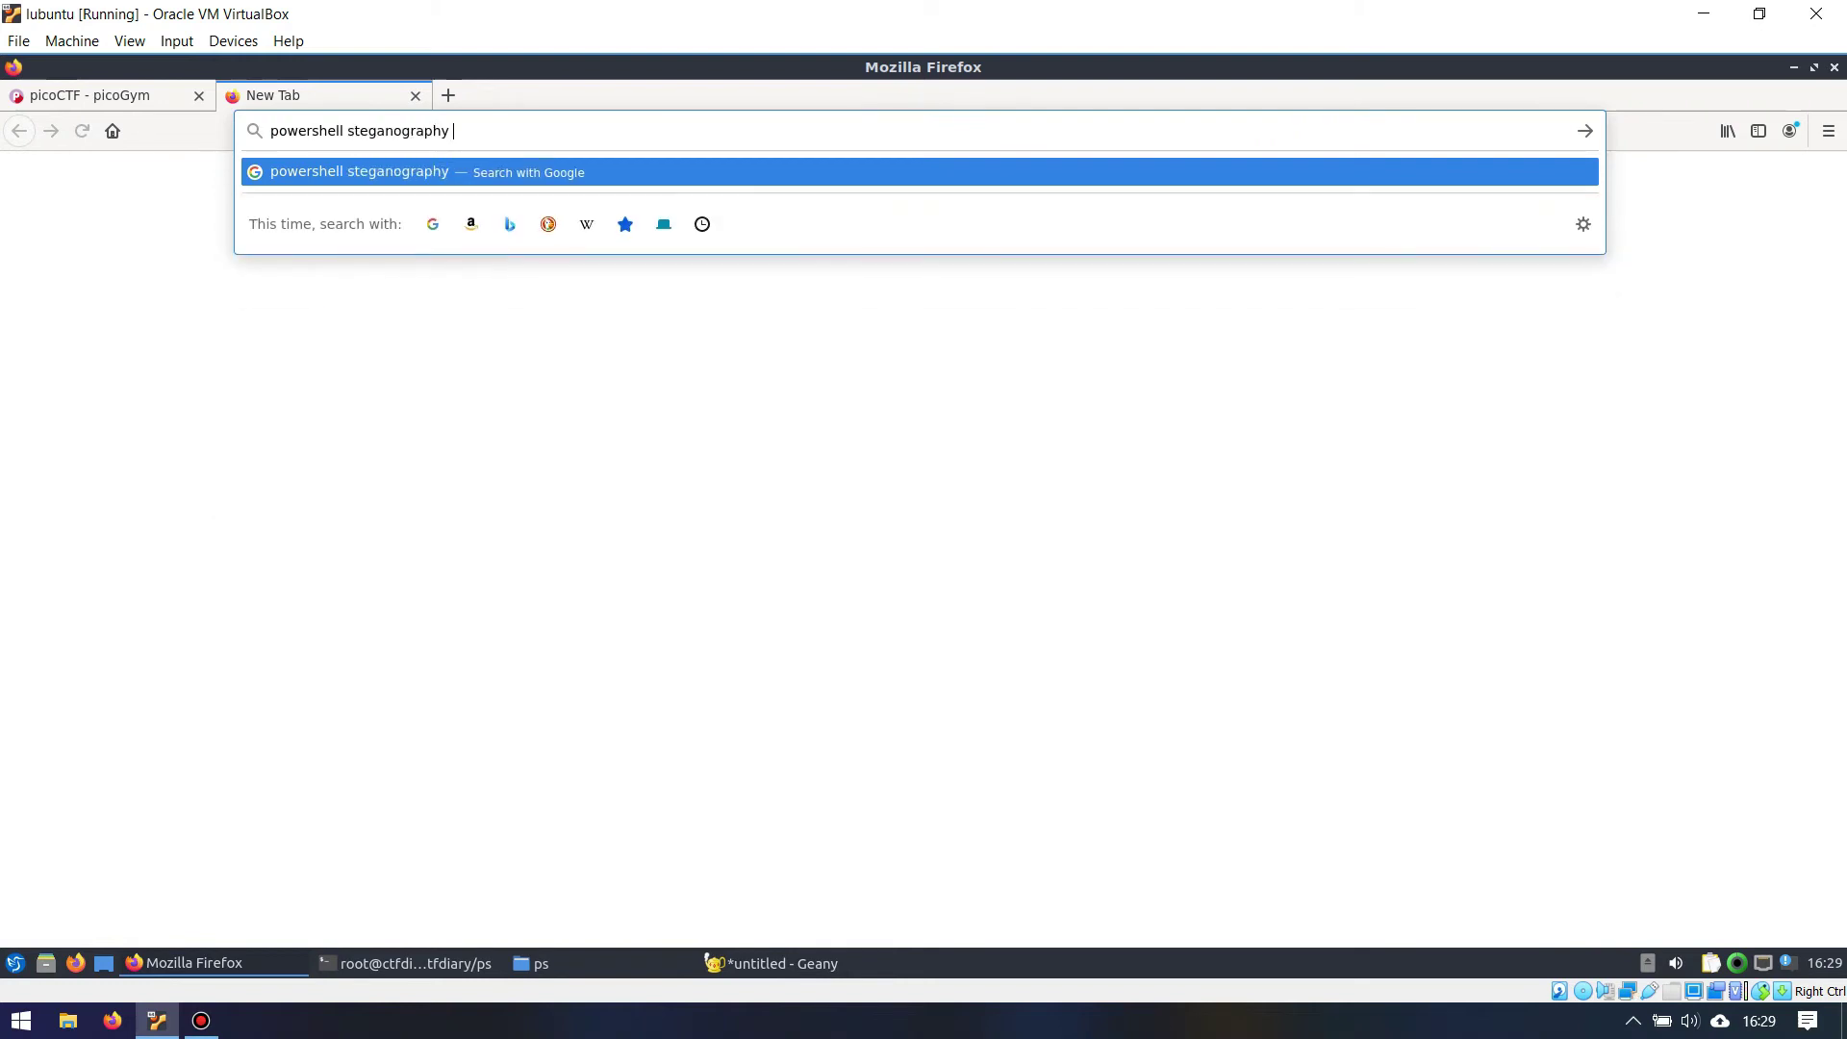
pyautogui.write(' git')
pyautogui.press('Return')
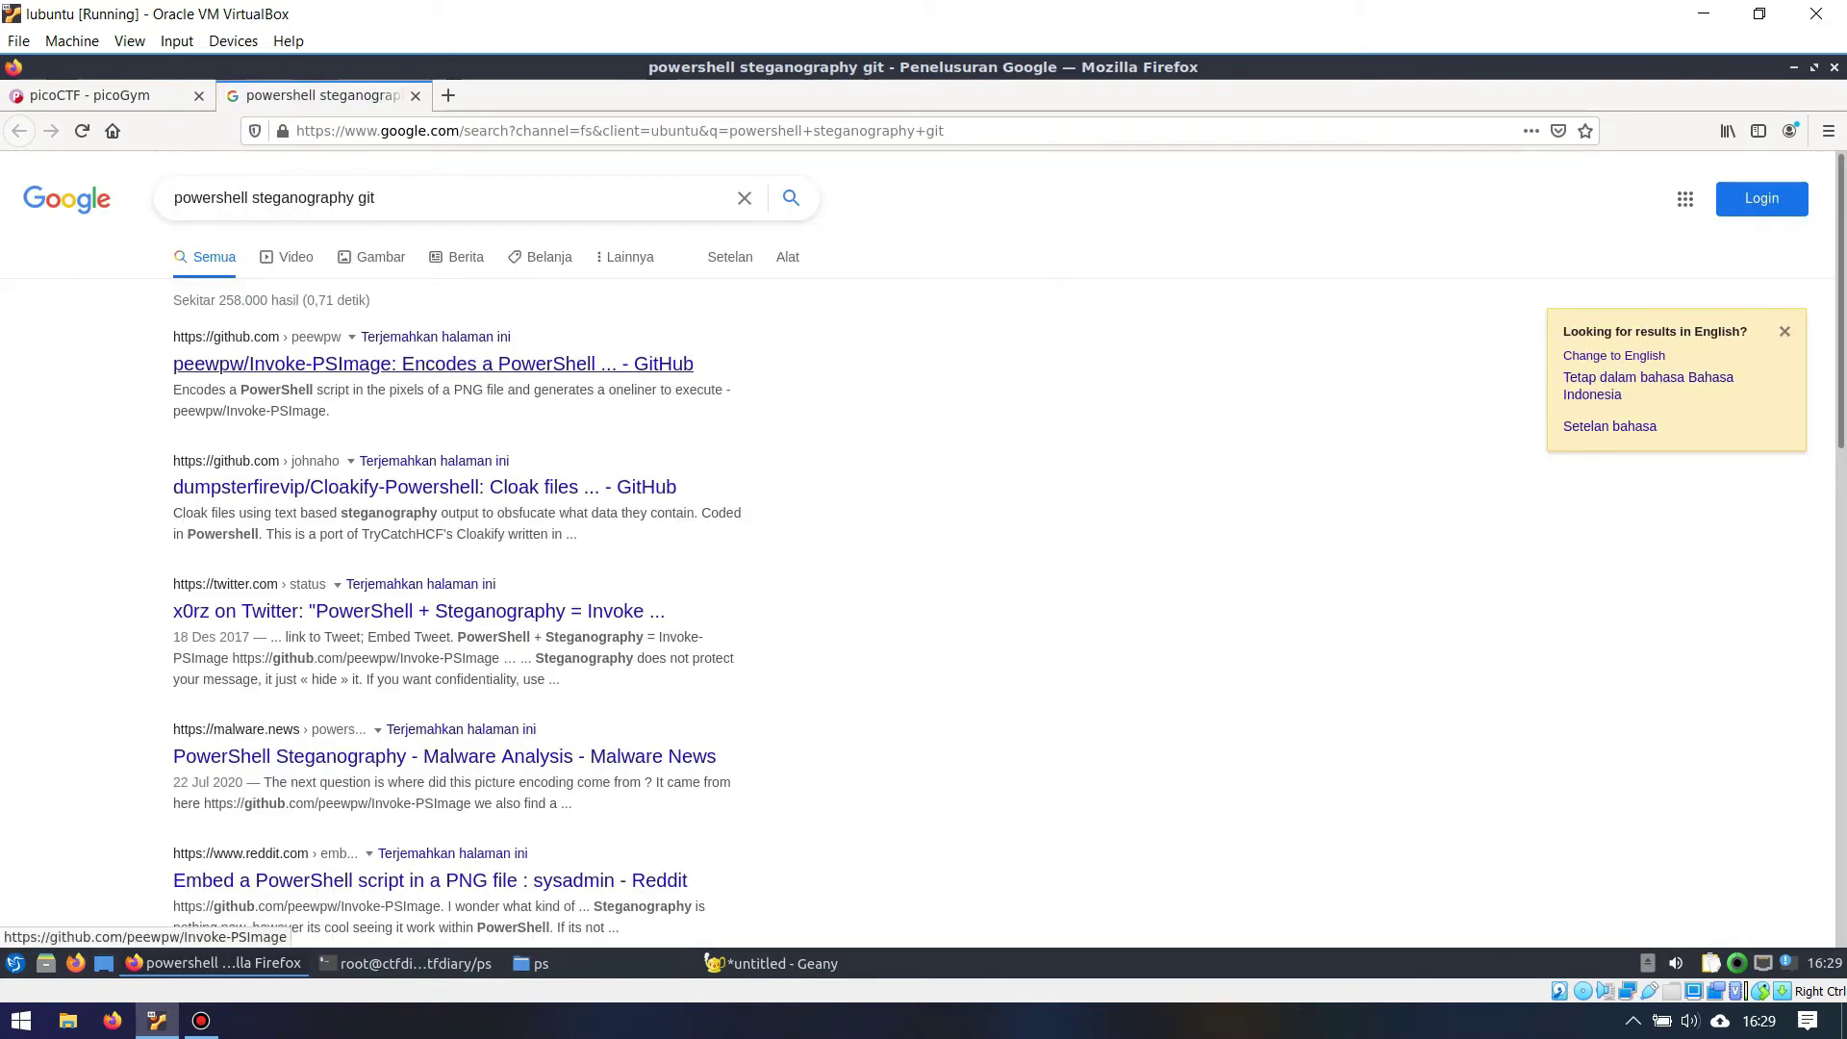
# Open the Invoke-PSImage GitHub result in a new tab and read the README's introduction.
pyautogui.rightClick(277, 371)
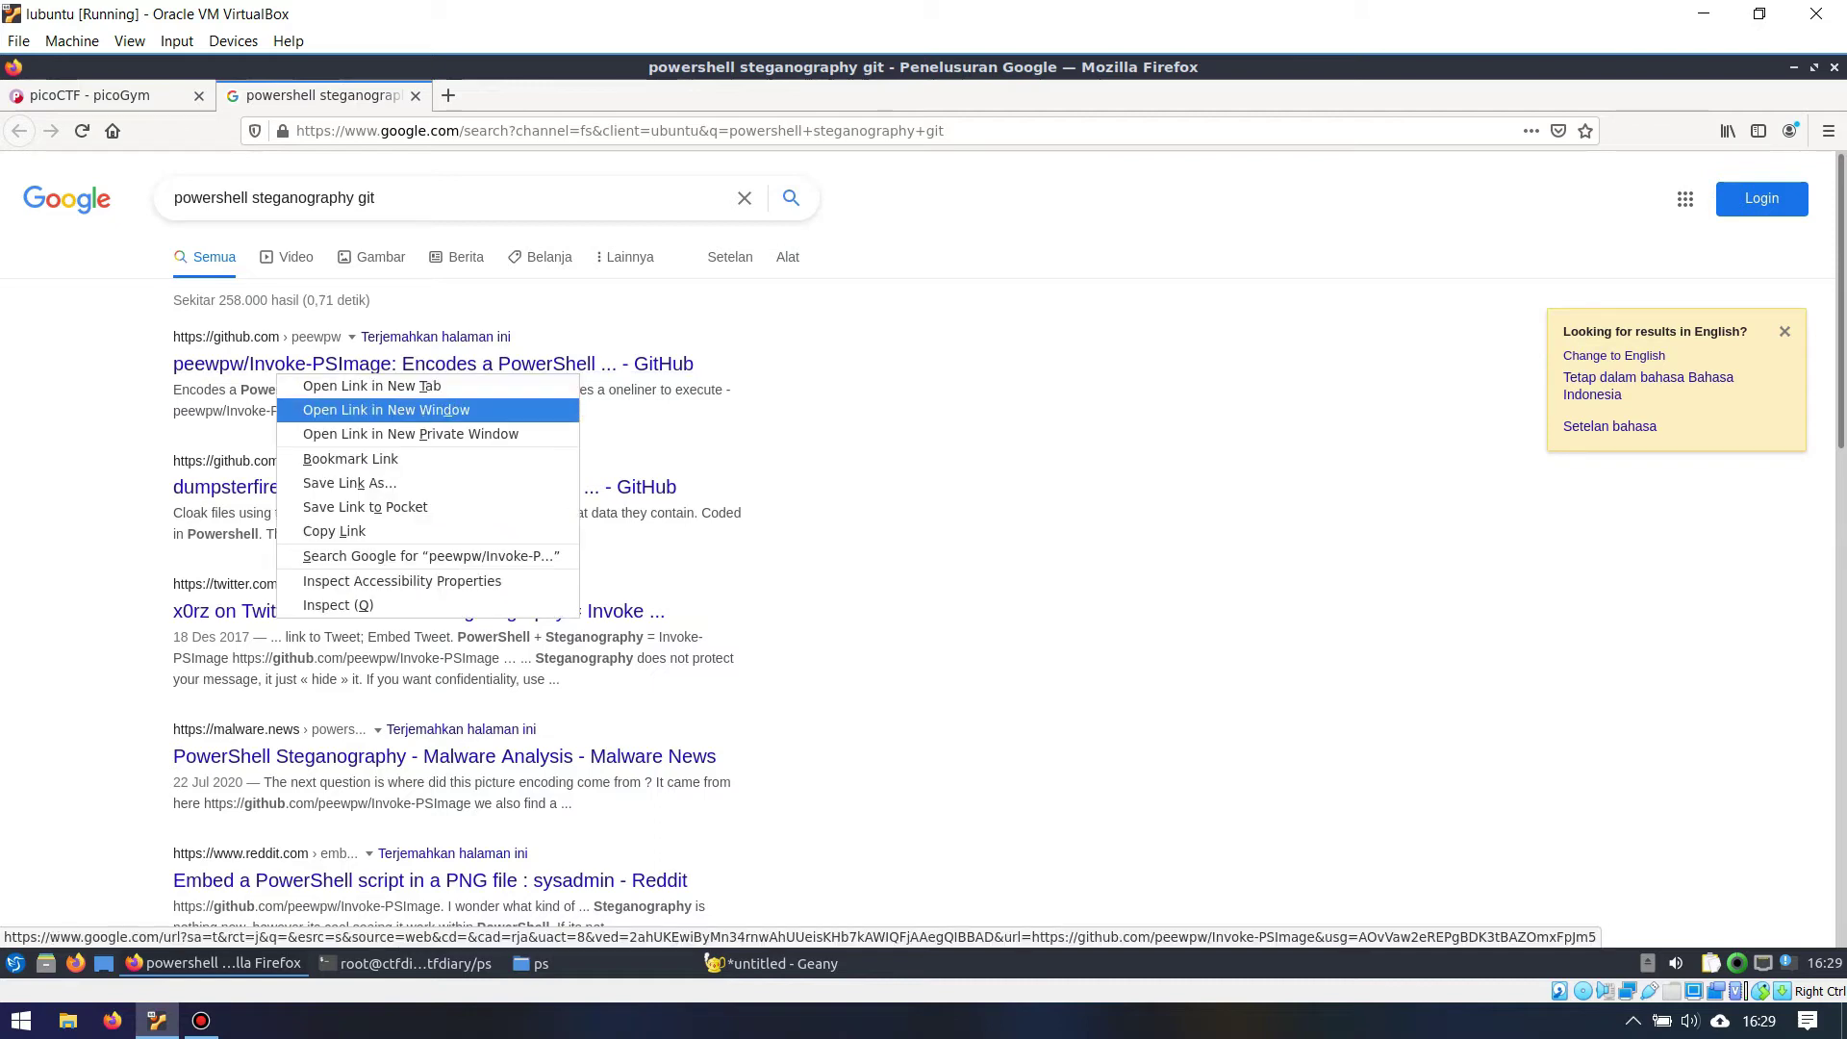
pyautogui.click(372, 386)
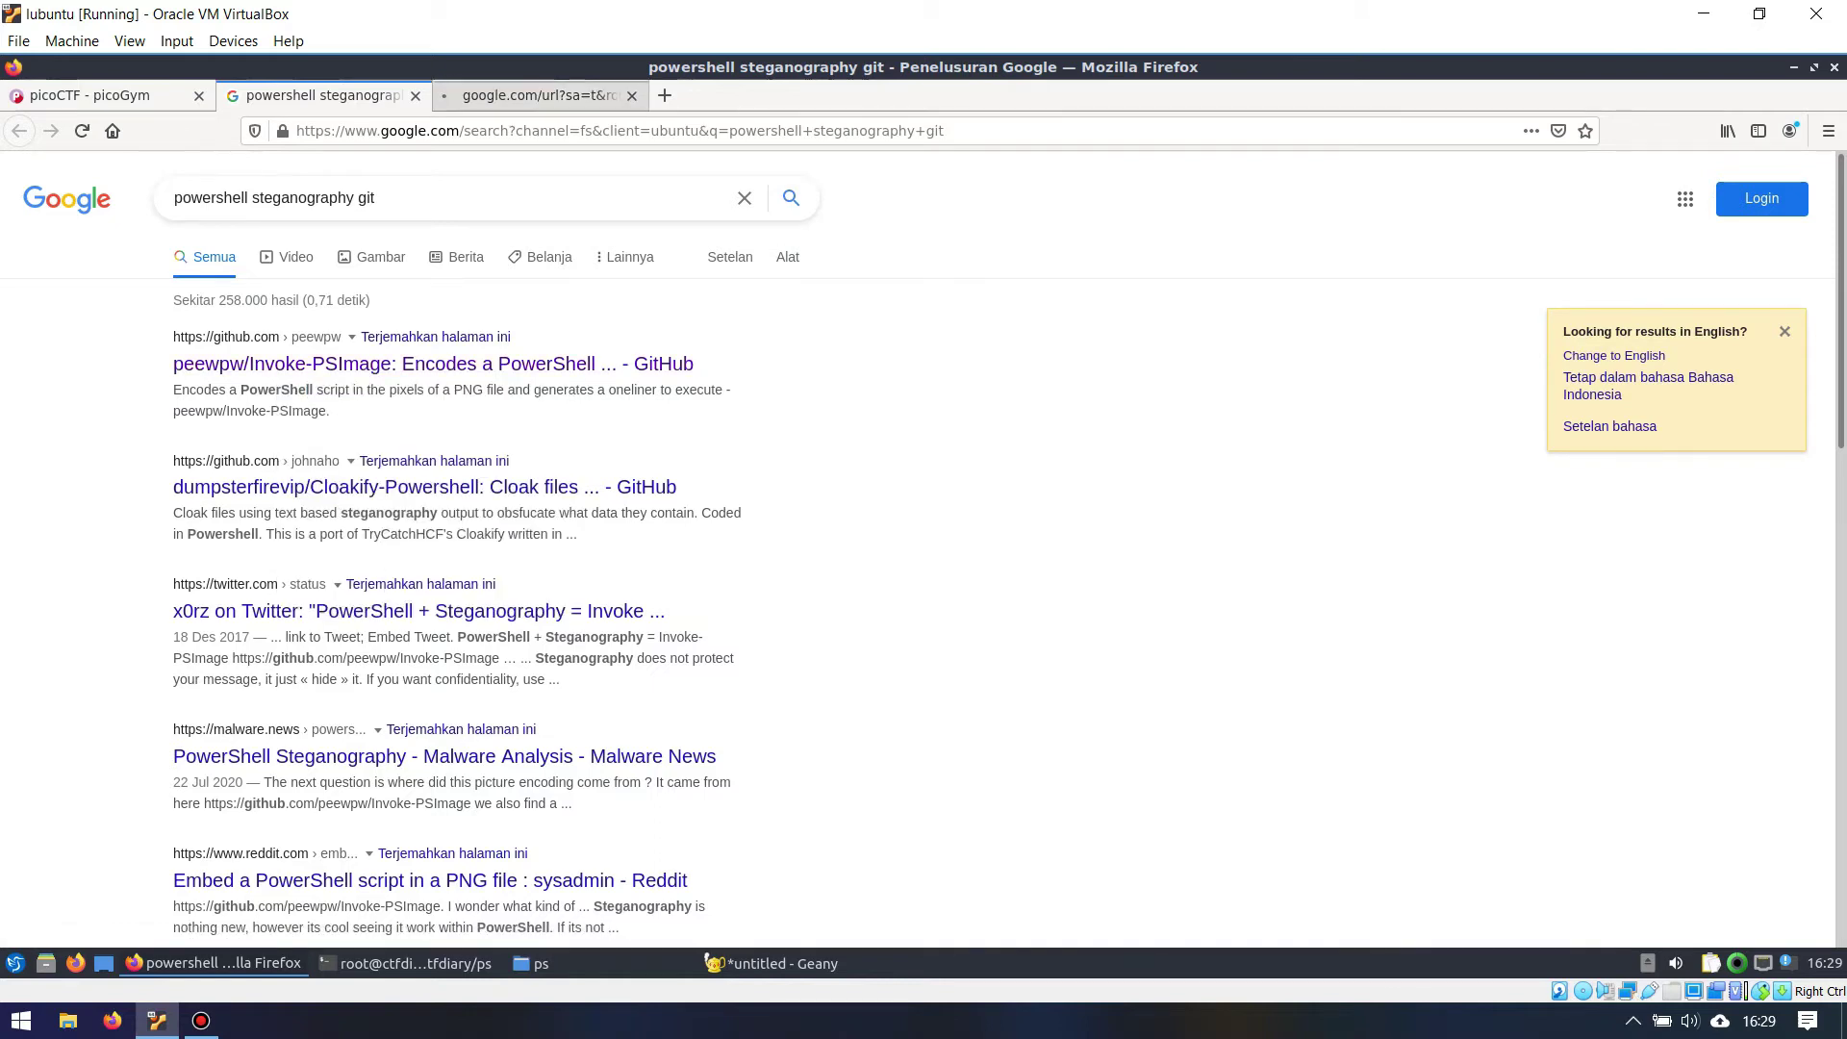
pyautogui.click(539, 96)
pyautogui.scroll(-2, 539, 450)
pyautogui.scroll(-3, 923, 538)
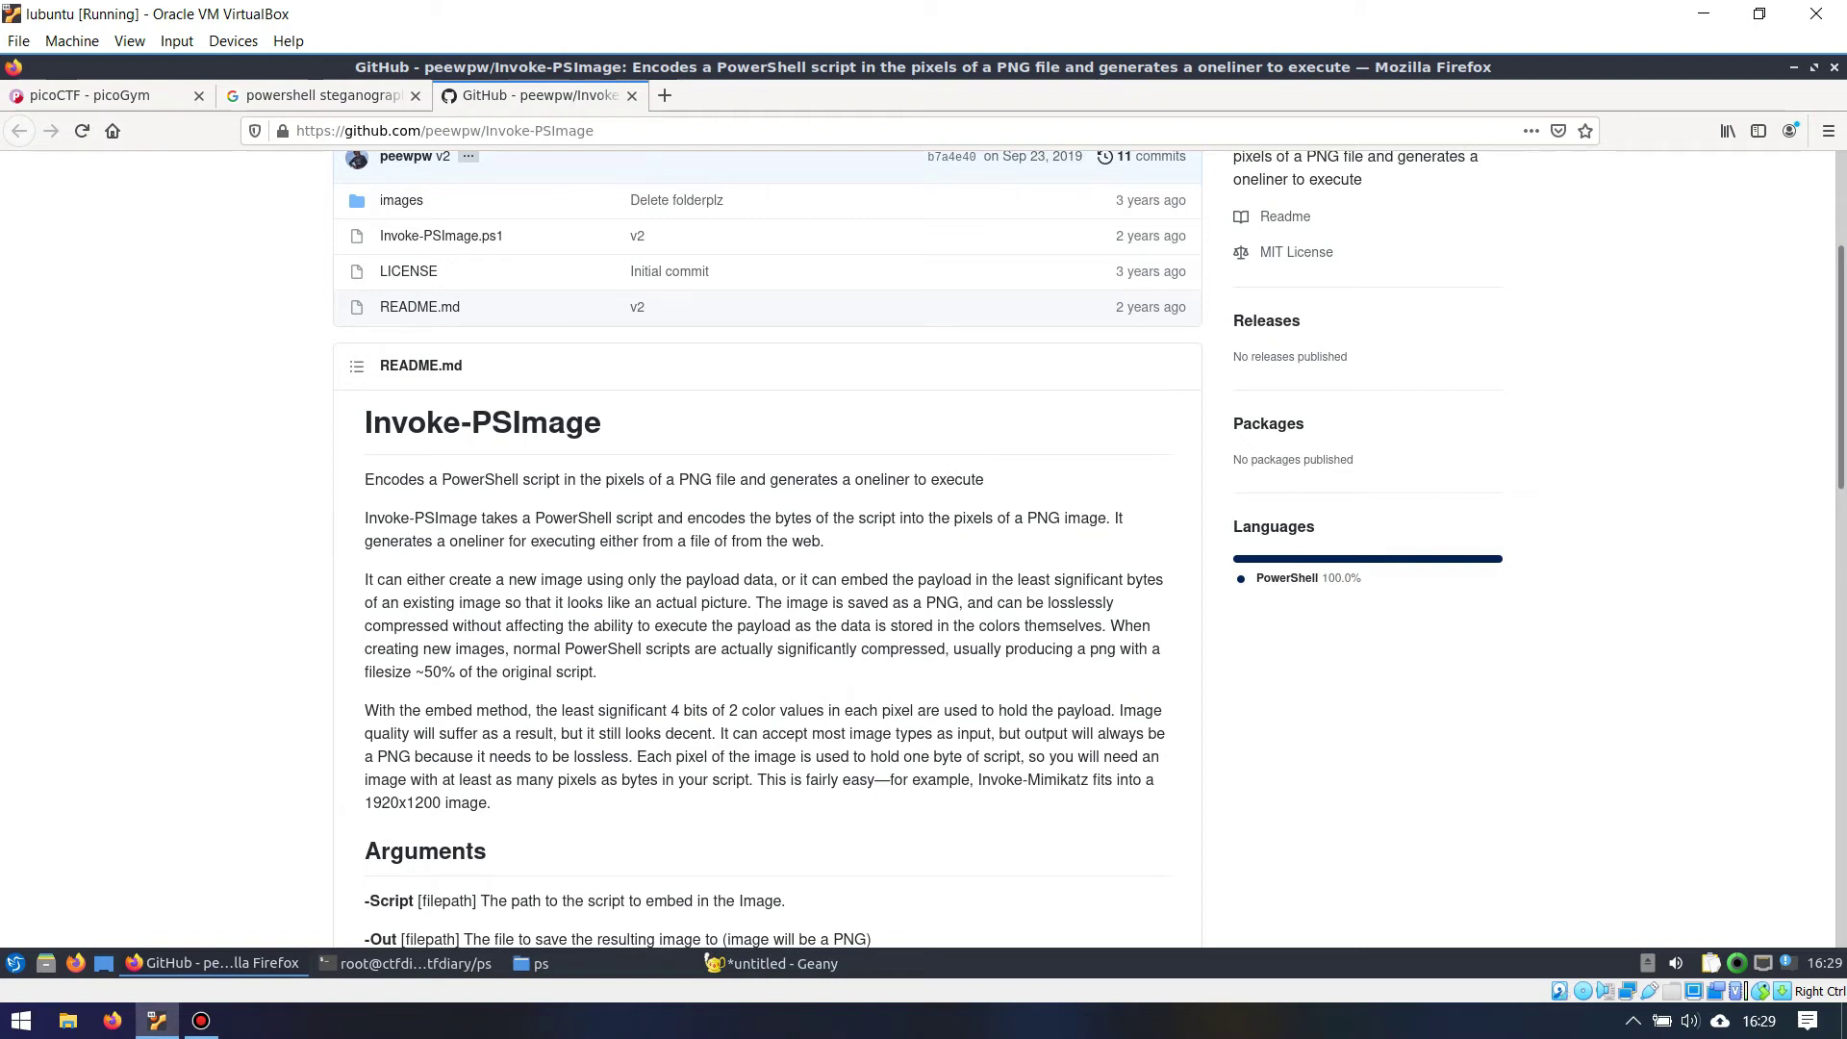
# Check the extracted images in the ps folder, and examine the Arguments and Example sections of the Invoke-PSImage README.
pyautogui.click(539, 963)
pyautogui.press('Escape')
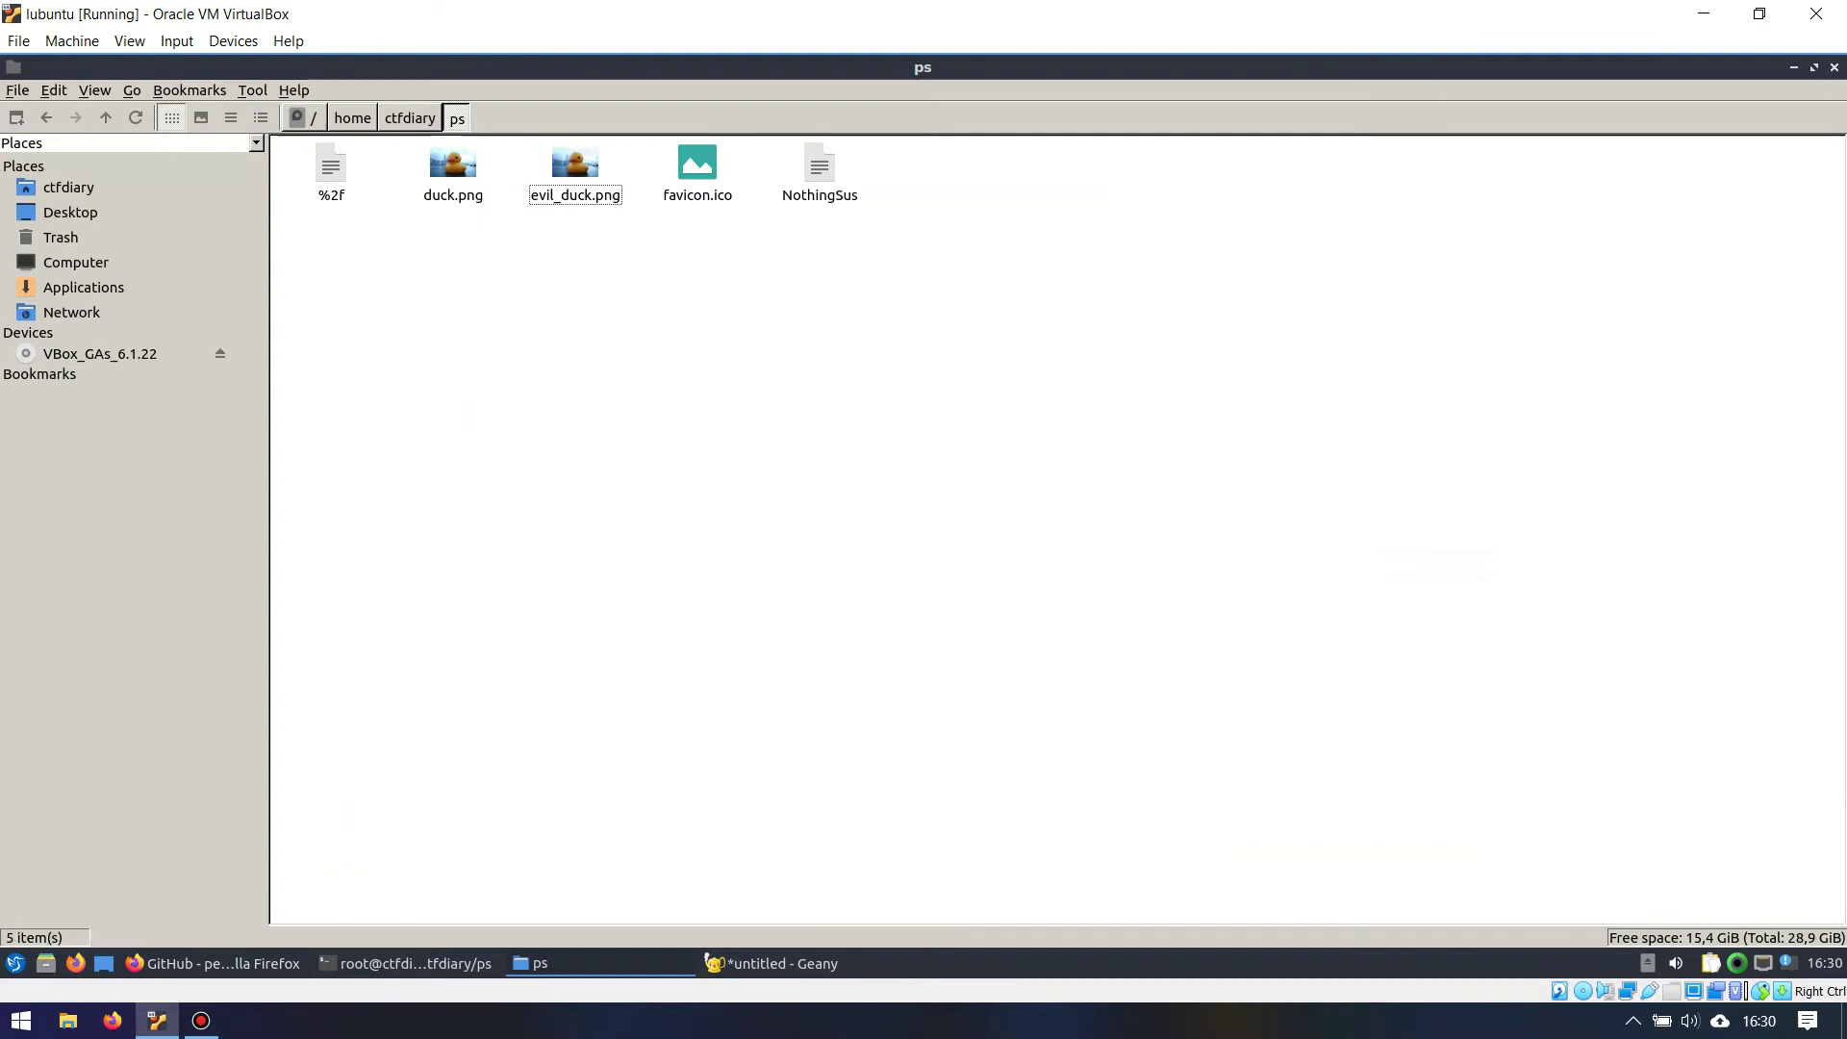
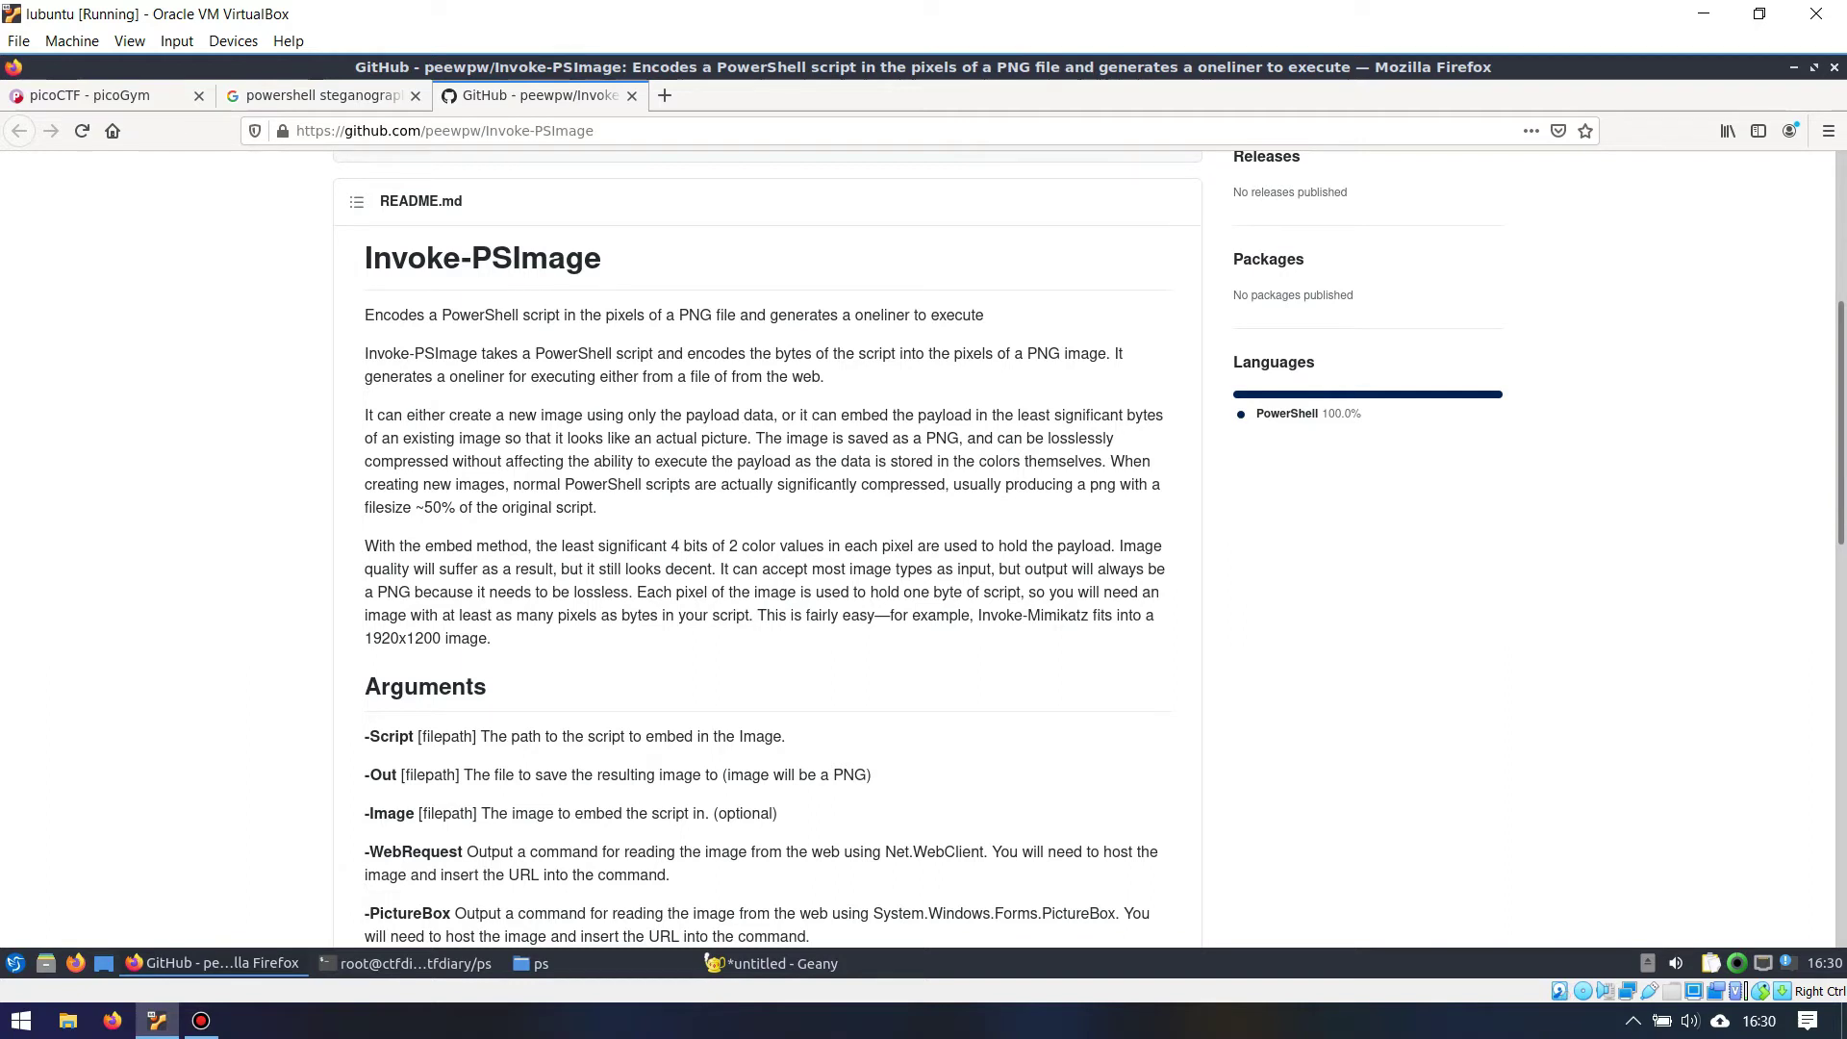
pyautogui.scroll(-5, 770, 549)
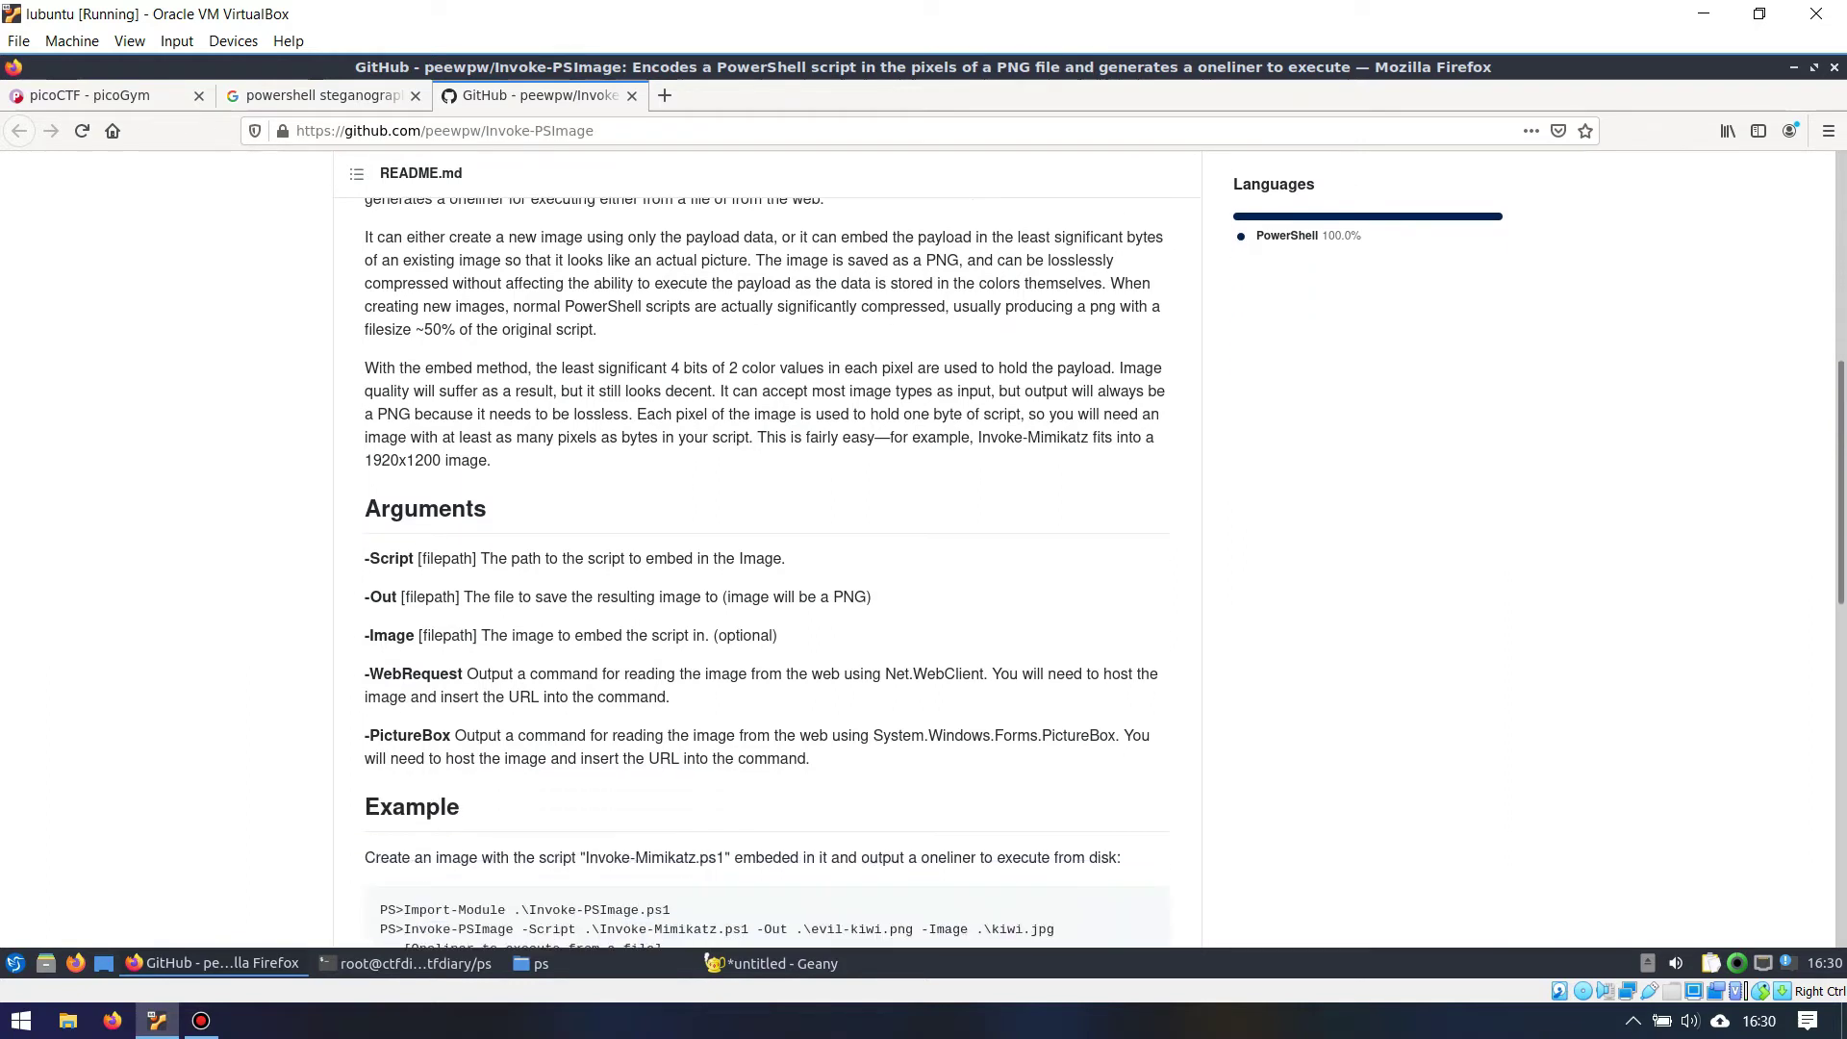
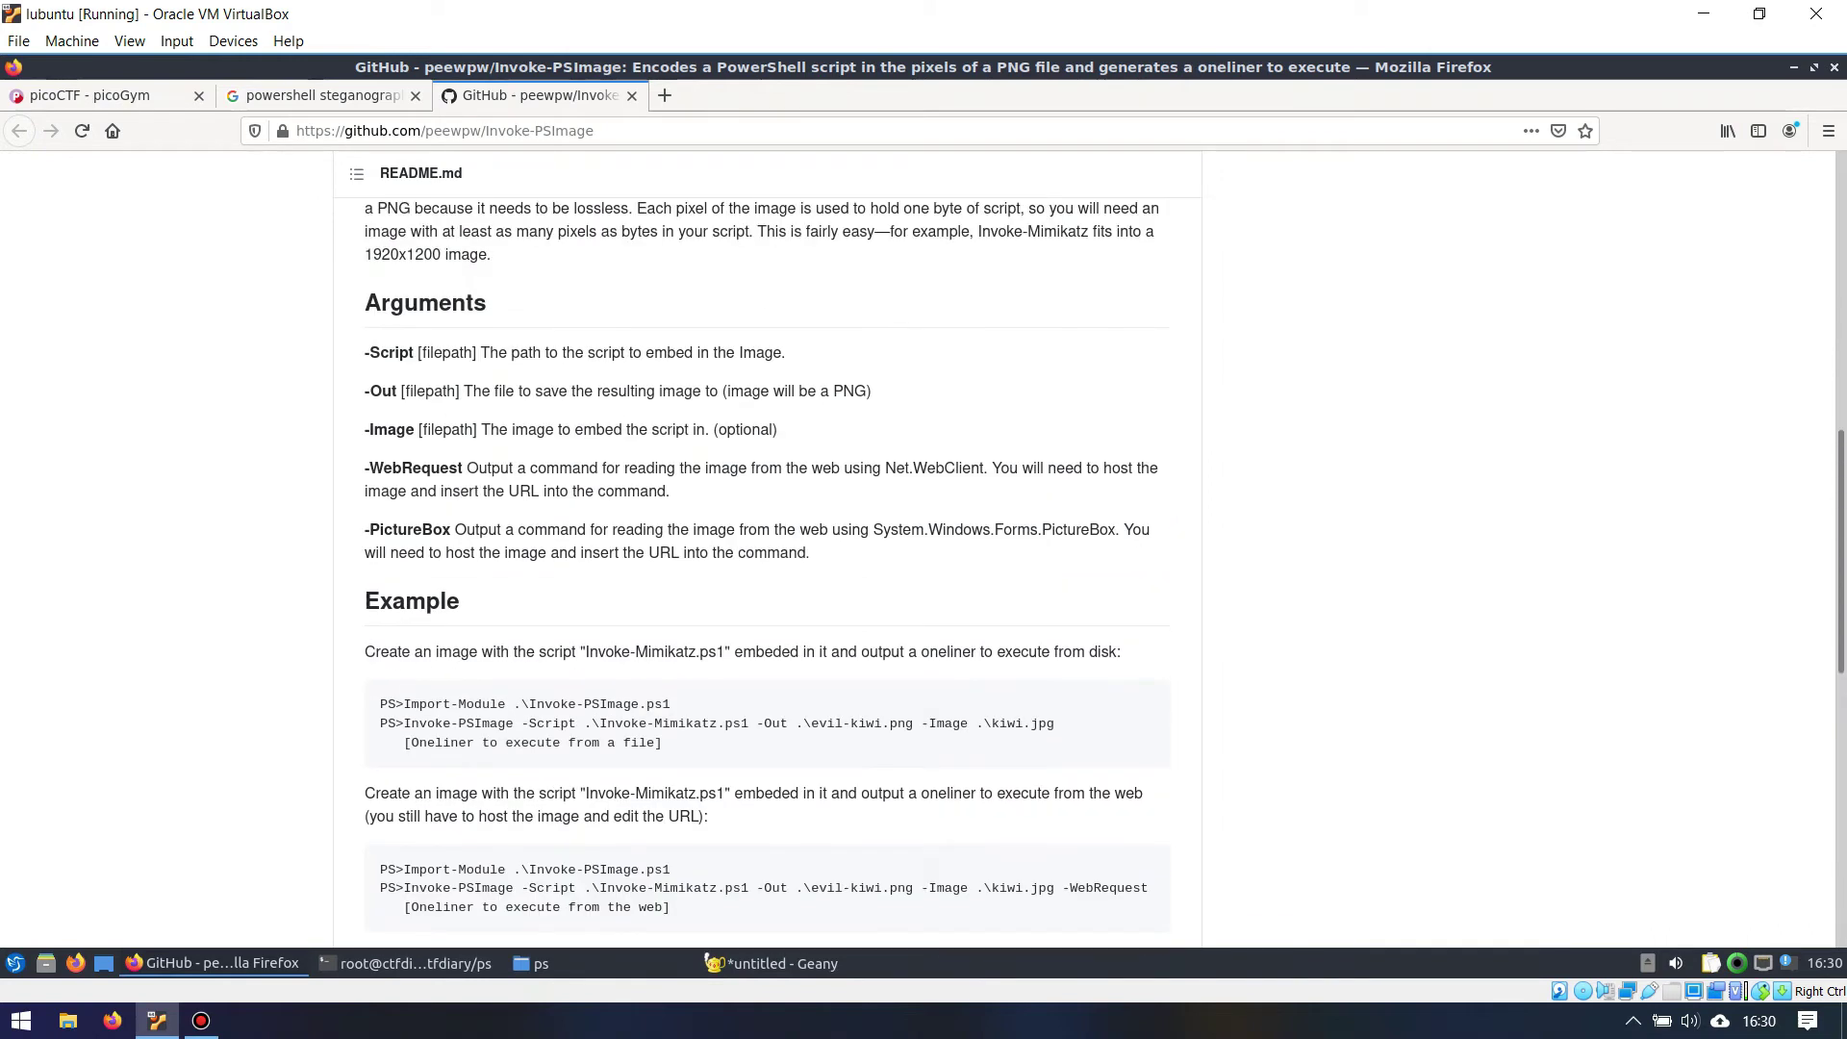
pyautogui.scroll(5, 767, 549)
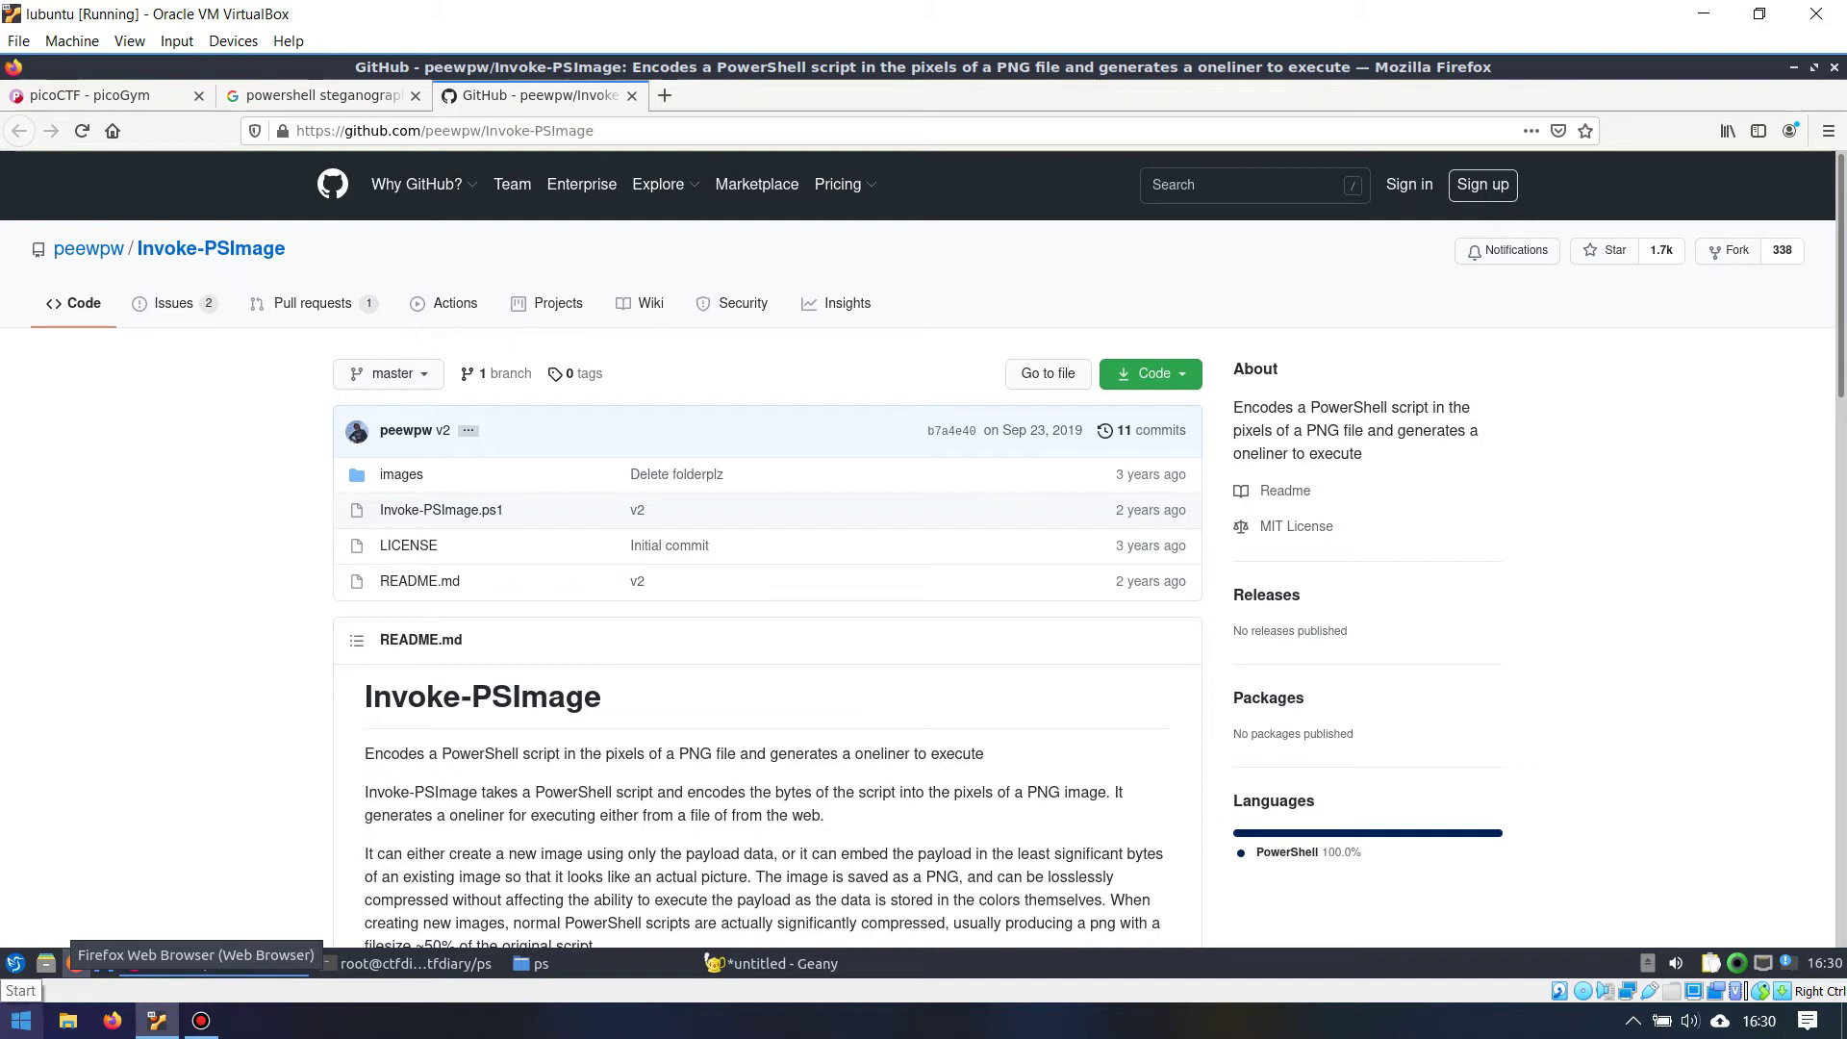
# Open Firefox on the host Windows system and search the web for "extract psimage git".
pyautogui.click(20, 1021)
pyautogui.click(113, 1021)
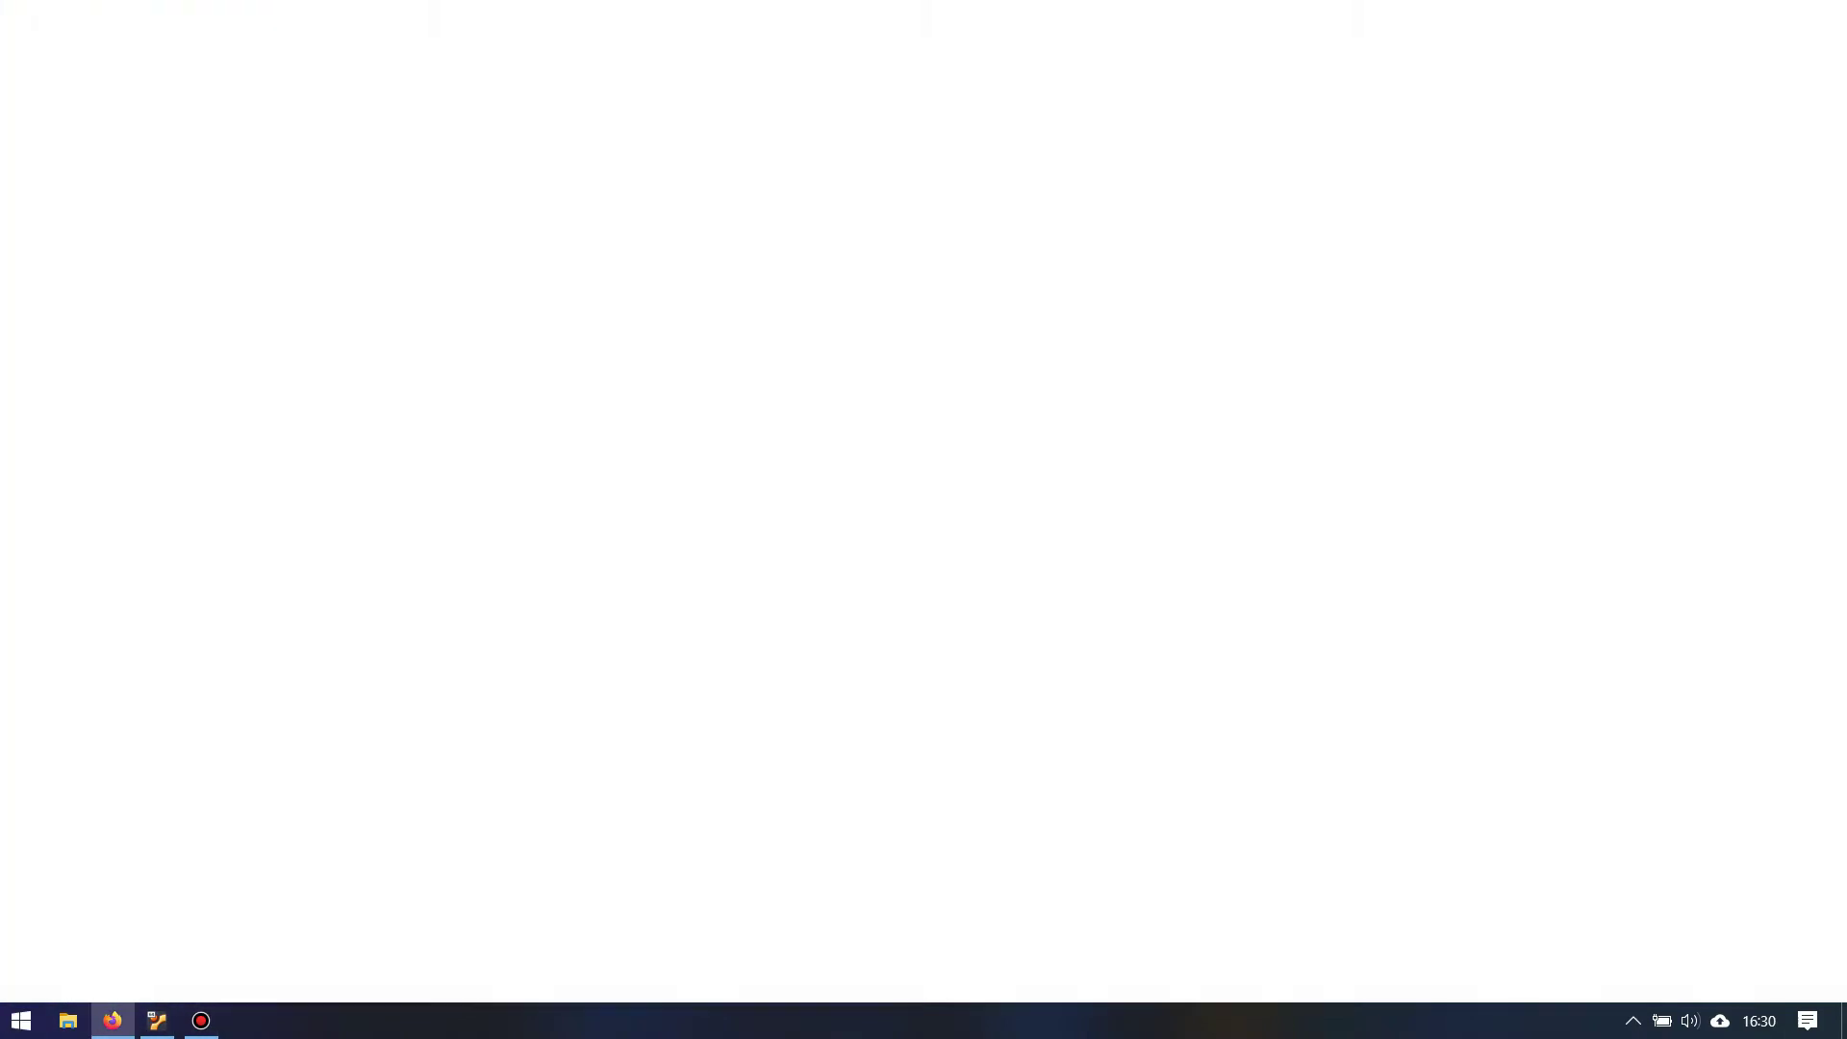
pyautogui.write('extra')
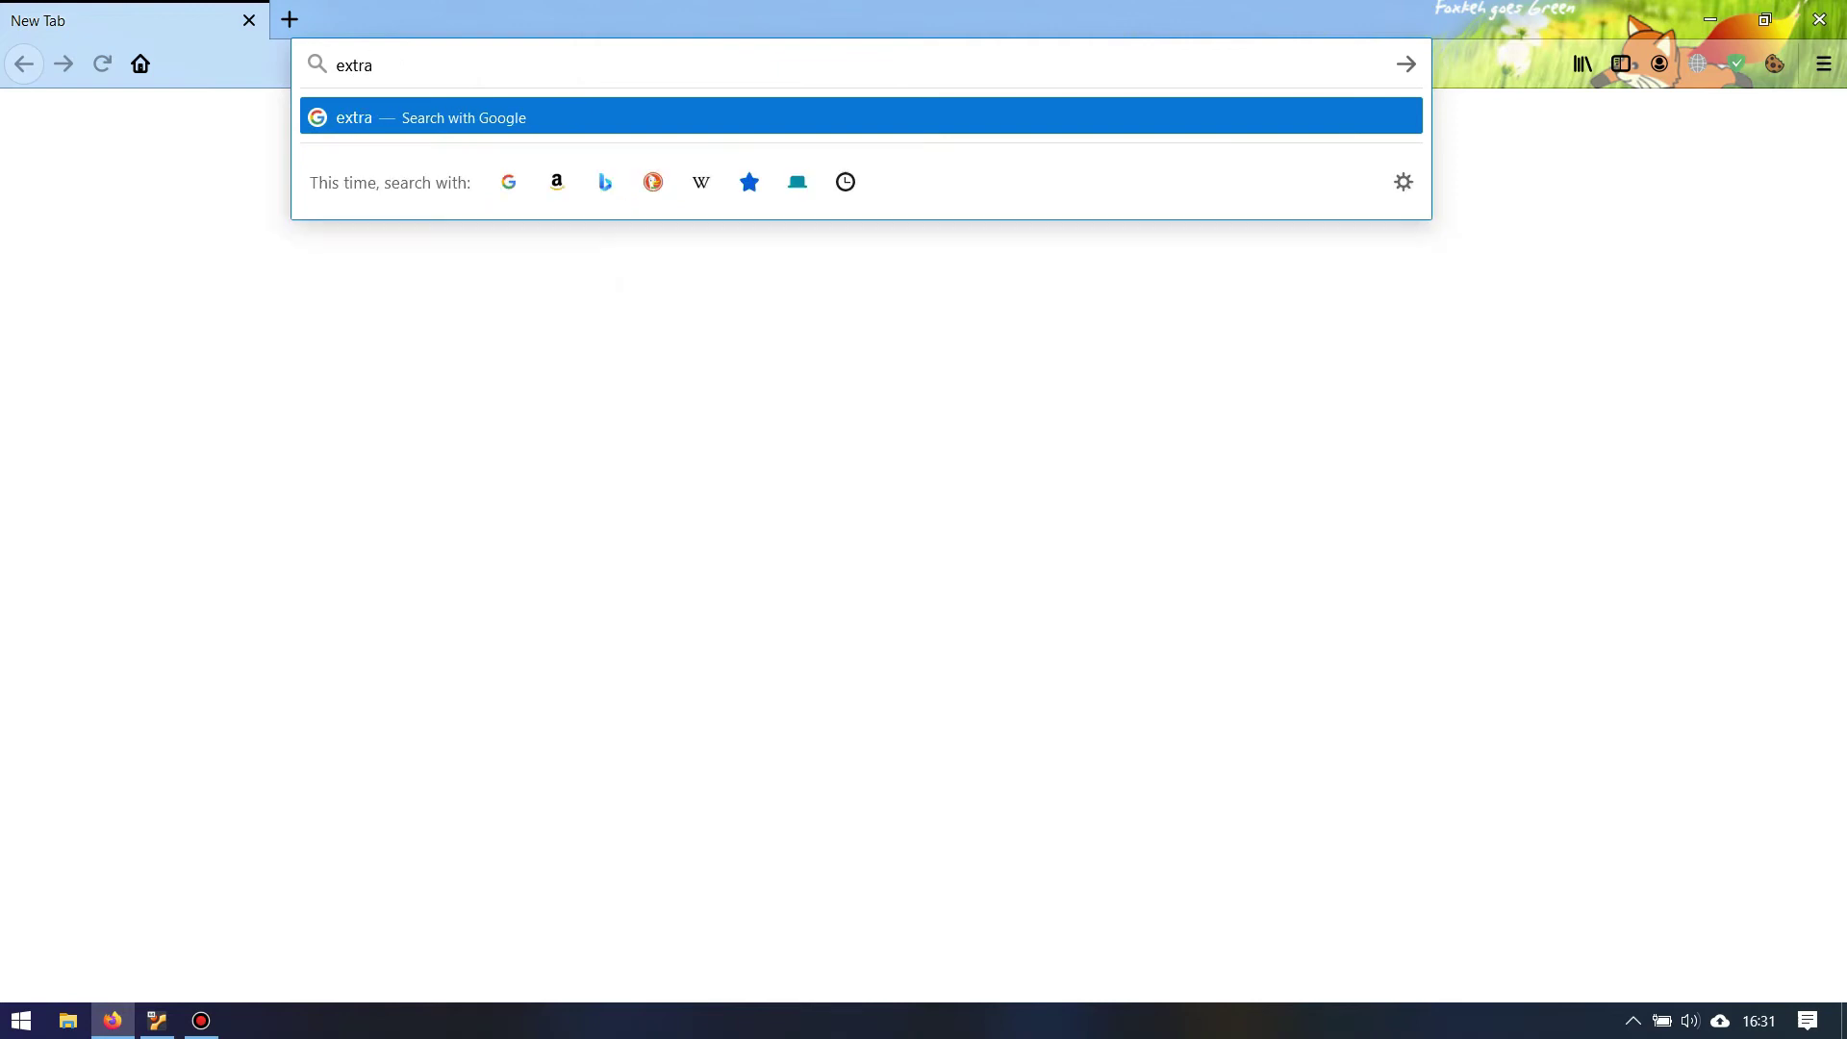
pyautogui.write('ct psima')
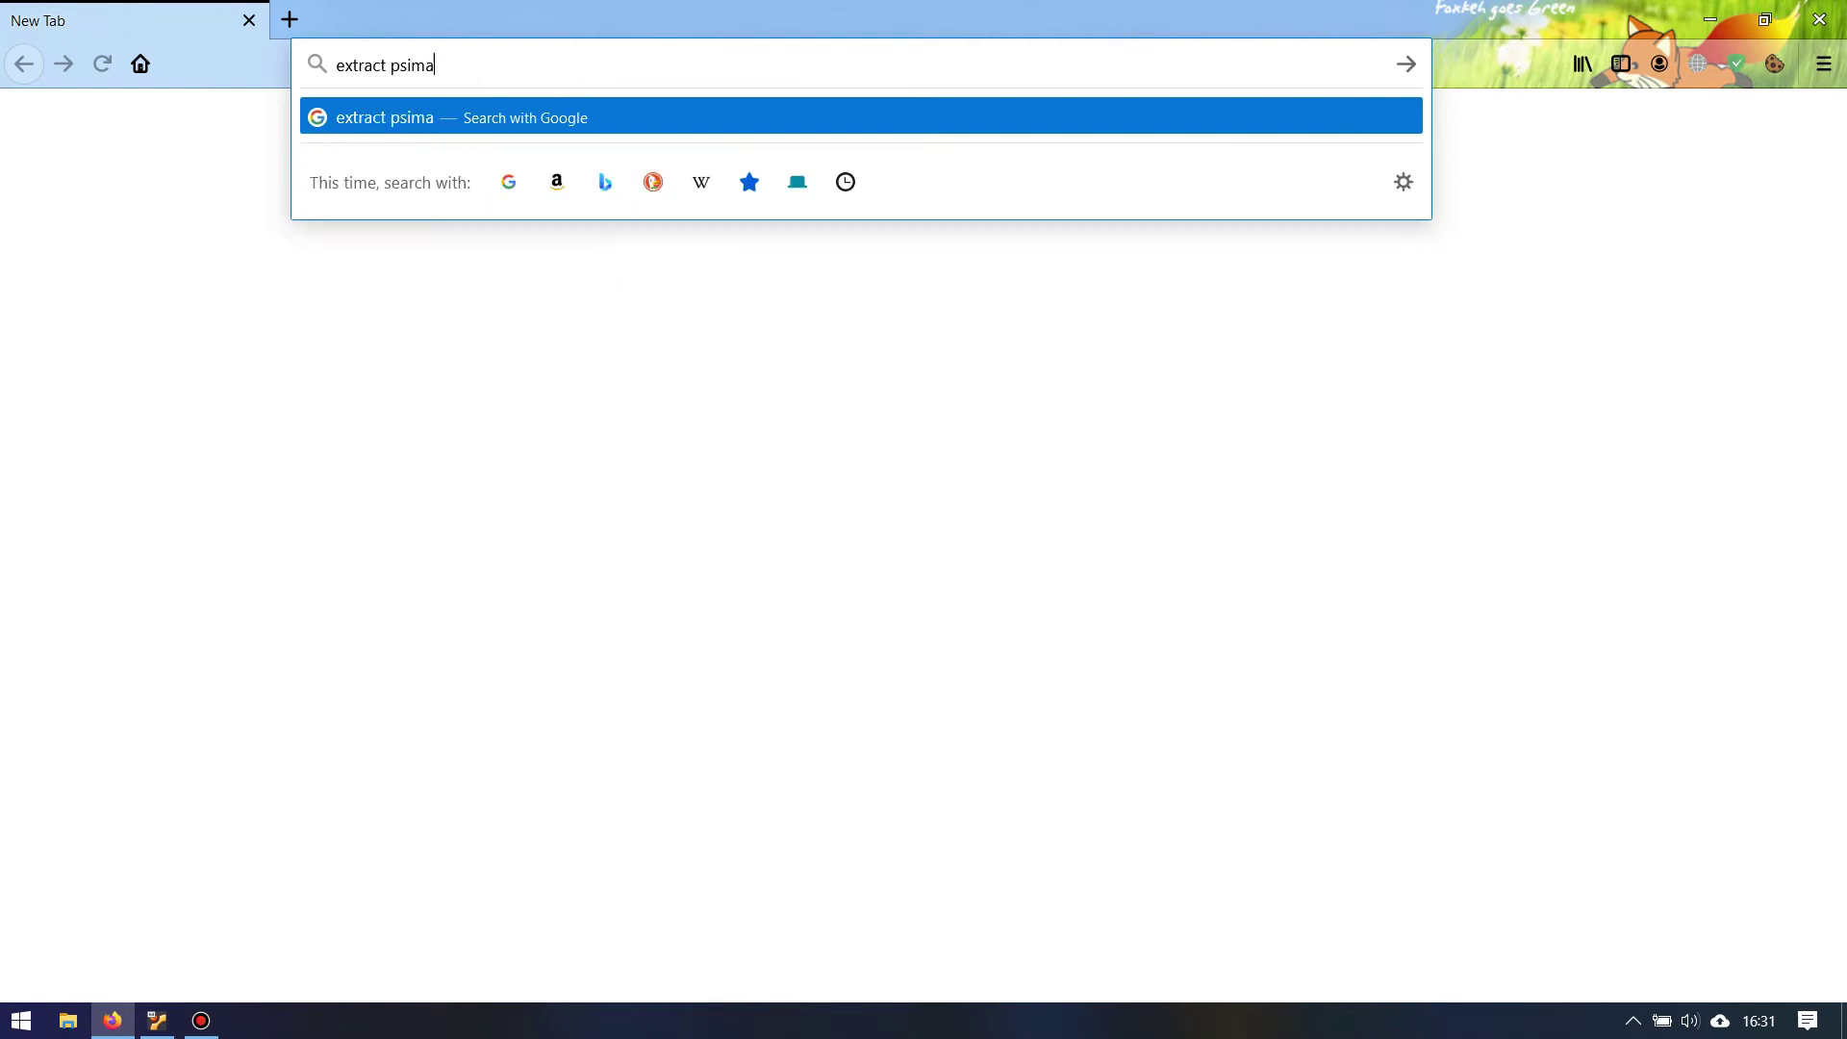
pyautogui.write('ge')
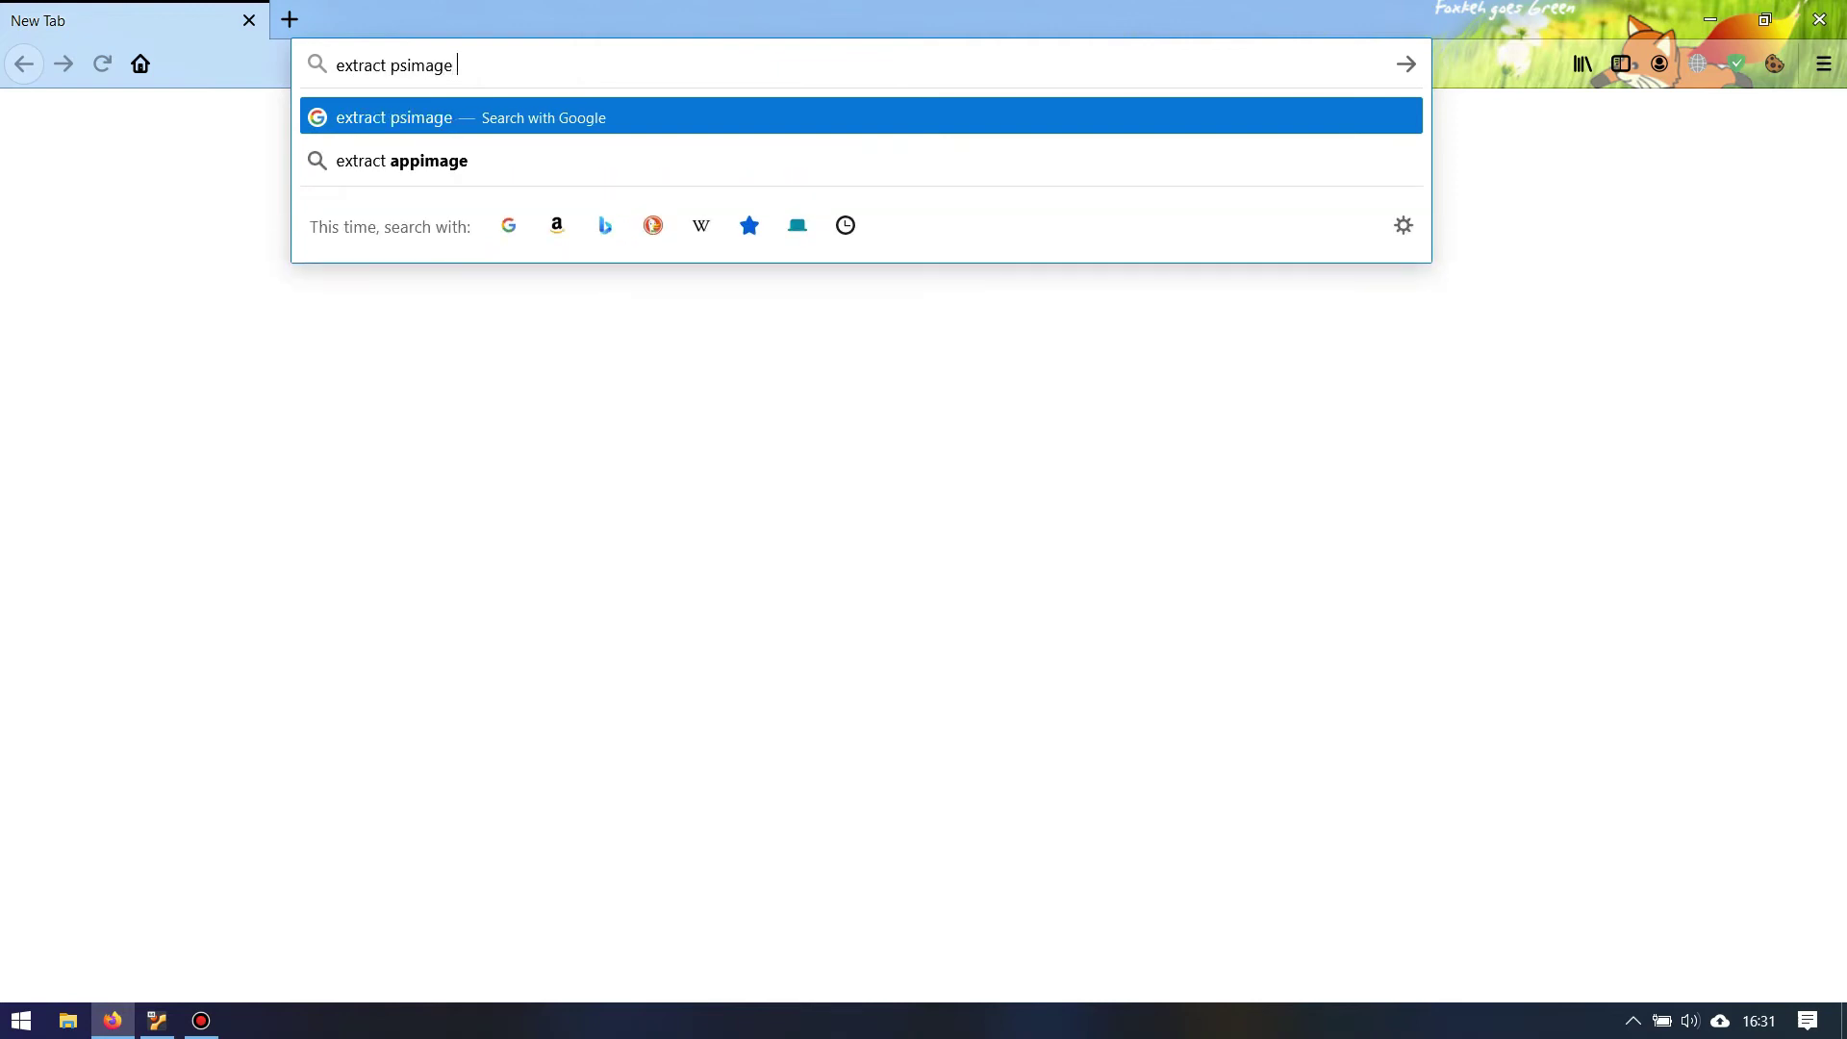
pyautogui.write(' git')
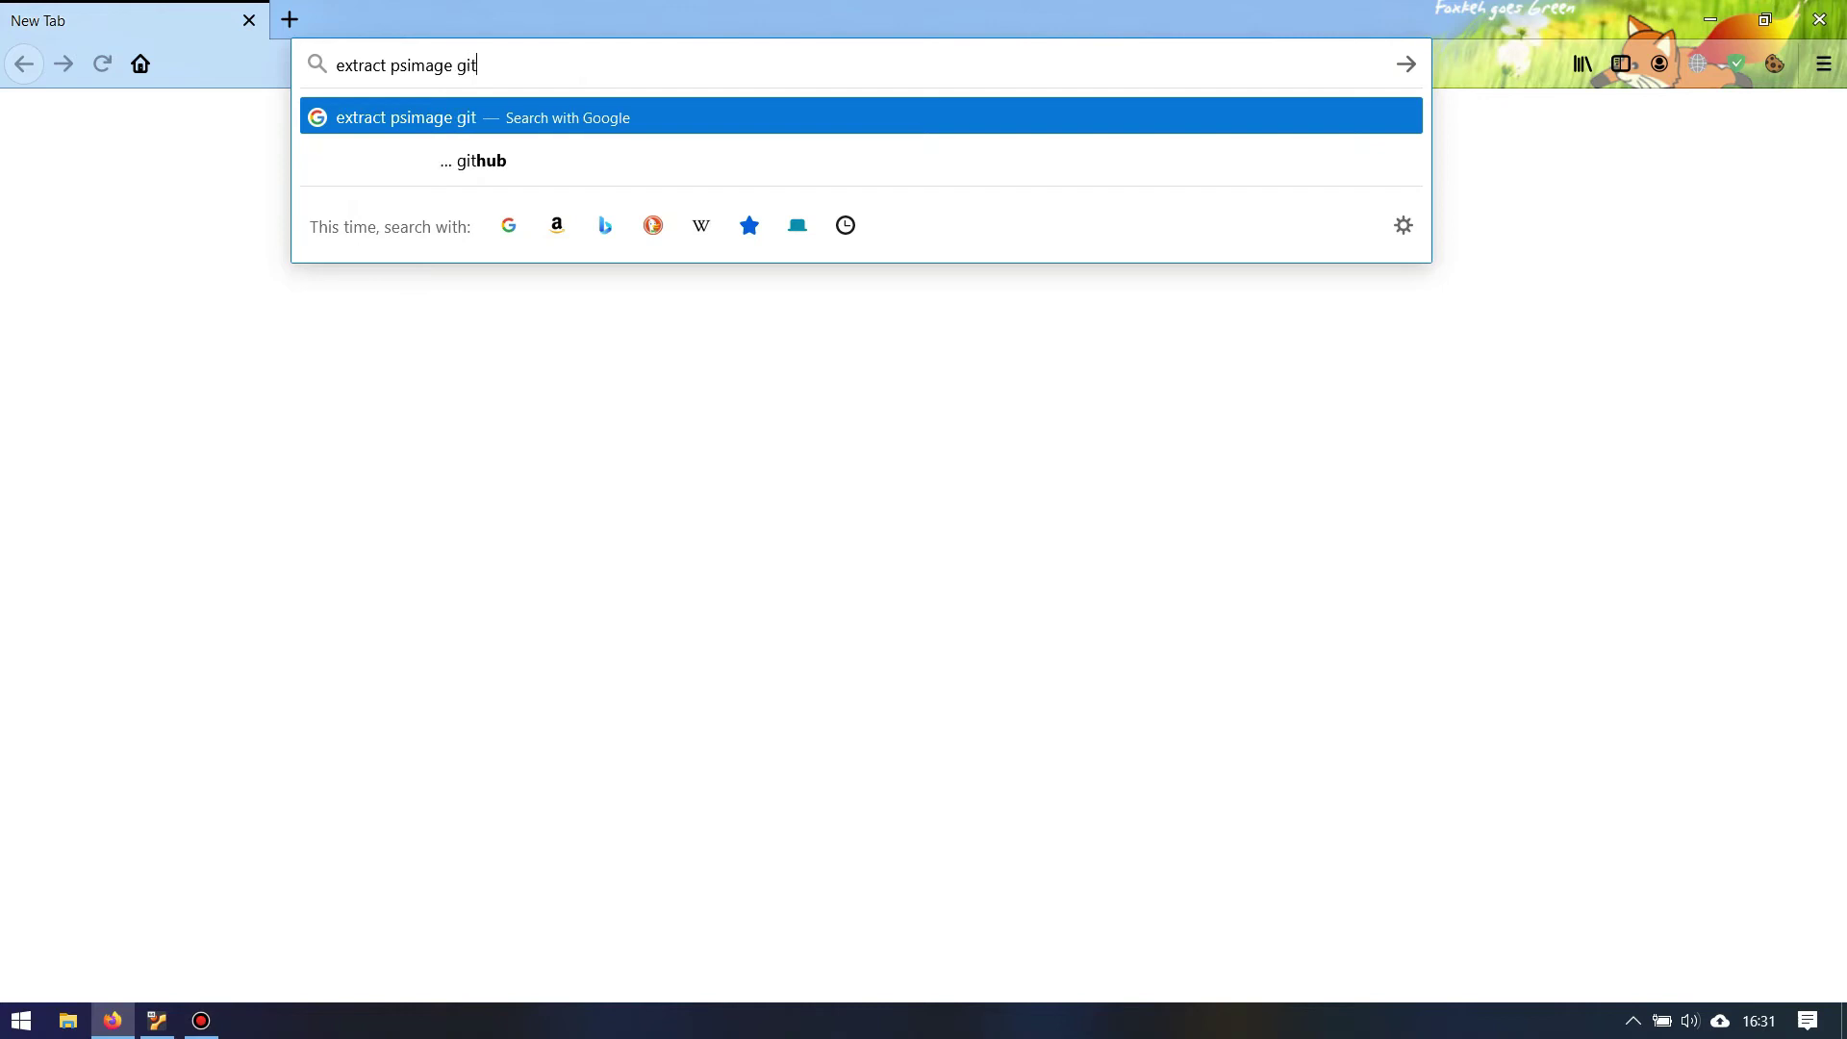
pyautogui.press('Return')
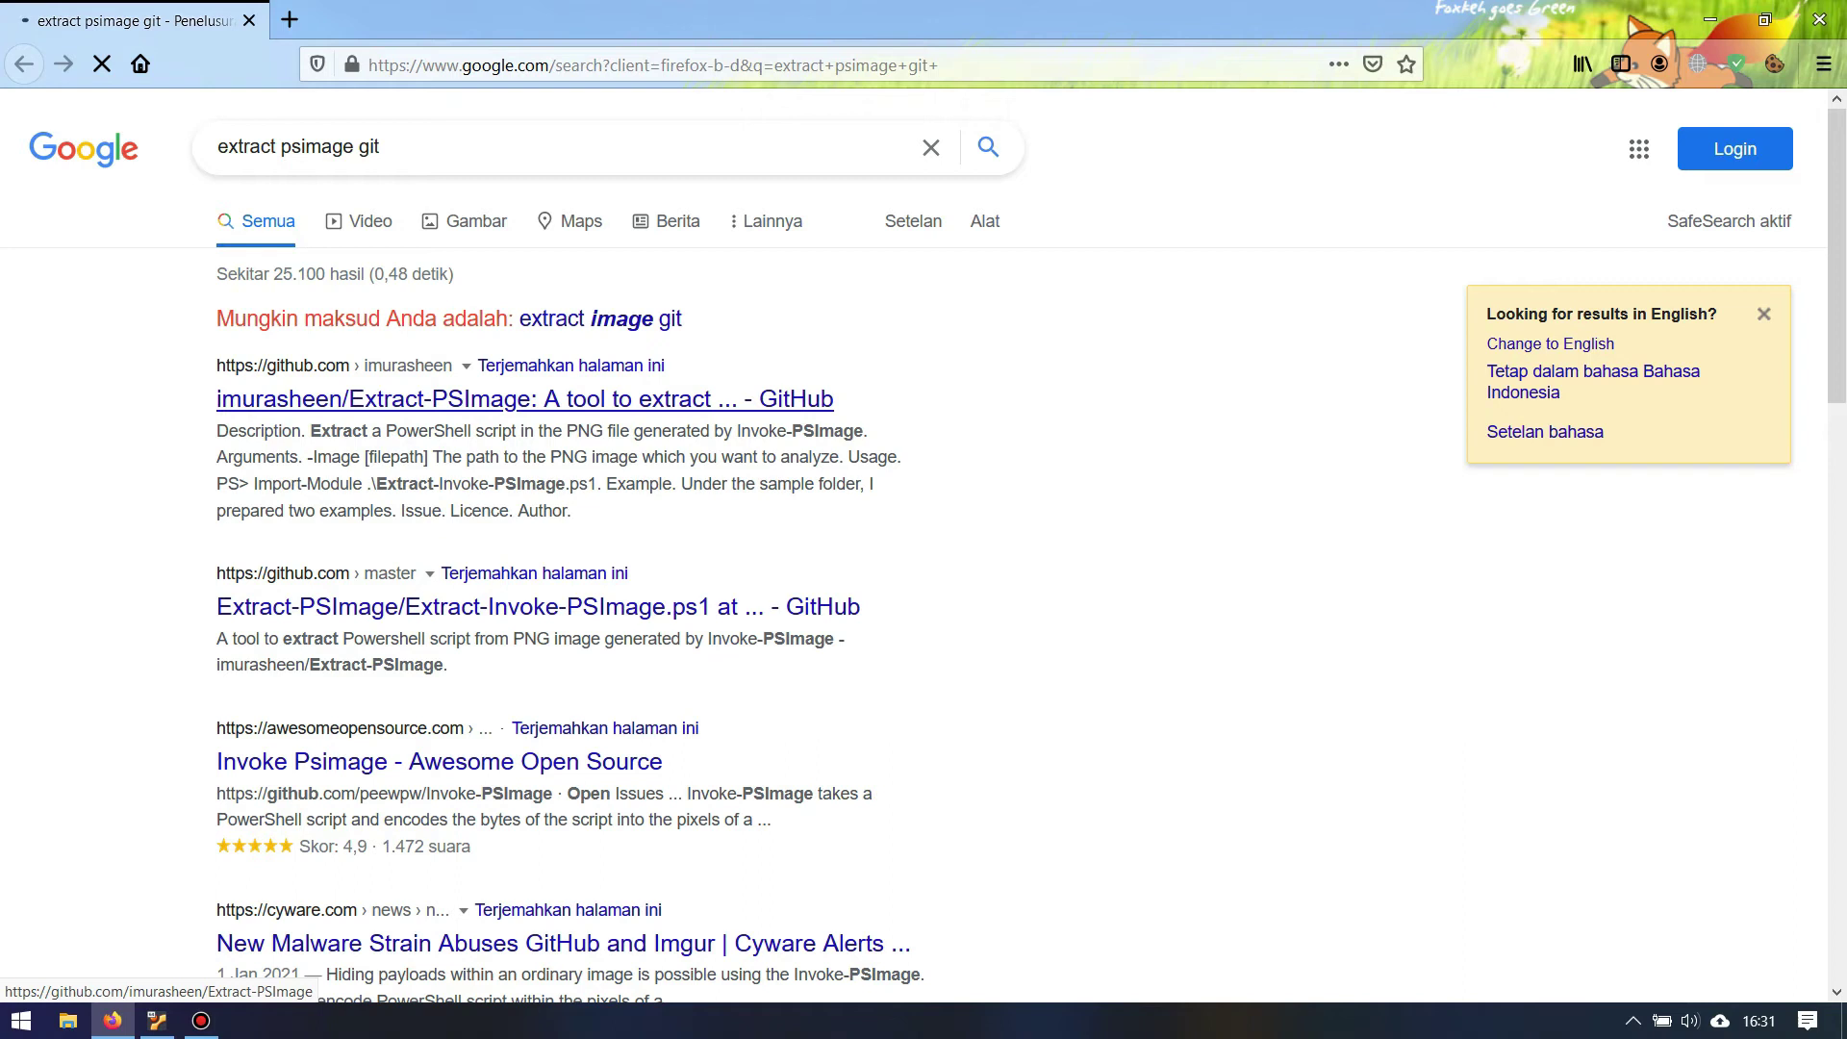
# Open the imurasheen/Extract-PSImage GitHub result in a new tab and read the README's description of the tool.
pyautogui.rightClick(395, 398)
pyautogui.click(443, 412)
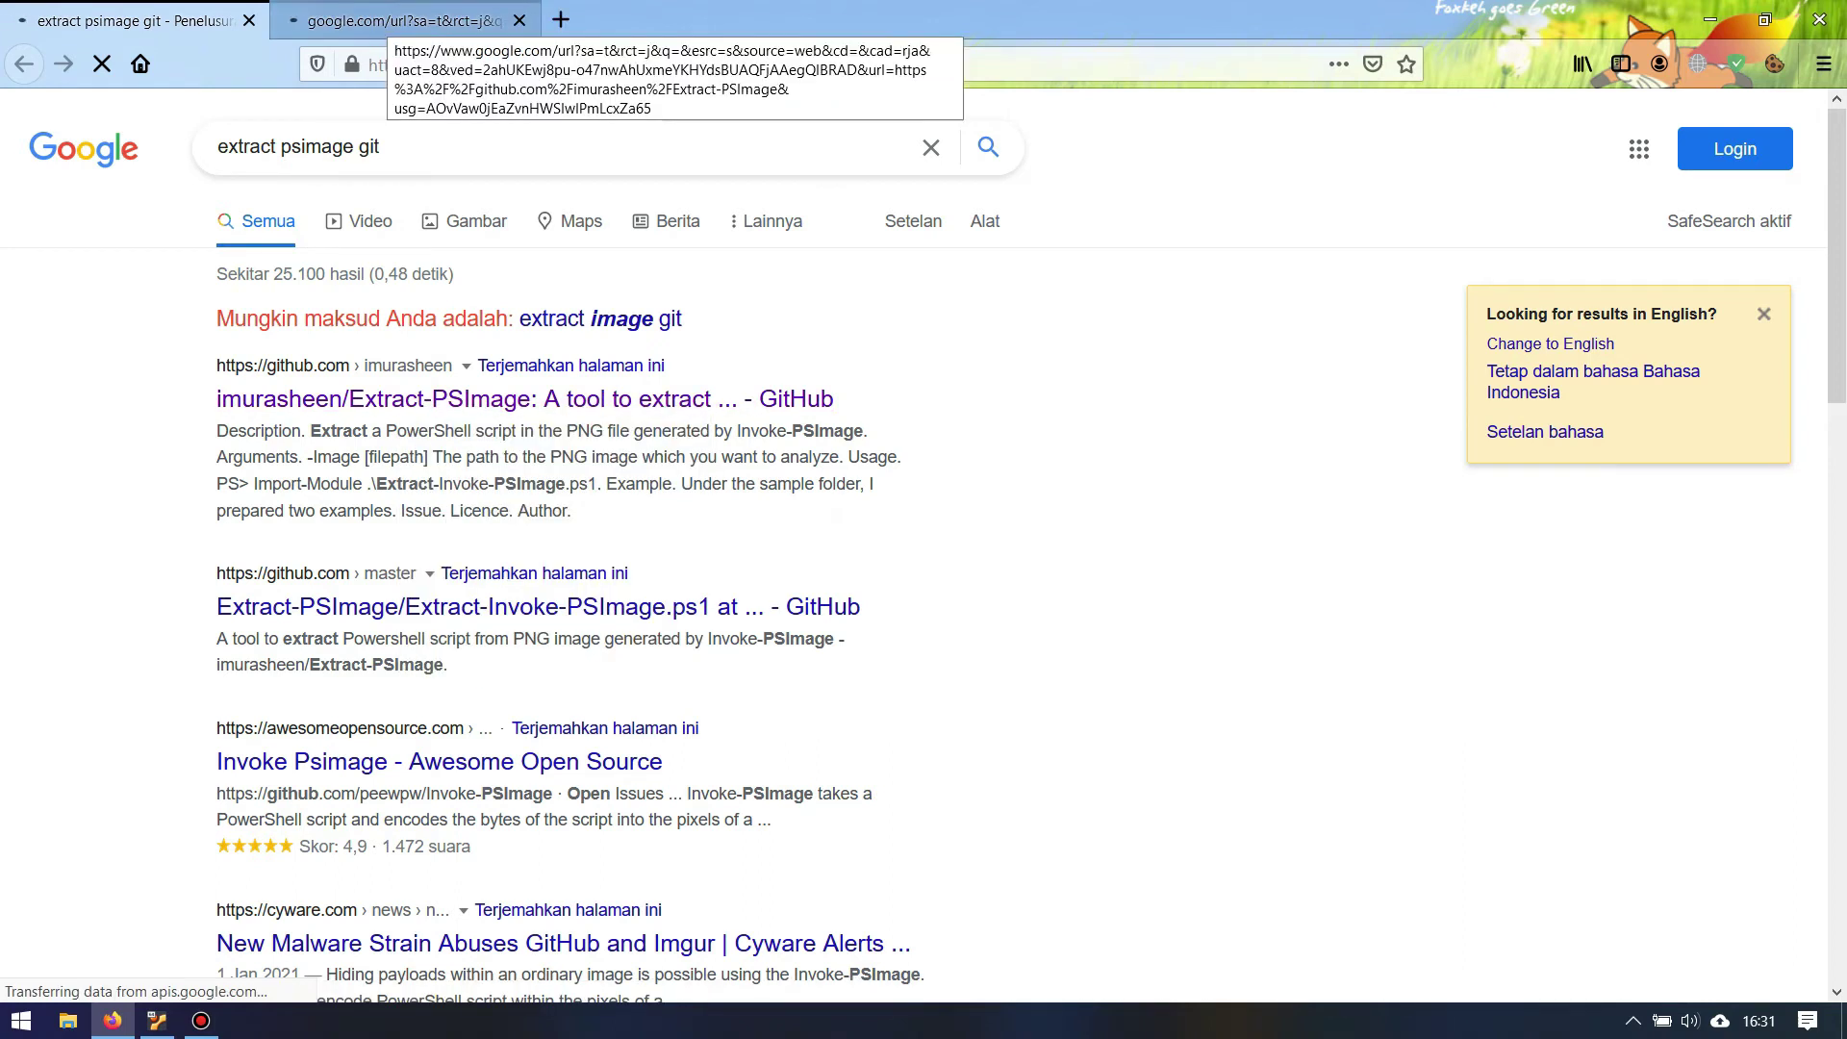
pyautogui.click(404, 20)
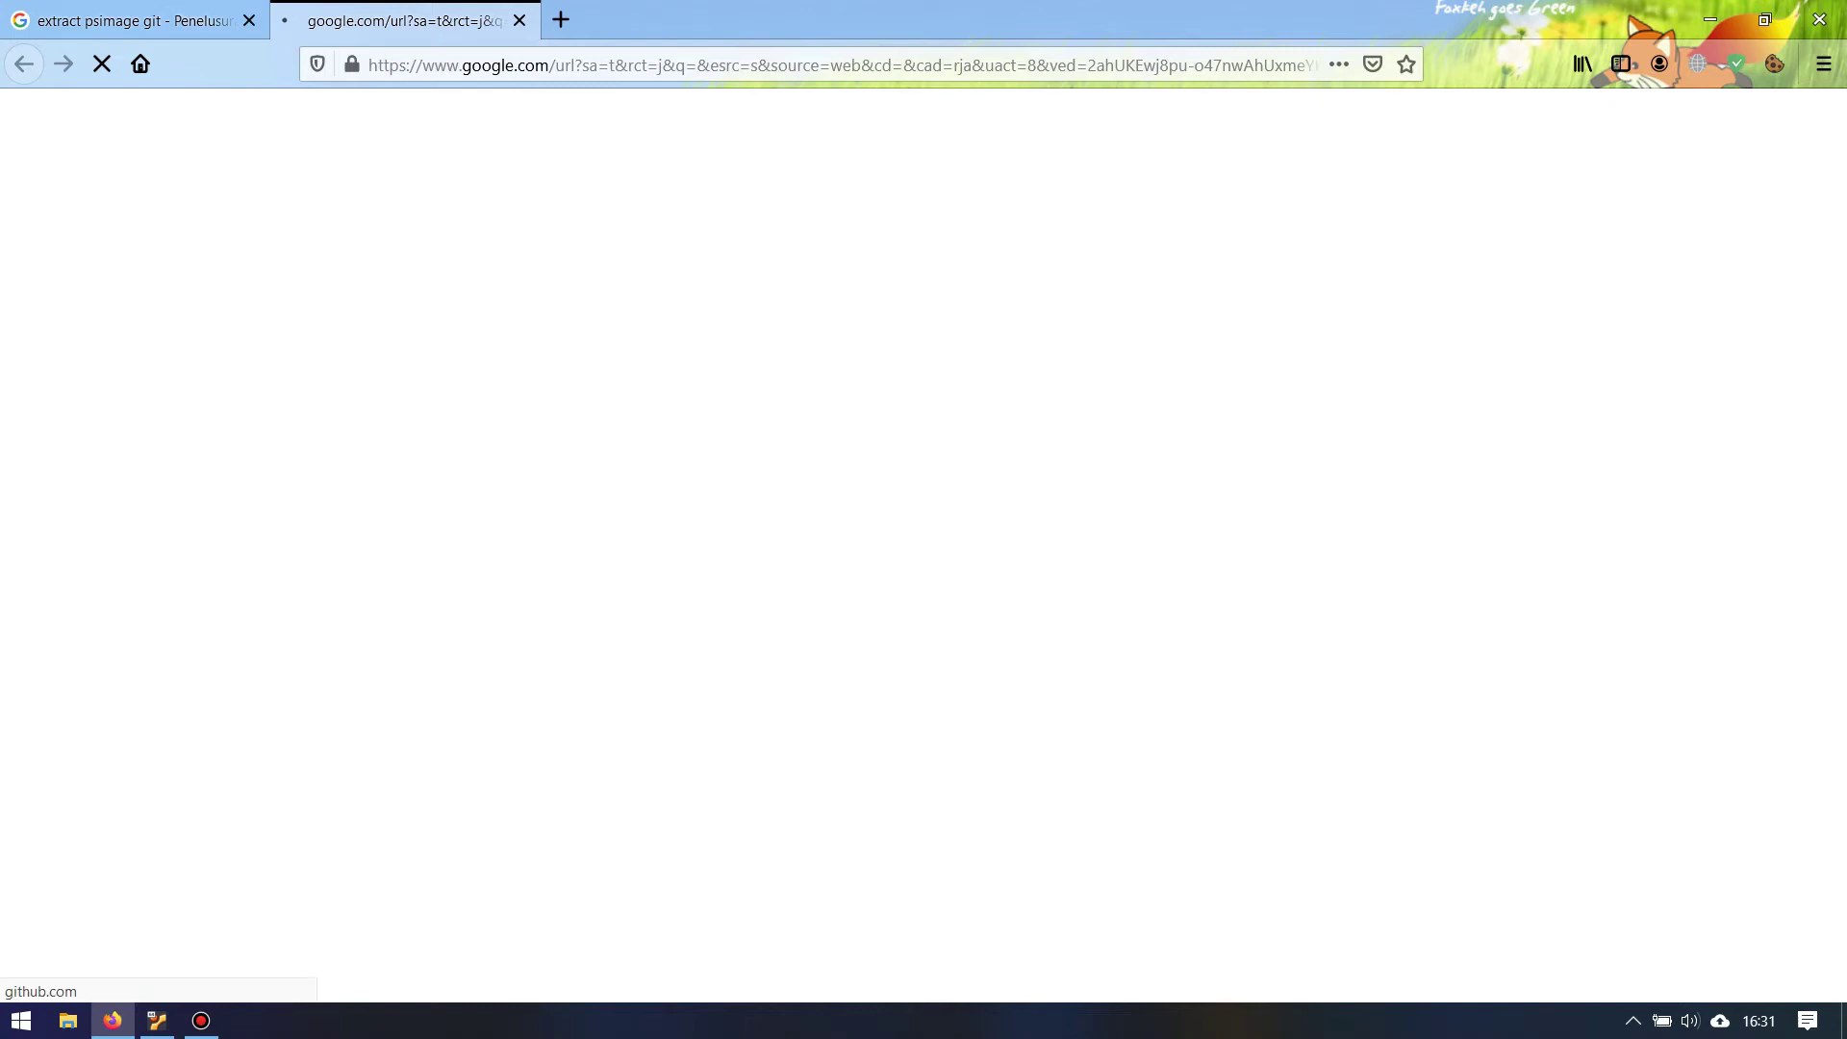
pyautogui.scroll(-3, 604, 445)
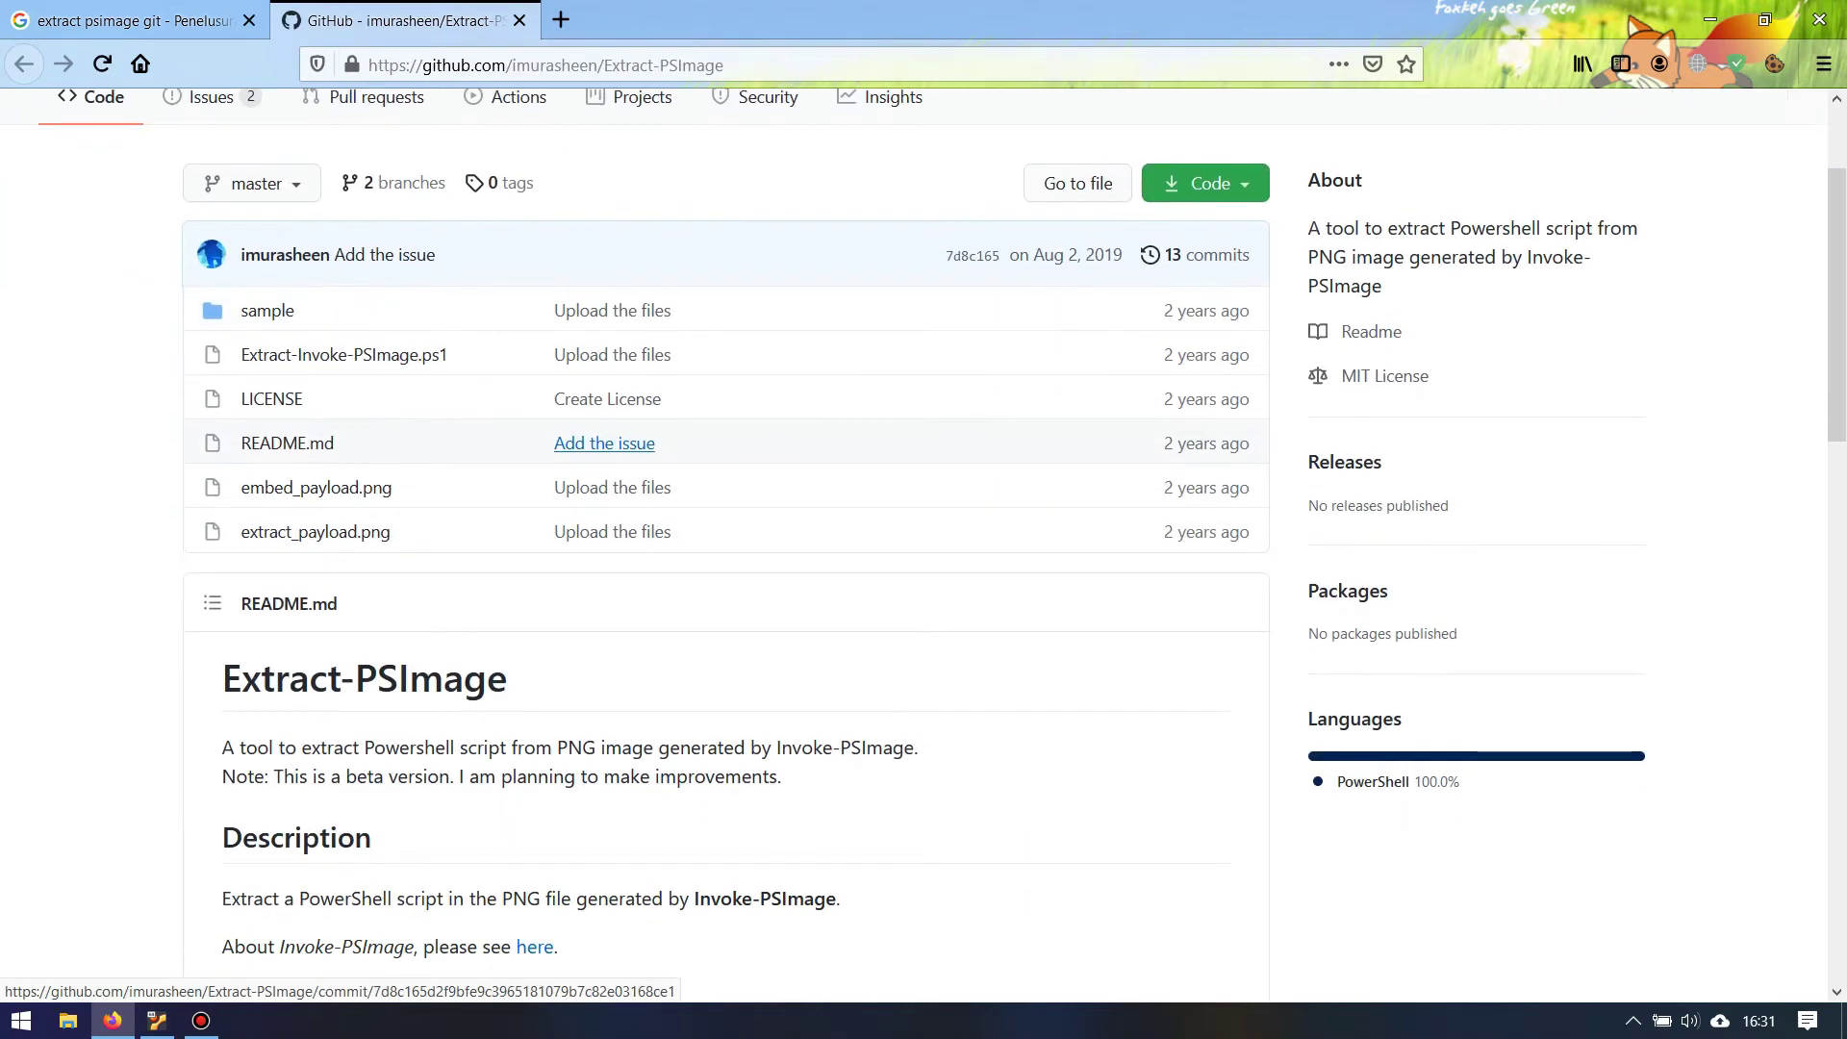
pyautogui.scroll(-3, 605, 445)
pyautogui.scroll(5, 606, 246)
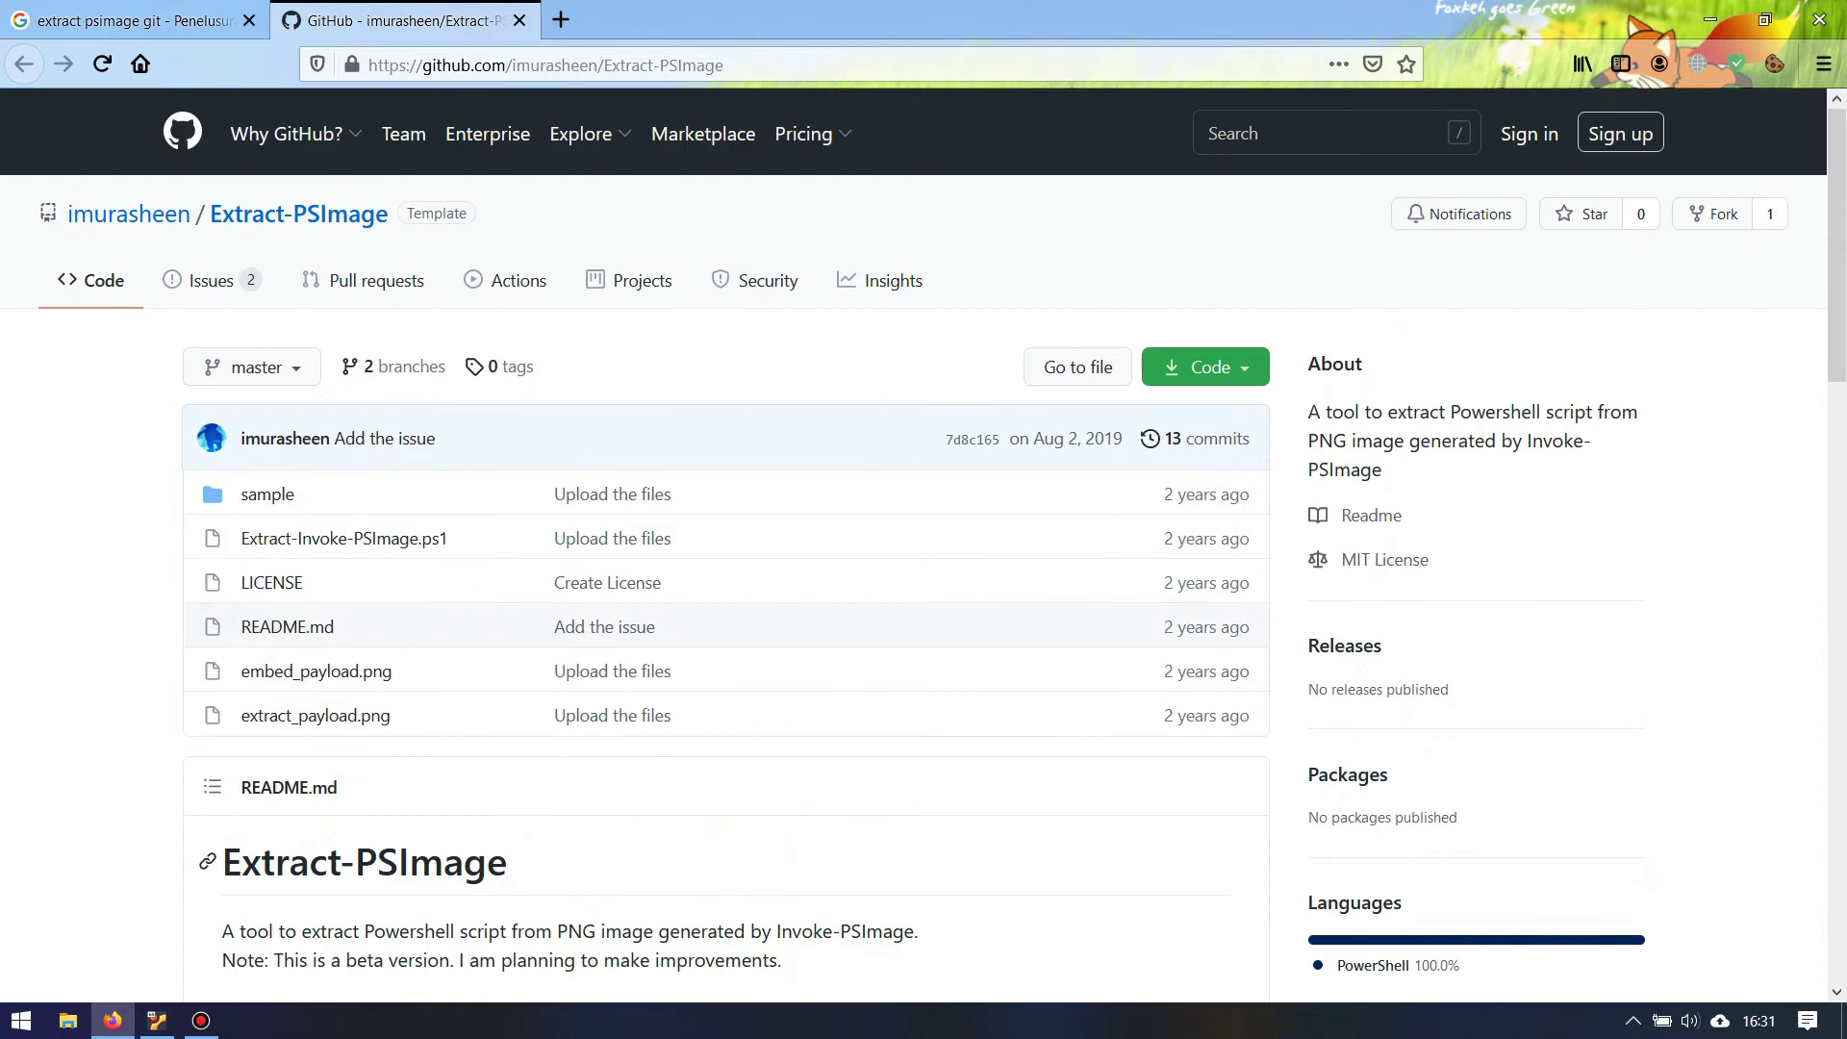
pyautogui.scroll(-3, 923, 546)
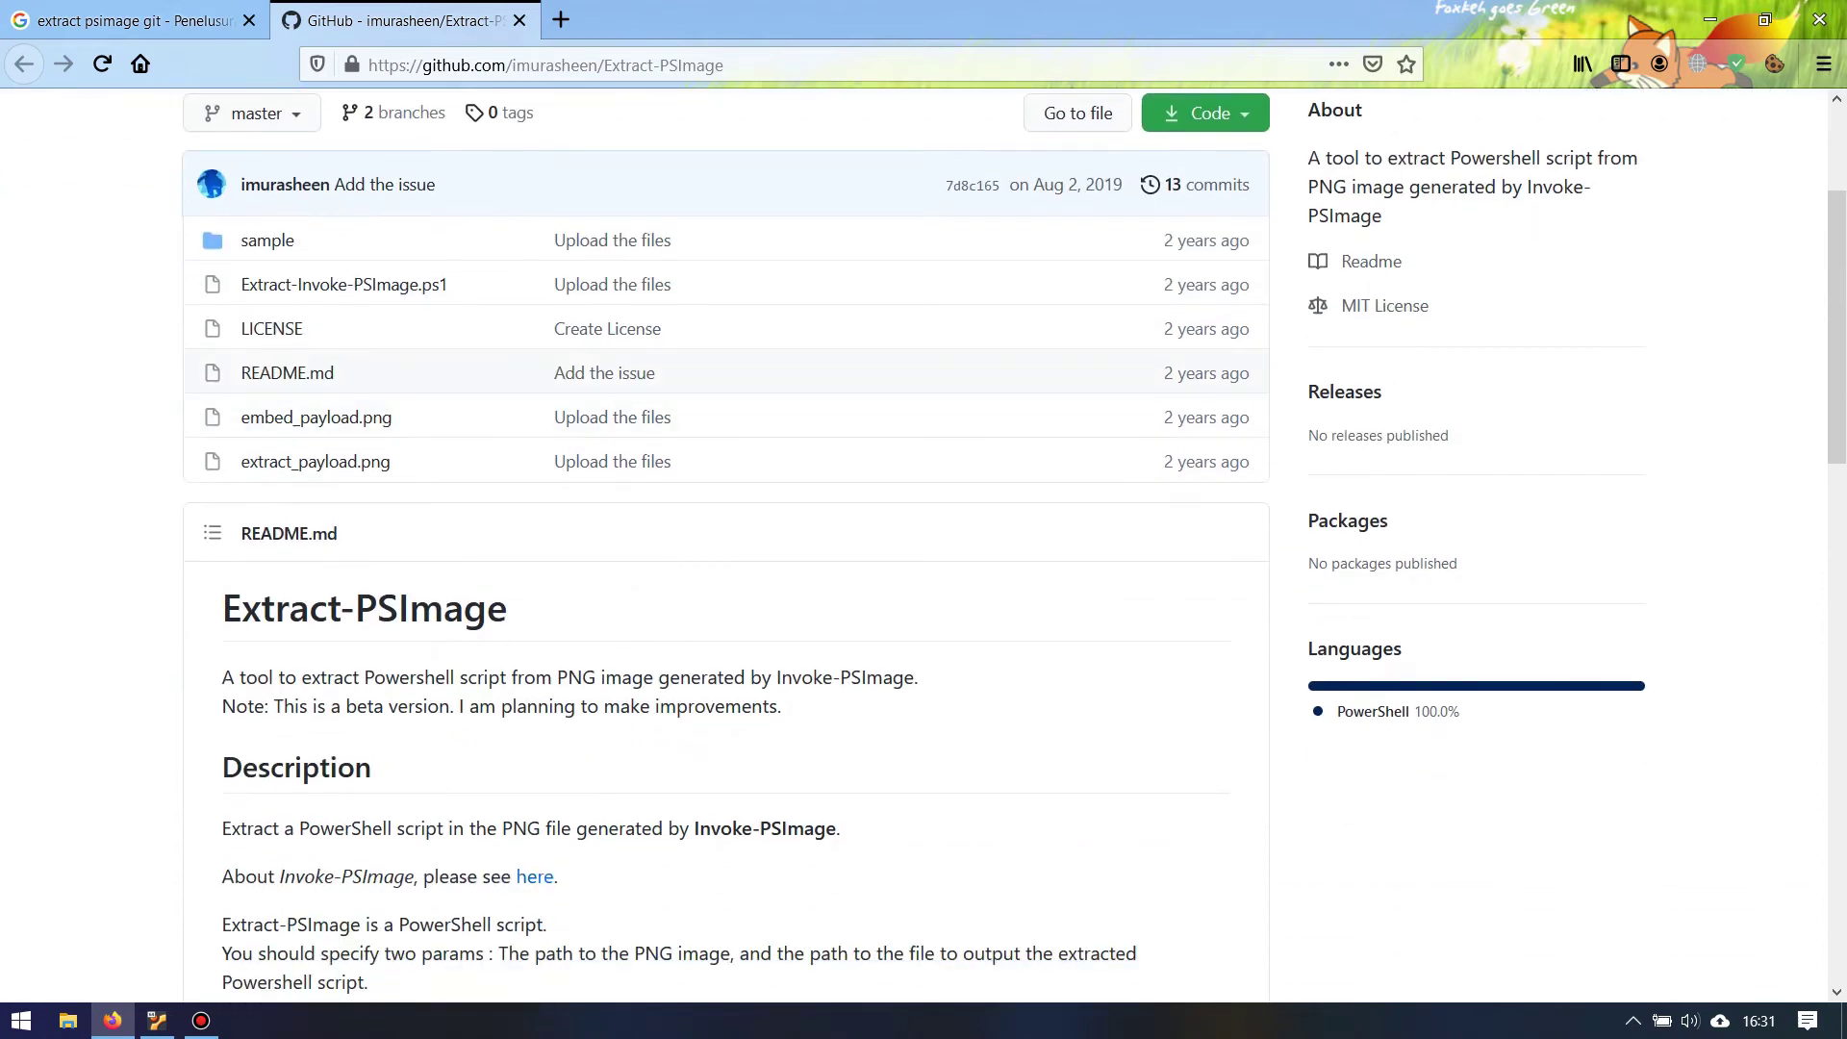
pyautogui.scroll(-3, 923, 545)
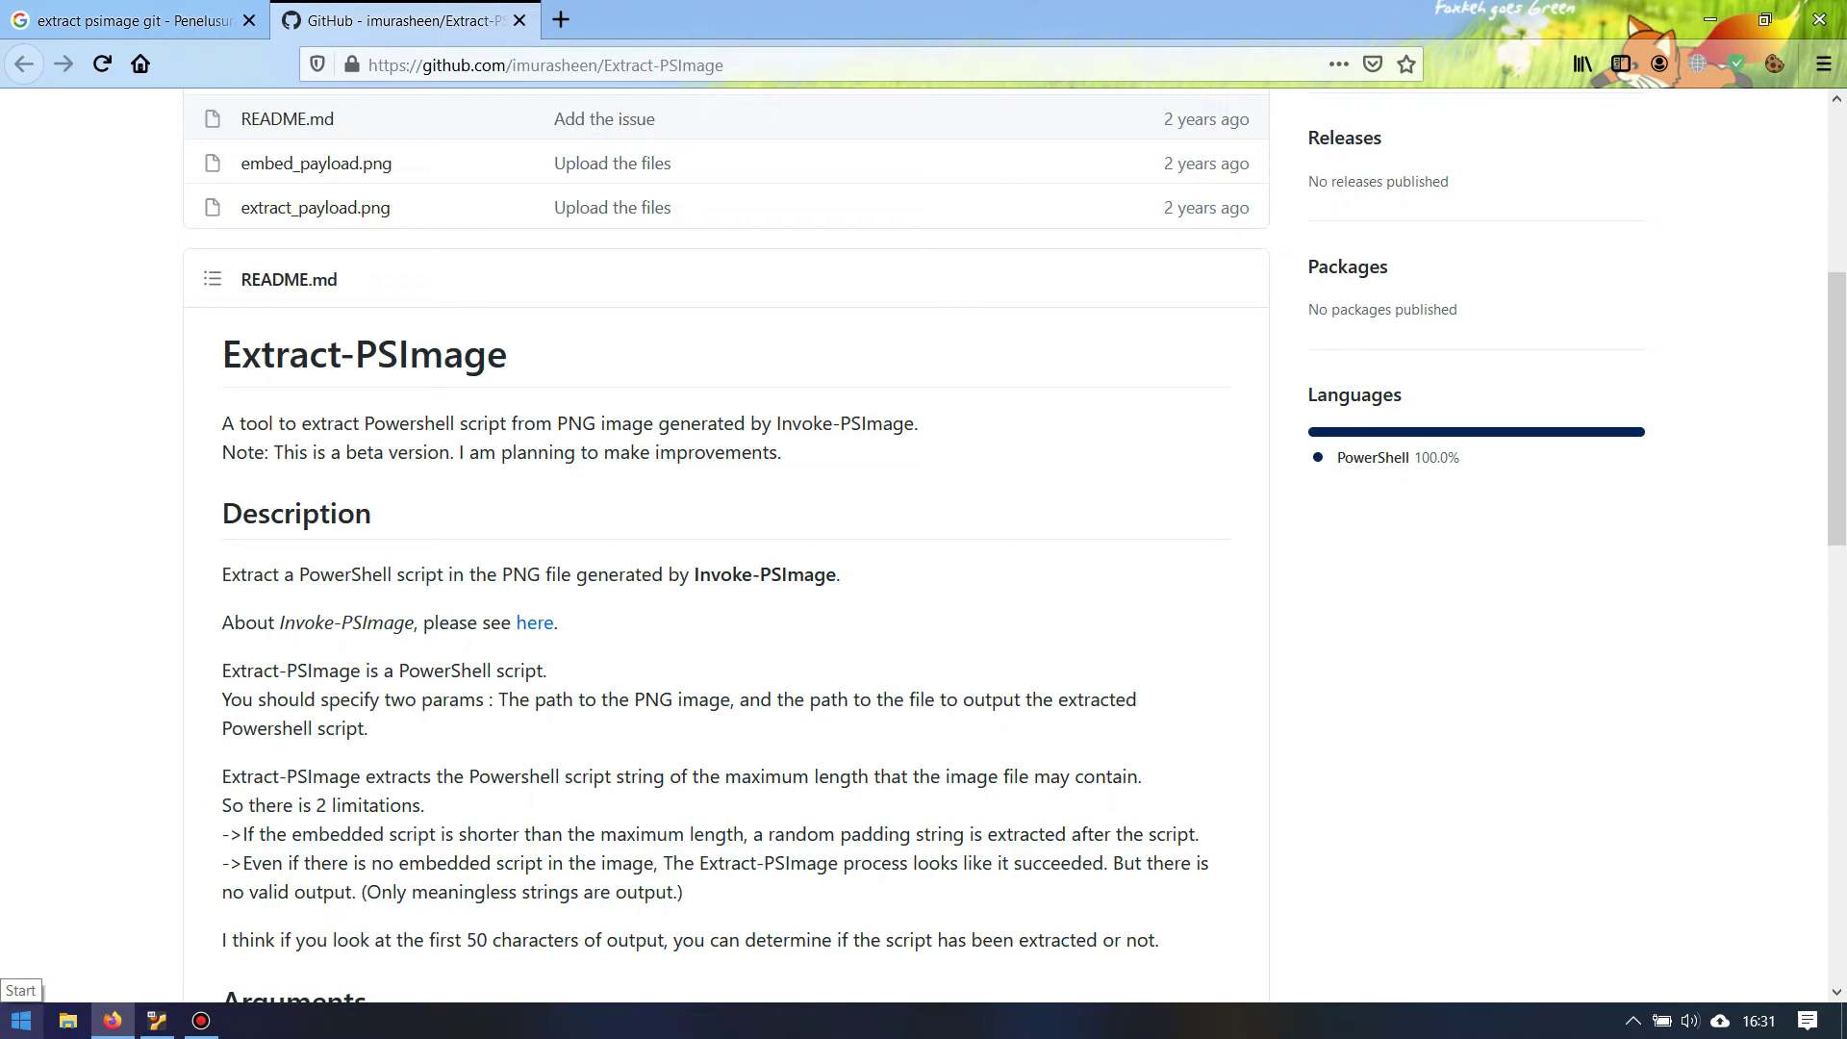
# Open Windows Security and turn off real-time protection in the virus and threat protection settings.
pyautogui.click(21, 1020)
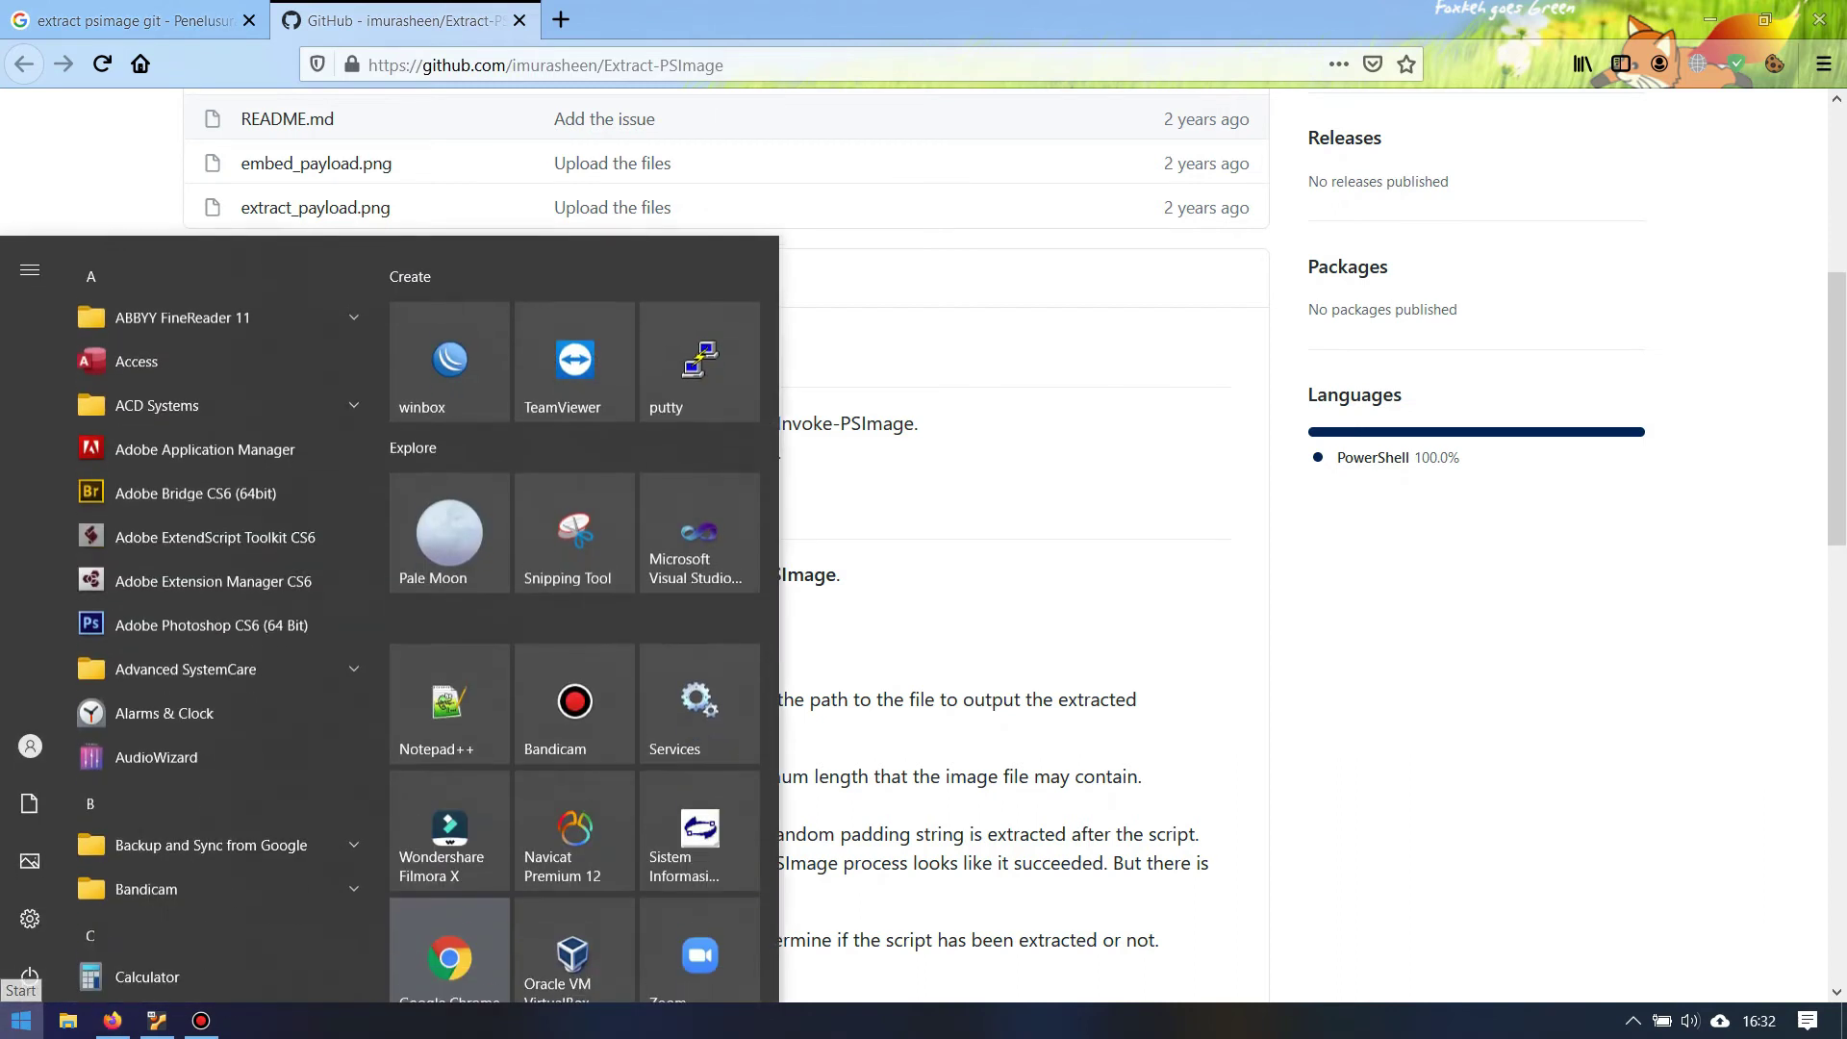
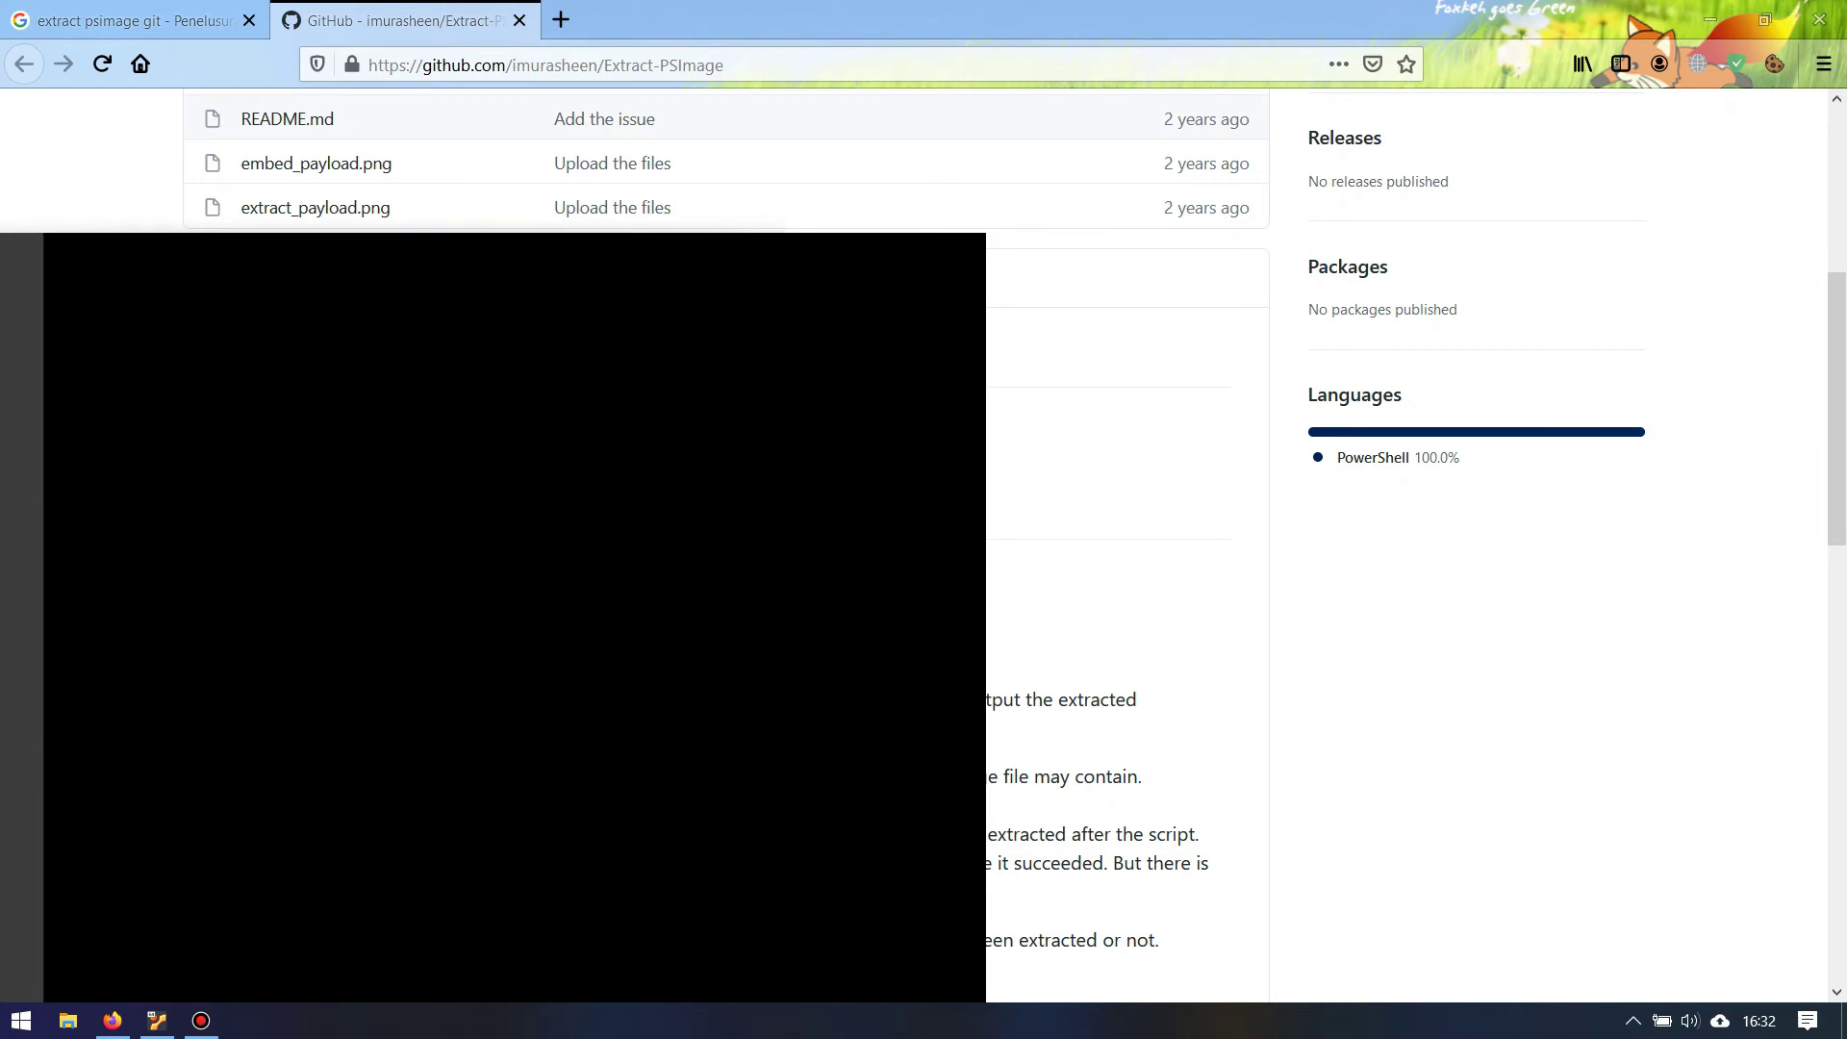
pyautogui.write('defe')
pyautogui.press('Return')
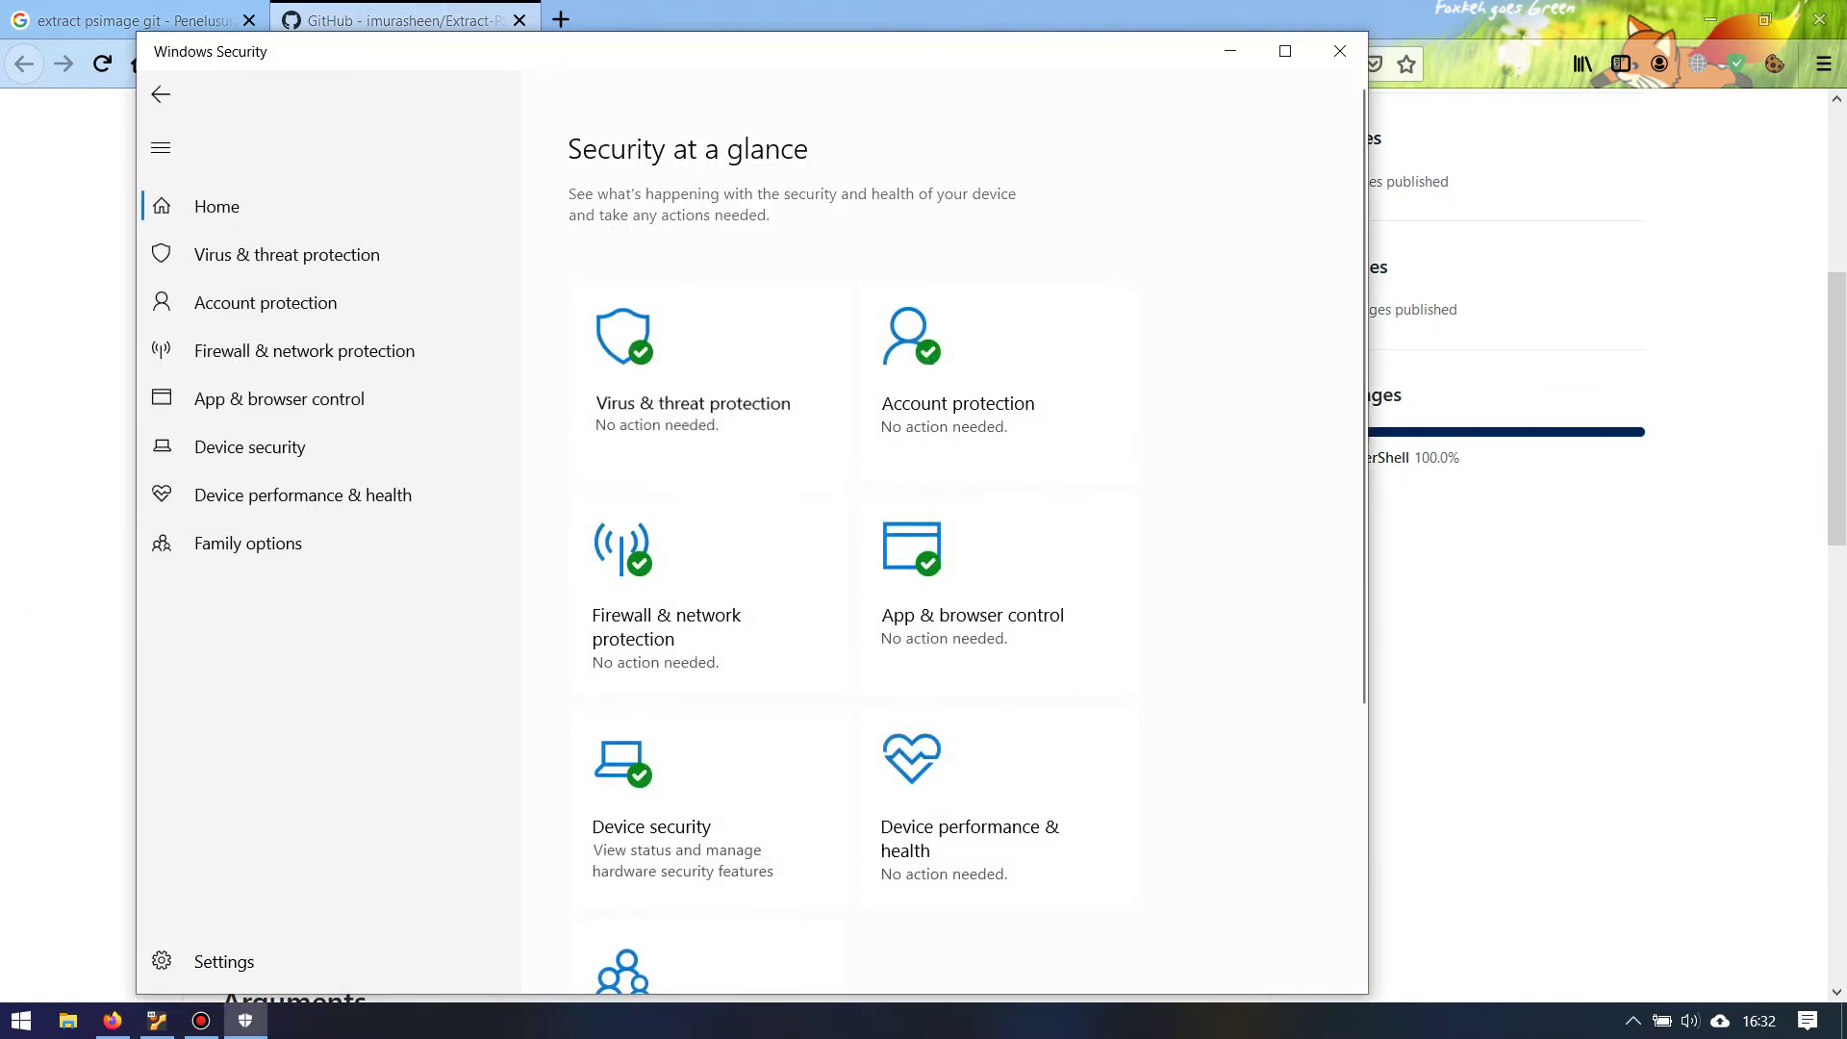
pyautogui.click(709, 383)
pyautogui.scroll(-3, 630, 769)
pyautogui.click(630, 752)
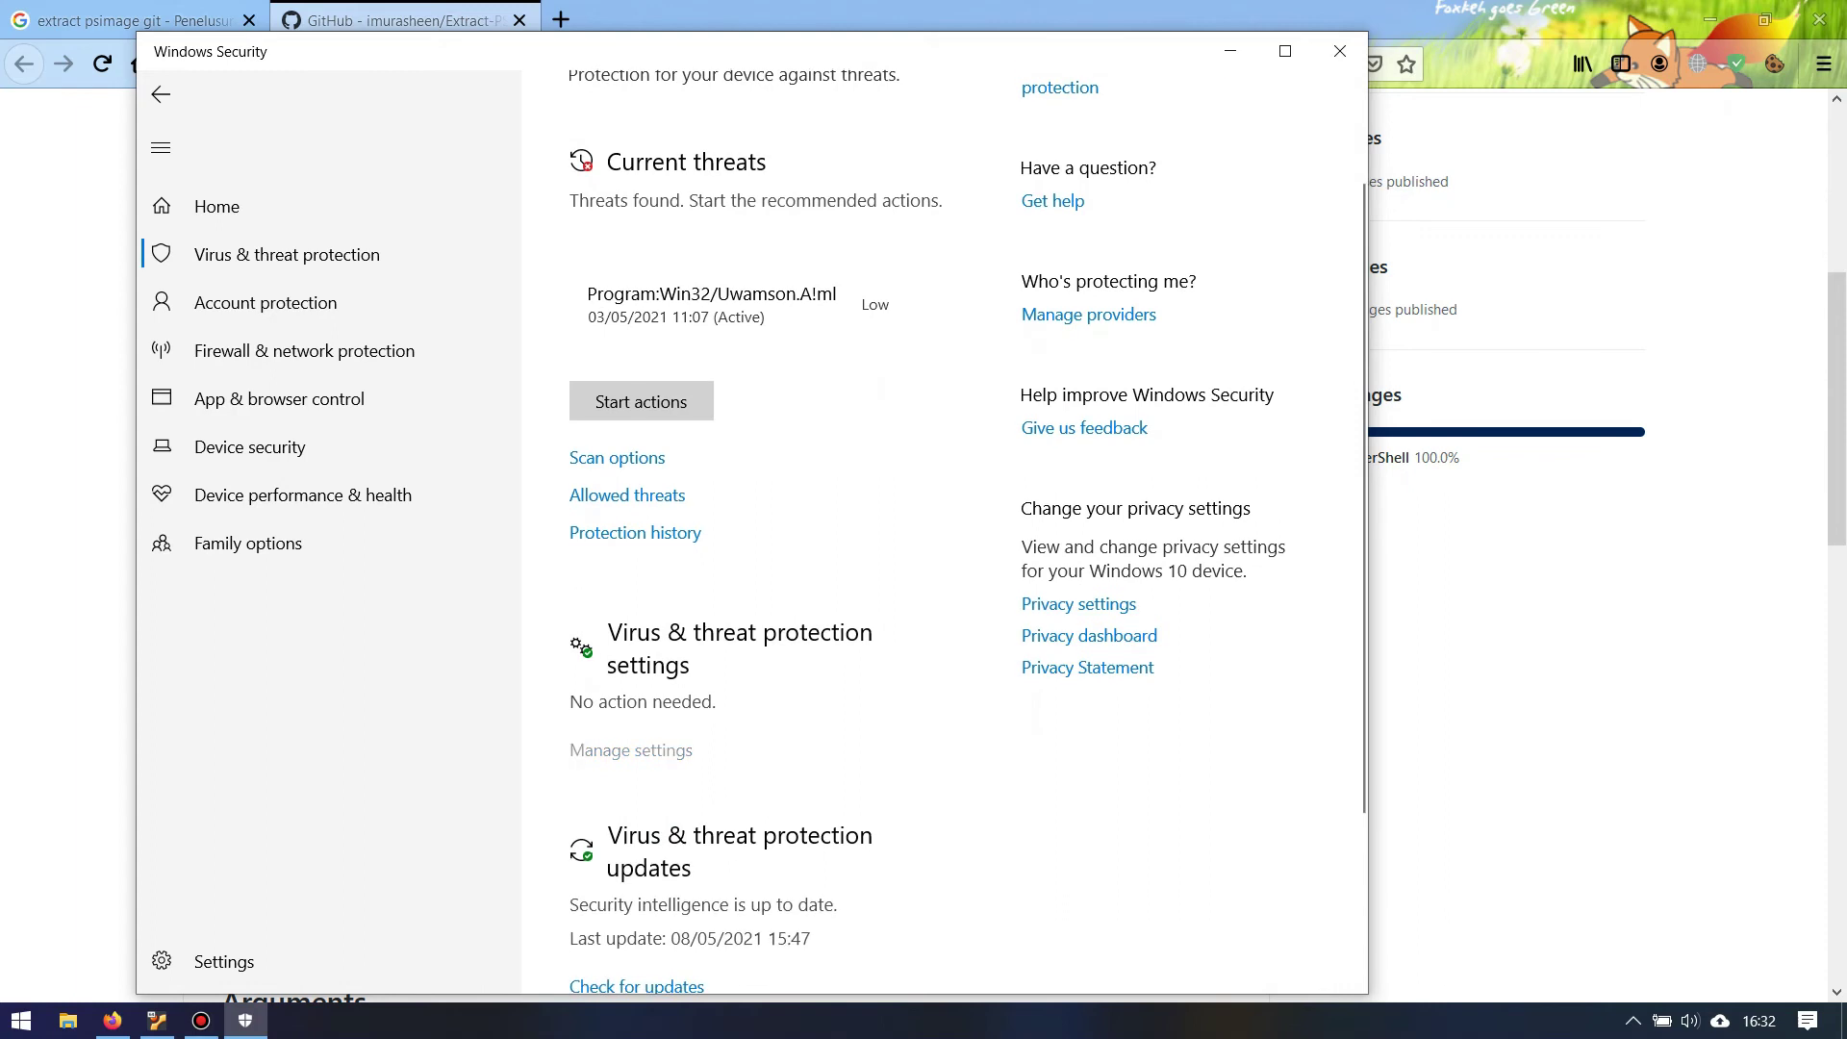
pyautogui.click(594, 479)
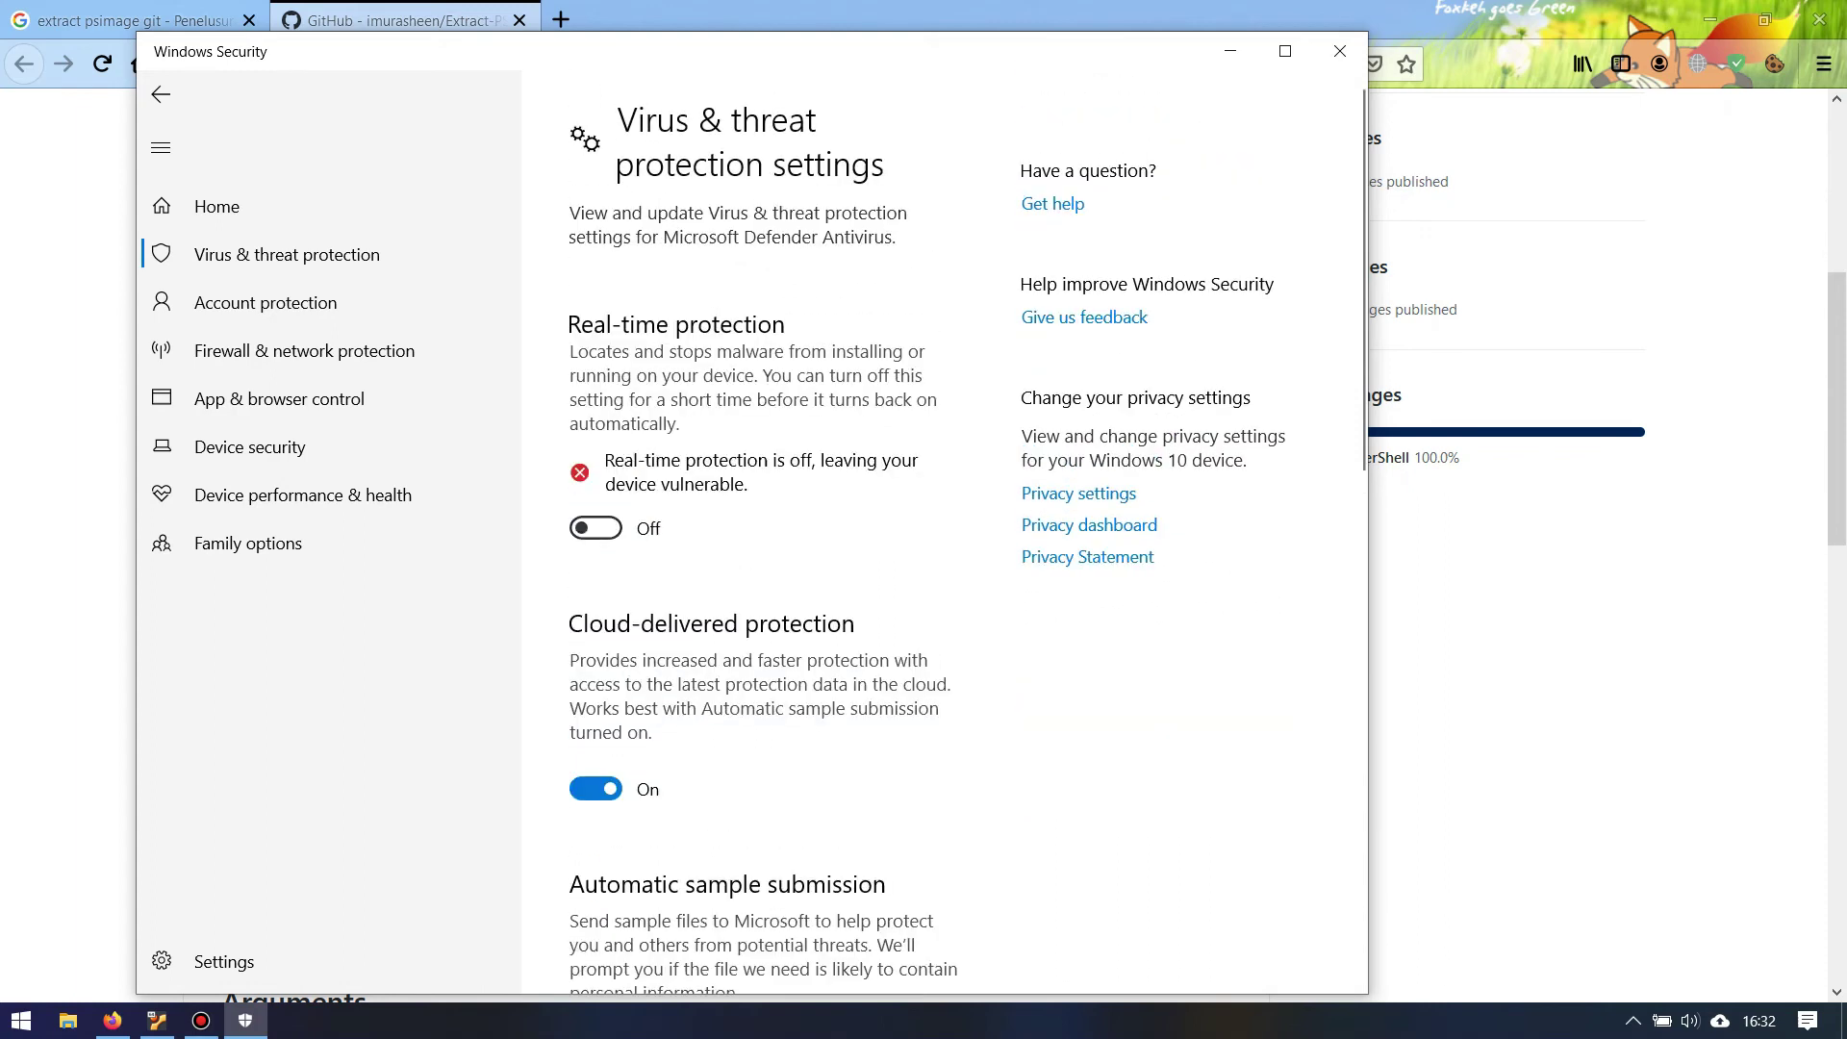
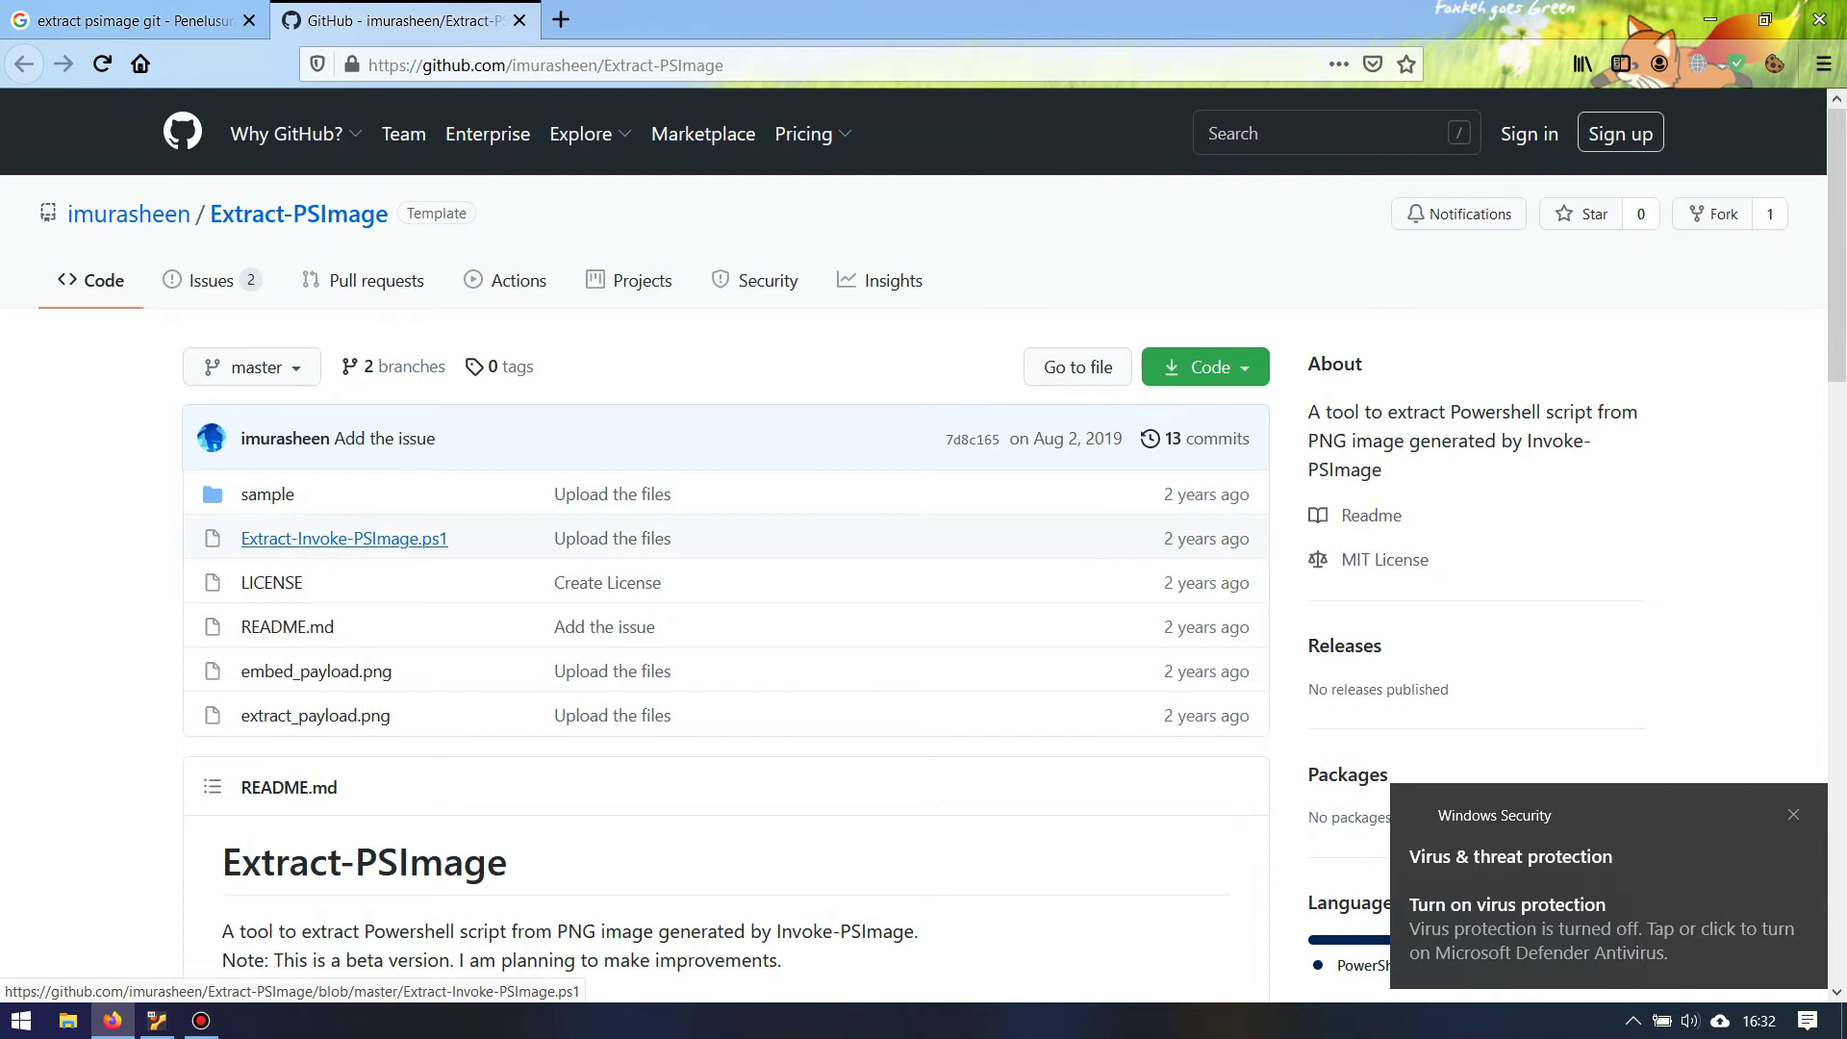
# Download the Extract-PSImage repository as a ZIP into a new folder named ps on the Desktop.
pyautogui.click(1206, 367)
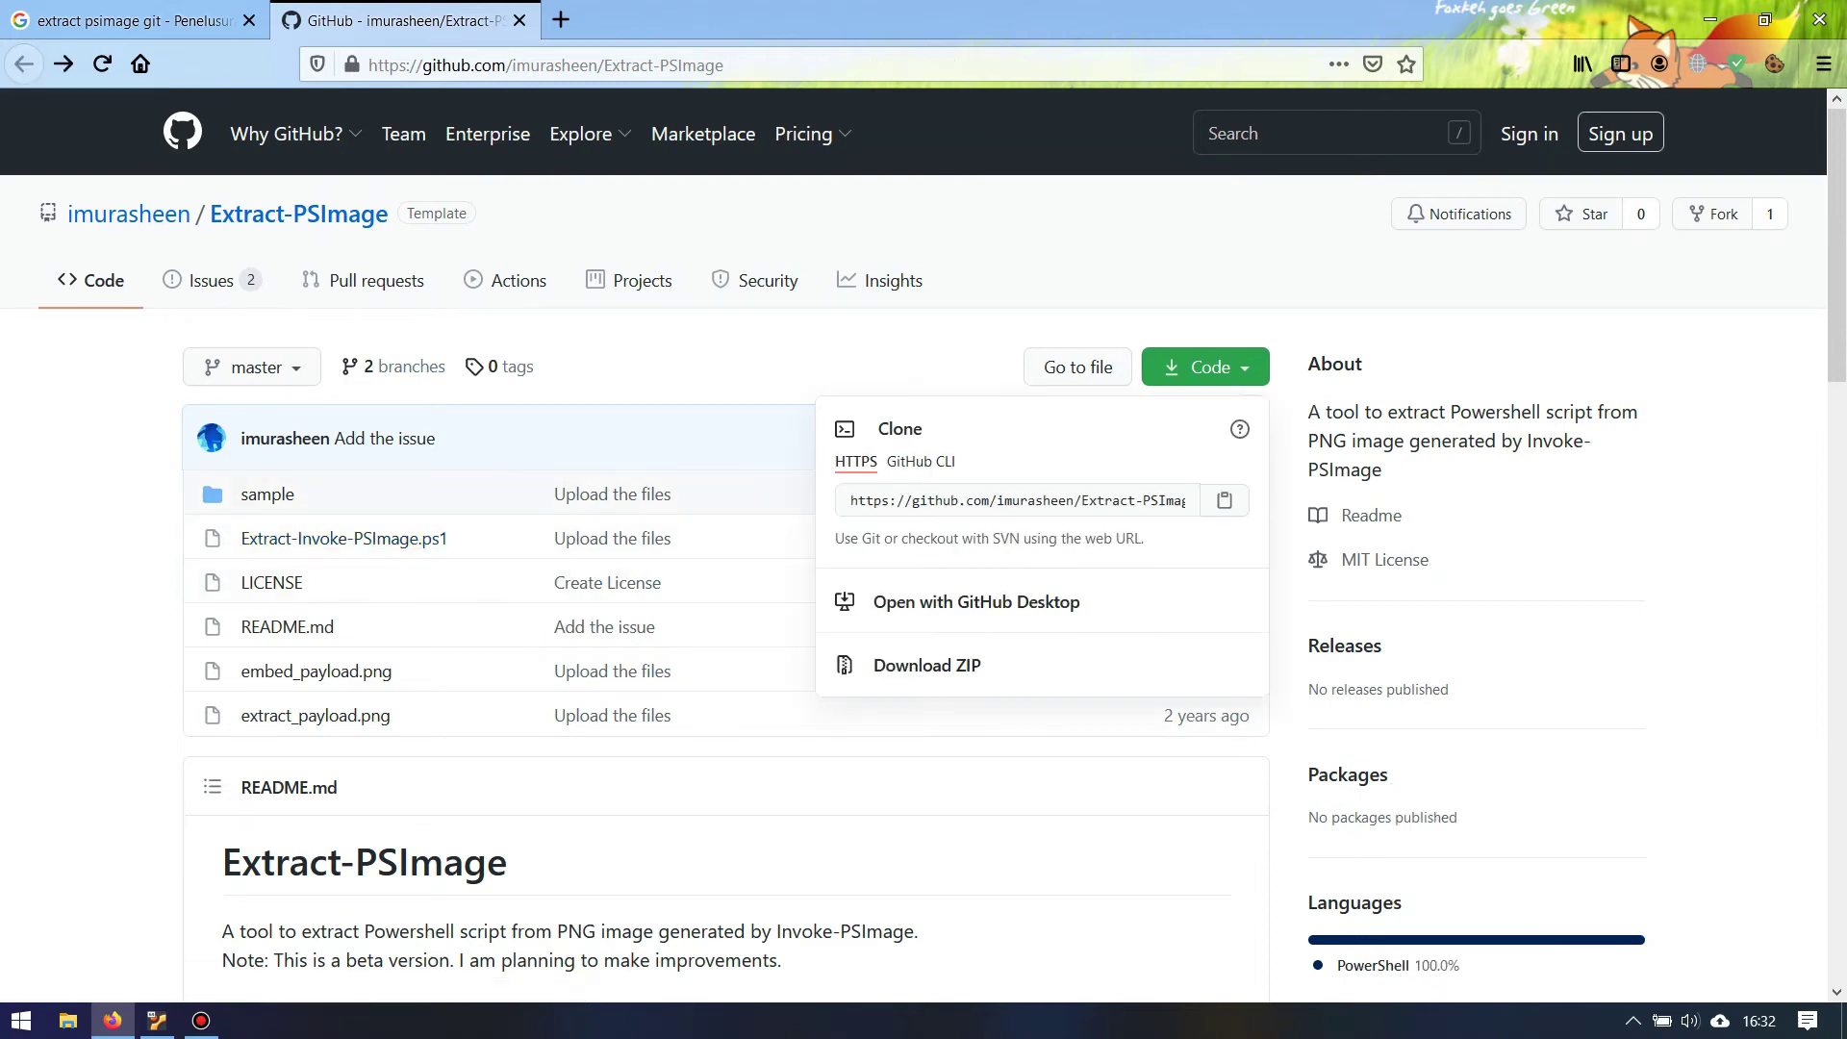
pyautogui.click(926, 665)
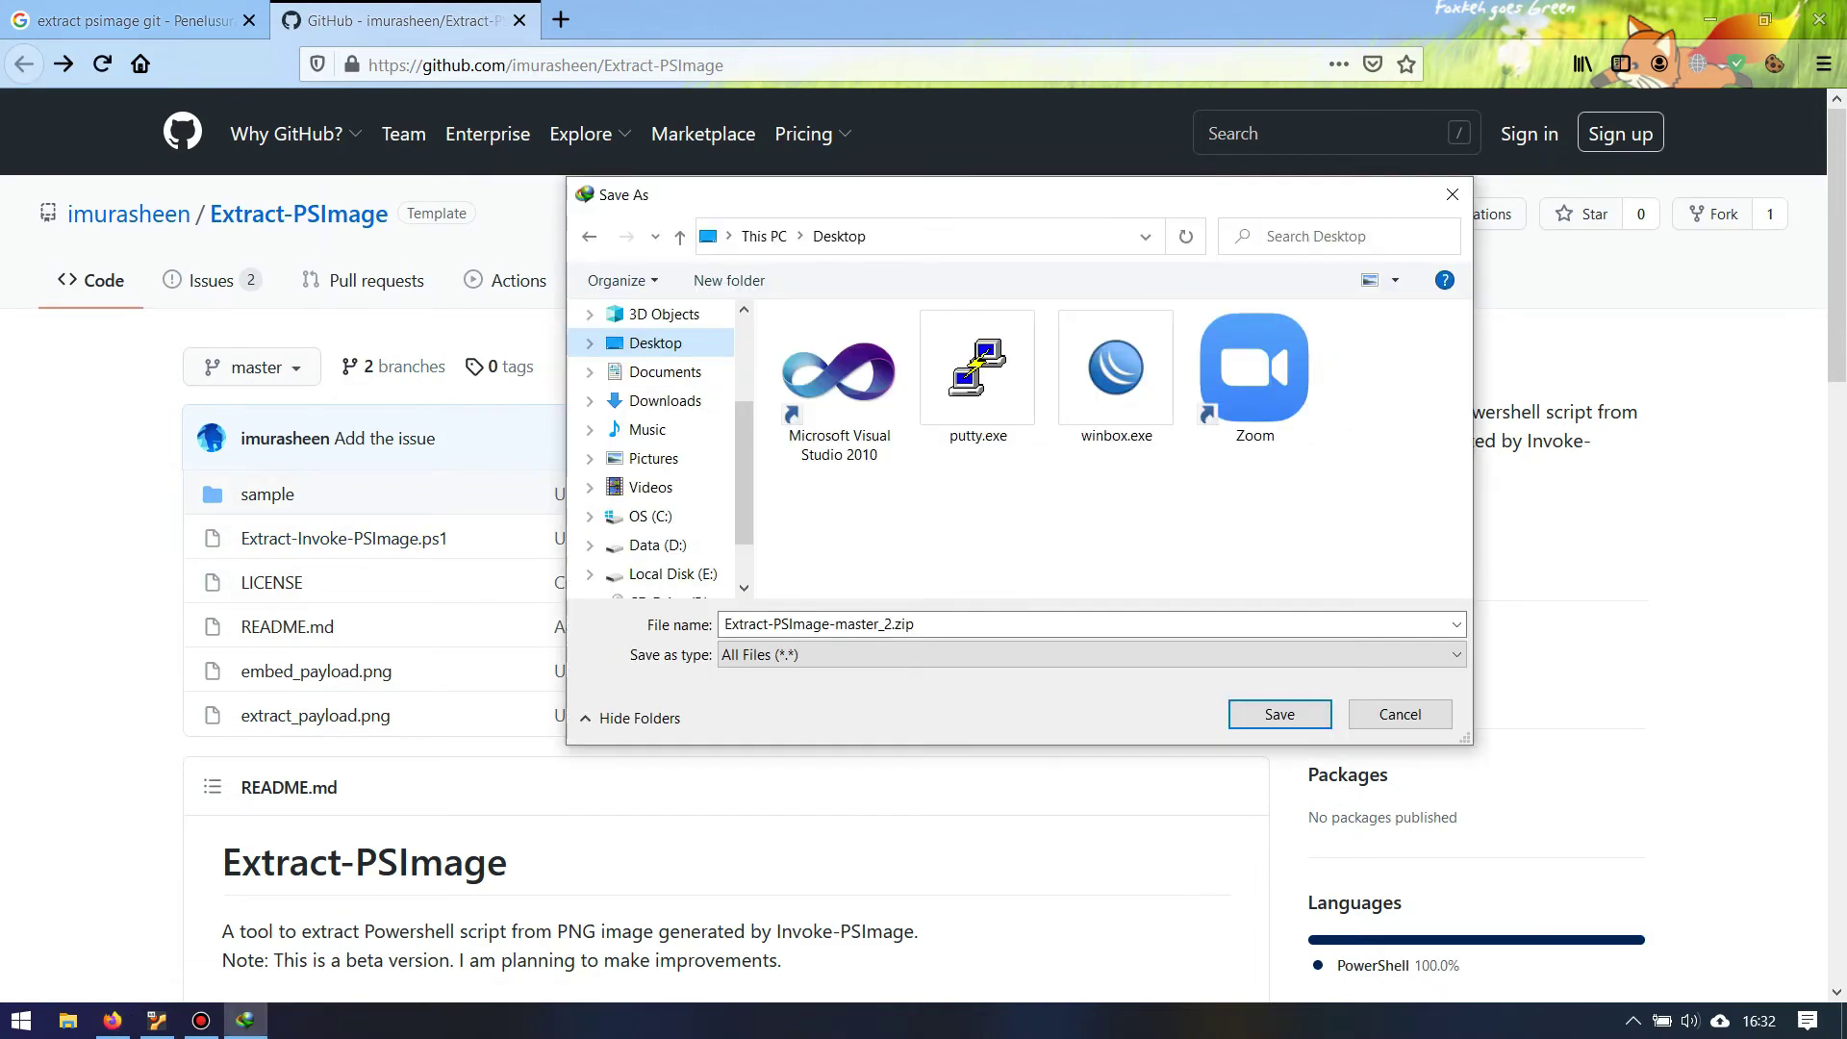
pyautogui.click(730, 280)
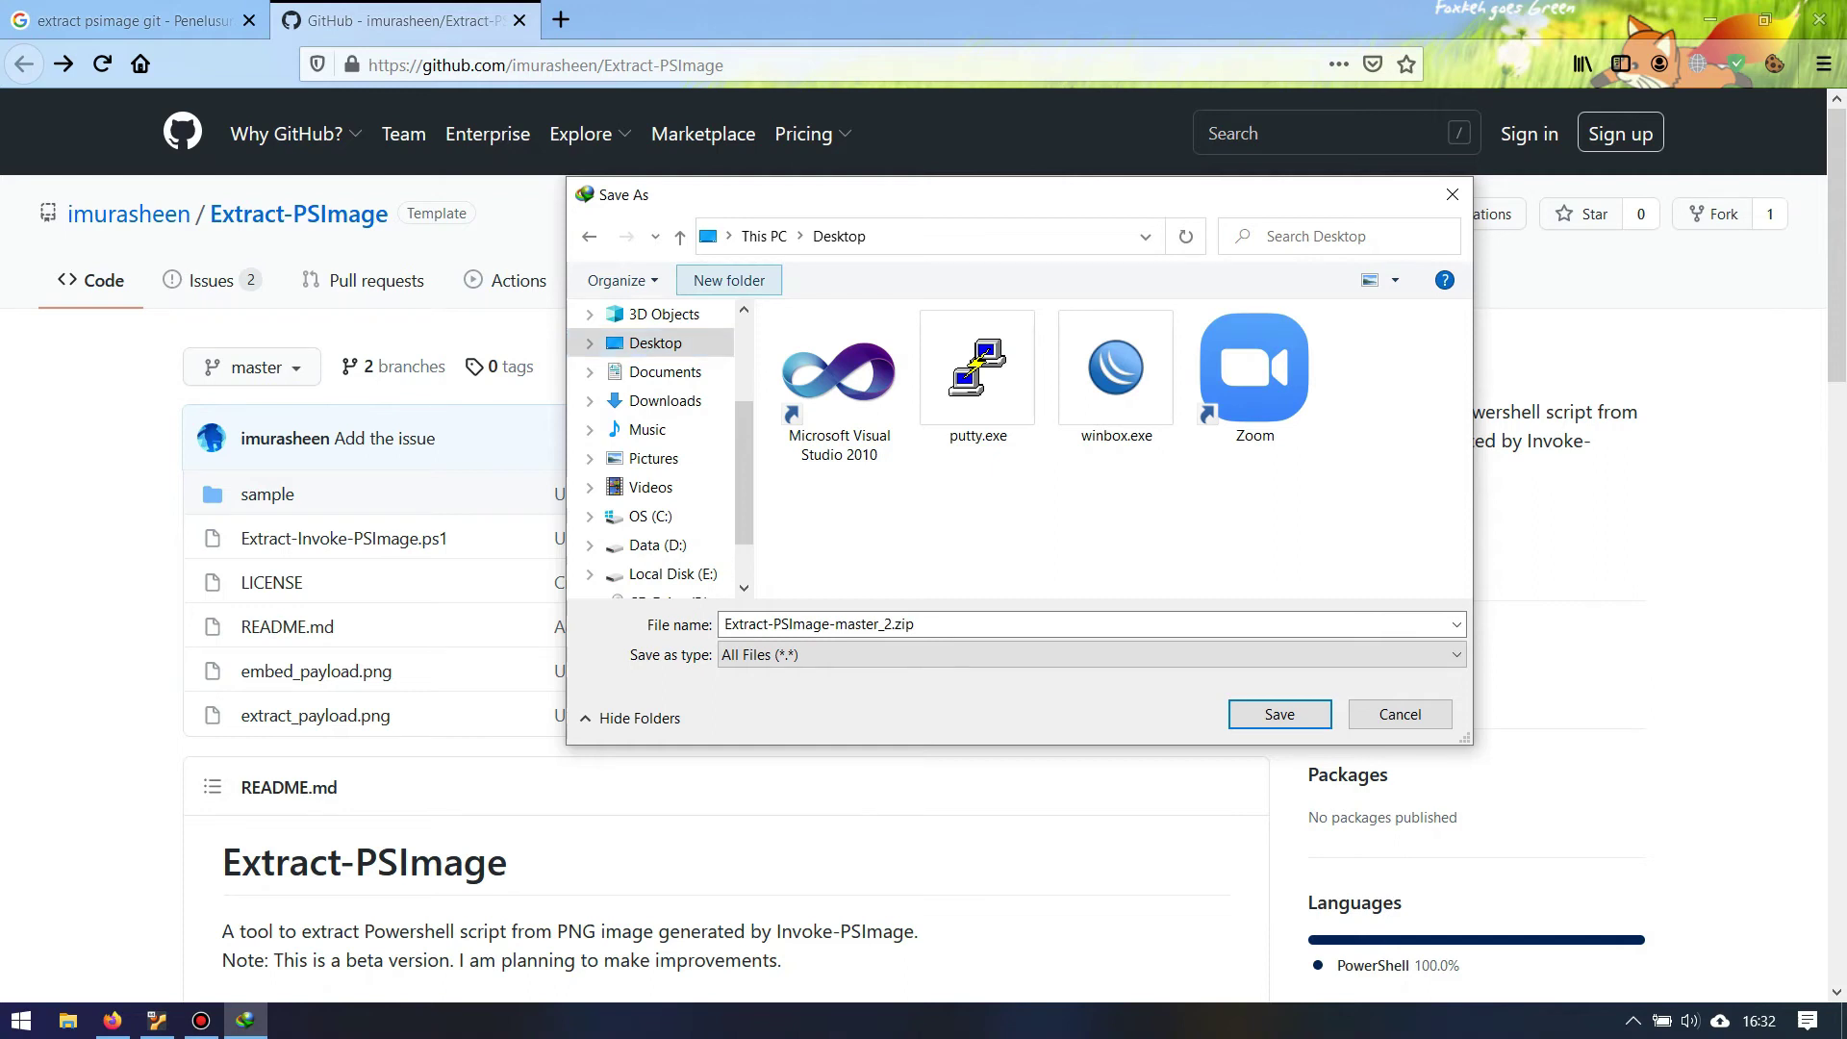
pyautogui.write('ps')
pyautogui.press('Return')
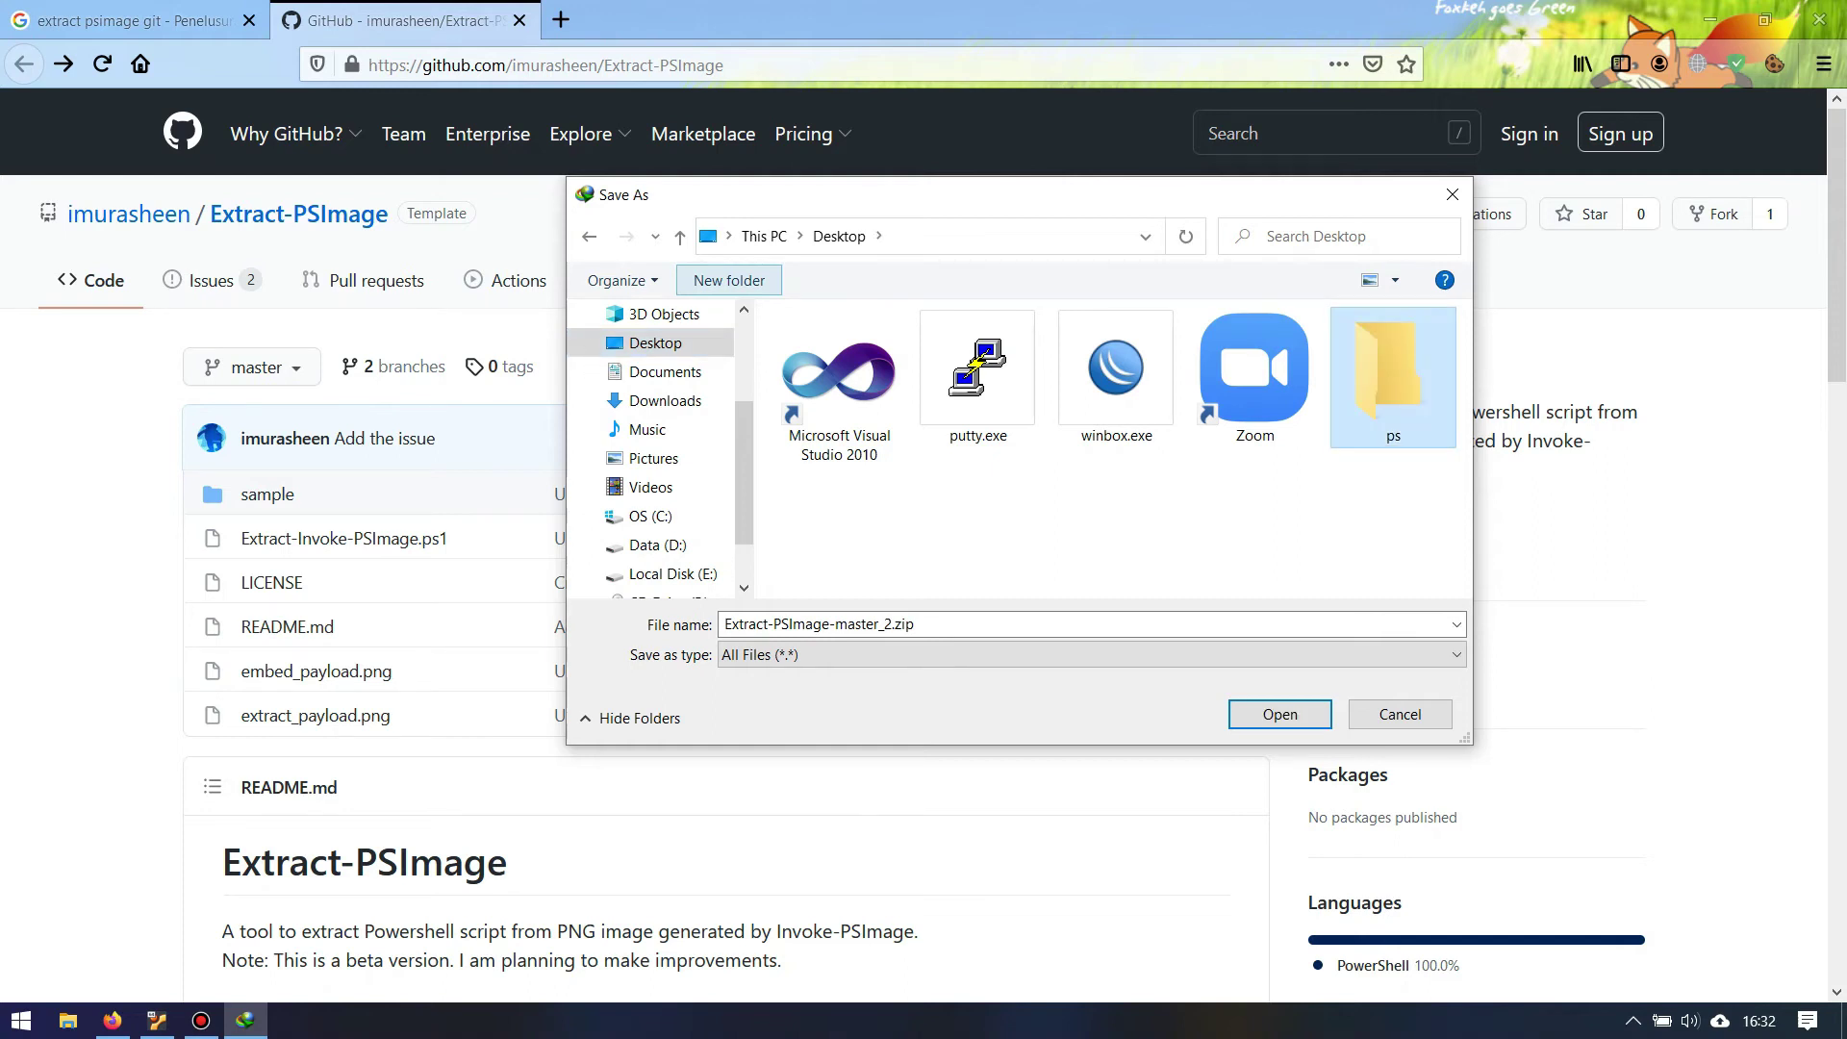
pyautogui.press('Return')
pyautogui.press('Return')
pyautogui.press('Return')
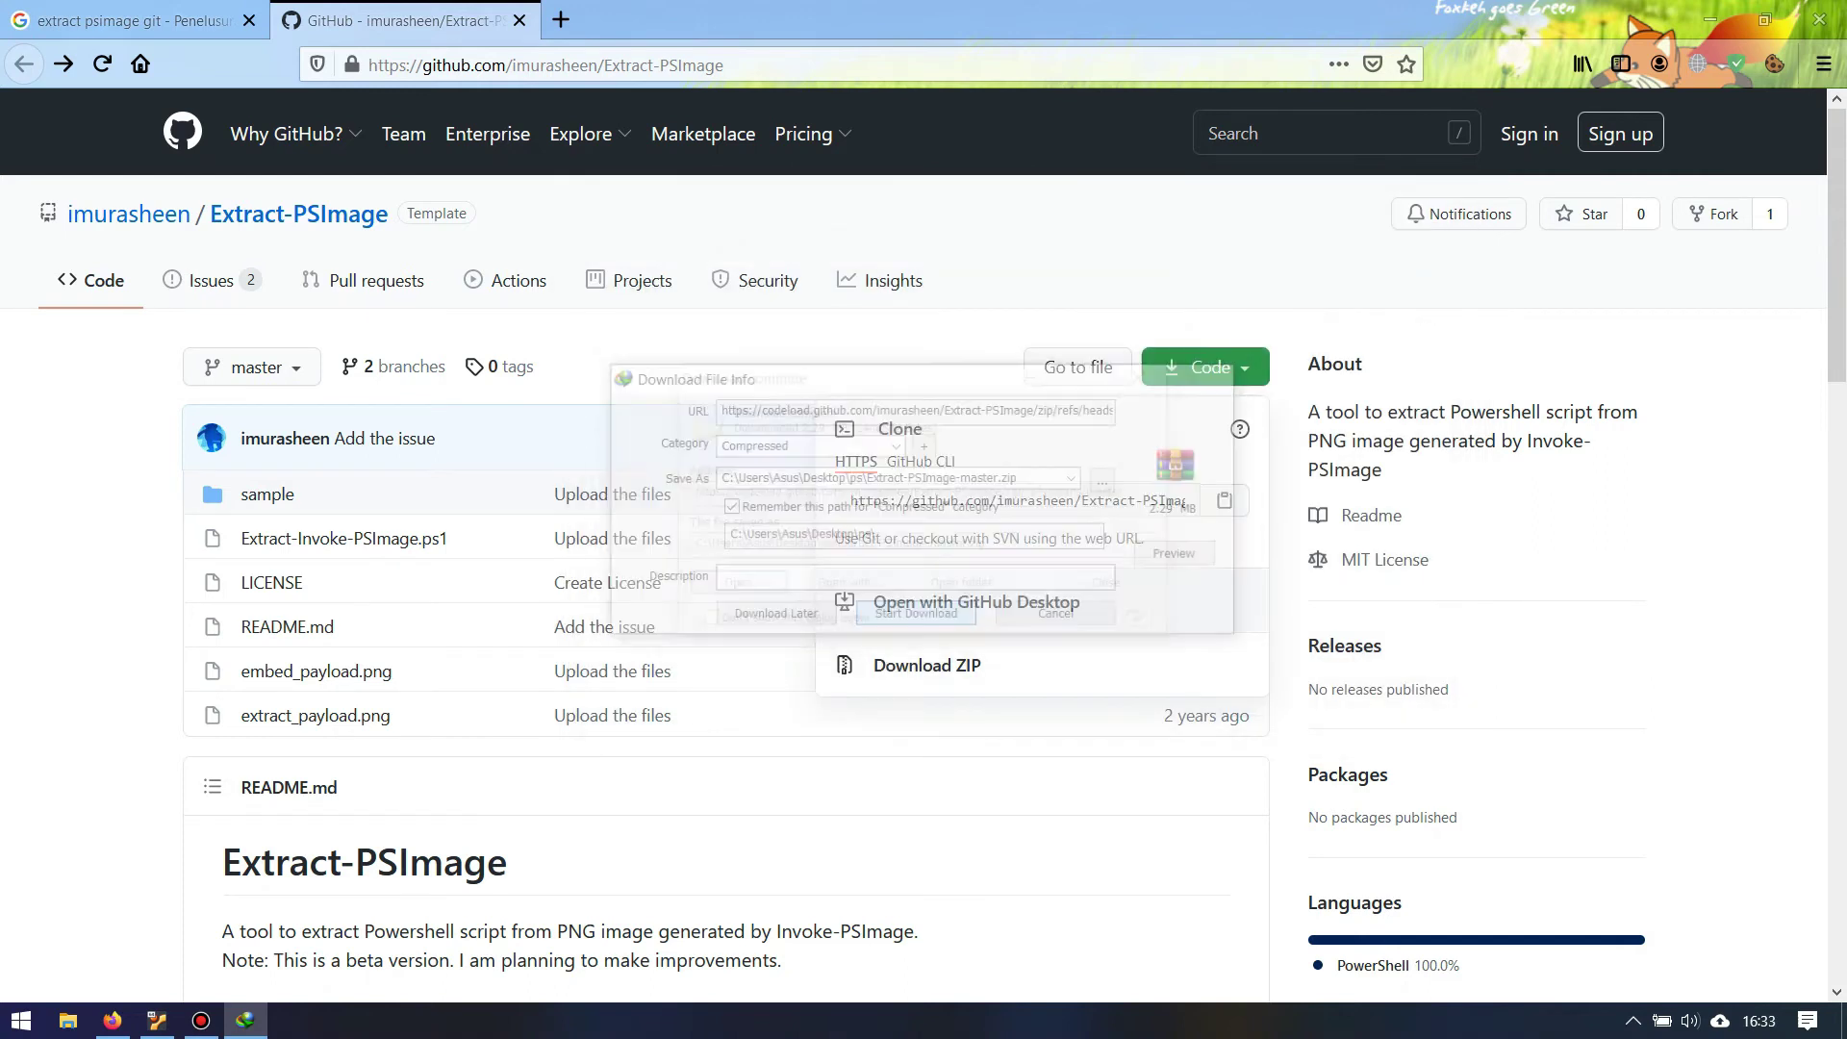
# Open the download's folder, extract Extract-PSImage-master.zip into its own subfolder and open that subfolder.
pyautogui.click(963, 586)
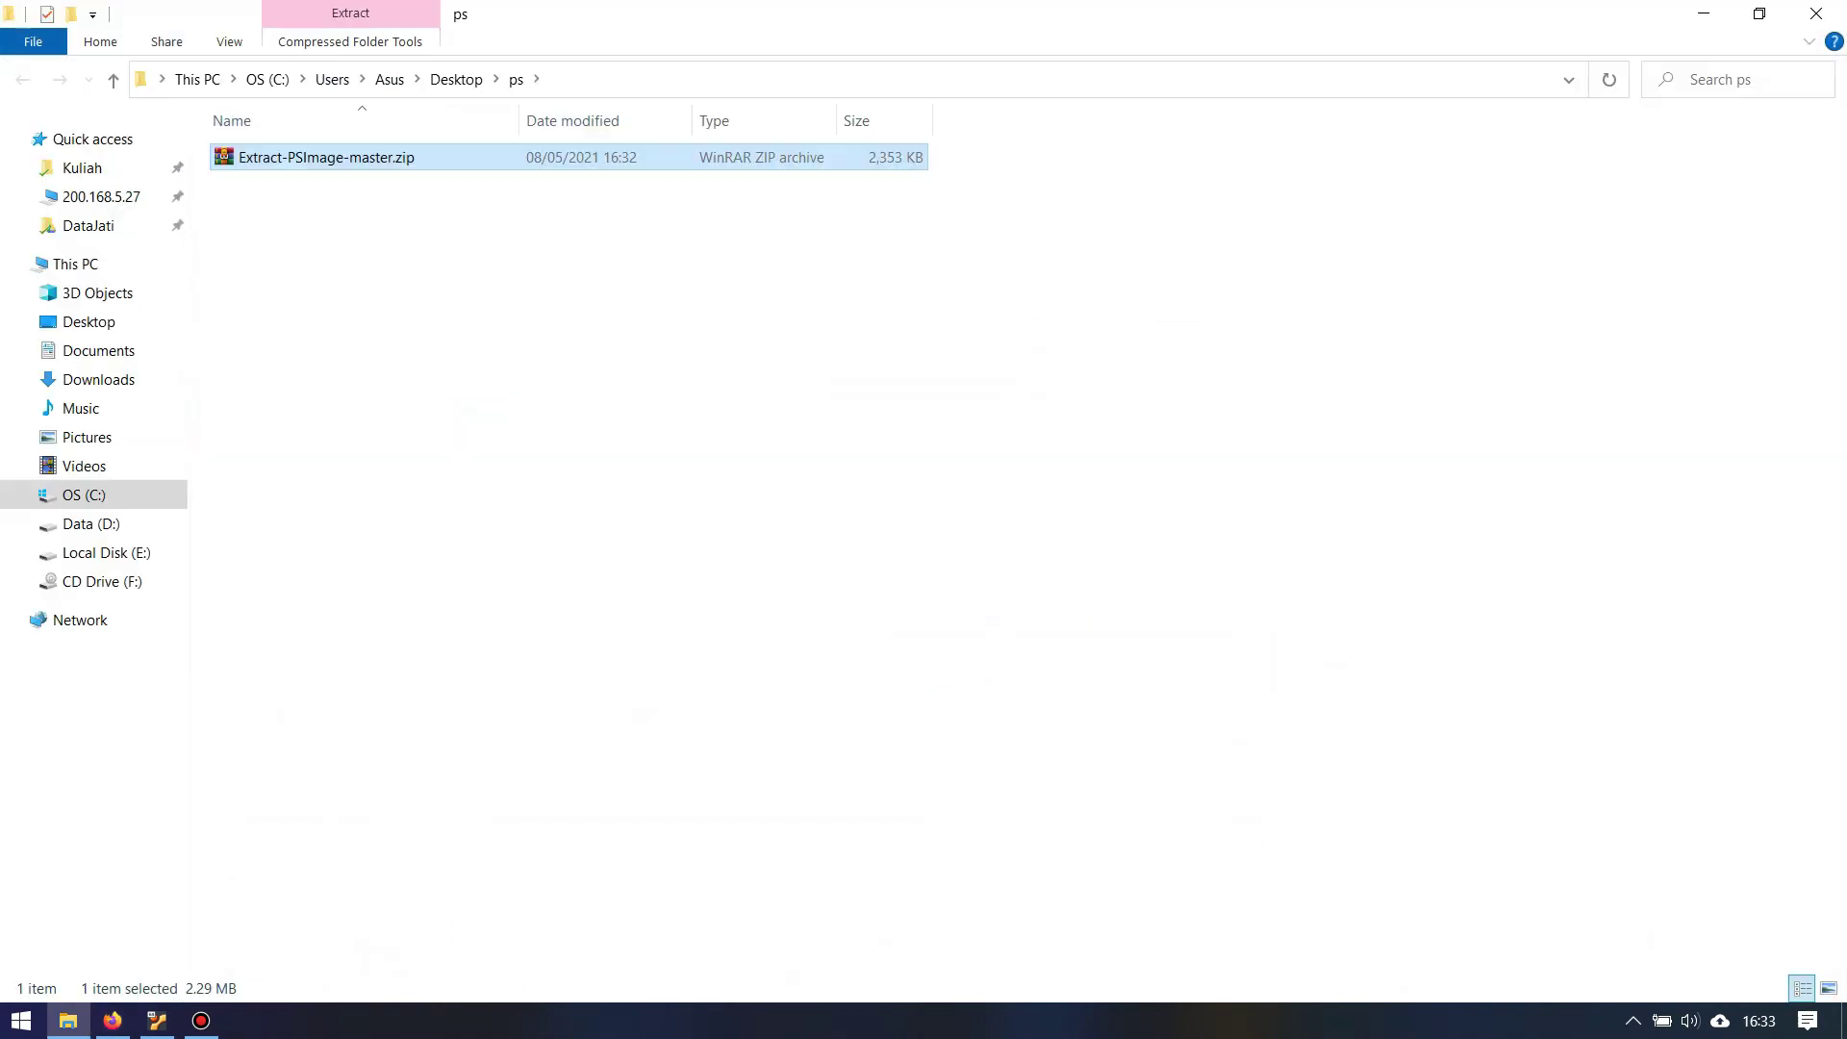
pyautogui.rightClick(344, 162)
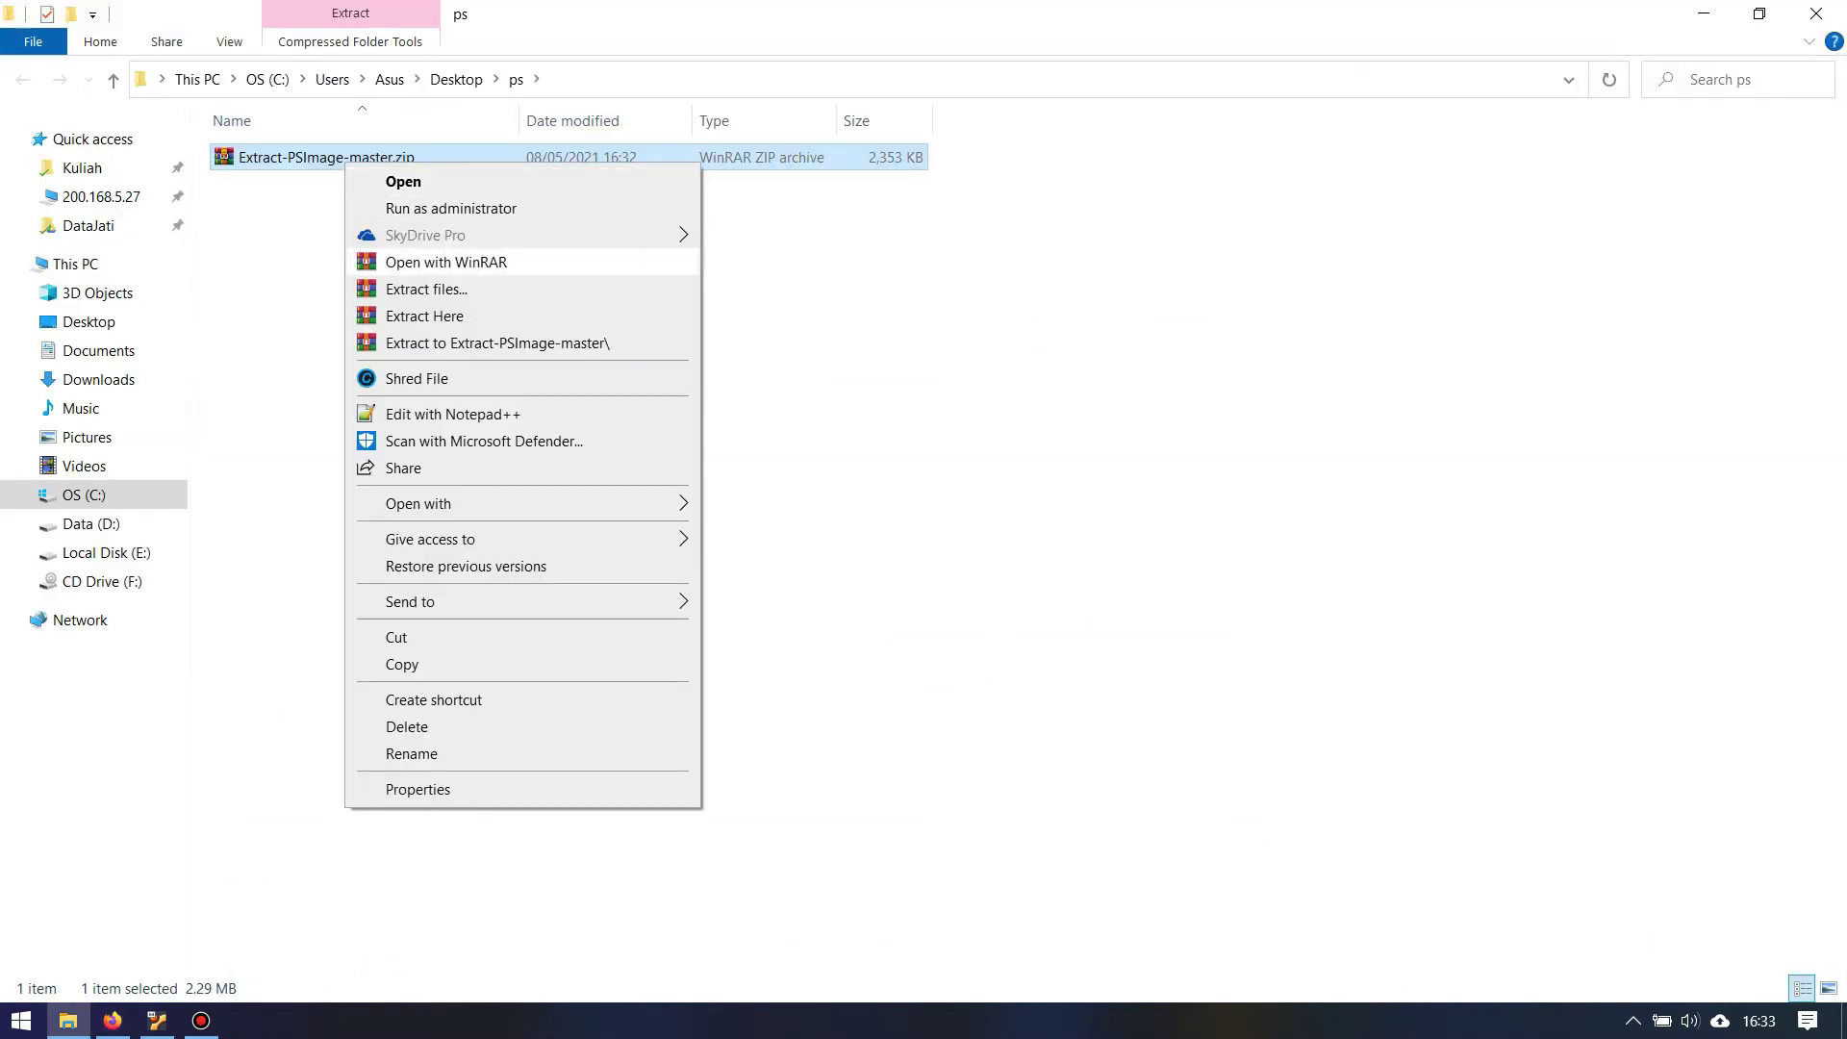
pyautogui.click(497, 342)
pyautogui.doubleClick(261, 157)
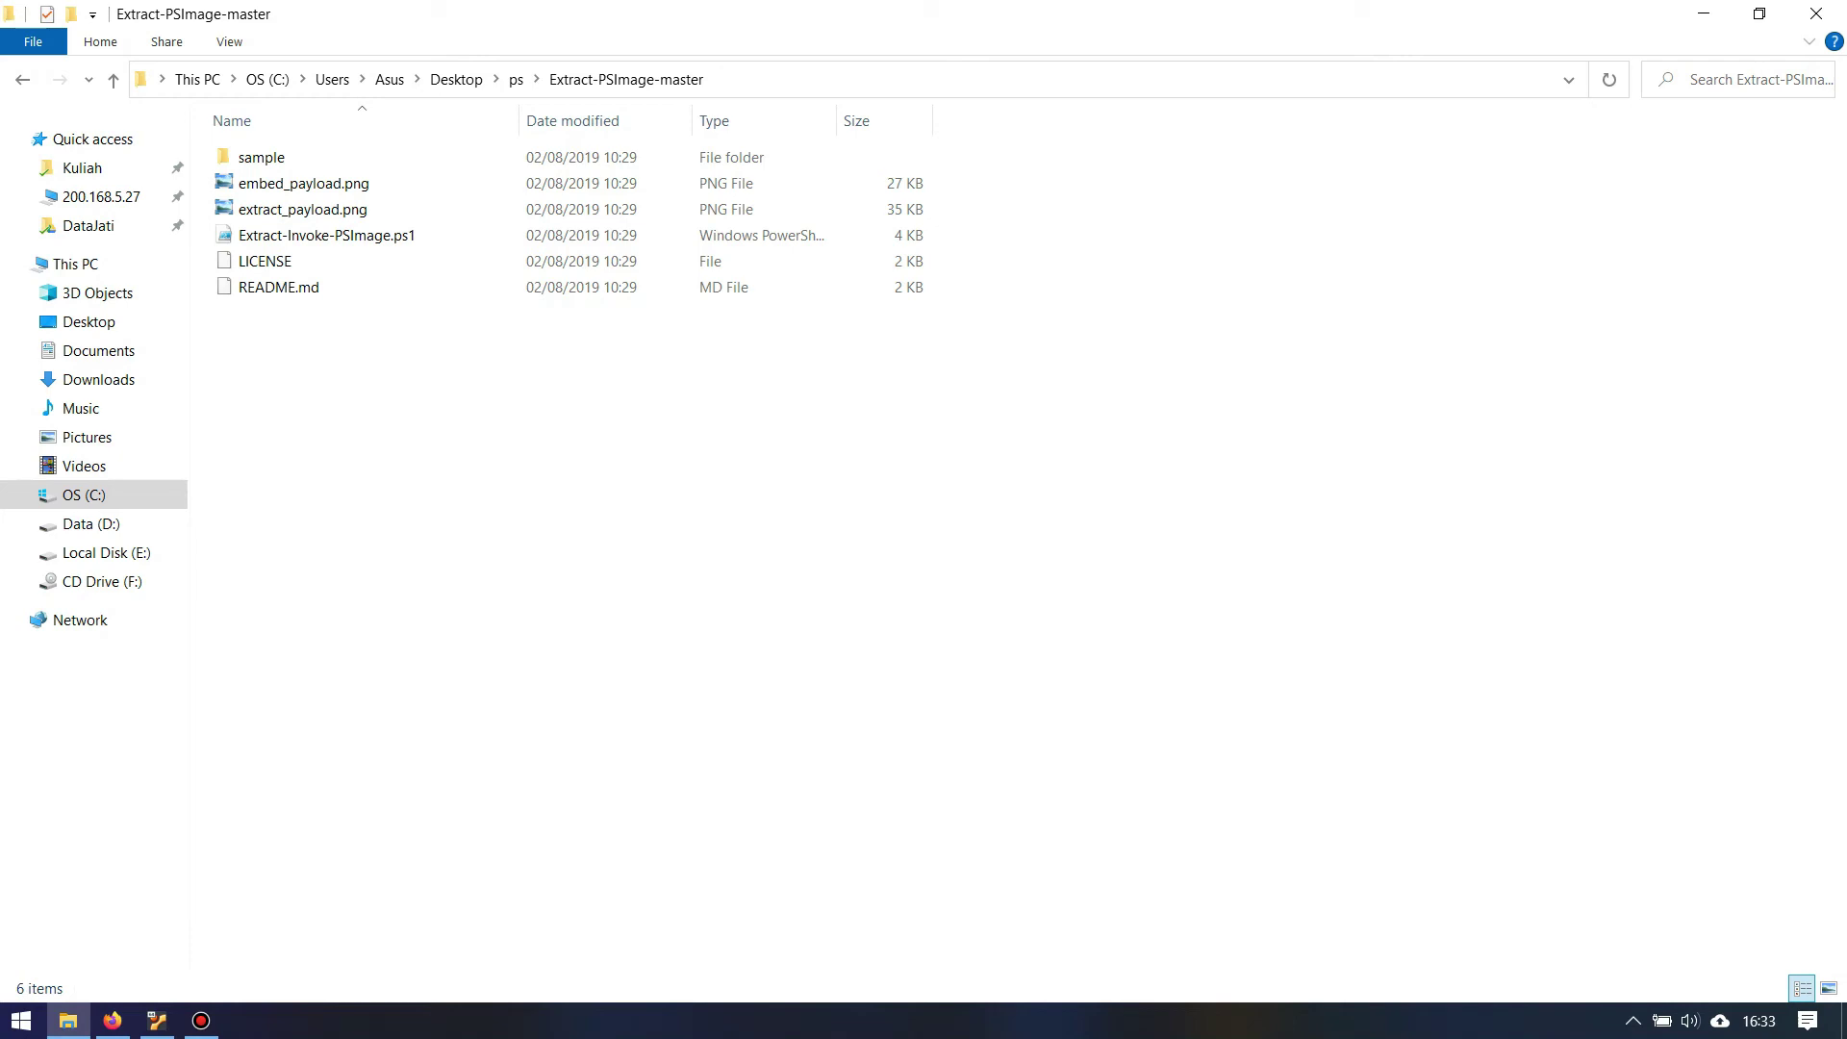
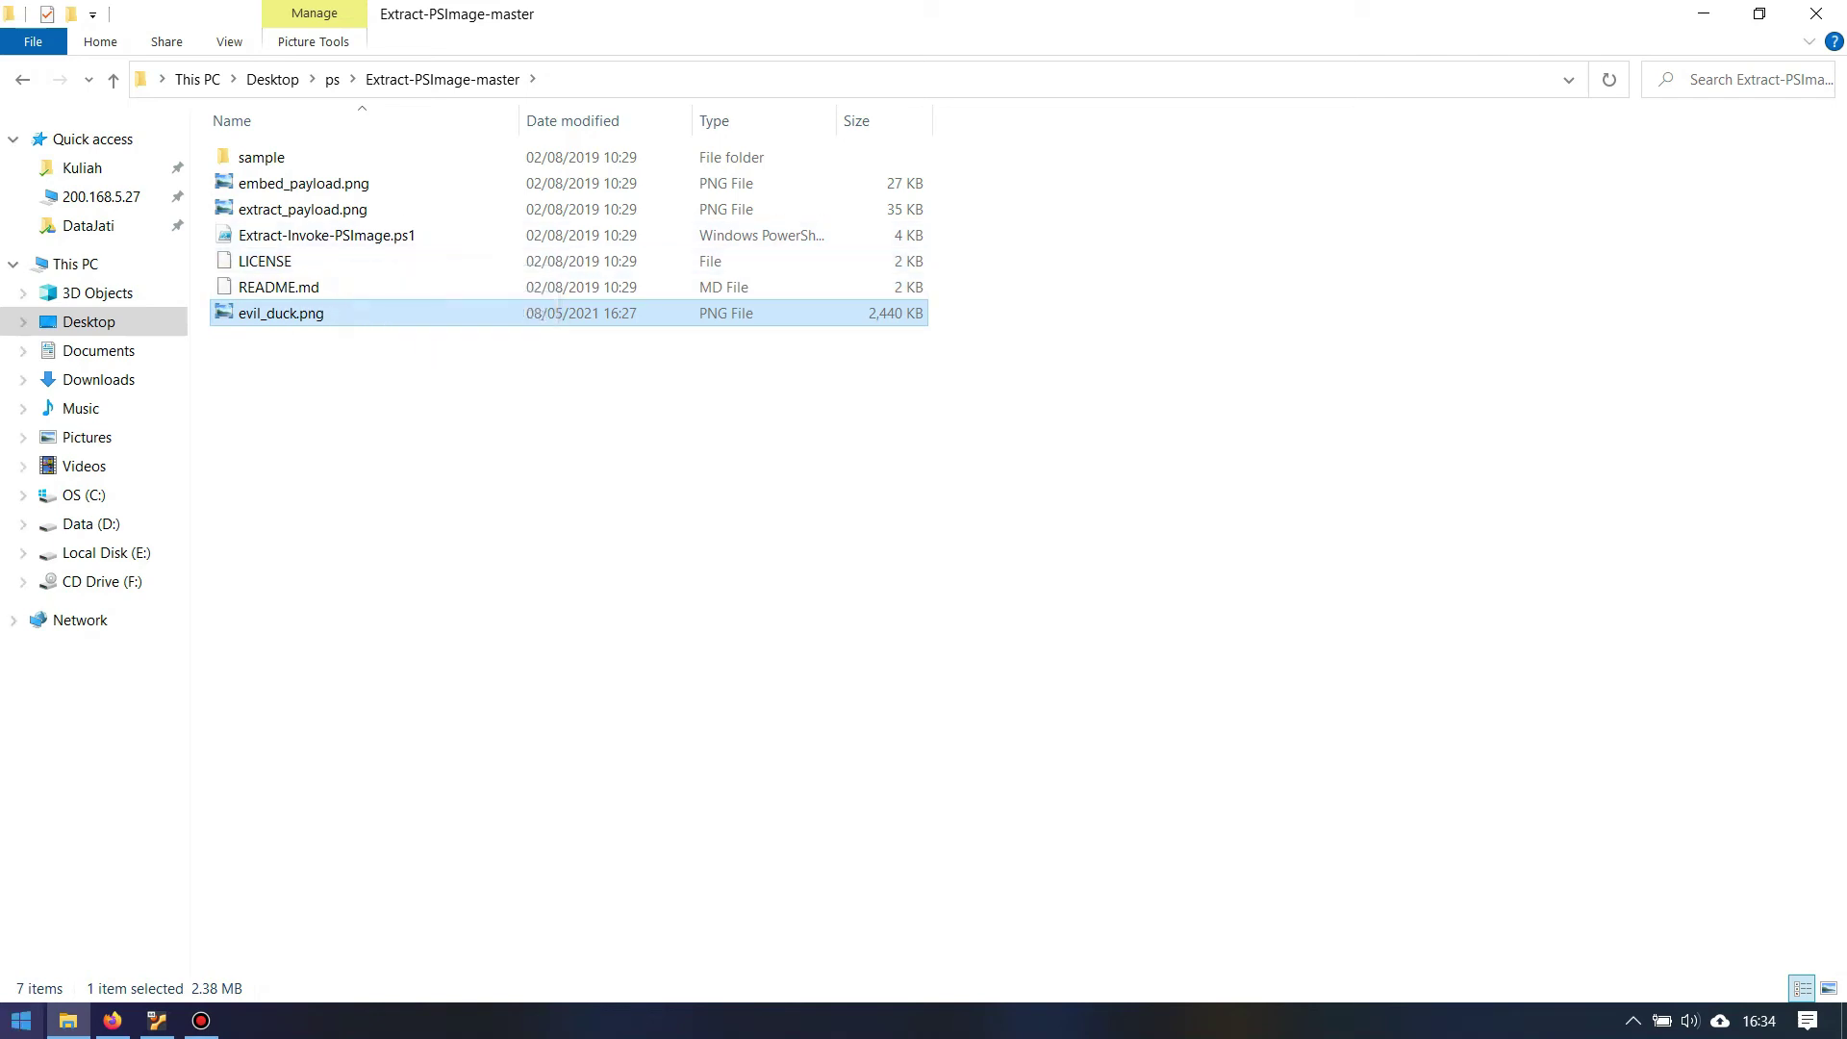
# Launch Windows PowerShell.
pyautogui.click(21, 1018)
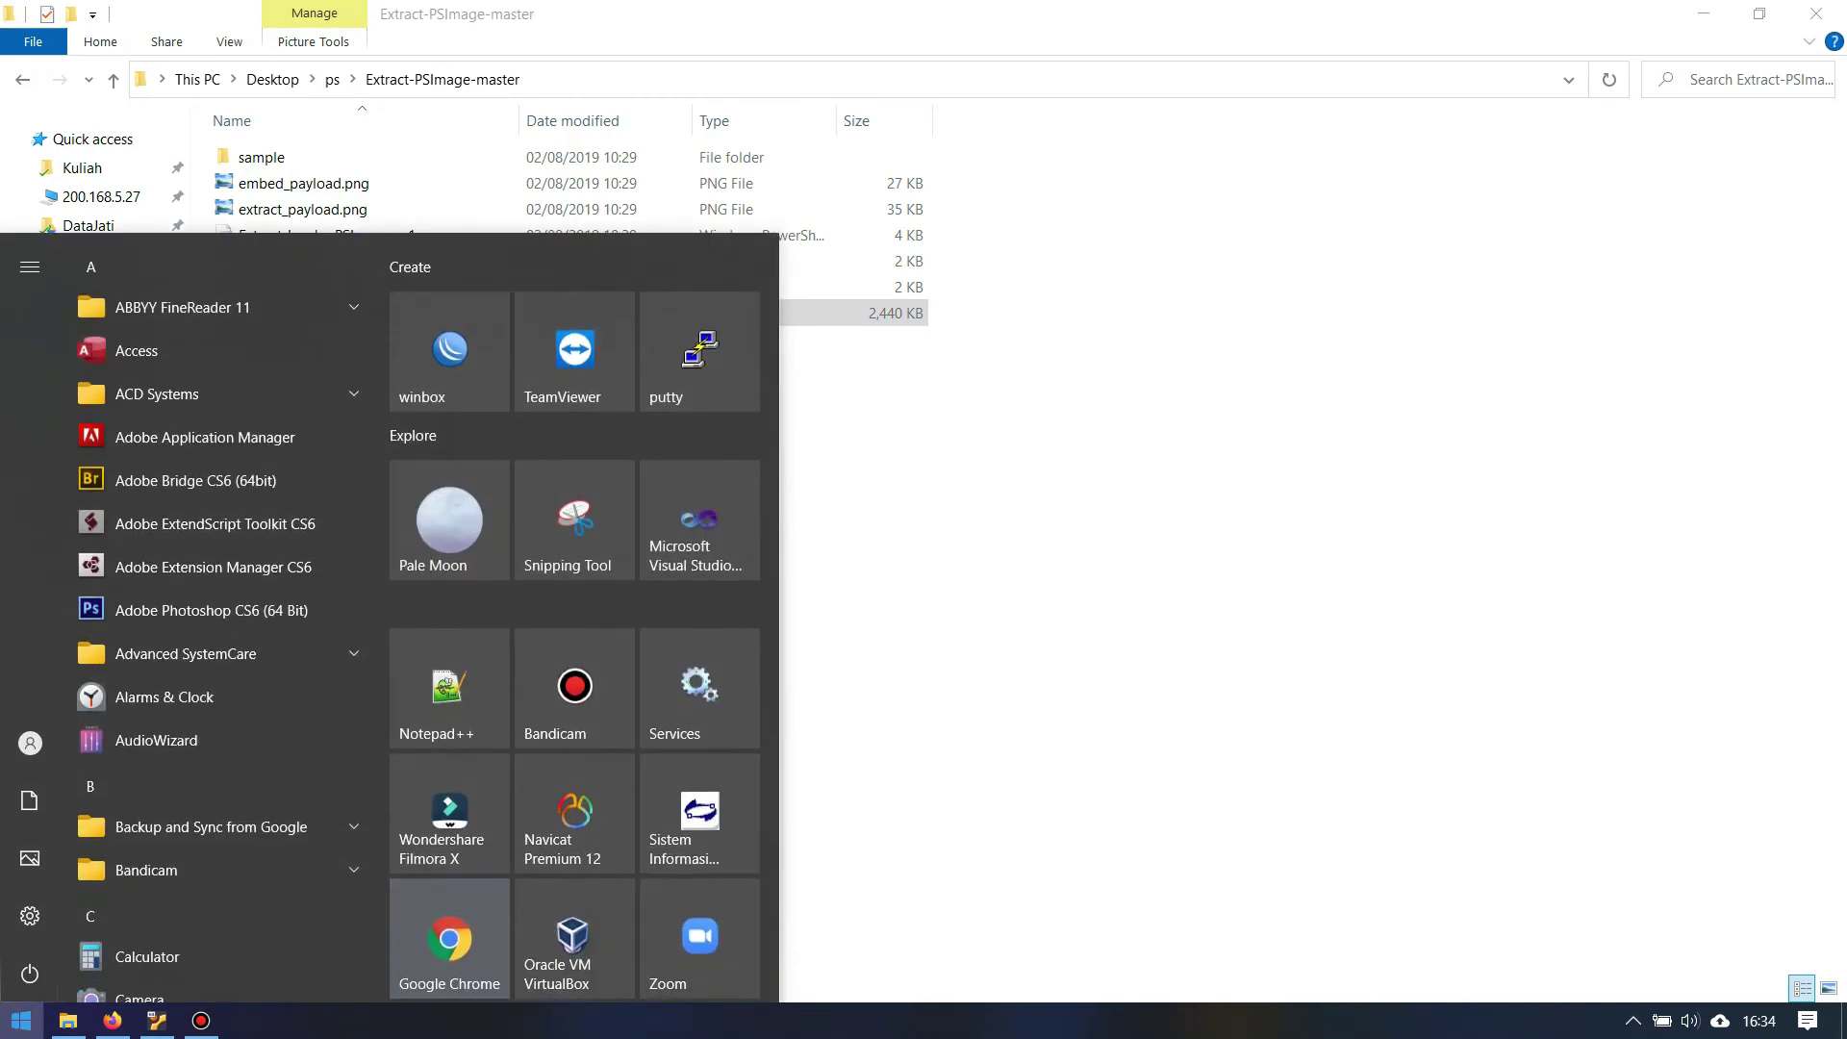
pyautogui.write('powe')
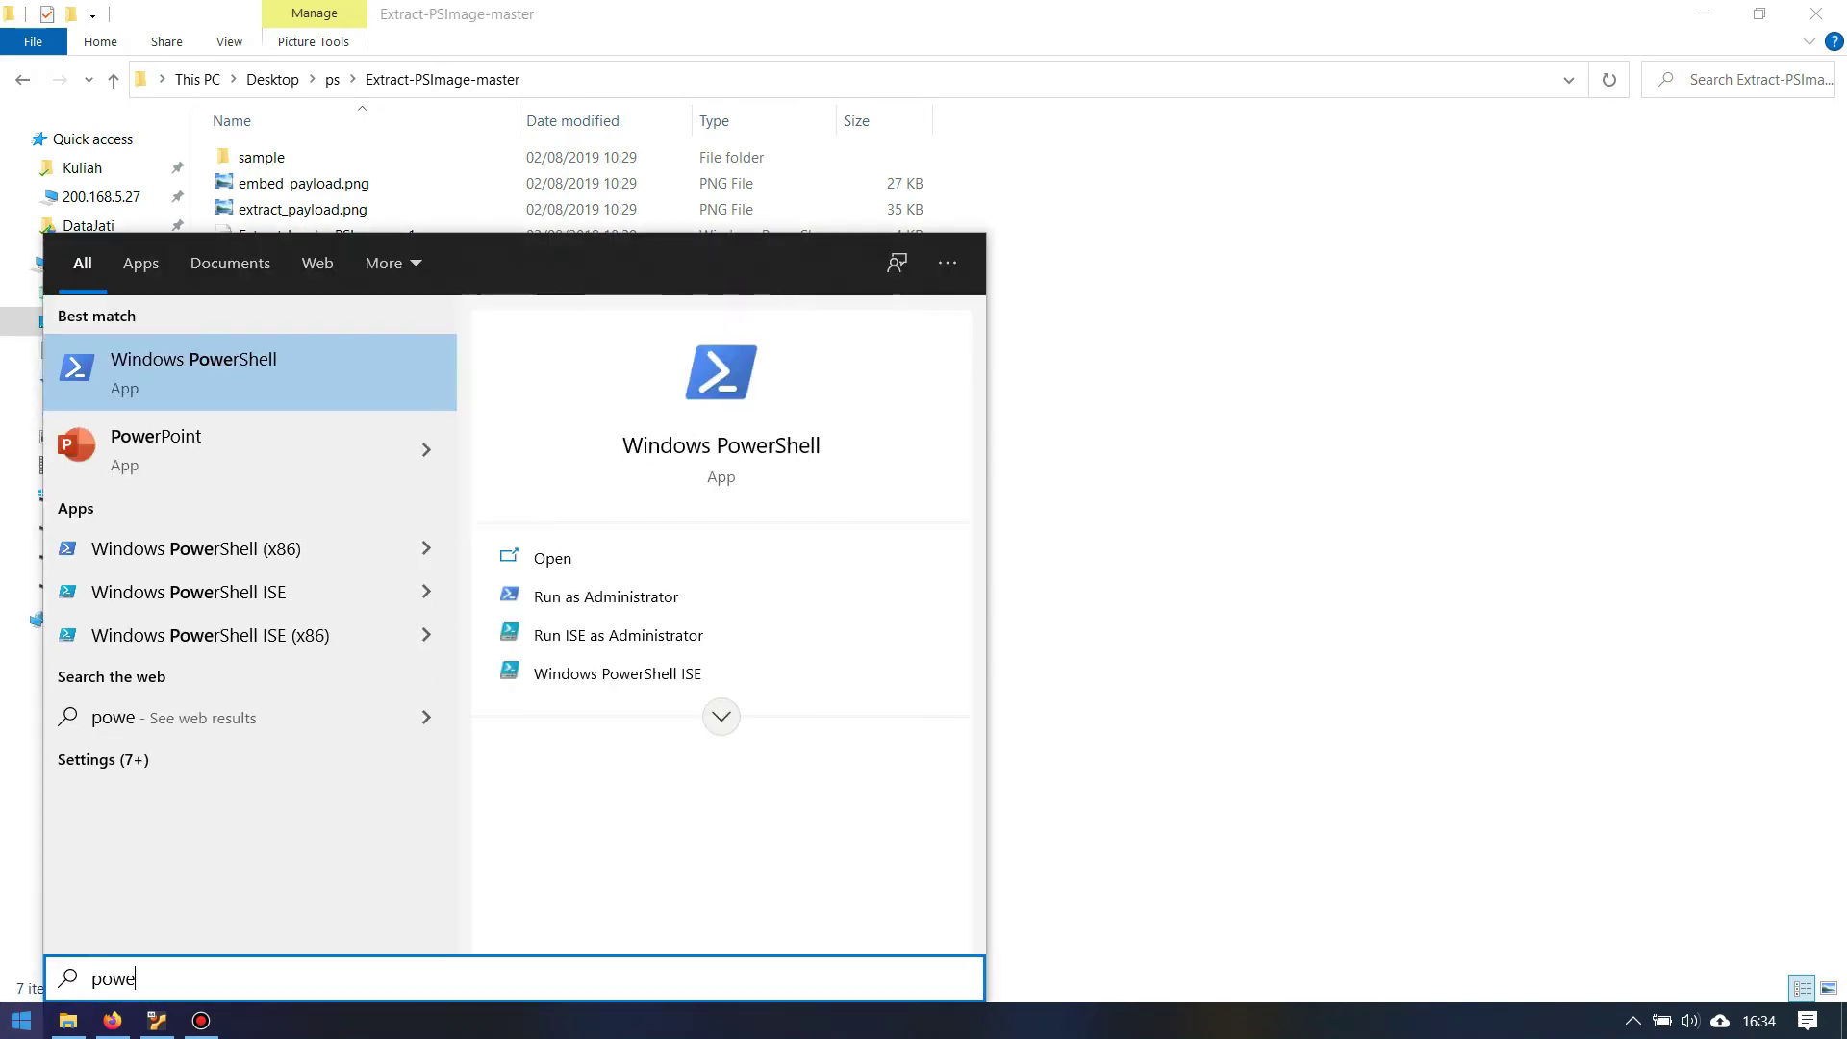
pyautogui.click(192, 370)
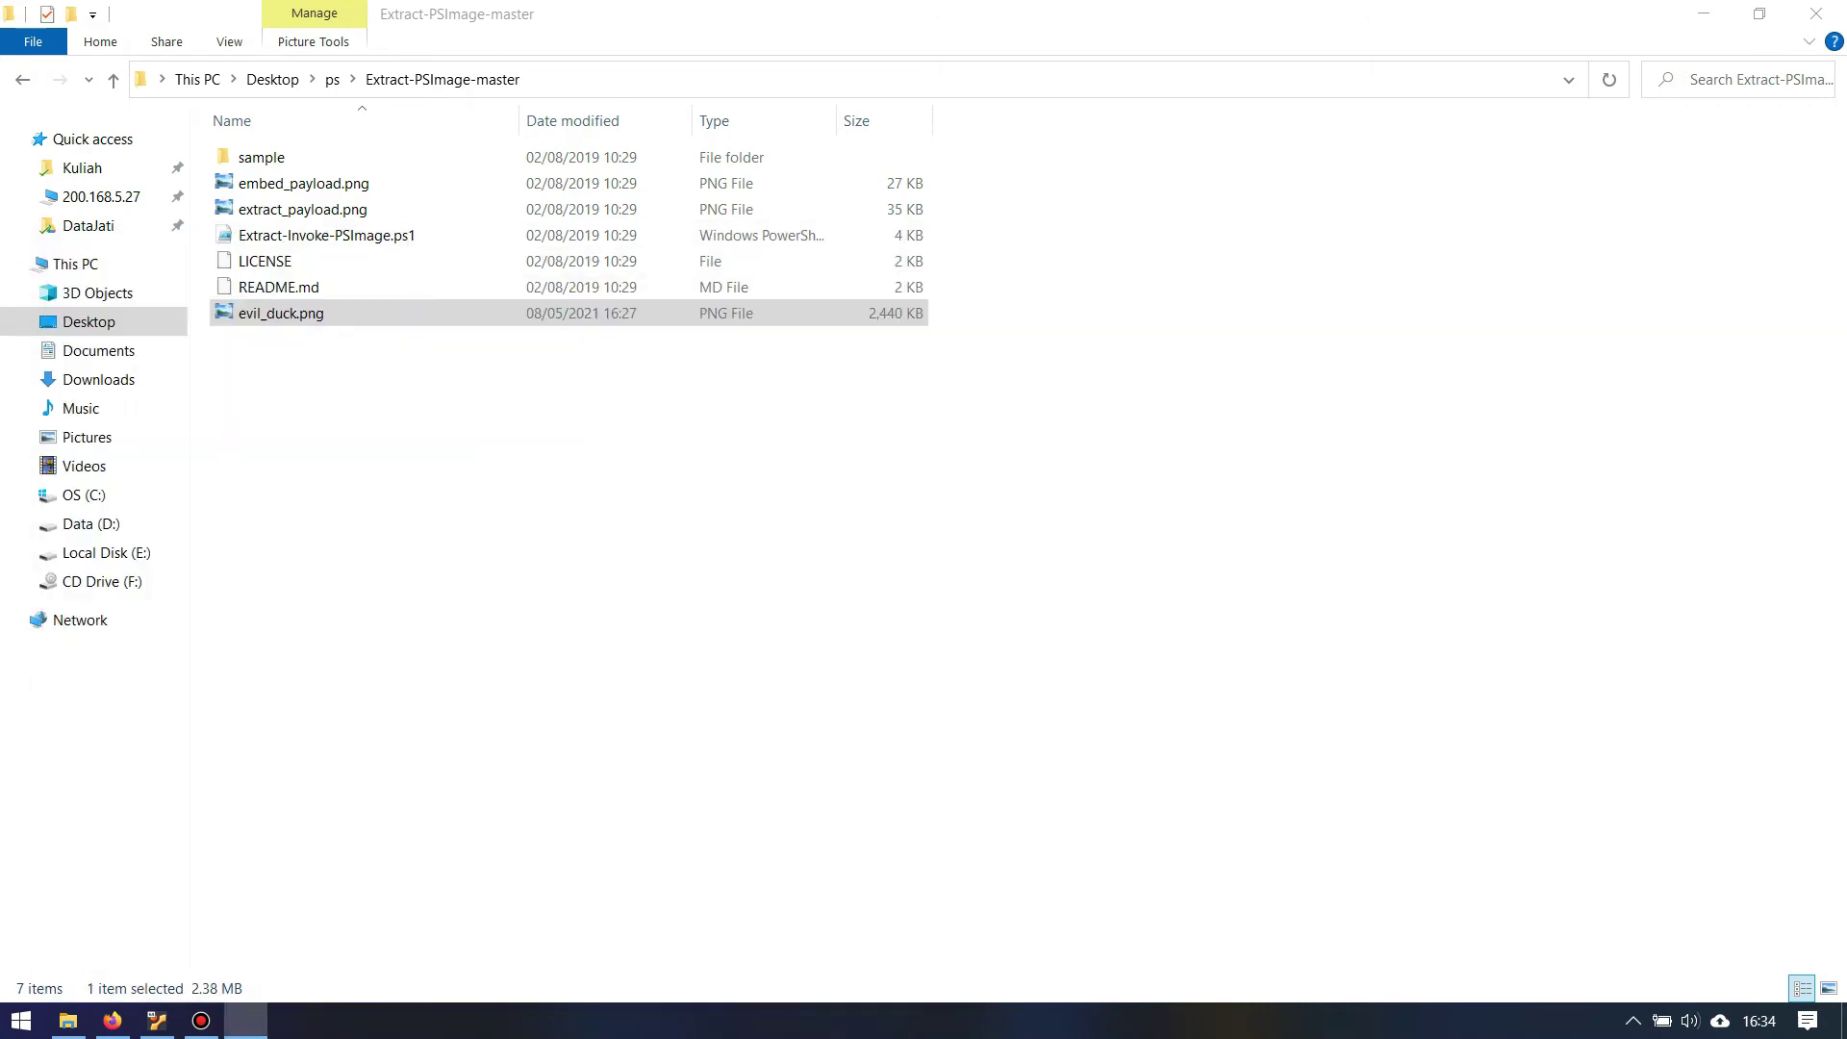
pyautogui.moveTo(113, 1020)
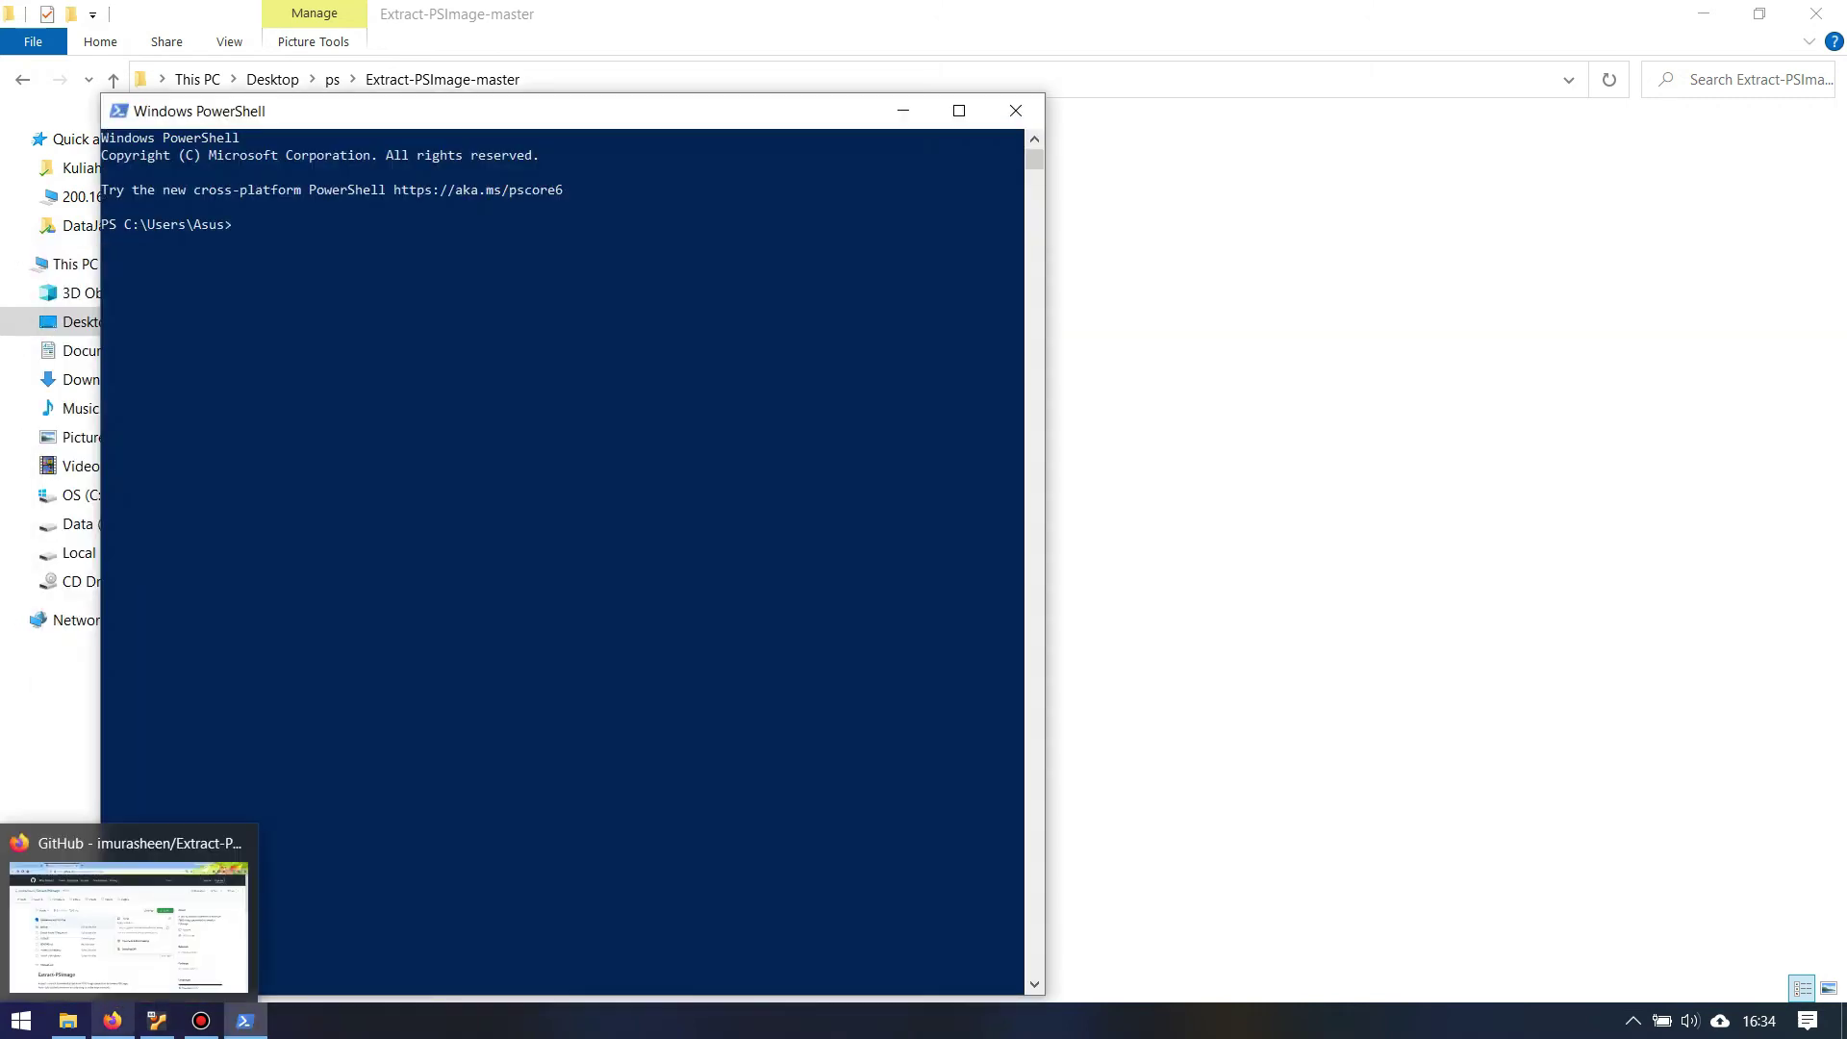
pyautogui.moveTo(201, 1020)
# Return to the Extract-PSImage README in Firefox and select the Import-Module .\Extract-Invoke-PSImage.ps1 command in its Usage section.
pyautogui.click(113, 1020)
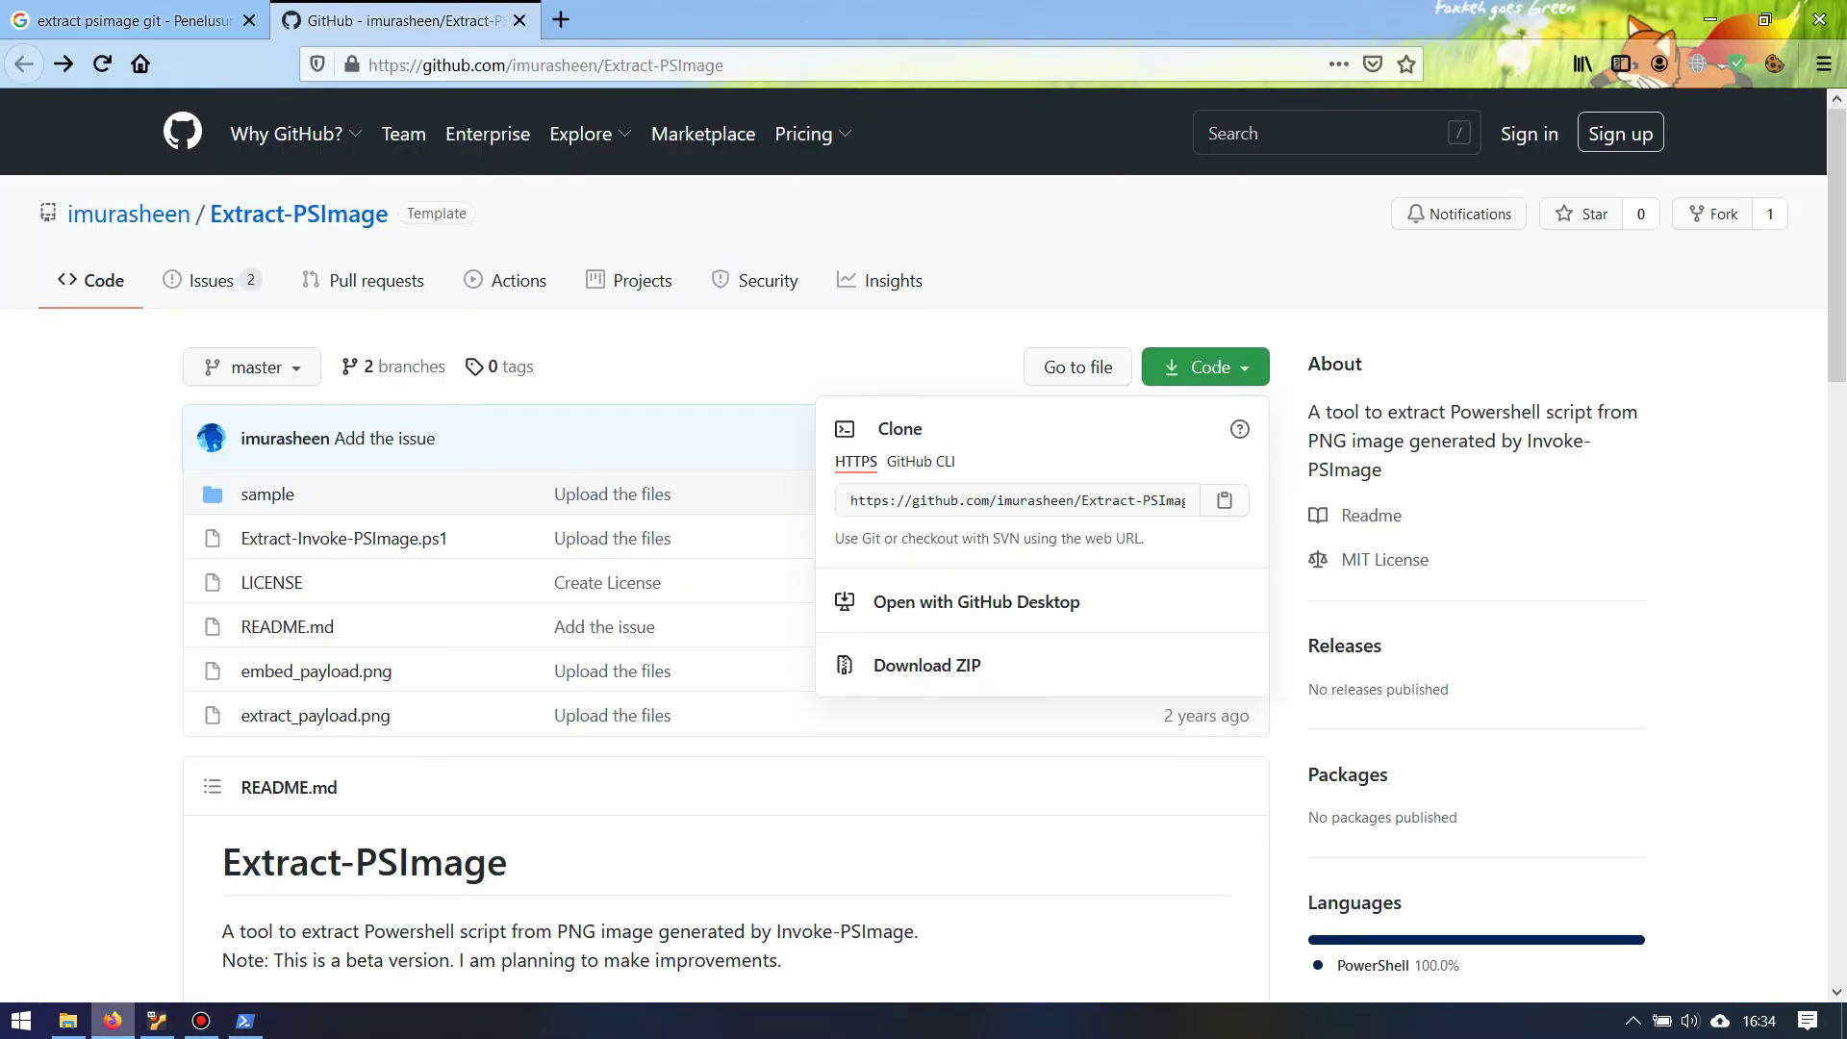
pyautogui.scroll(-10, 726, 545)
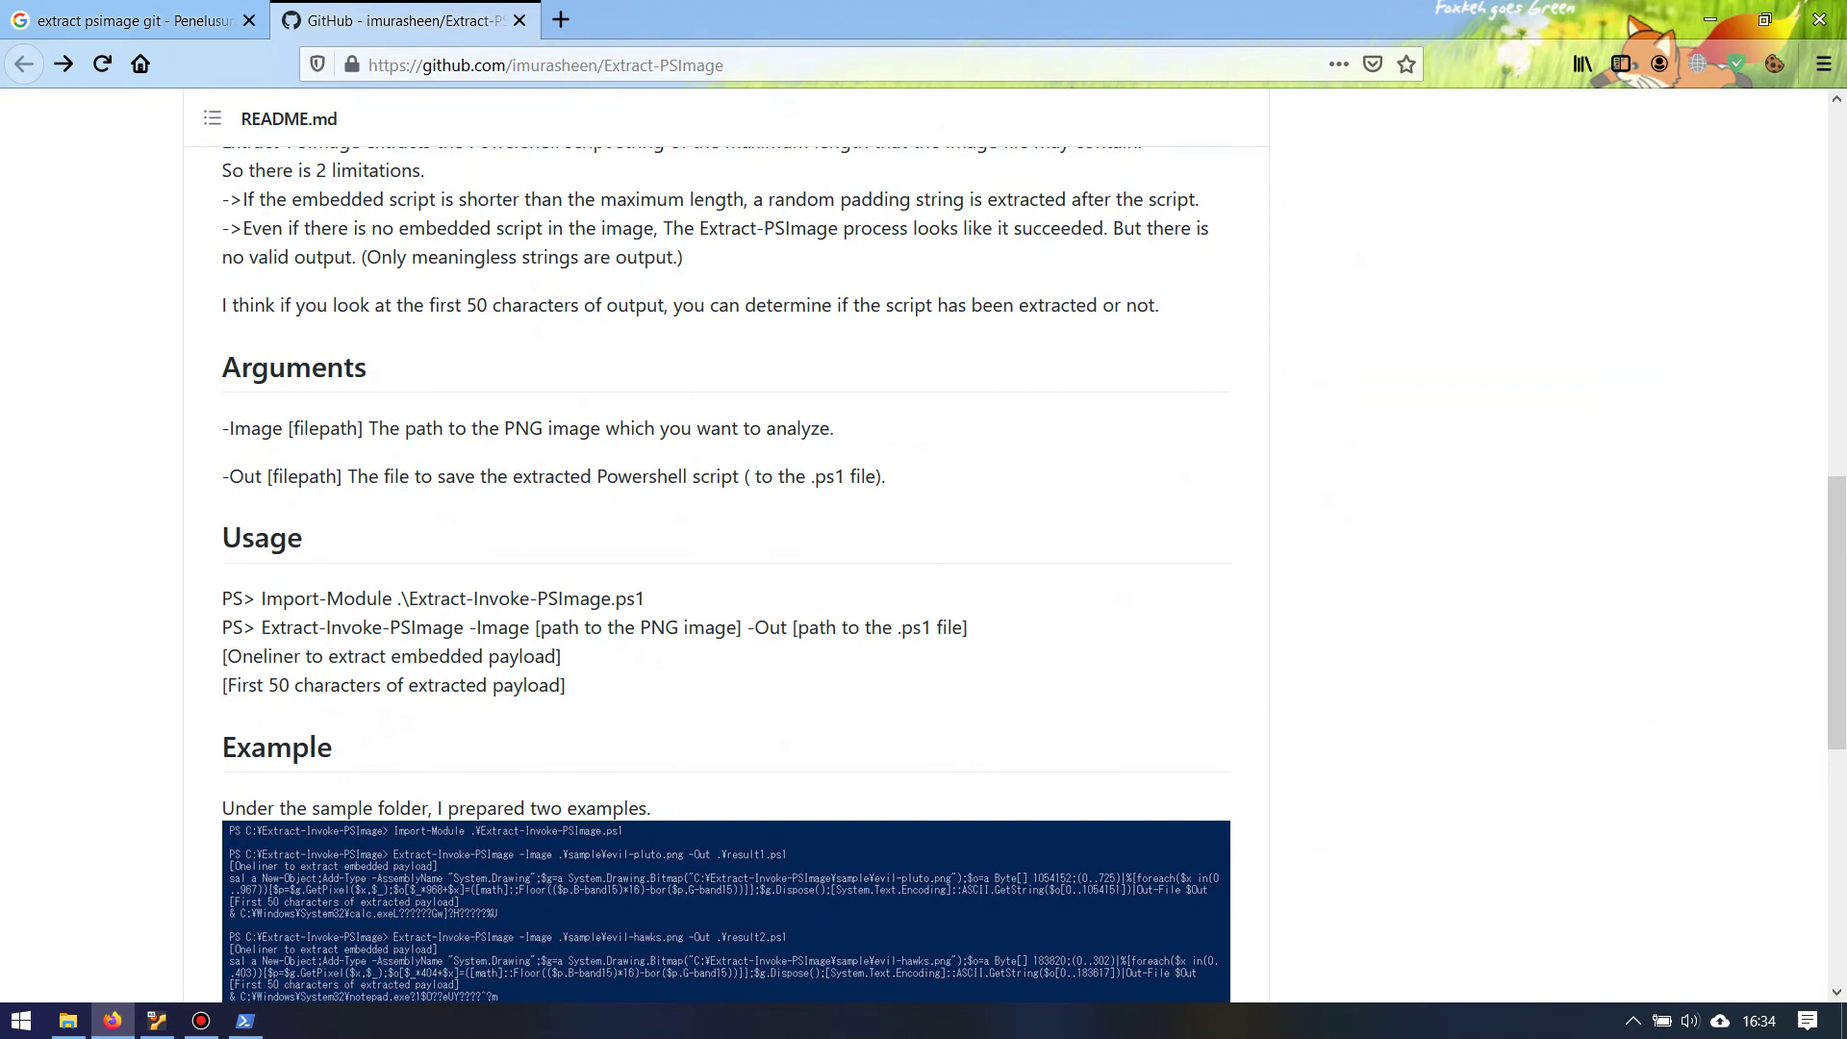
pyautogui.moveTo(261, 597); pyautogui.dragTo(645, 597)
# Switch to PowerShell, change into Desktop\ps\Extract-PSImage-master and list its files.
pyautogui.hotkey('alt', 'Tab')
pyautogui.write('cd ')
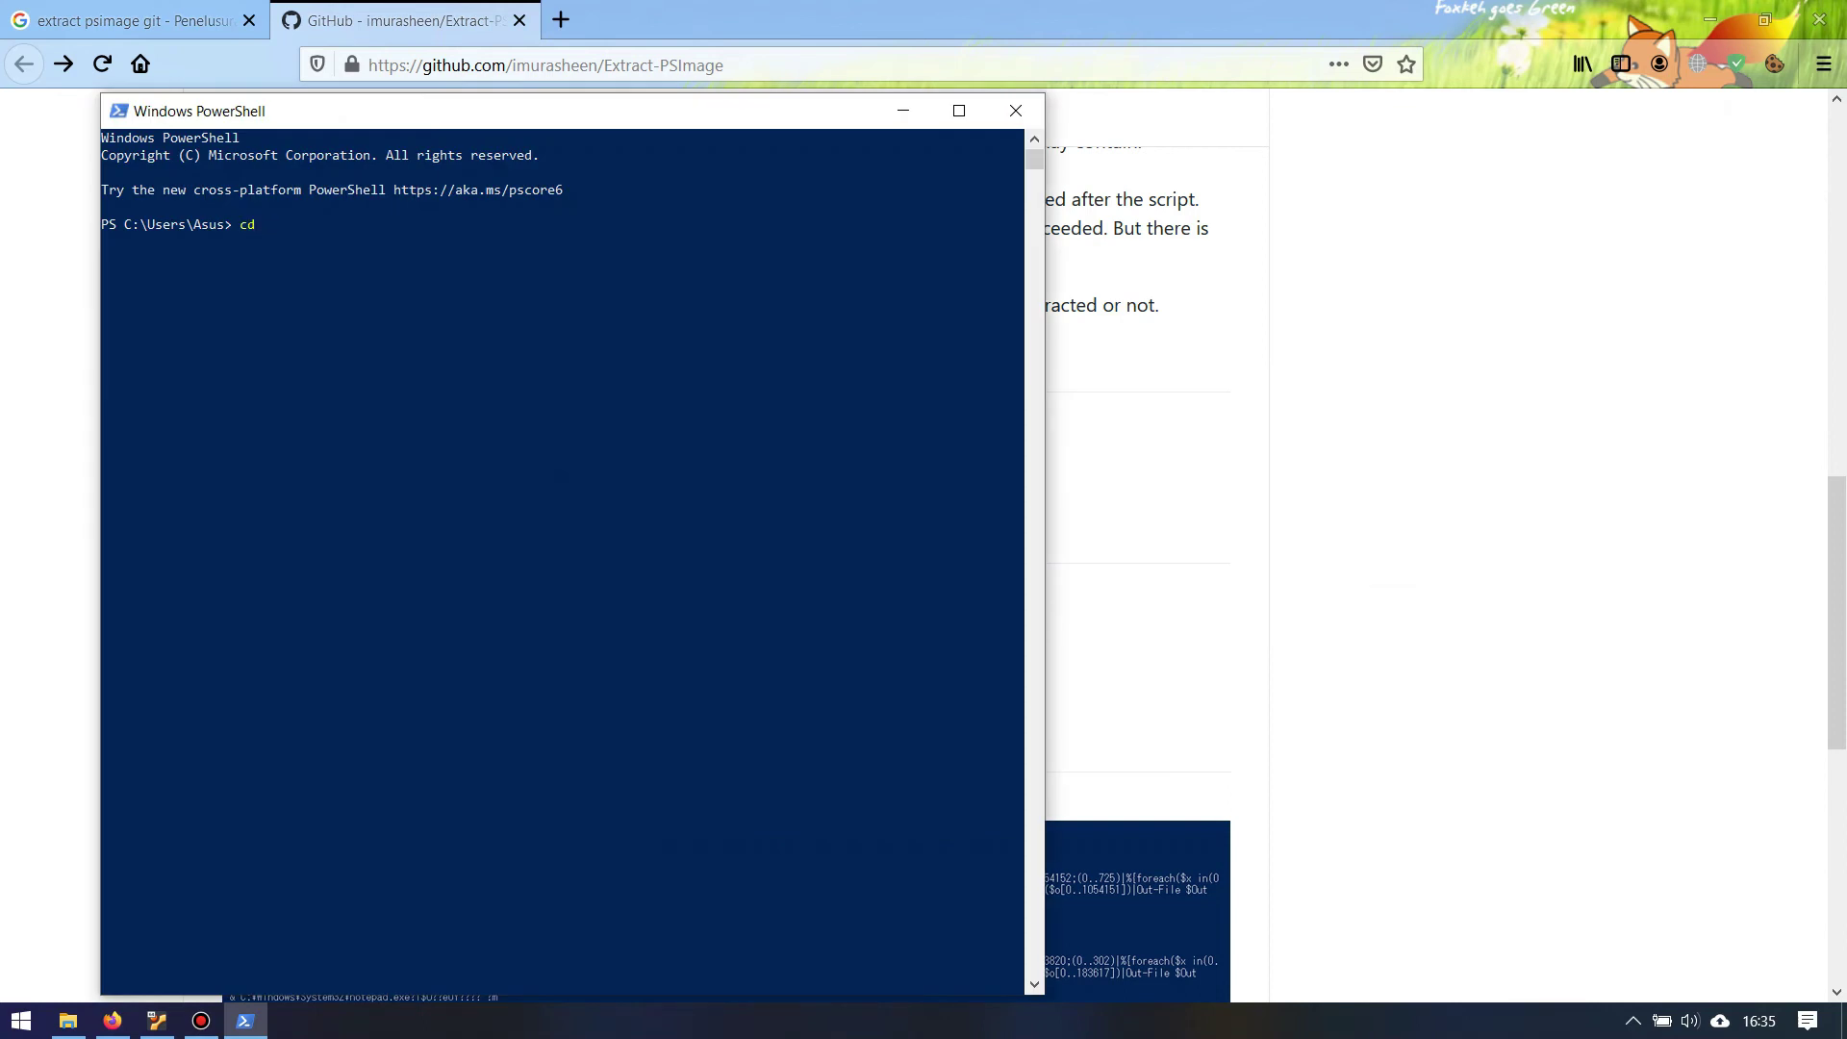
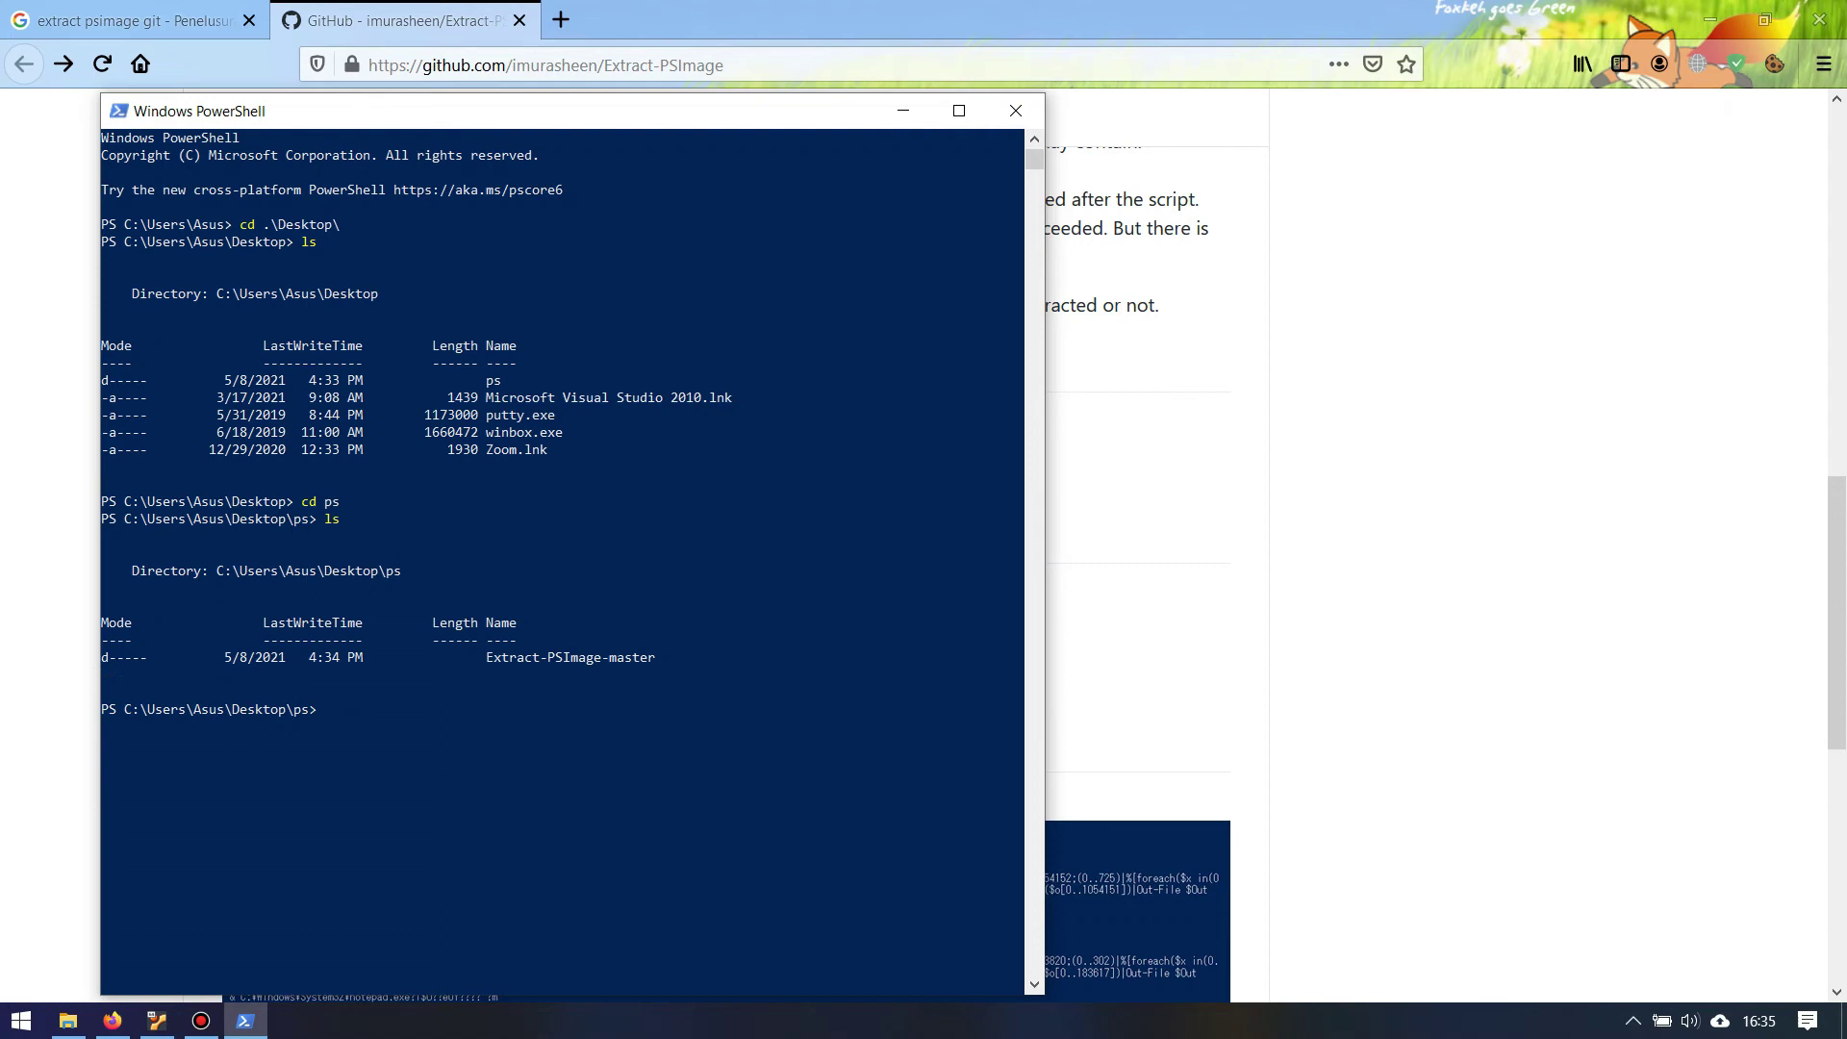
pyautogui.write('cd .\\Ex')
pyautogui.press('Tab')
pyautogui.press('Return')
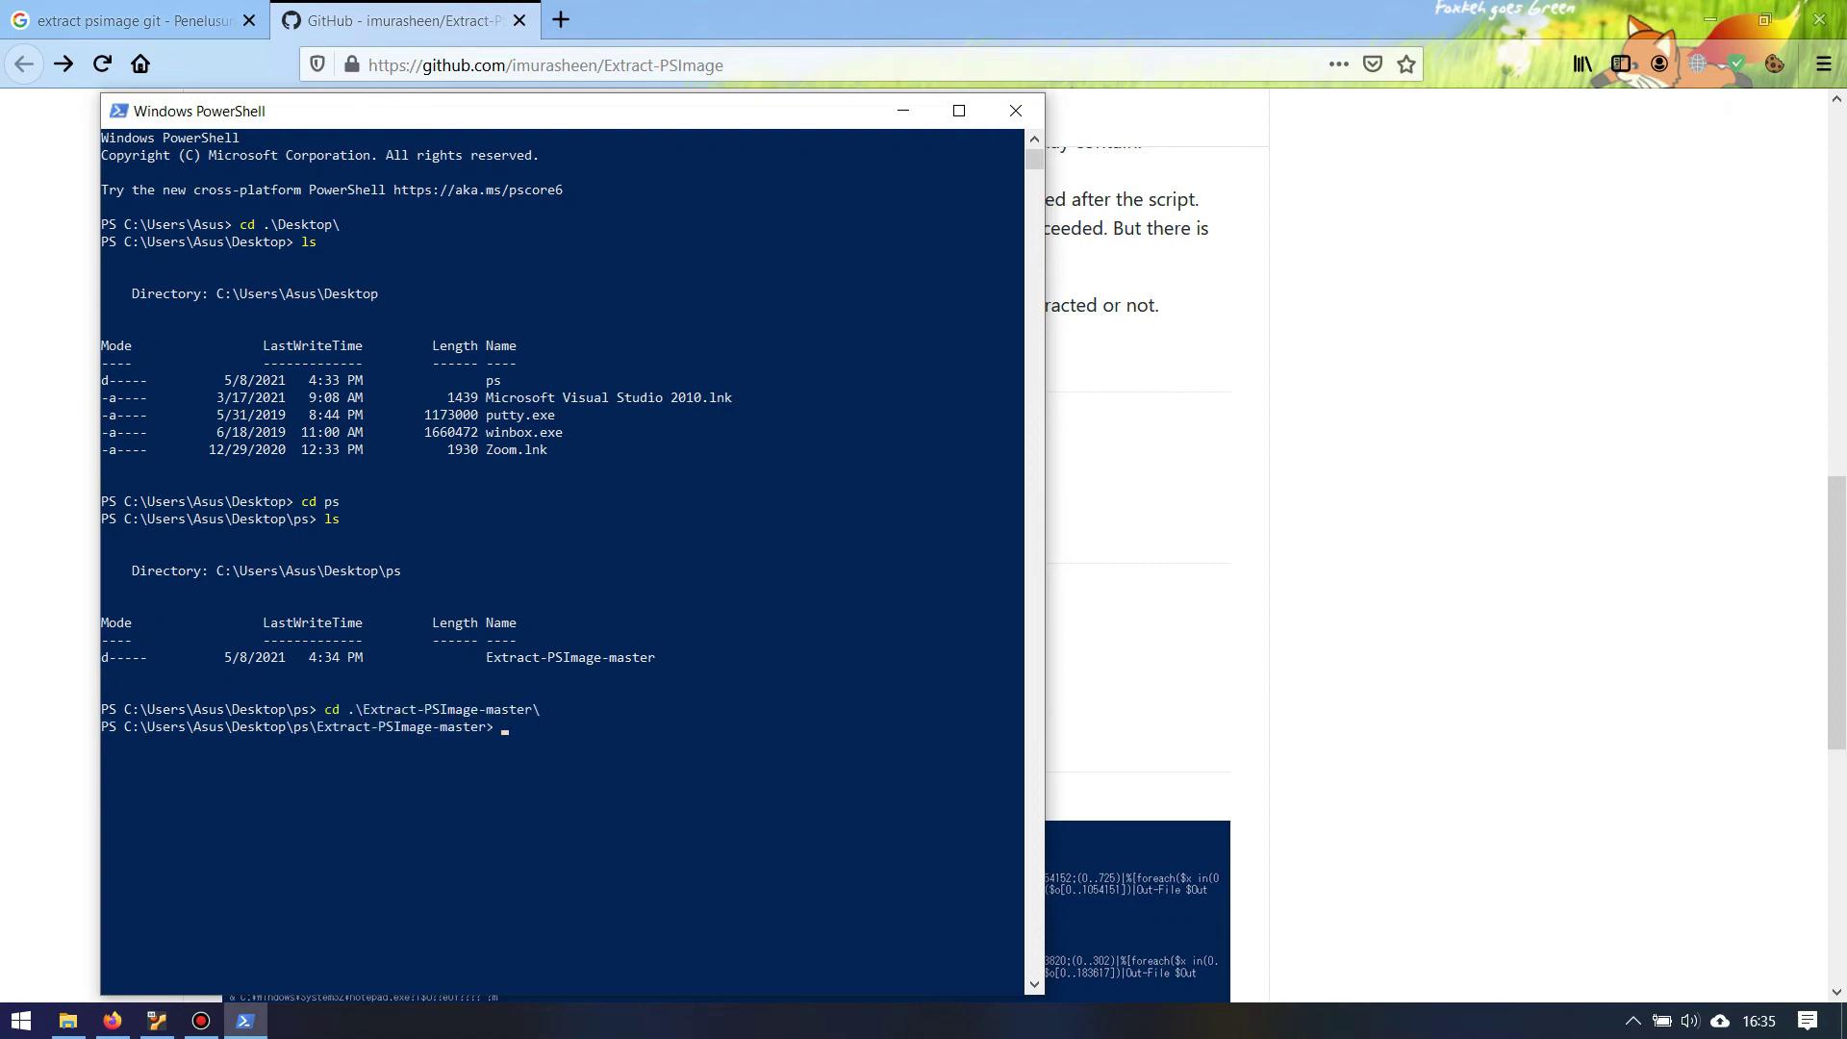
pyautogui.write('ls')
pyautogui.press('Return')
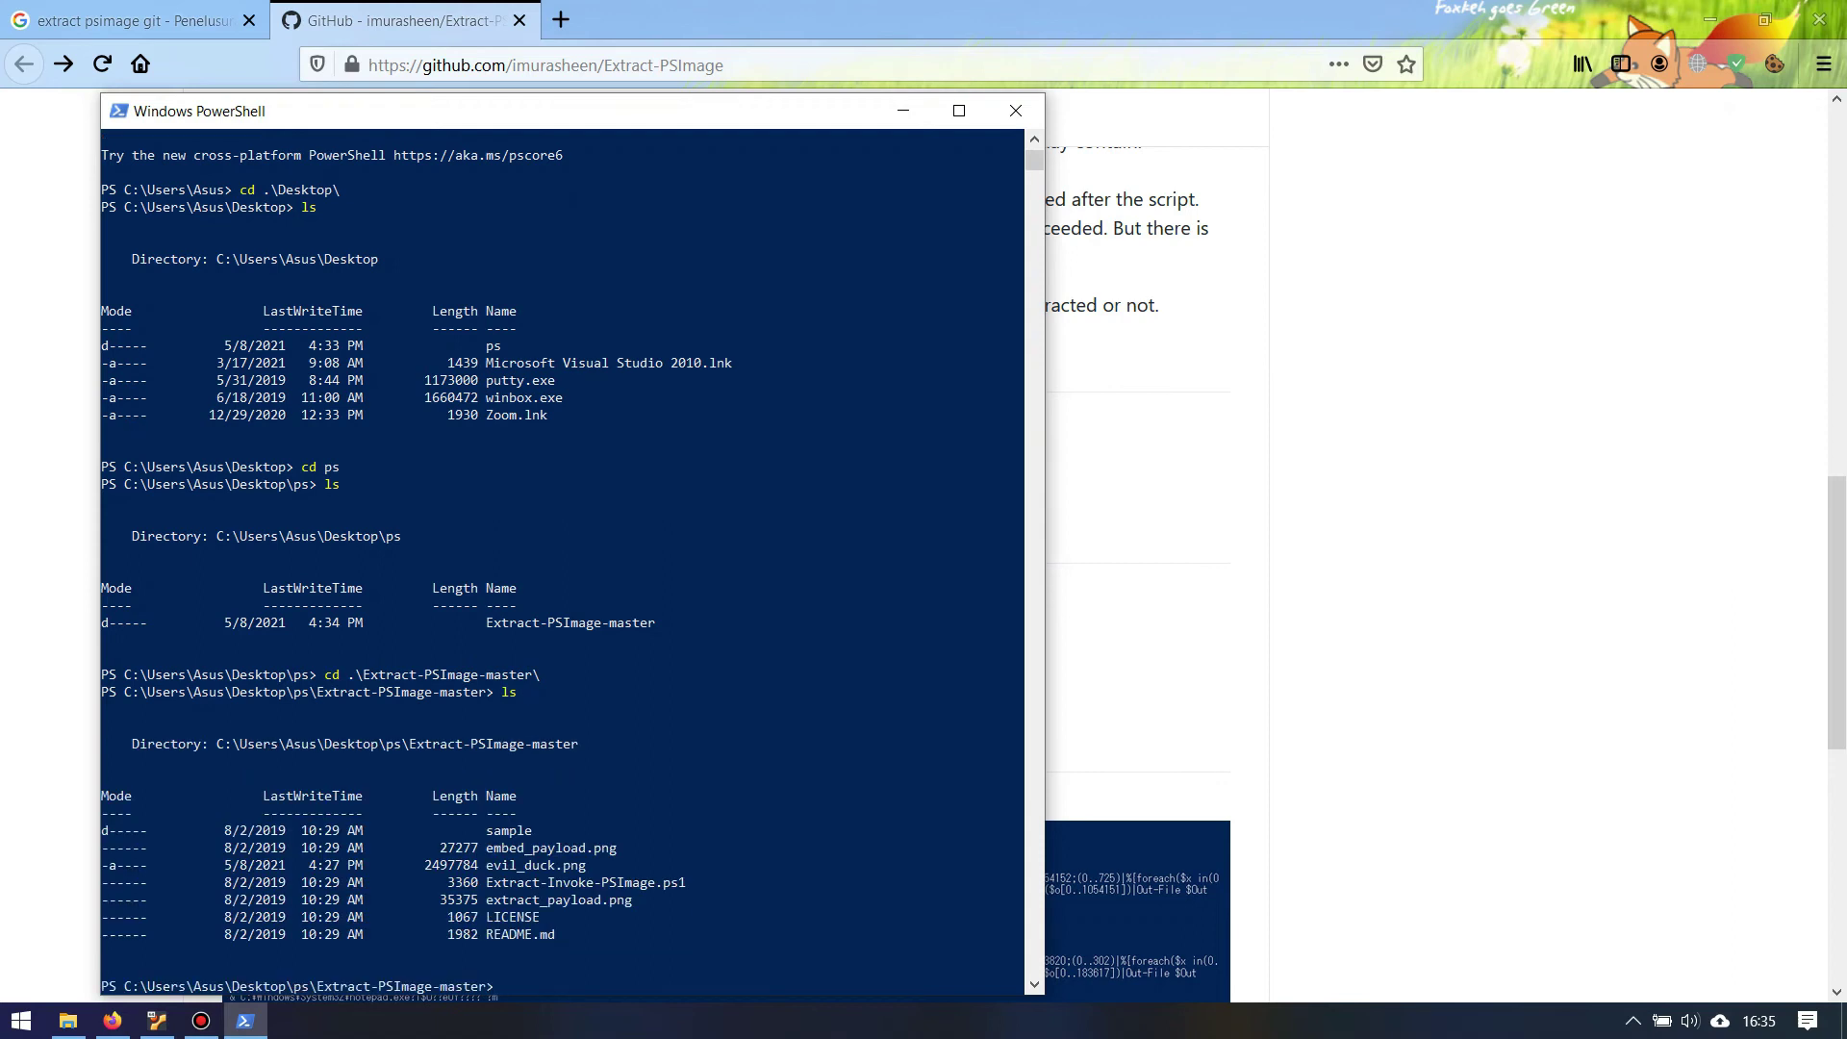
# Clear the console and import the module .\Extract-Invoke-PSImage.ps1.
pyautogui.write('cls')
pyautogui.press('Return')
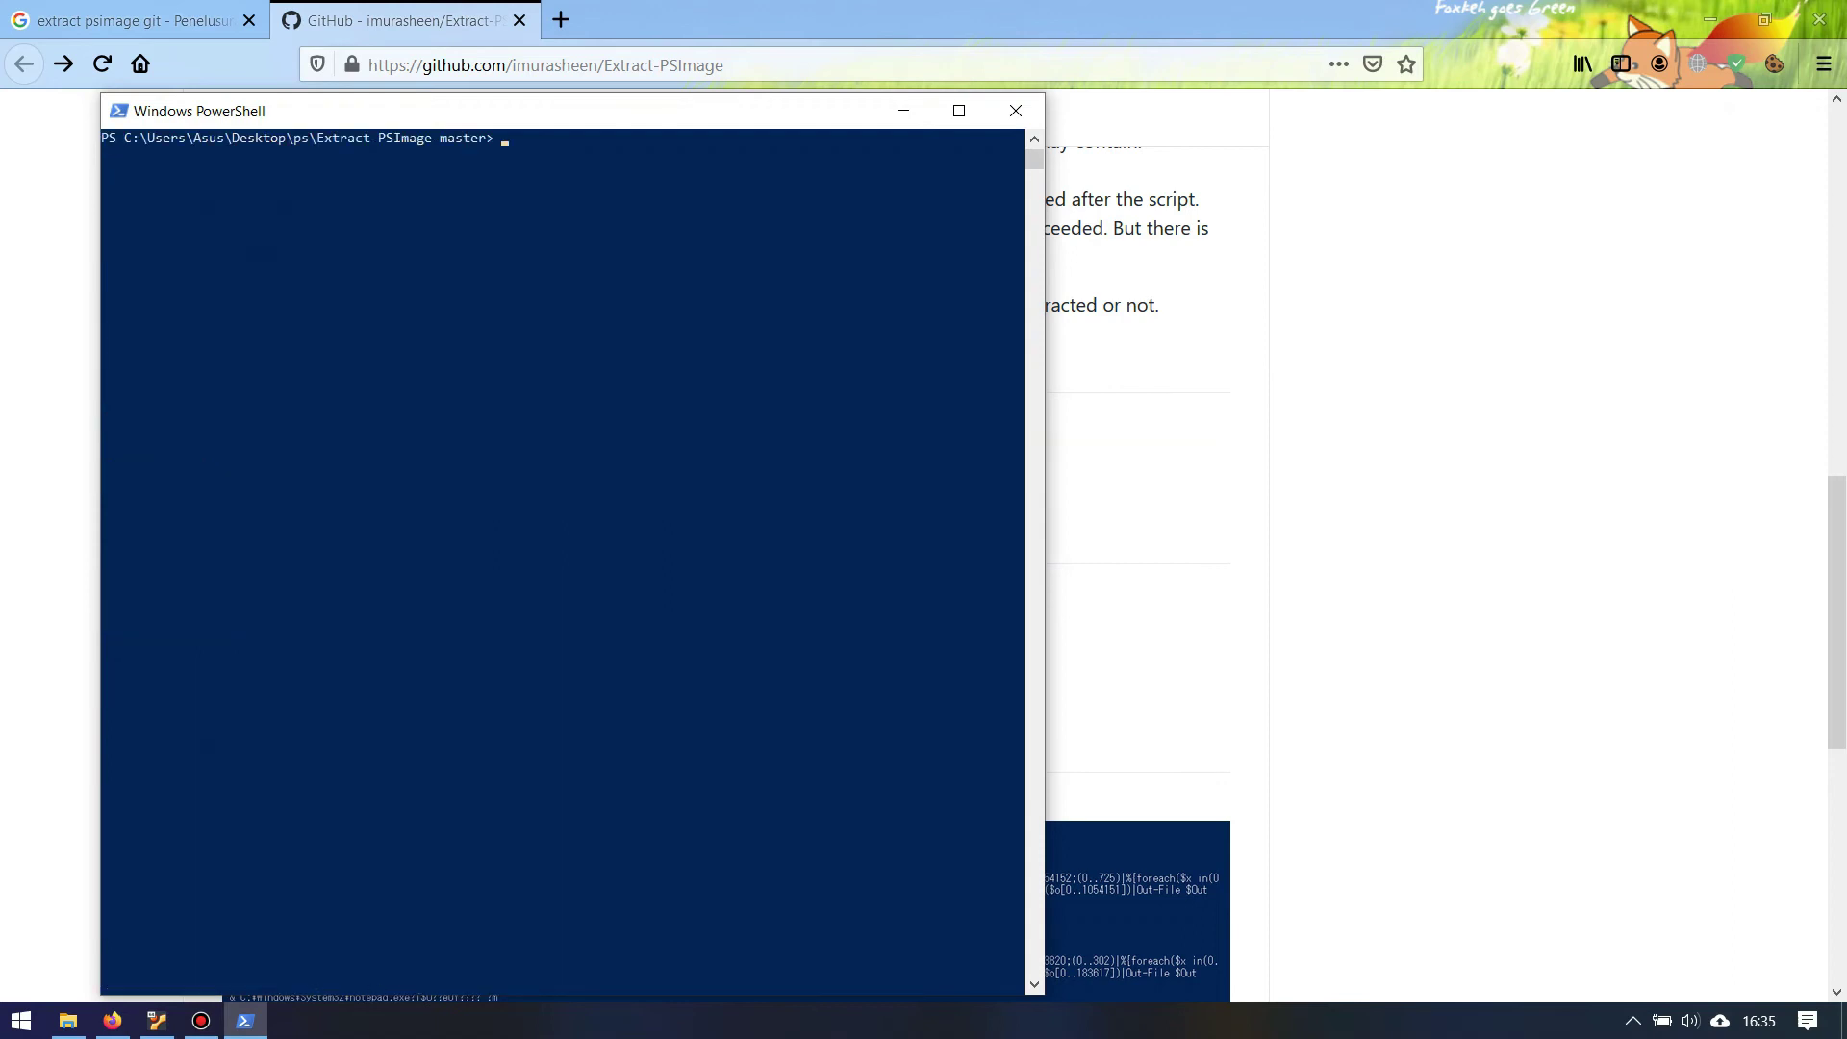
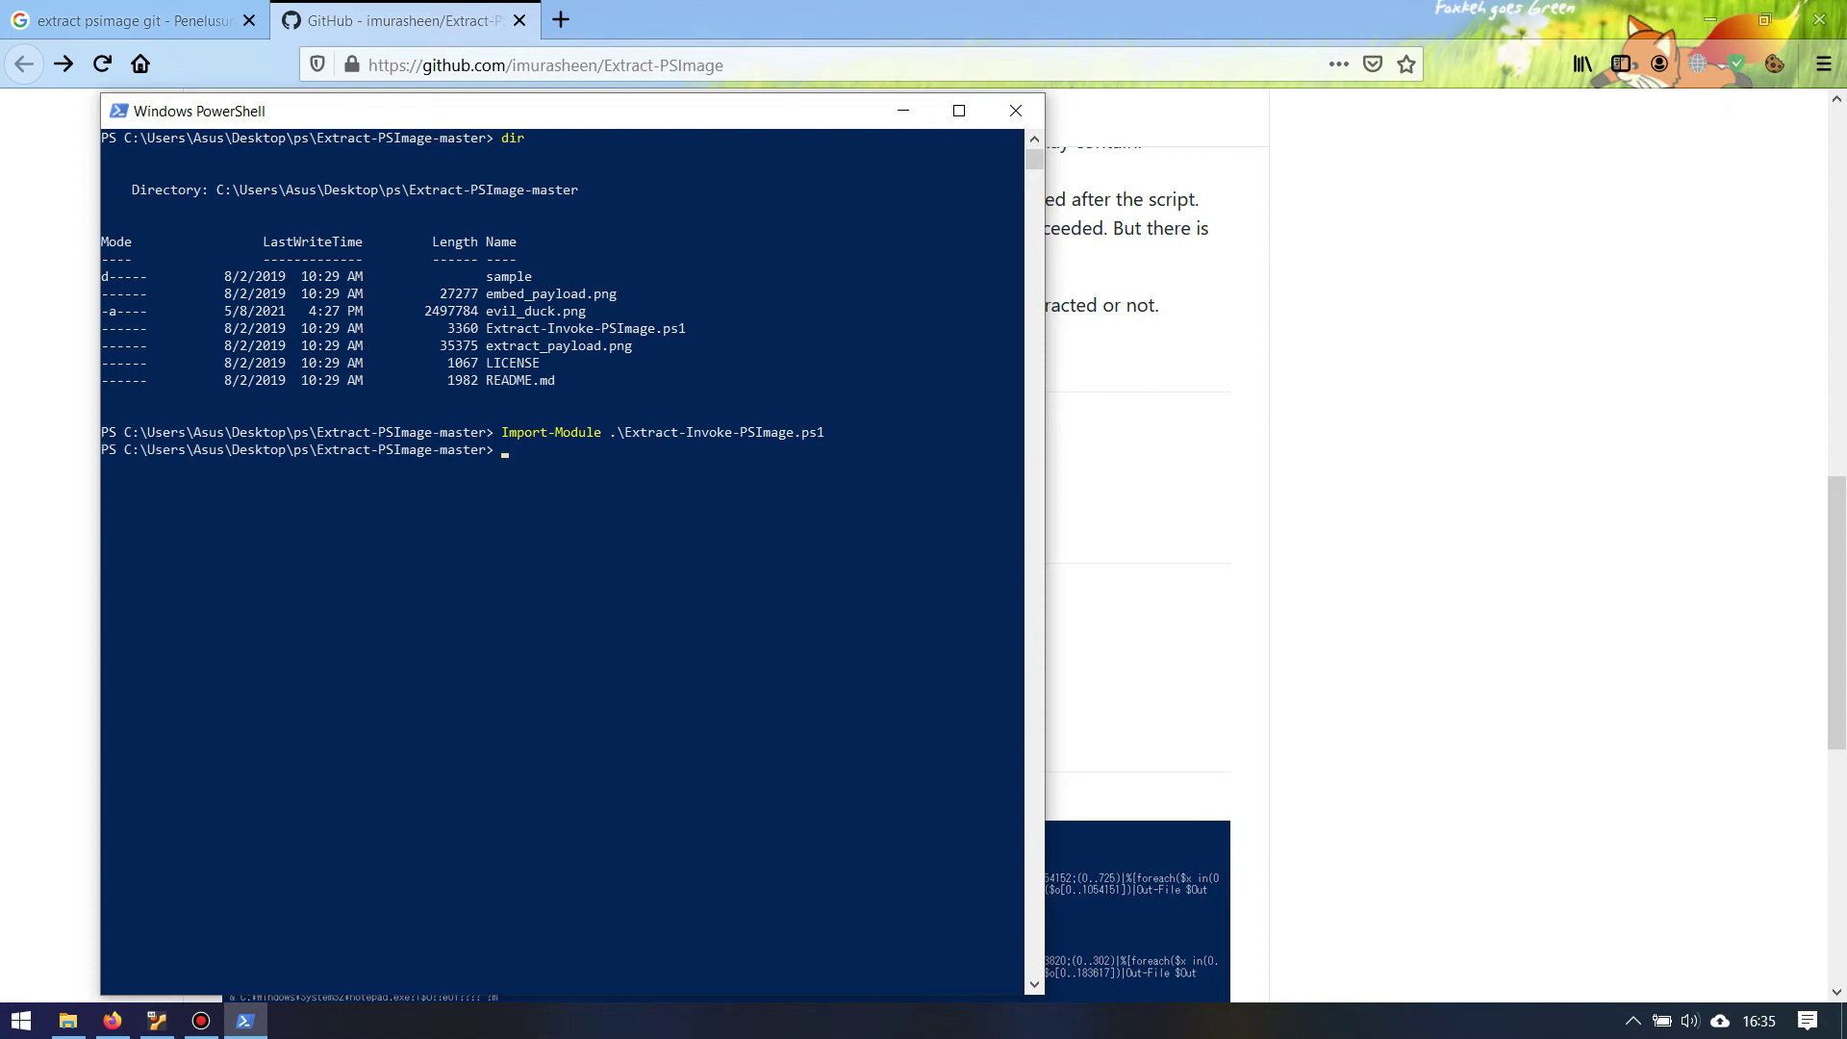
# Copy the Extract-Invoke-PSImage command from the README and run it in PowerShell with -Image .\evil_duck.png -Out coba.ps1.
pyautogui.hotkey('alt', 'Tab')
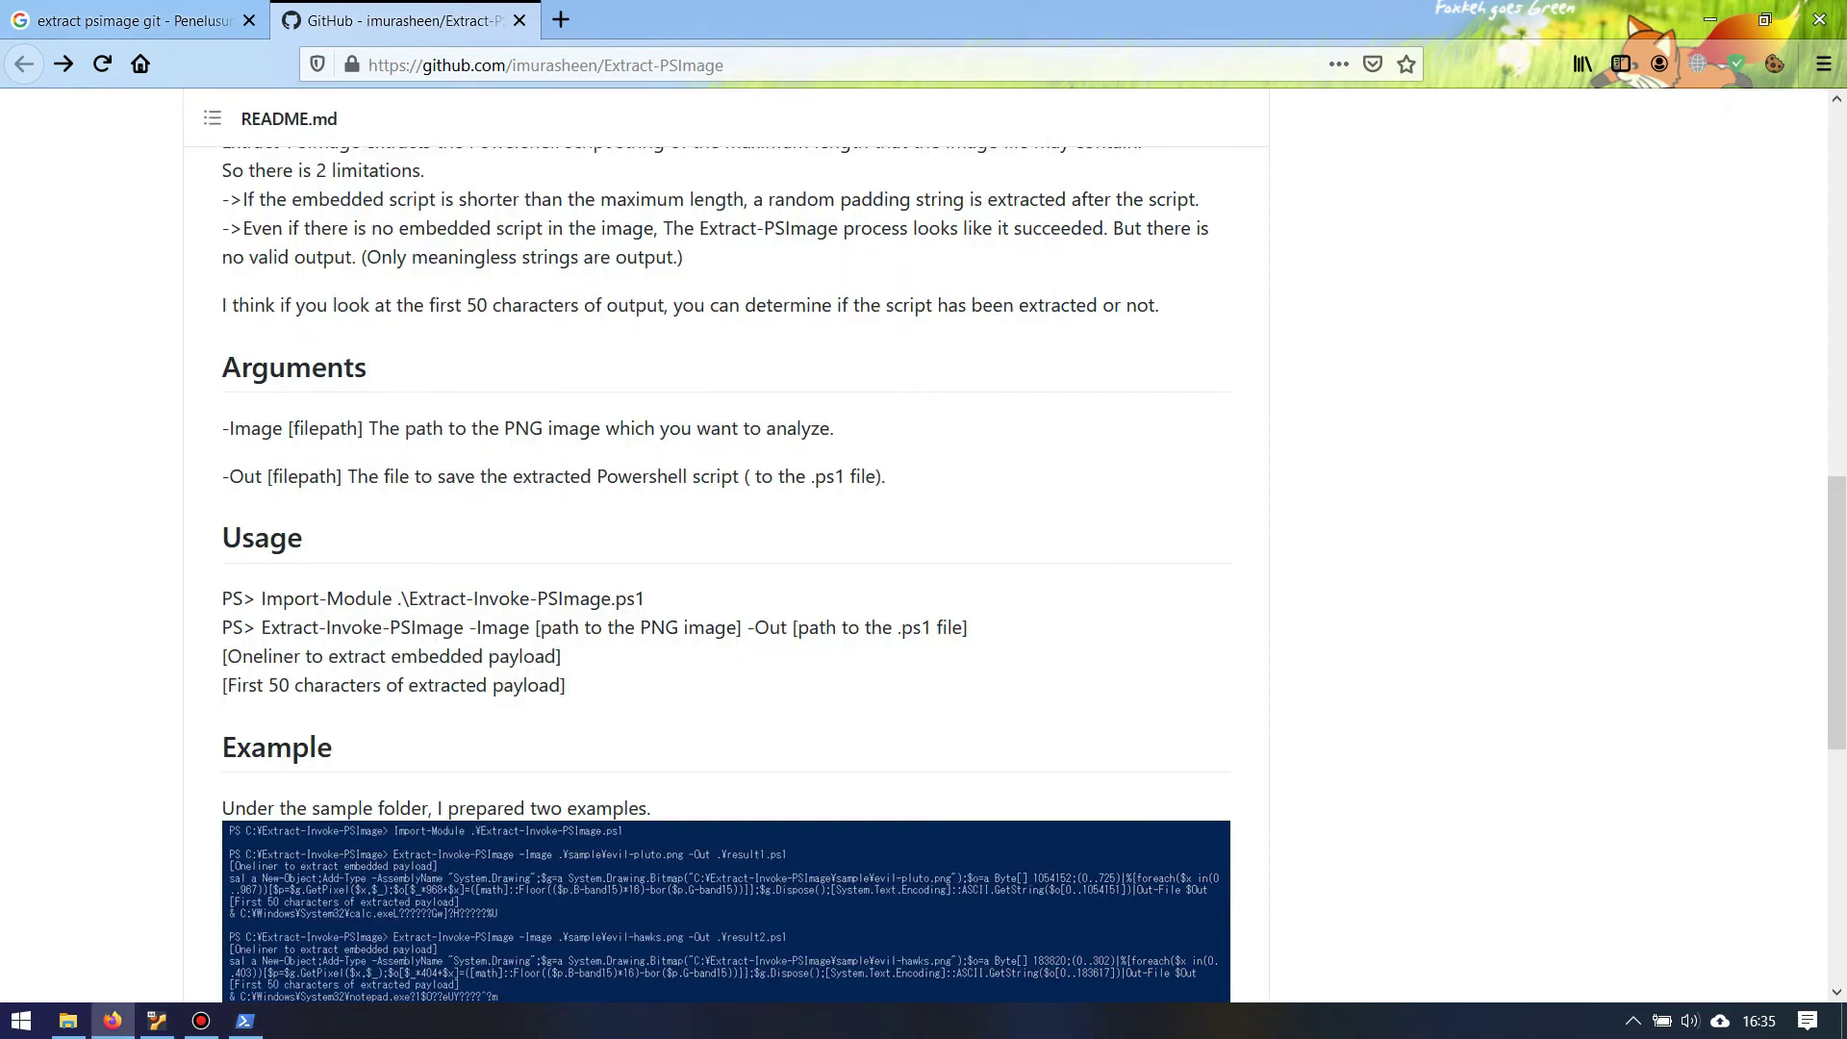
pyautogui.moveTo(262, 628); pyautogui.dragTo(400, 628)
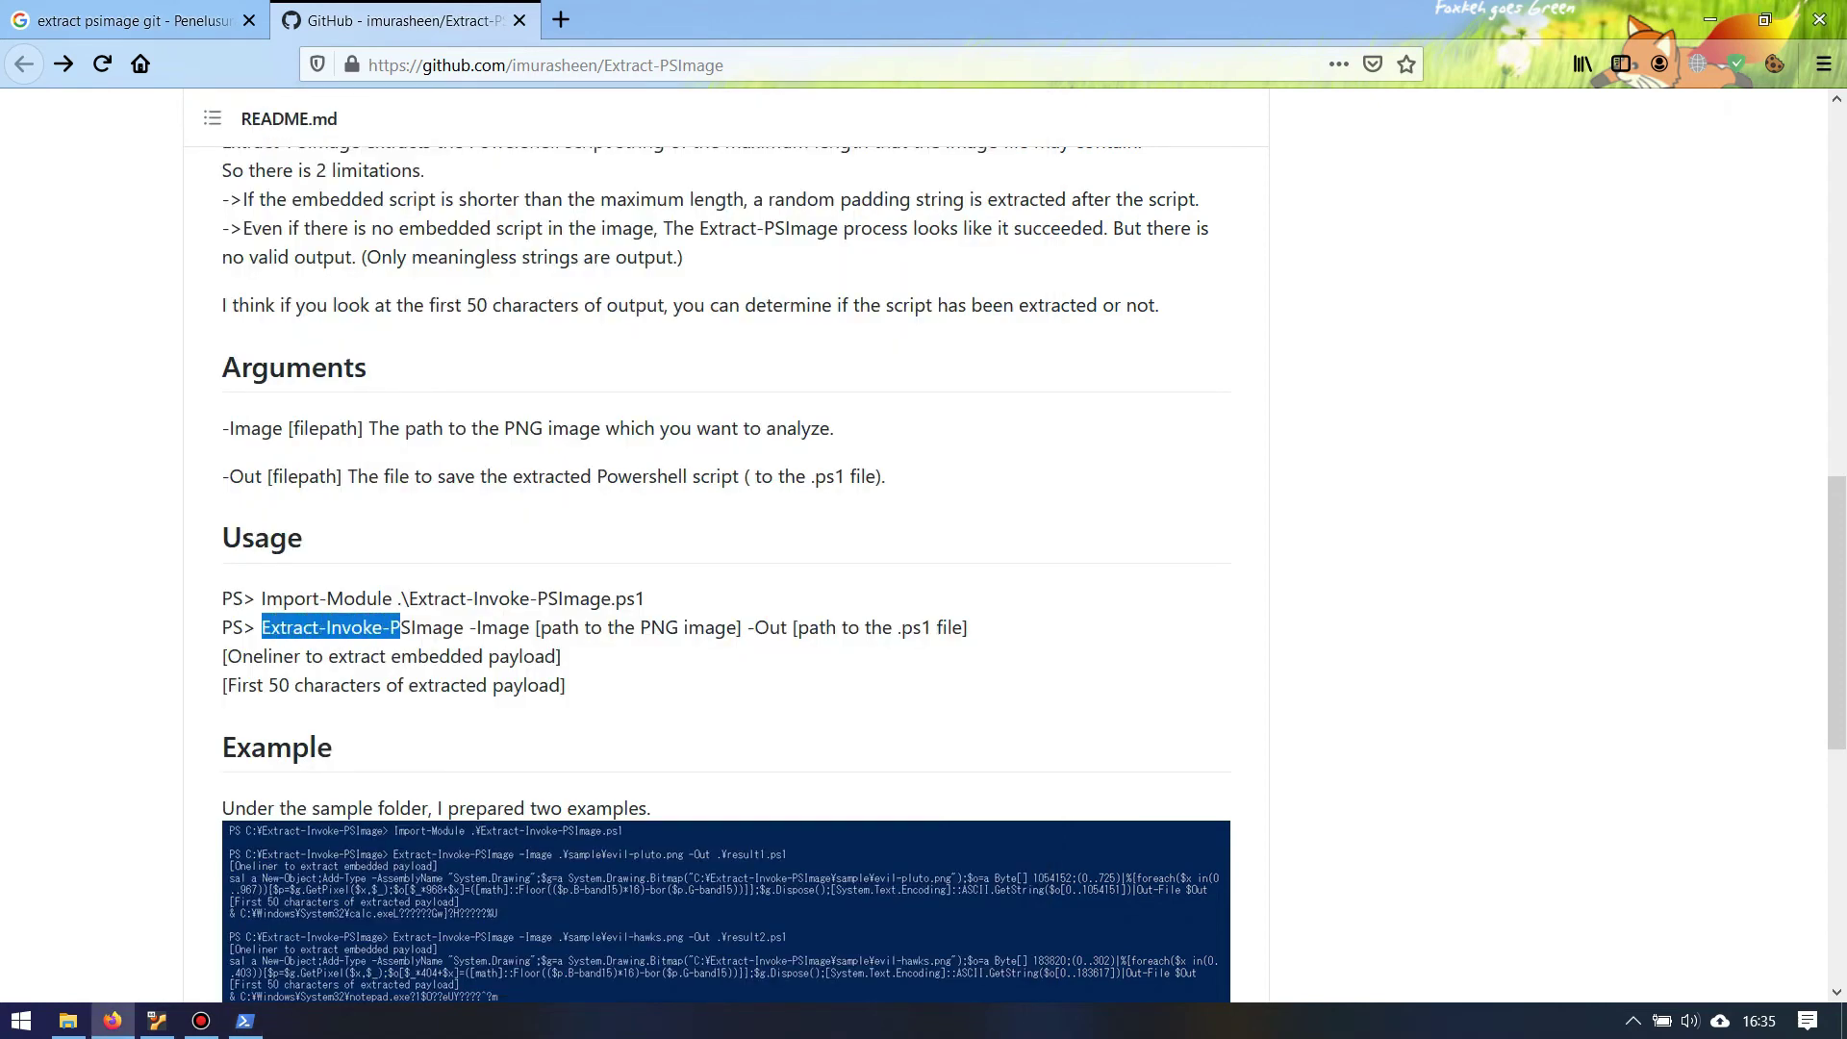
pyautogui.click(399, 628)
pyautogui.moveTo(262, 628); pyautogui.dragTo(531, 628)
pyautogui.hotkey('ctrl', 'c')
pyautogui.hotkey('alt', 'Tab')
pyautogui.hotkey('ctrl', 'v')
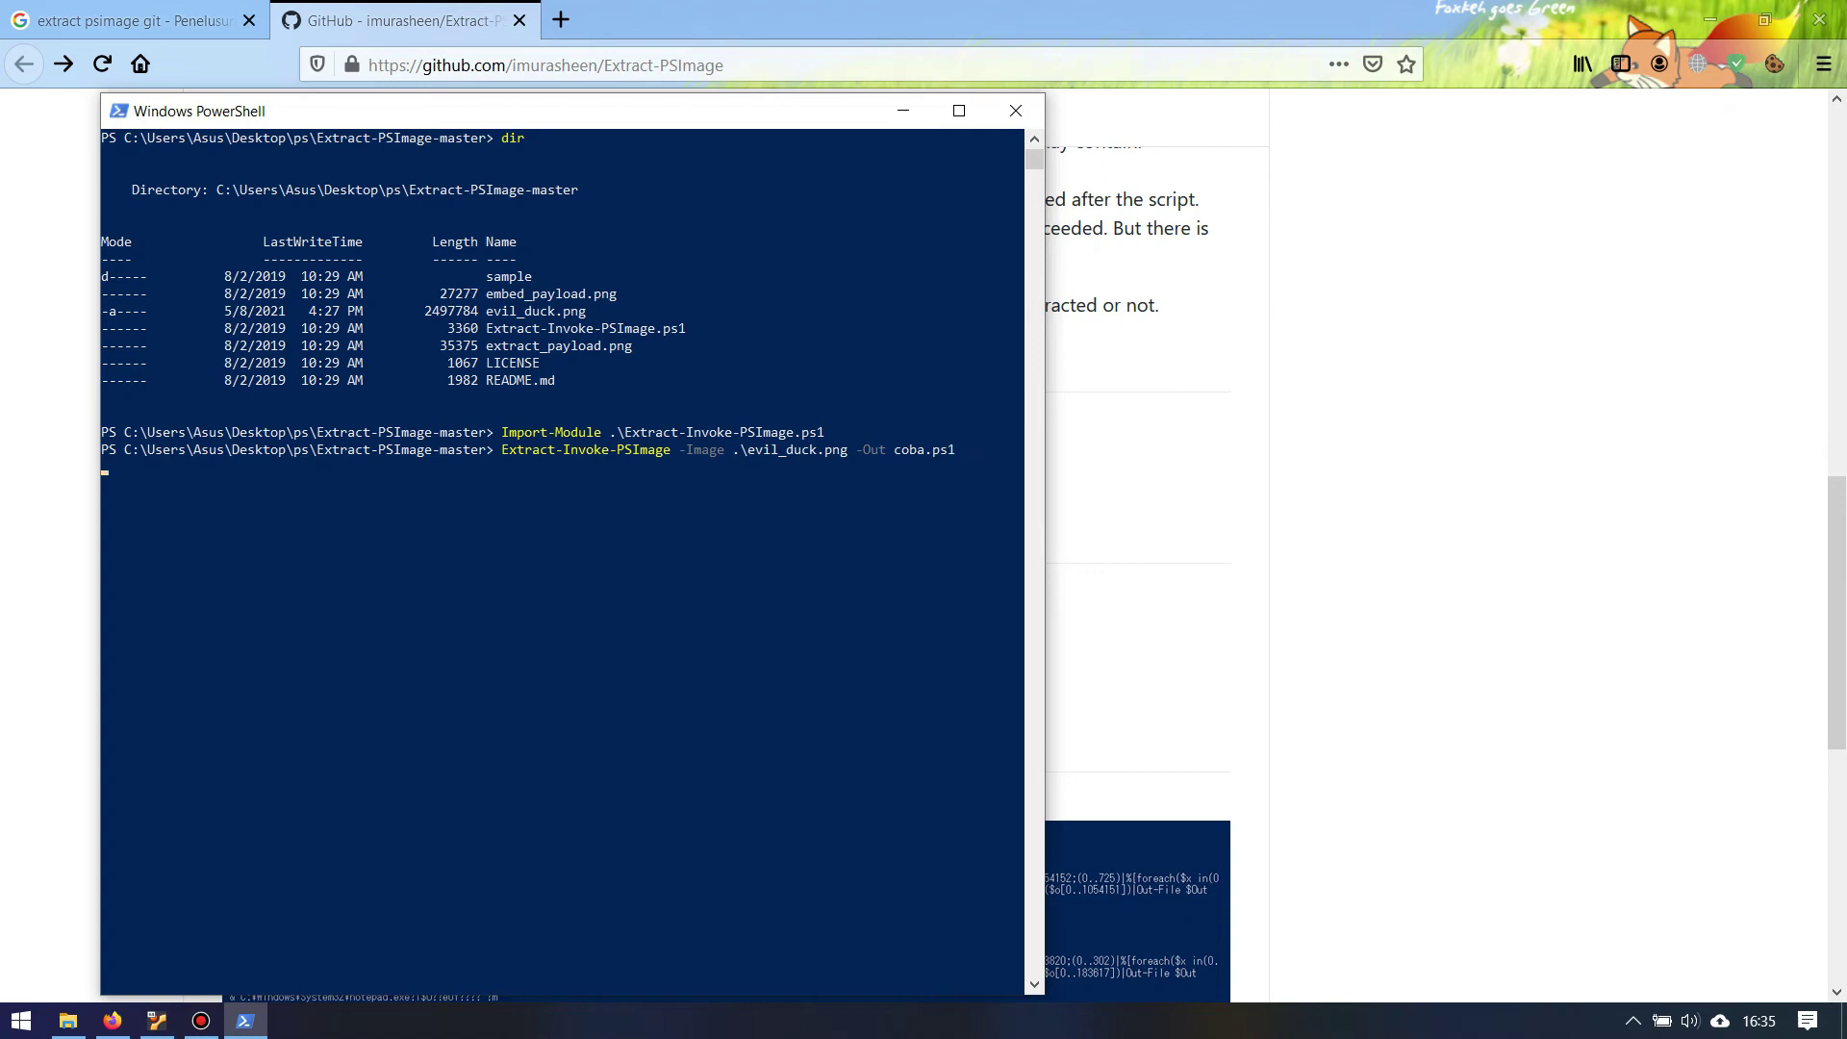
# List the folder's files to locate coba.ps1 and open that script in Notepad++.
pyautogui.write('ls')
pyautogui.press('Return')
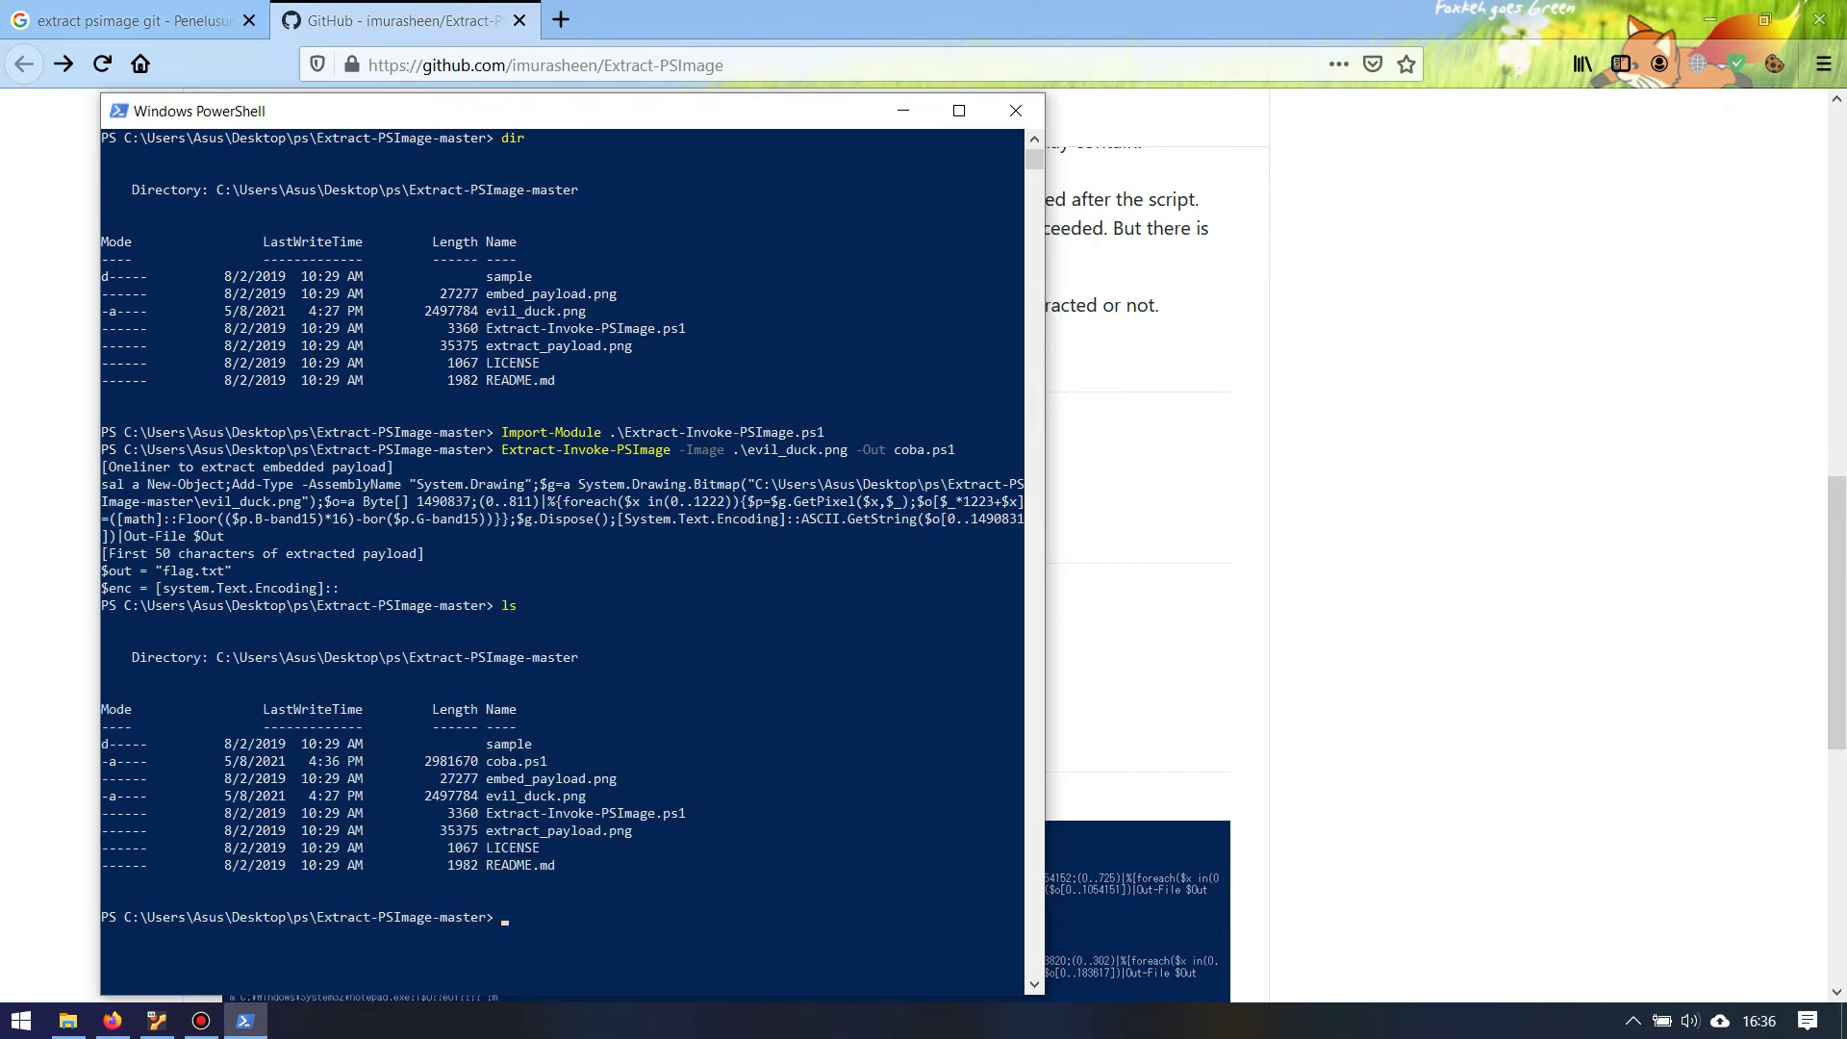
pyautogui.moveTo(478, 761); pyautogui.dragTo(557, 761)
pyautogui.click(566, 761)
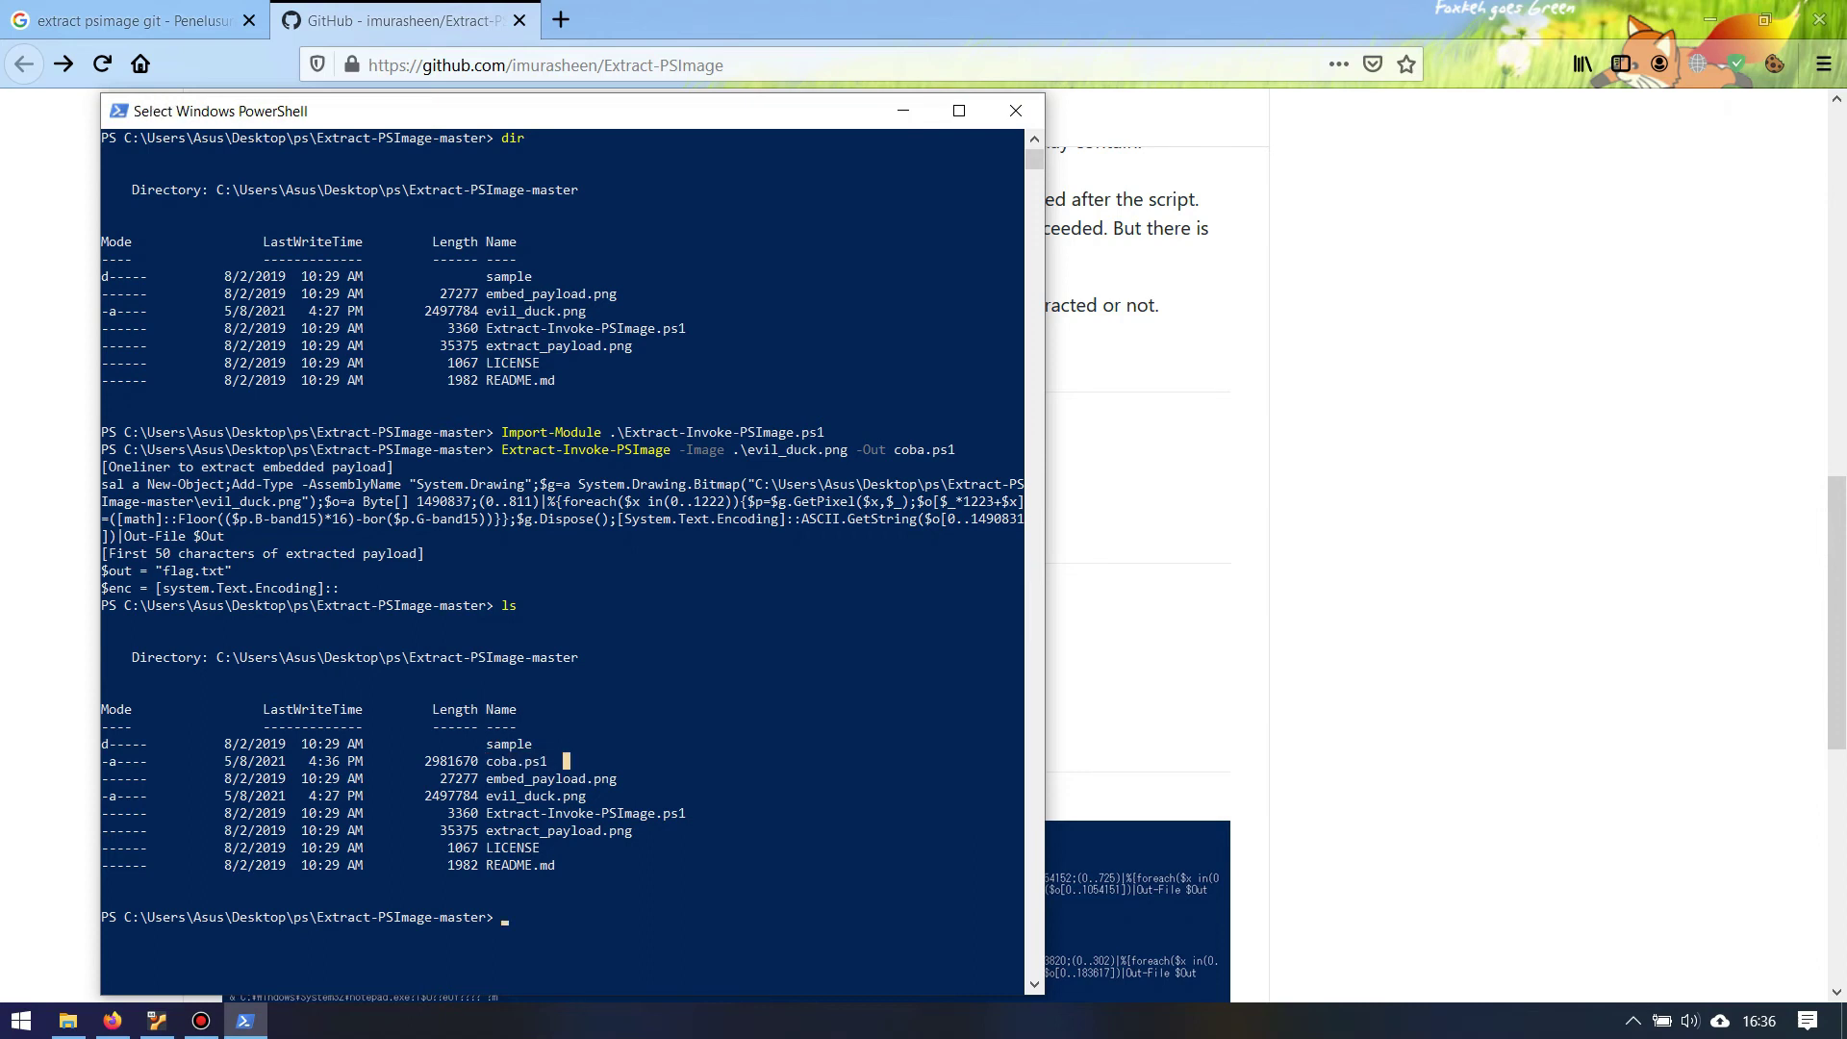
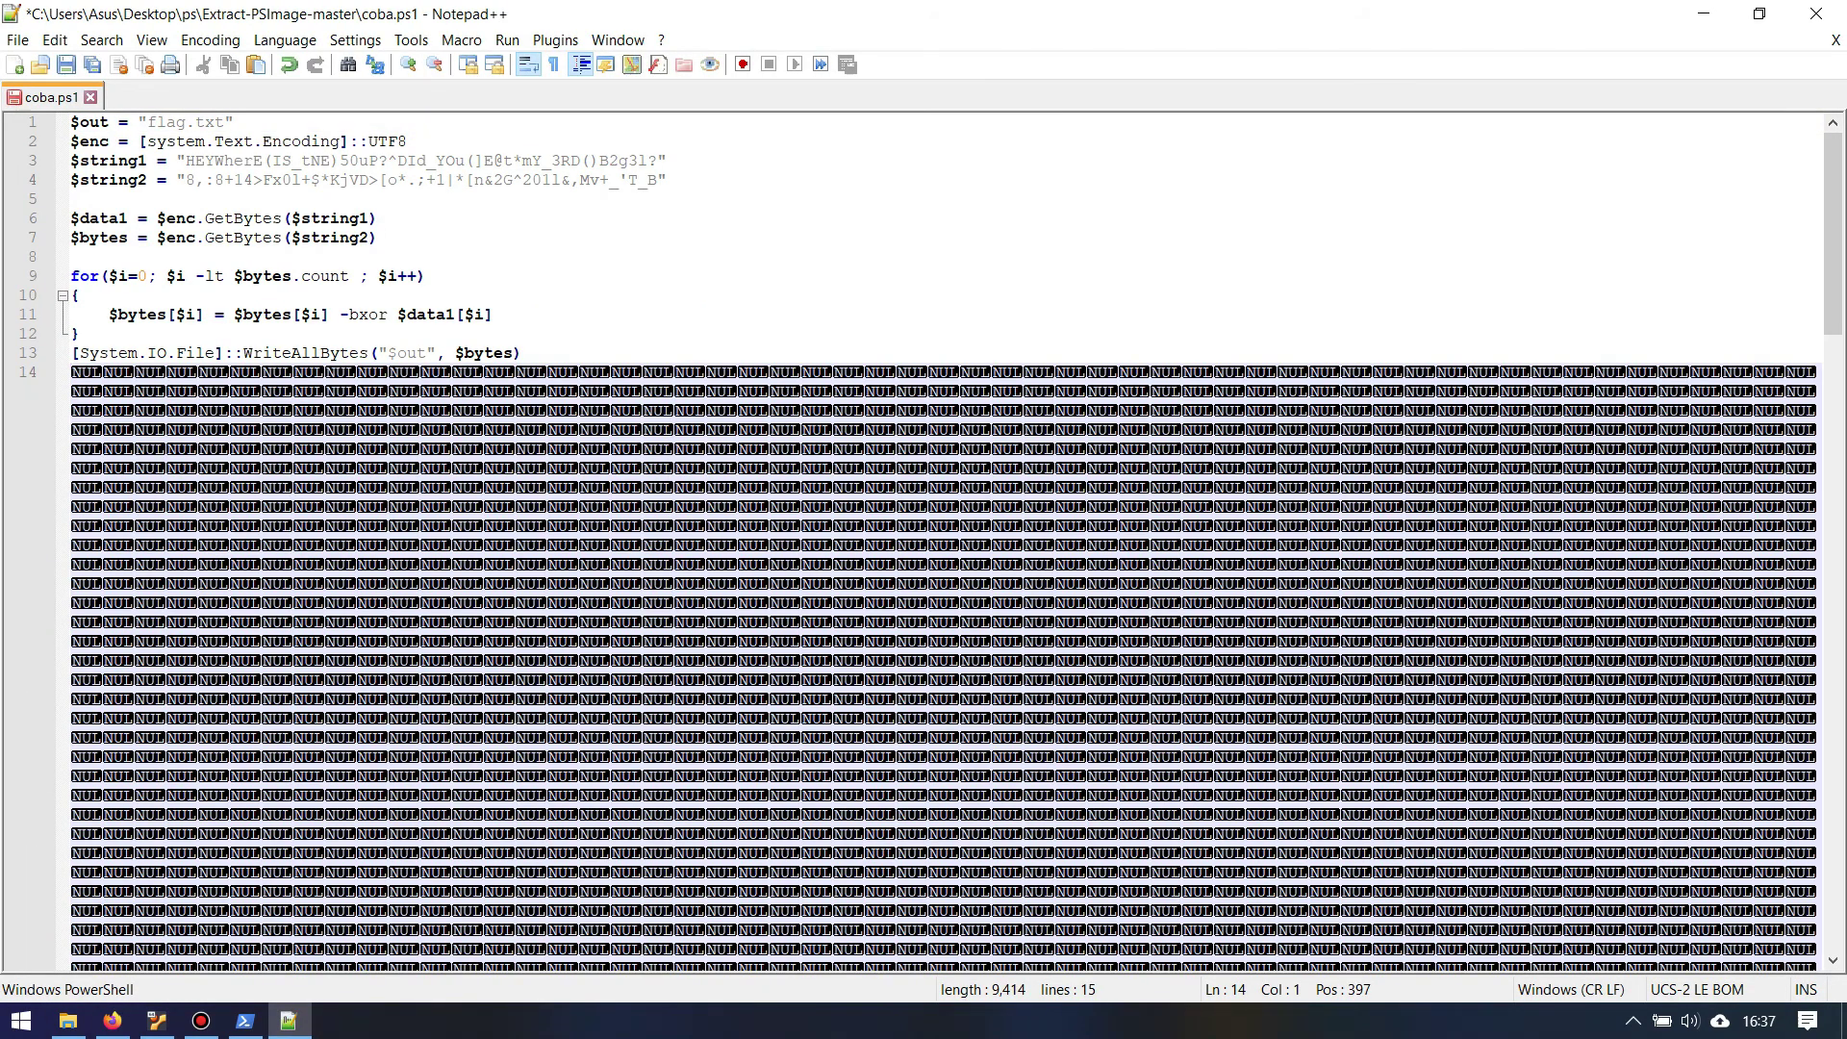
# Copy the readable script lines 1 to 13 of coba.ps1 into a new document, leaving out the NUL padding.
pyautogui.moveTo(523, 353); pyautogui.dragTo(70, 122)
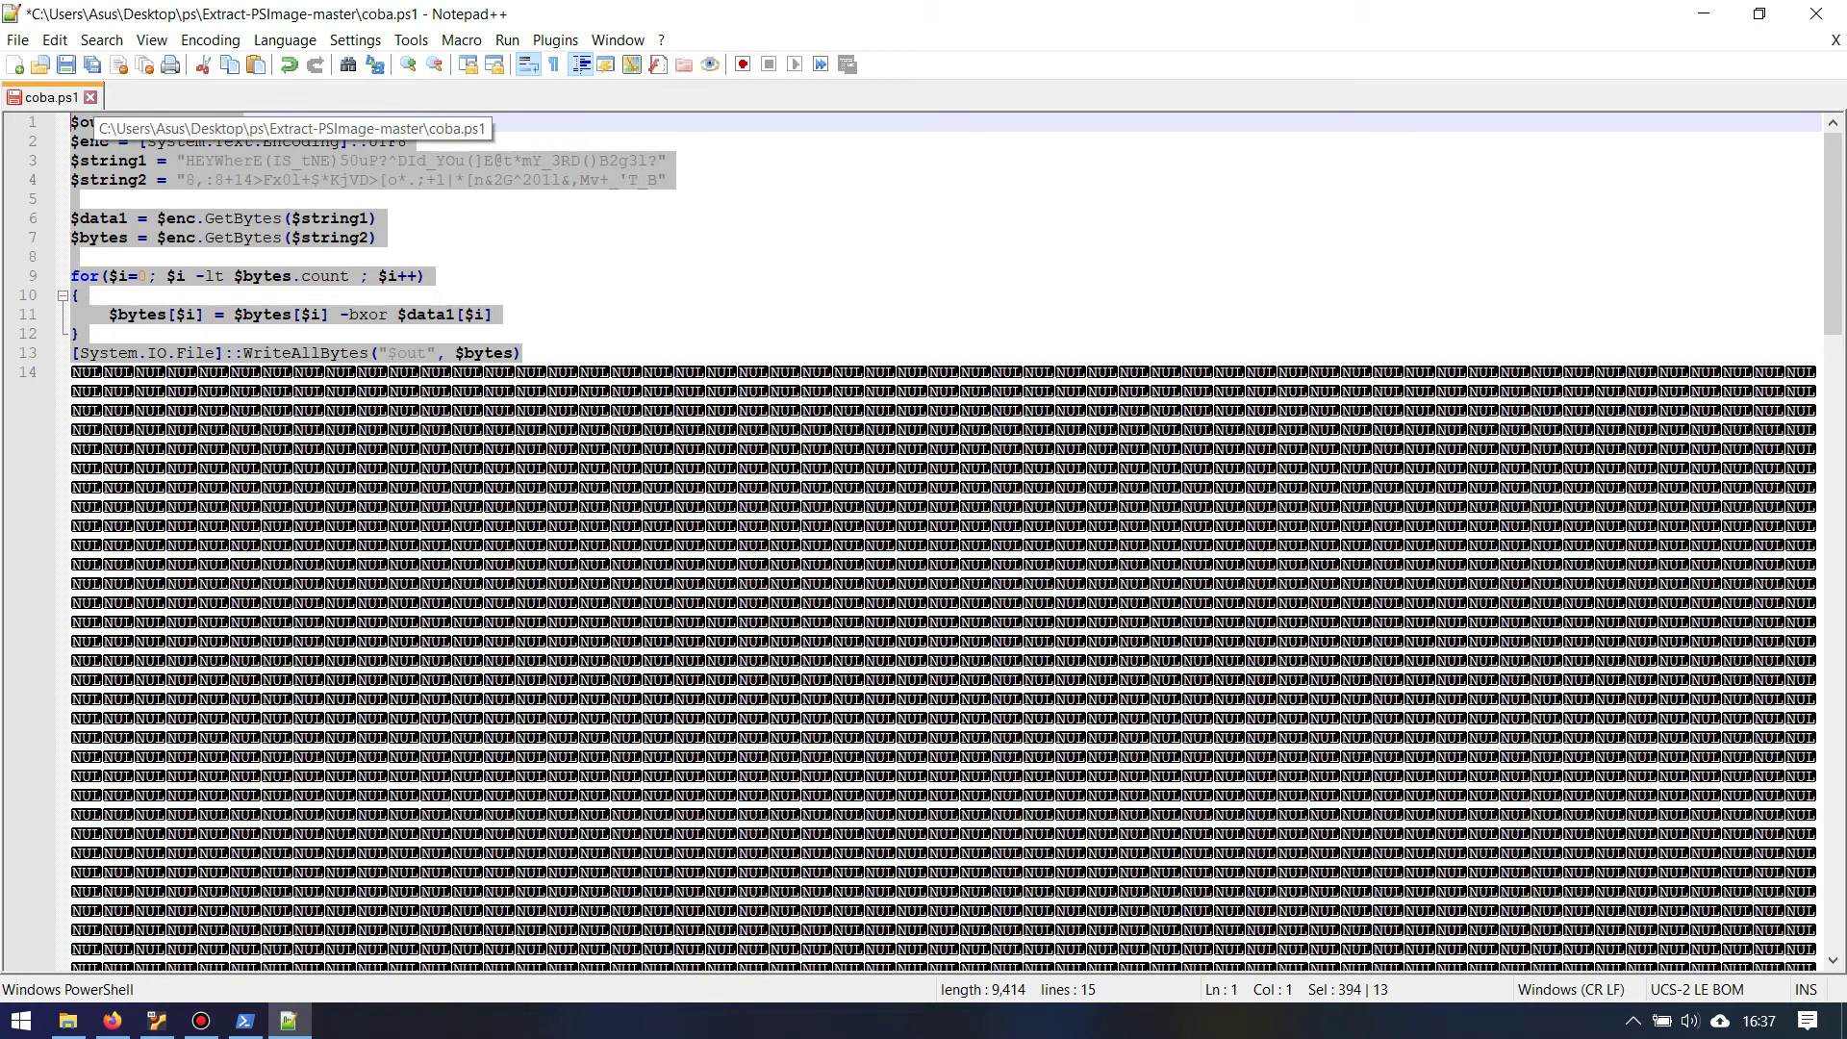
pyautogui.click(16, 65)
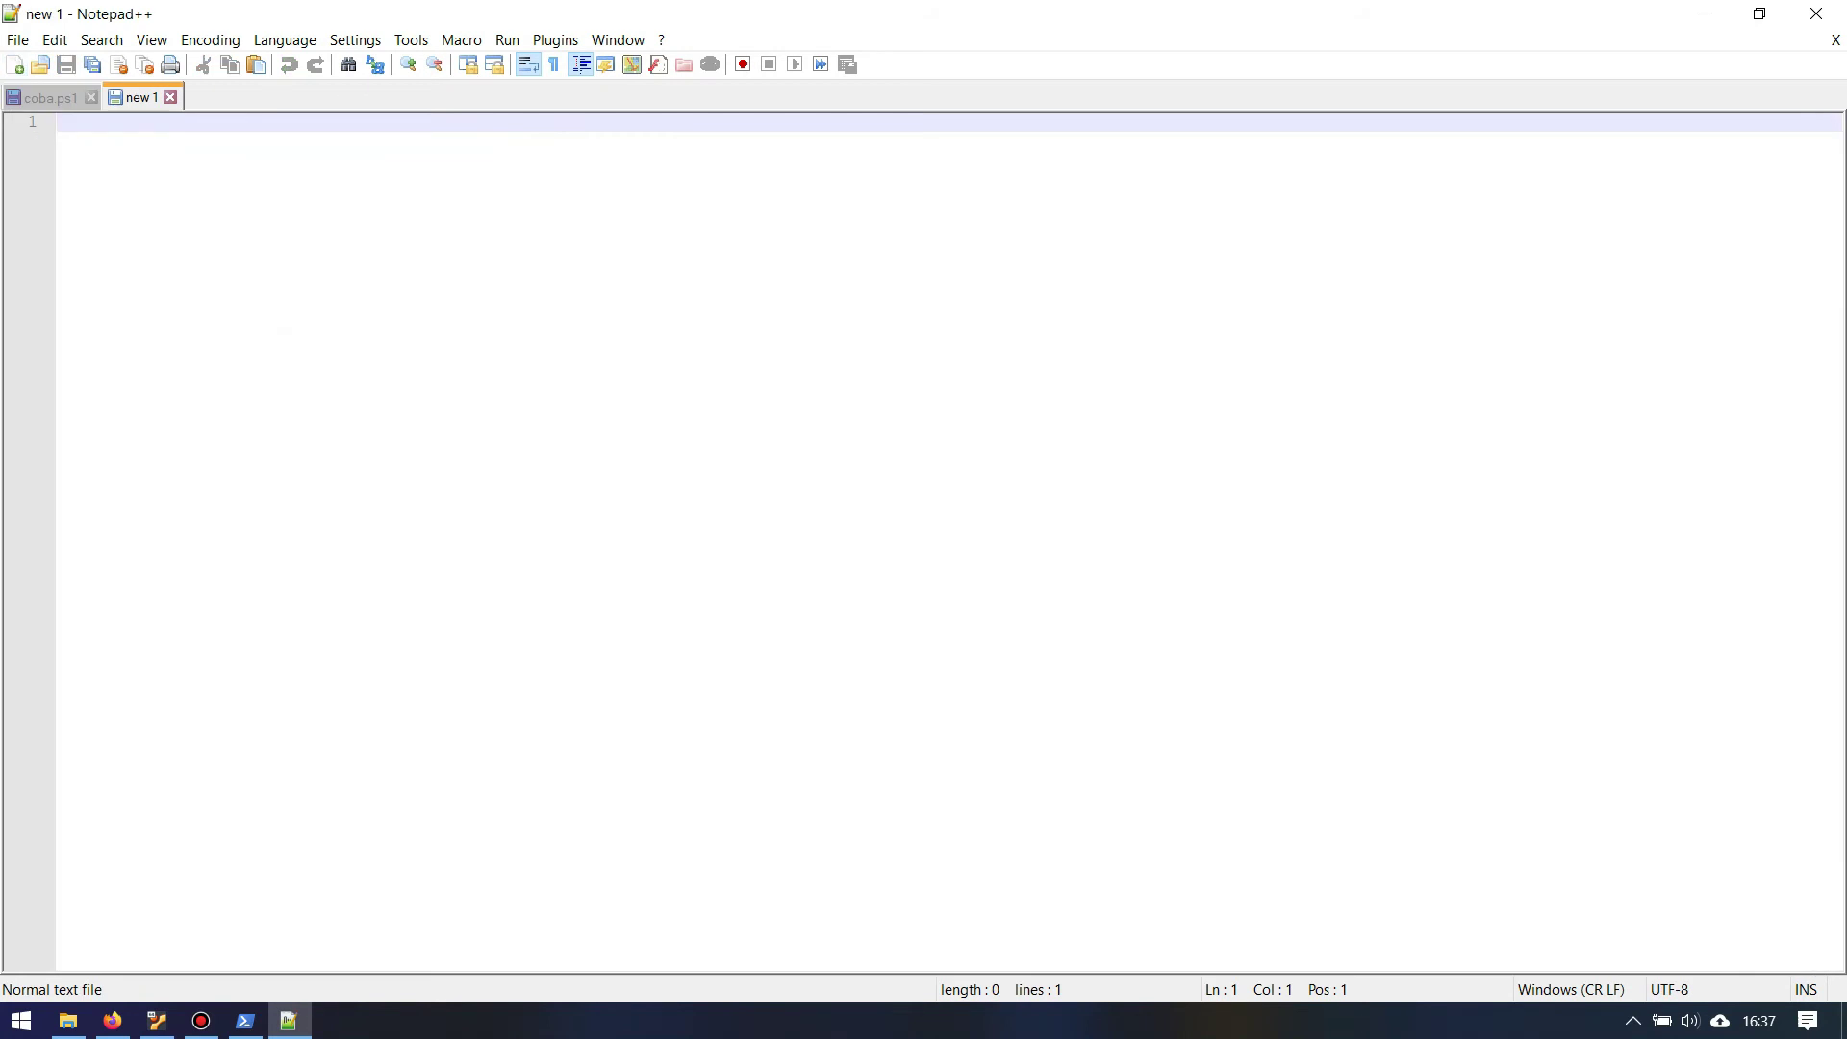
pyautogui.write('$out = "flag.txt" $enc = [system.Text.Encoding]::UTF8 $string1 = "HEYWherE(IS_tNE)50uP?^DId_YOu(]E@t*mY_3RD()B2g31?" $string2 = "8,:8+14>Fx0l+$*KjVD>[o*.;+1|*[n&2G^201l&,Mv+_\'T_B"  $data1 = $enc.GetBytes($string1) $bytes = $enc.GetBytes($string2)  for($i=0; $i -lt $bytes.count ; $i++) {     $bytes[$i] = $bytes[$i] -bxor $data1[$i] } [System.IO.File]::WriteAllBytes("$out", $bytes)')
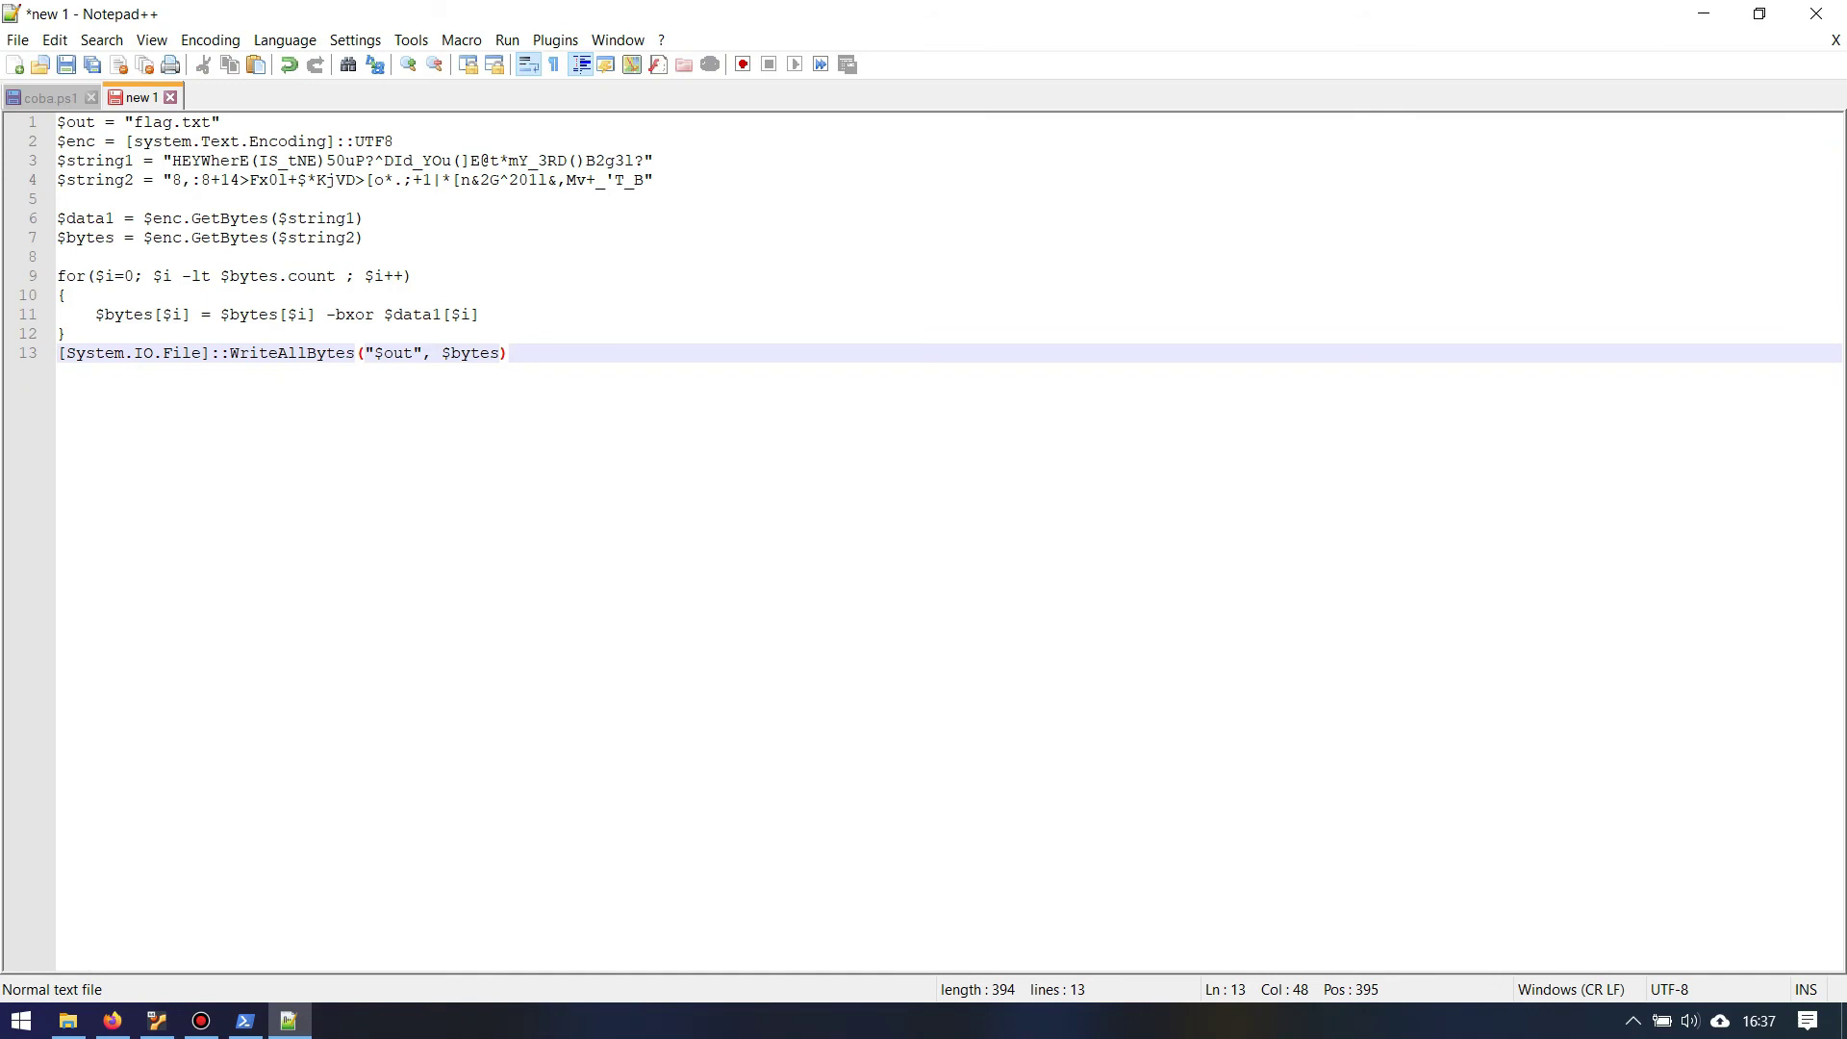
# Save the new document as hasil.ps1 in the Extract-PSImage-master folder.
pyautogui.hotkey('shift', 'Up')
pyautogui.hotkey('shift', 'Up')
pyautogui.hotkey('shift', 'Up')
pyautogui.hotkey('shift', 'Home')
pyautogui.click(153, 238)
pyautogui.hotkey('alt', 'f')
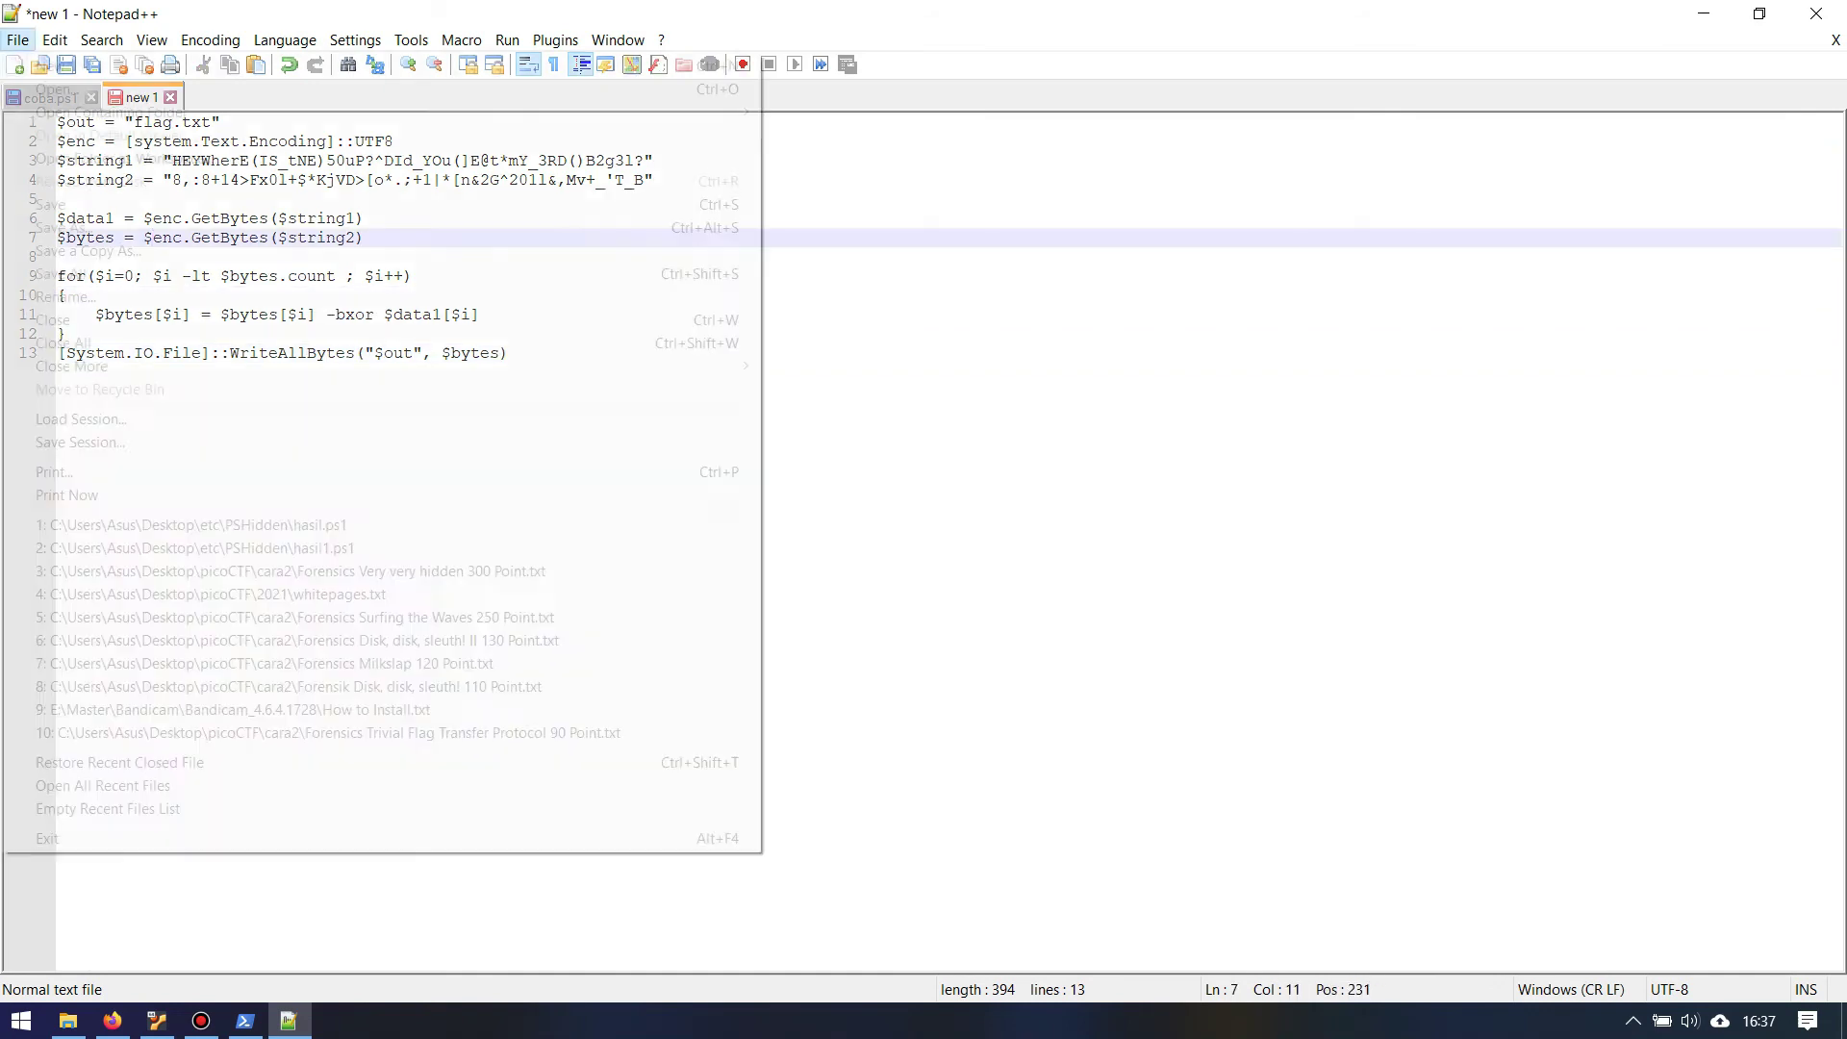
pyautogui.write('ahasil..ps1')
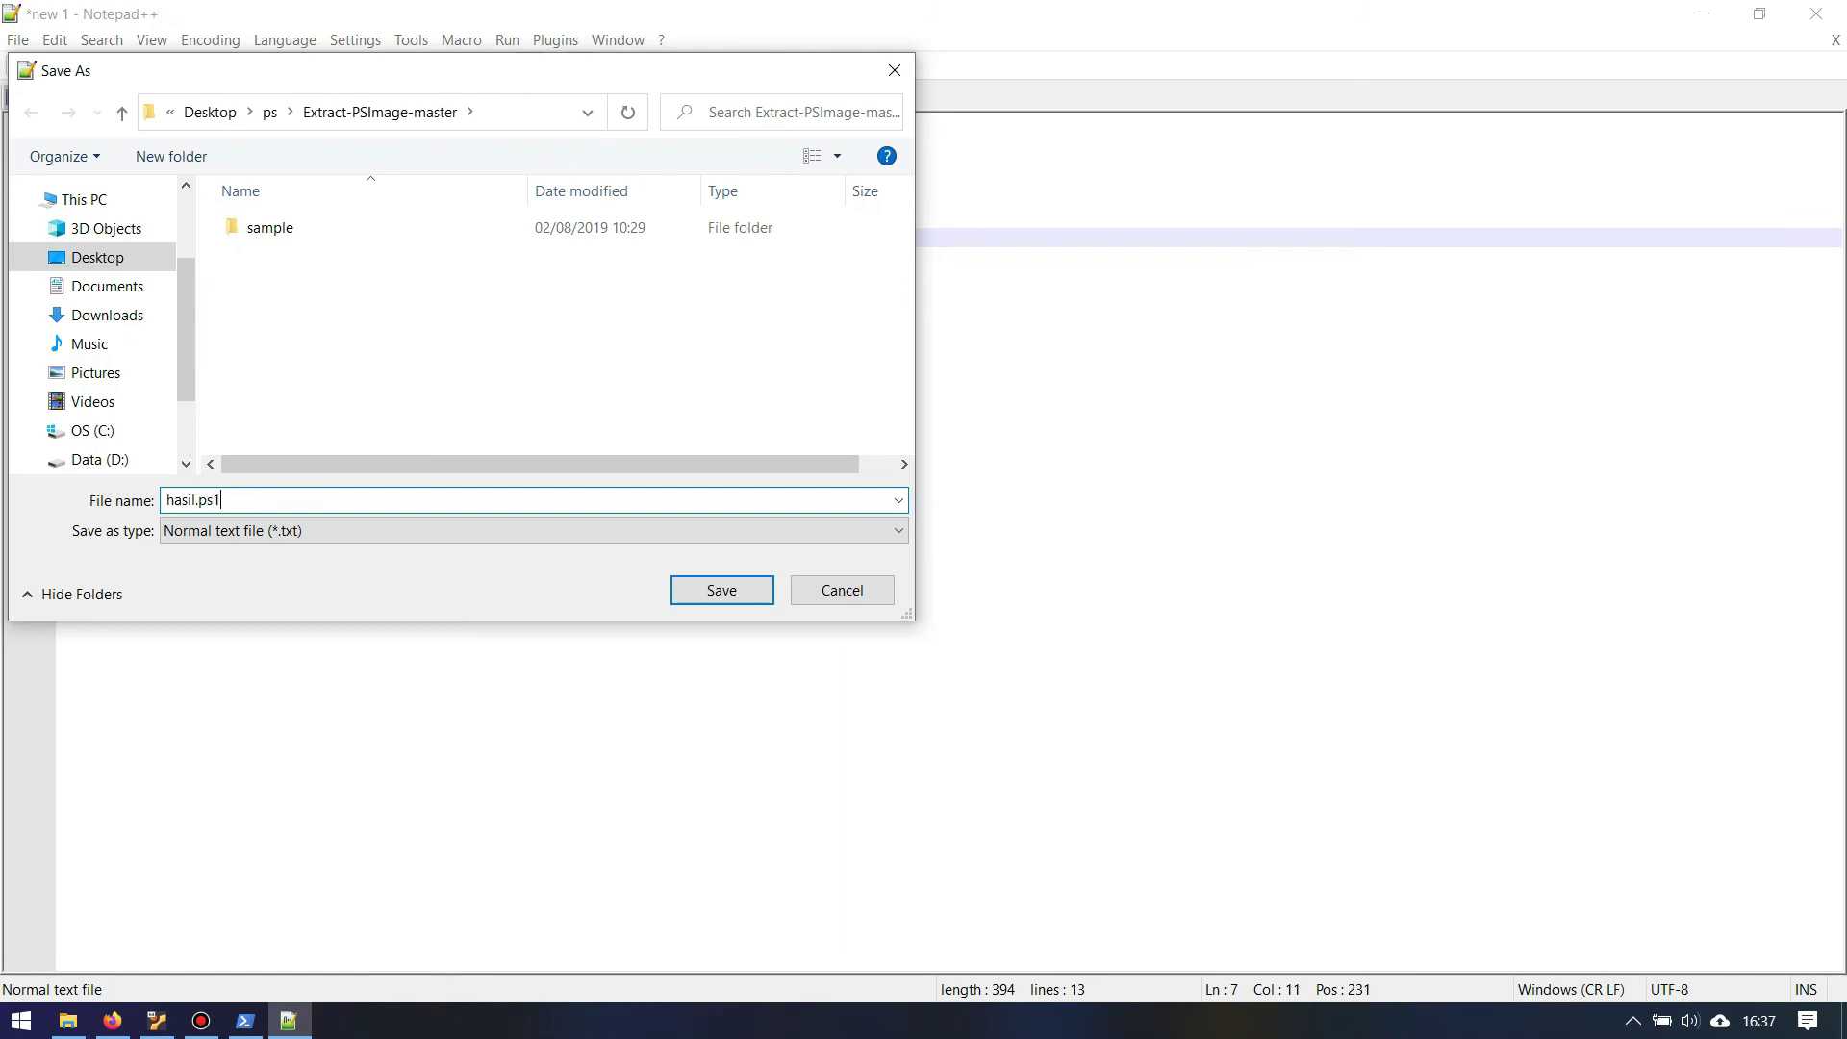
pyautogui.press('Return')
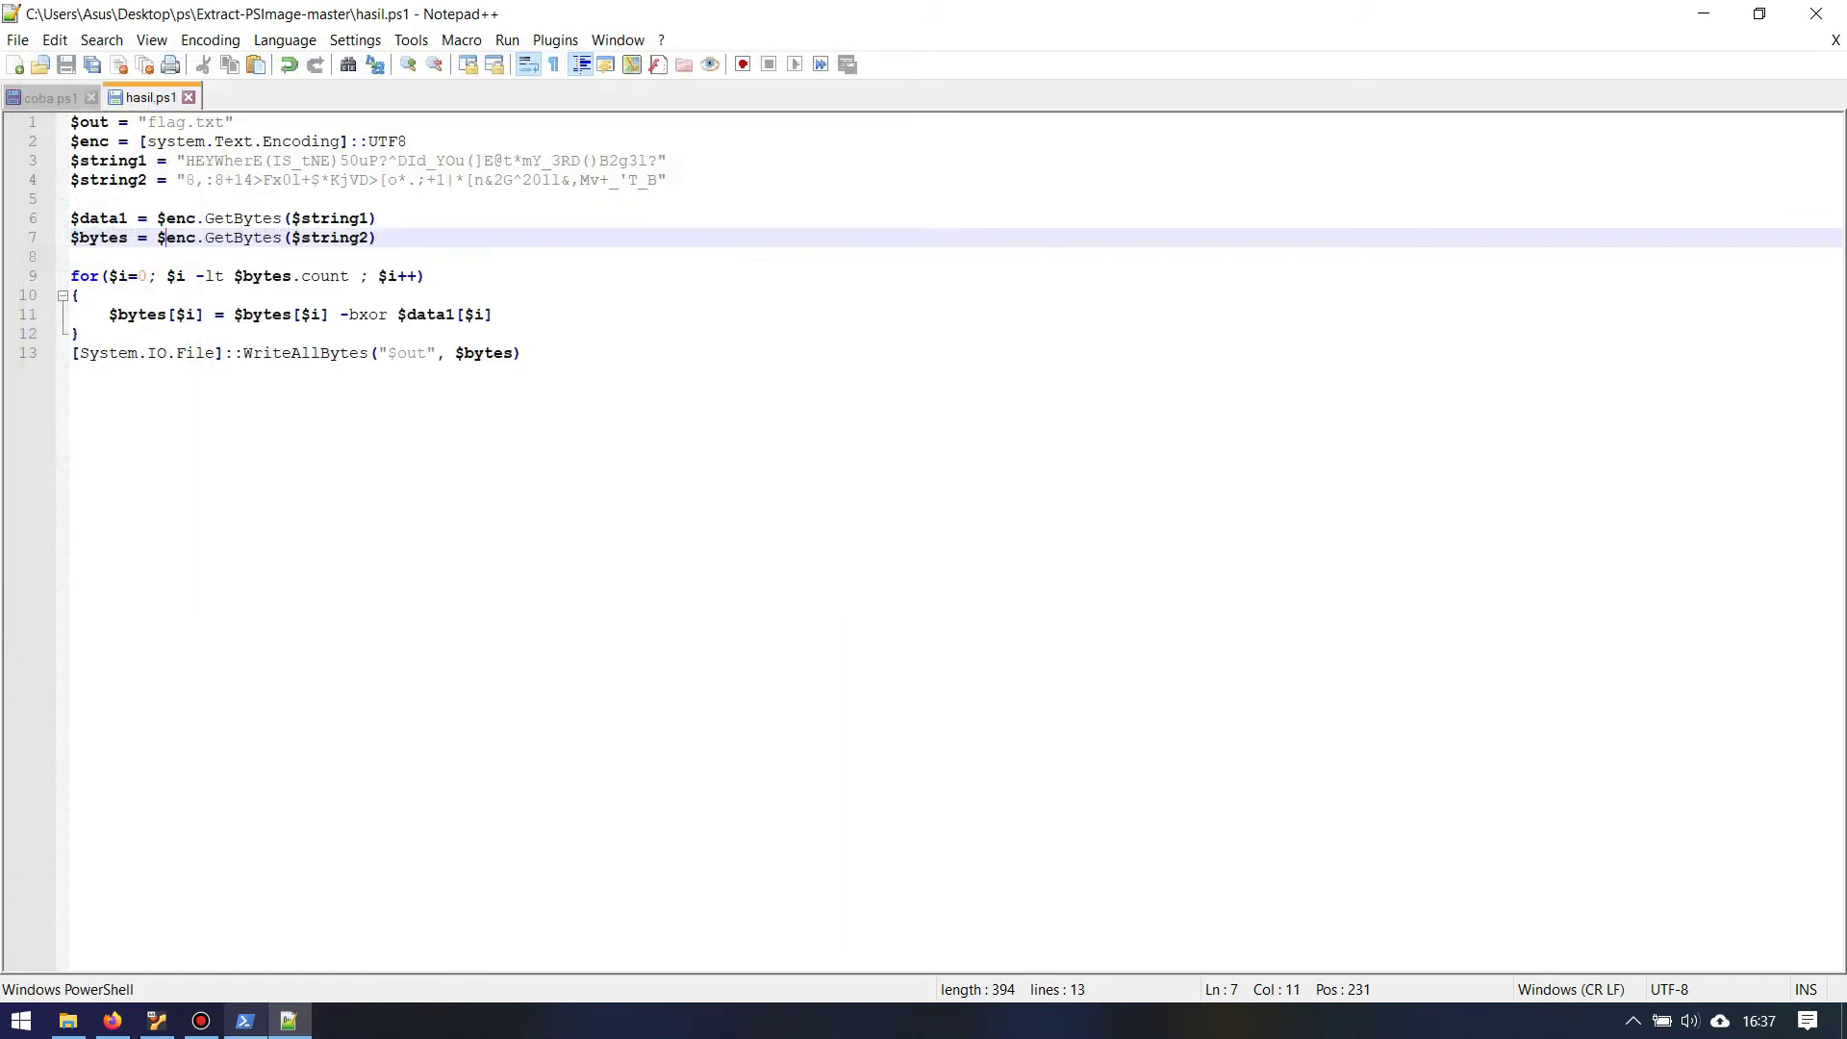
# Switch to PowerShell, run .\hasil.ps1 and list the folder's files to look for flag.txt.
pyautogui.click(245, 1021)
pyautogui.click(781, 587)
pyautogui.press('Escape')
pyautogui.write('.\\hasil.ps1')
pyautogui.press('Return')
pyautogui.write('ls')
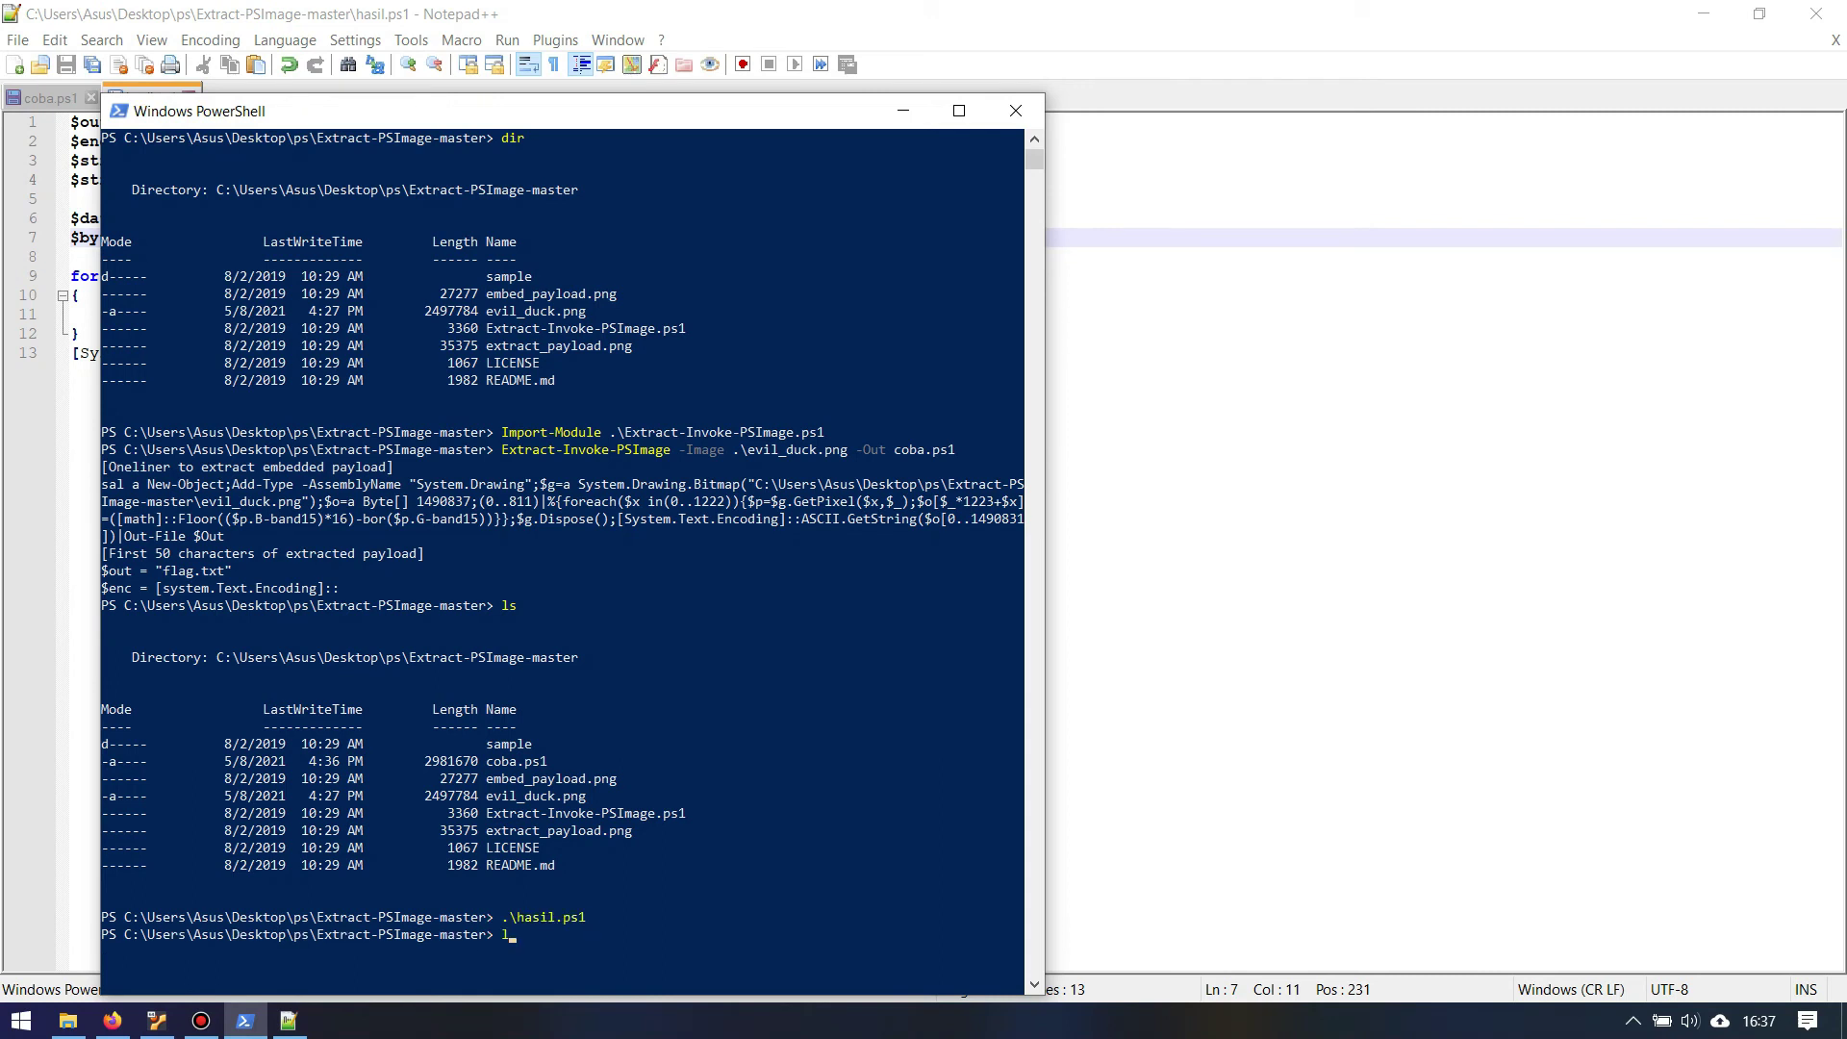
pyautogui.press('Return')
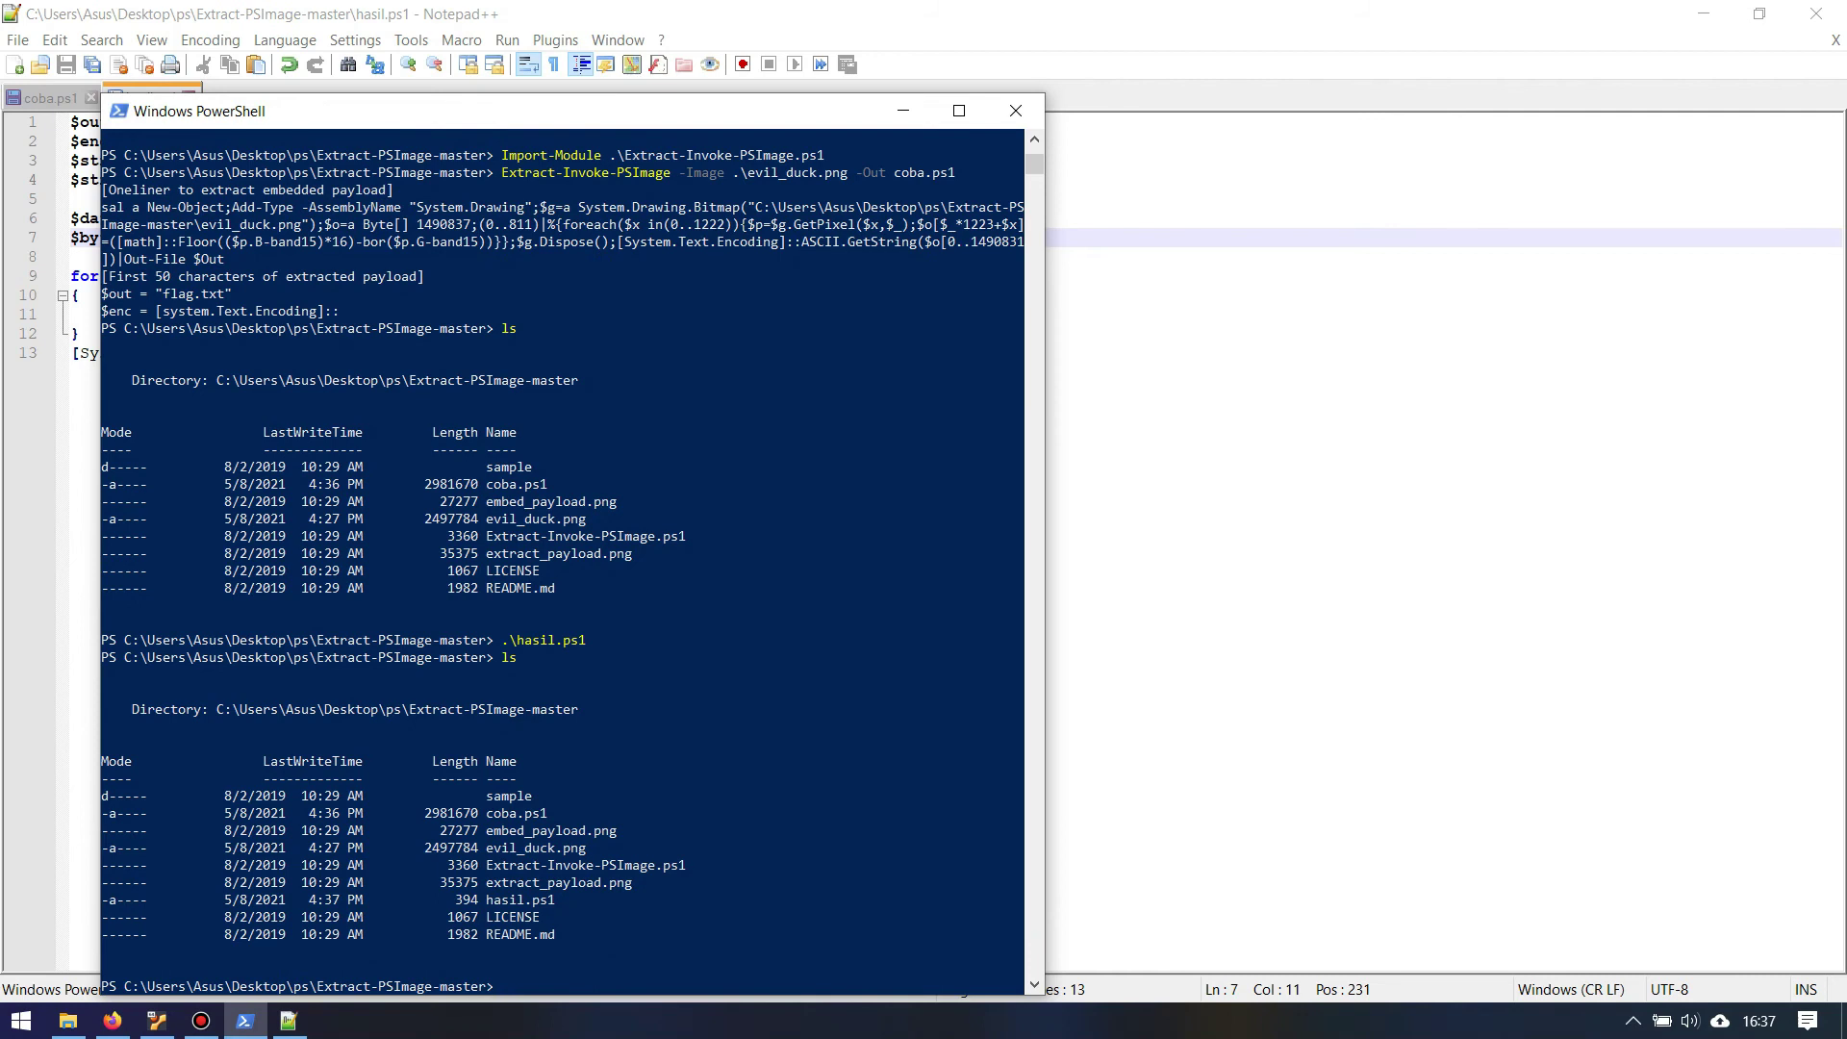
# Move the PowerShell window aside and delete the $out = "flag.txt" line from hasil.ps1.
pyautogui.moveTo(568, 111); pyautogui.dragTo(923, 64)
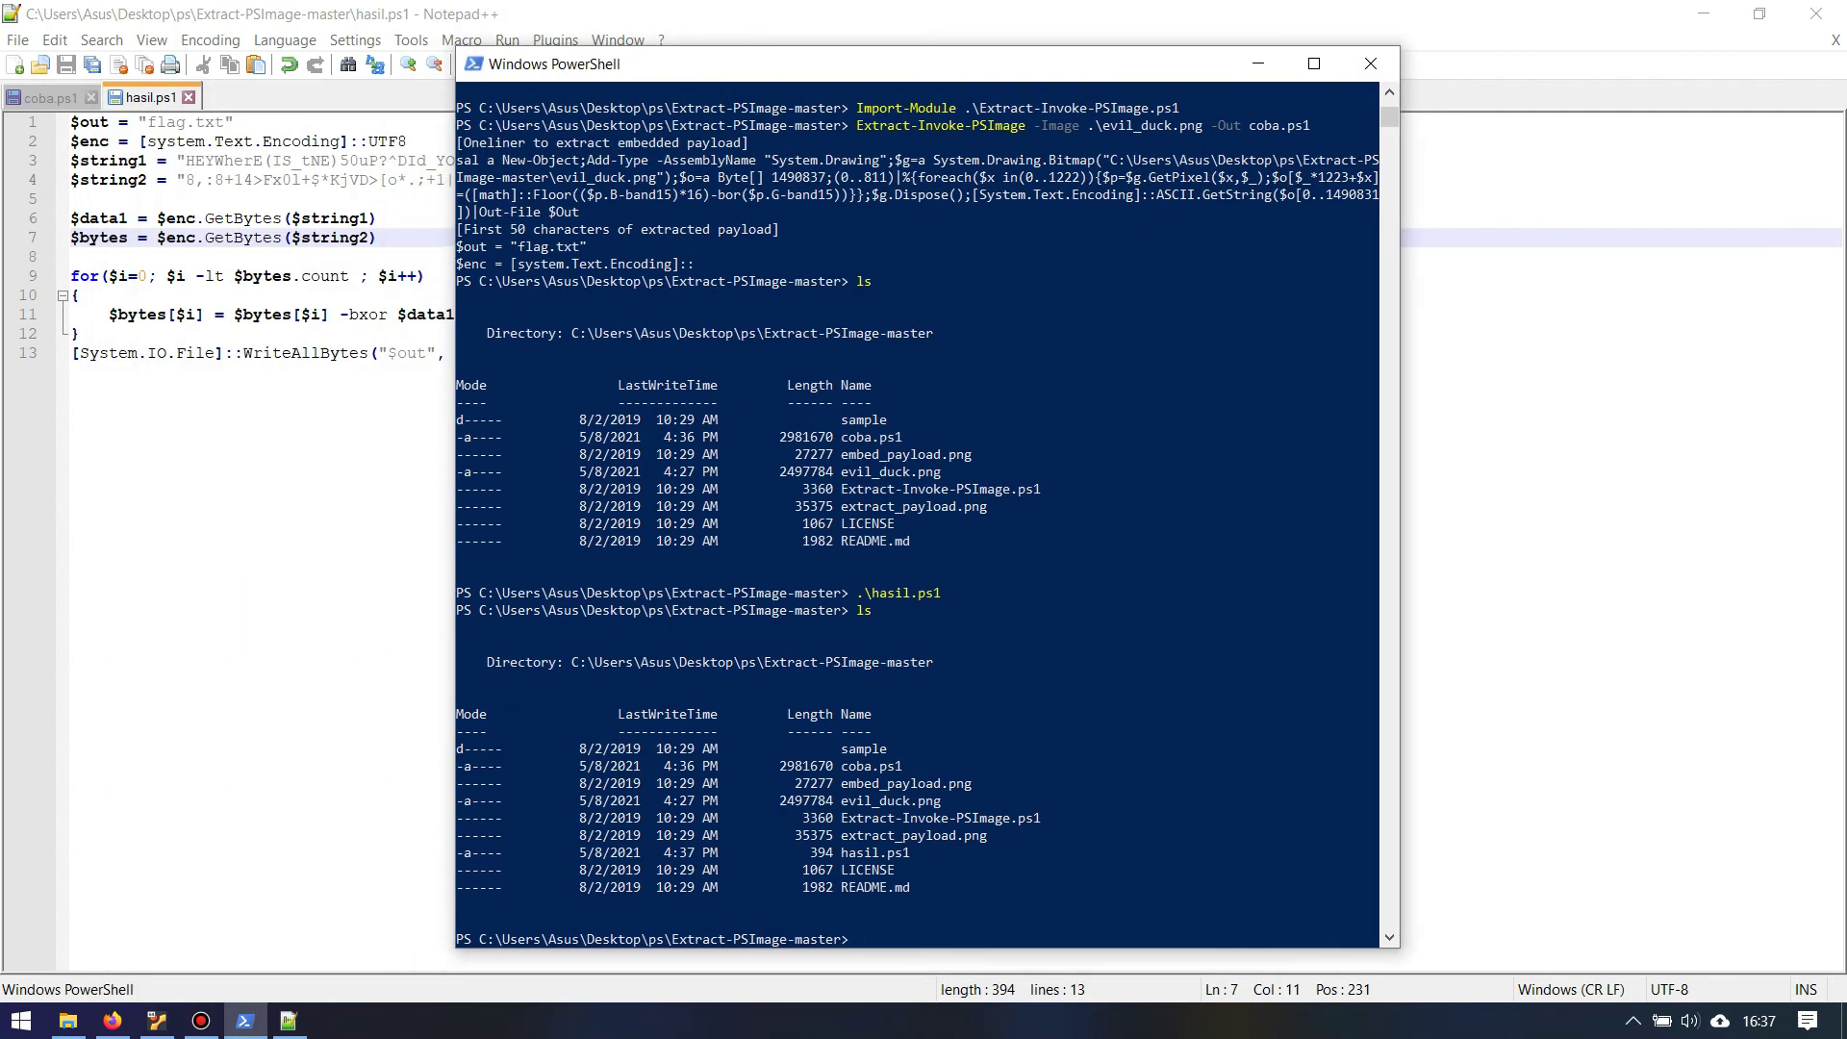
pyautogui.click(213, 122)
pyautogui.hotkey('alt', 'Tab')
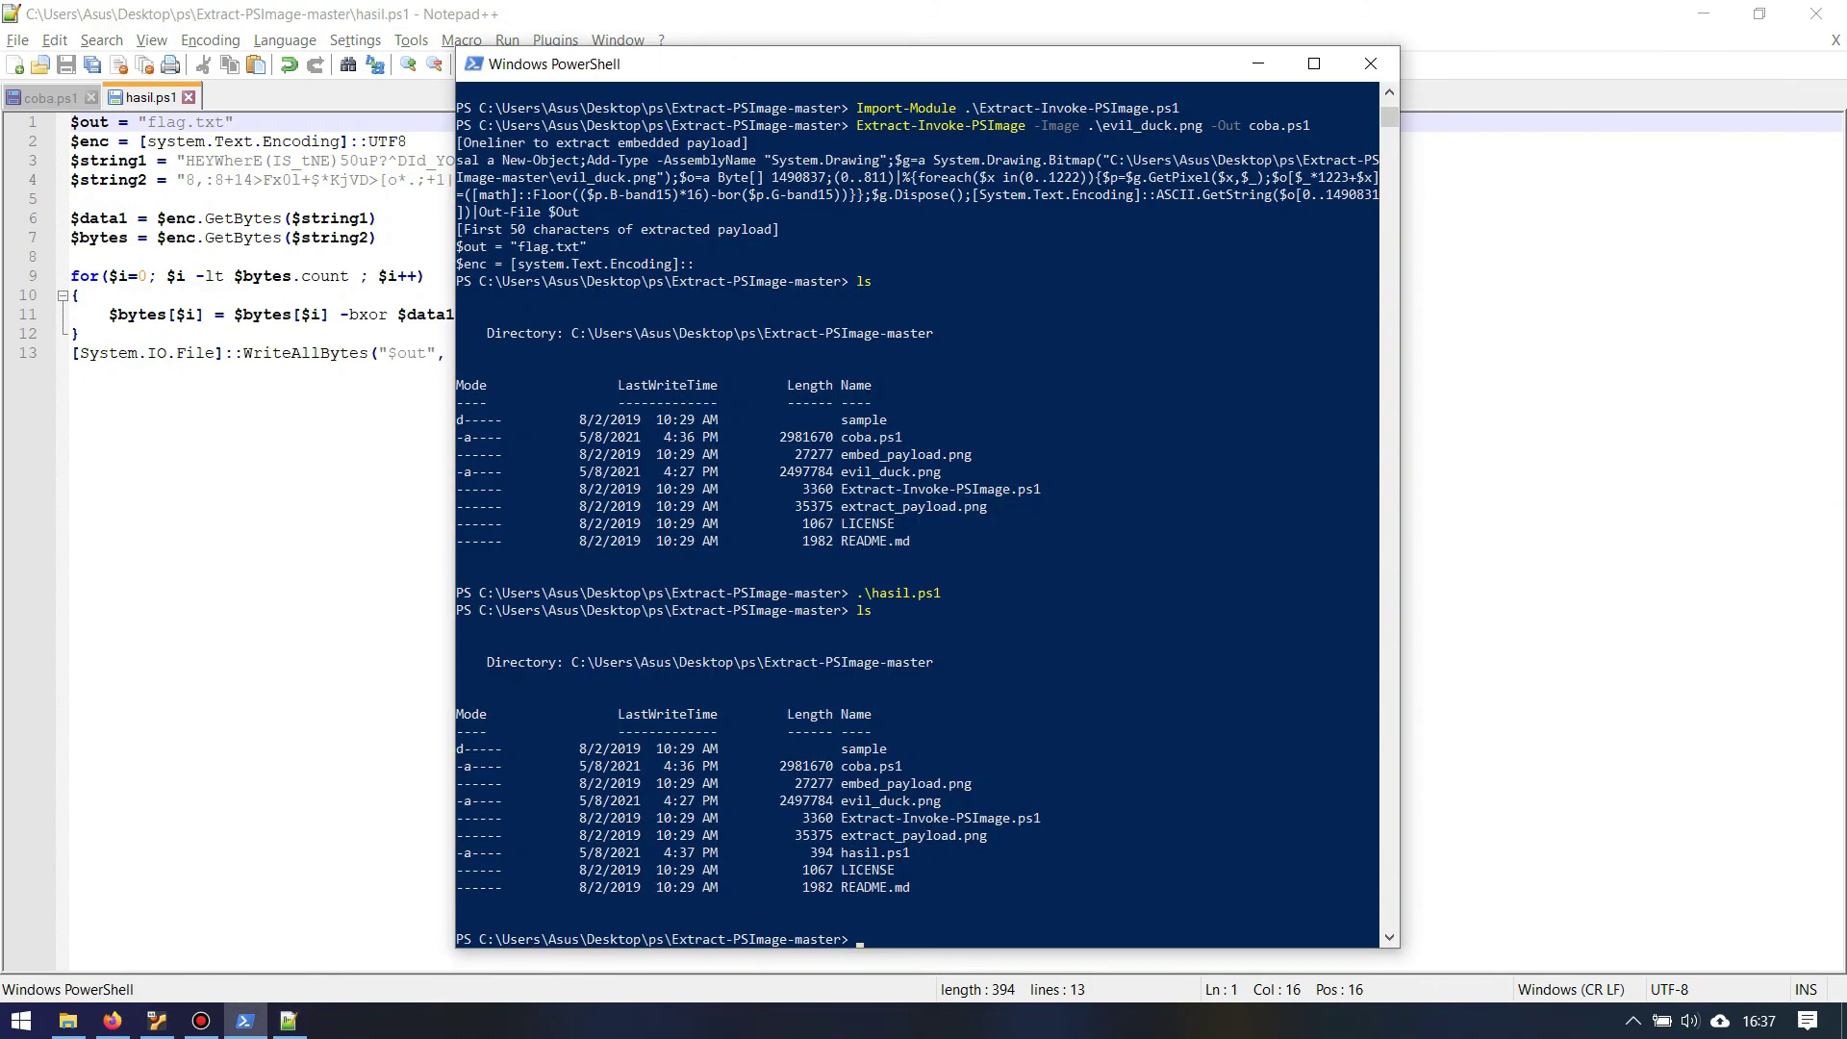
pyautogui.click(196, 123)
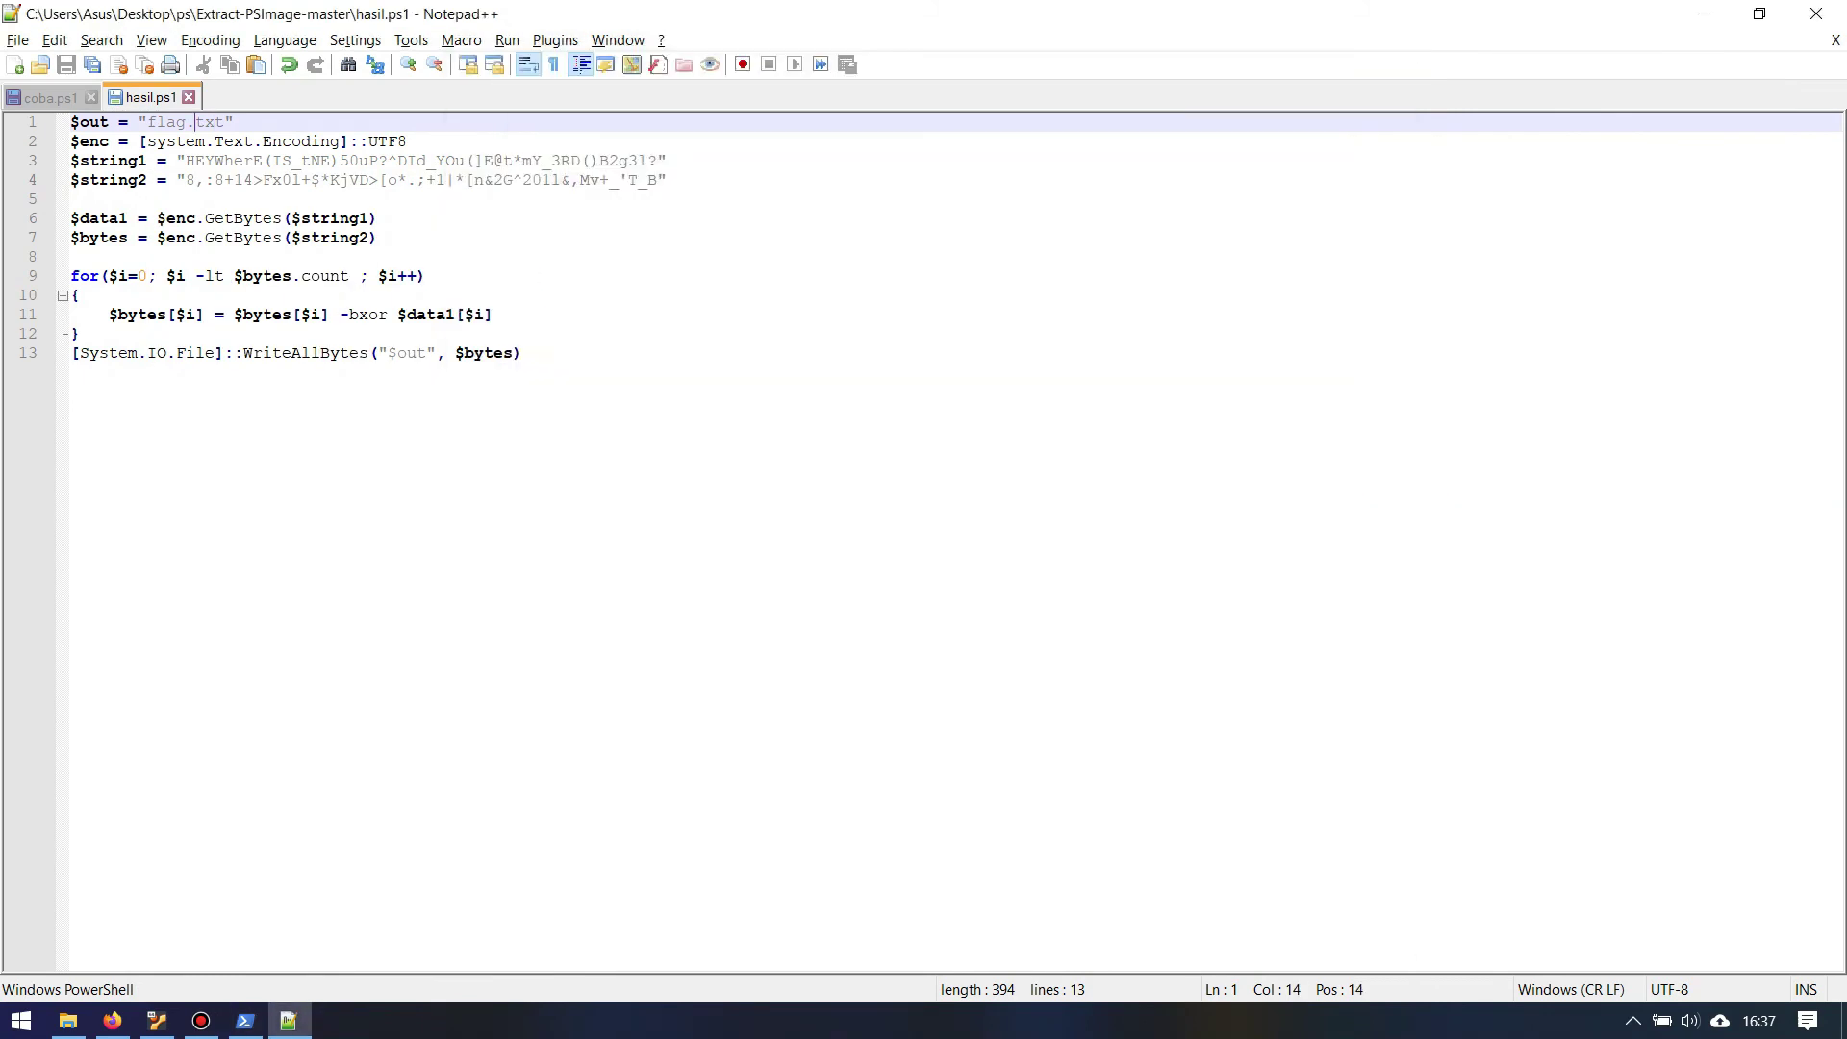
pyautogui.hotkey('shift', 'Home')
pyautogui.press('Delete')
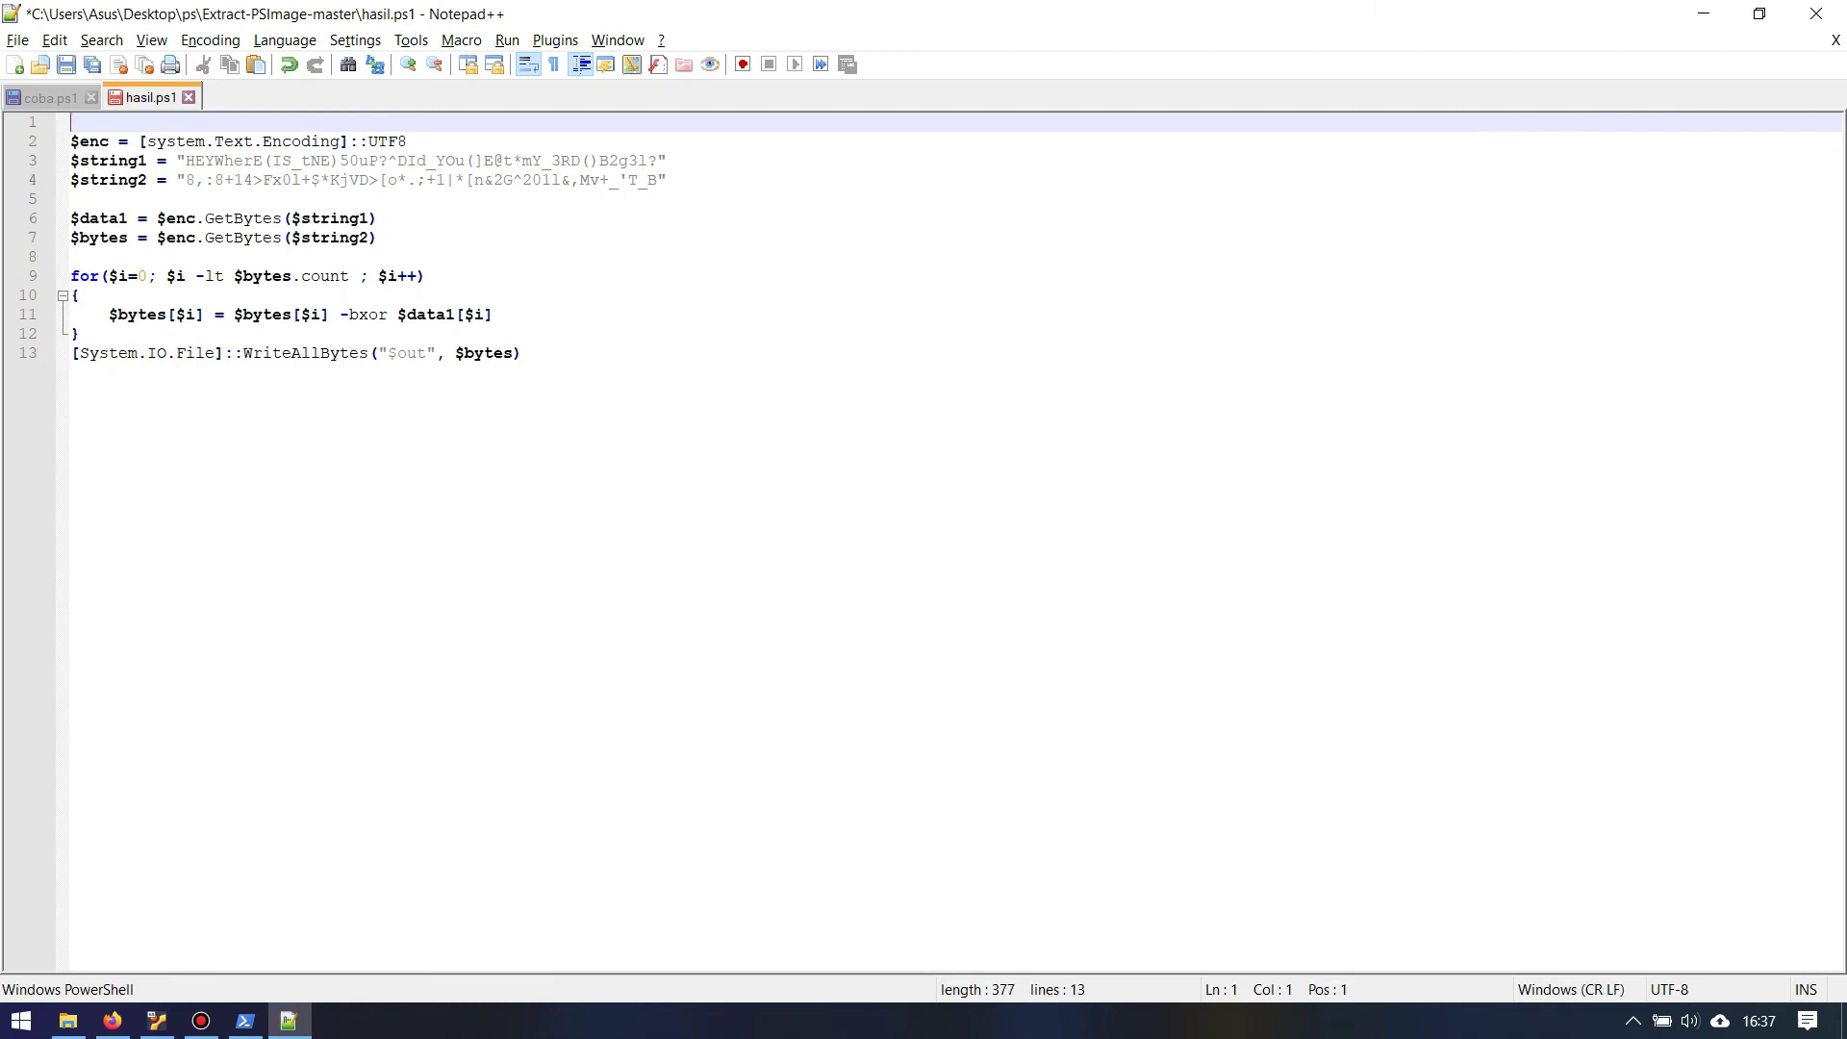
pyautogui.press('Delete')
pyautogui.press('Delete')
# Add the line Write-host $bytes[$i] after the -bxor line inside the for loop and save hasil.ps1.
pyautogui.click(493, 295)
pyautogui.press('Return')
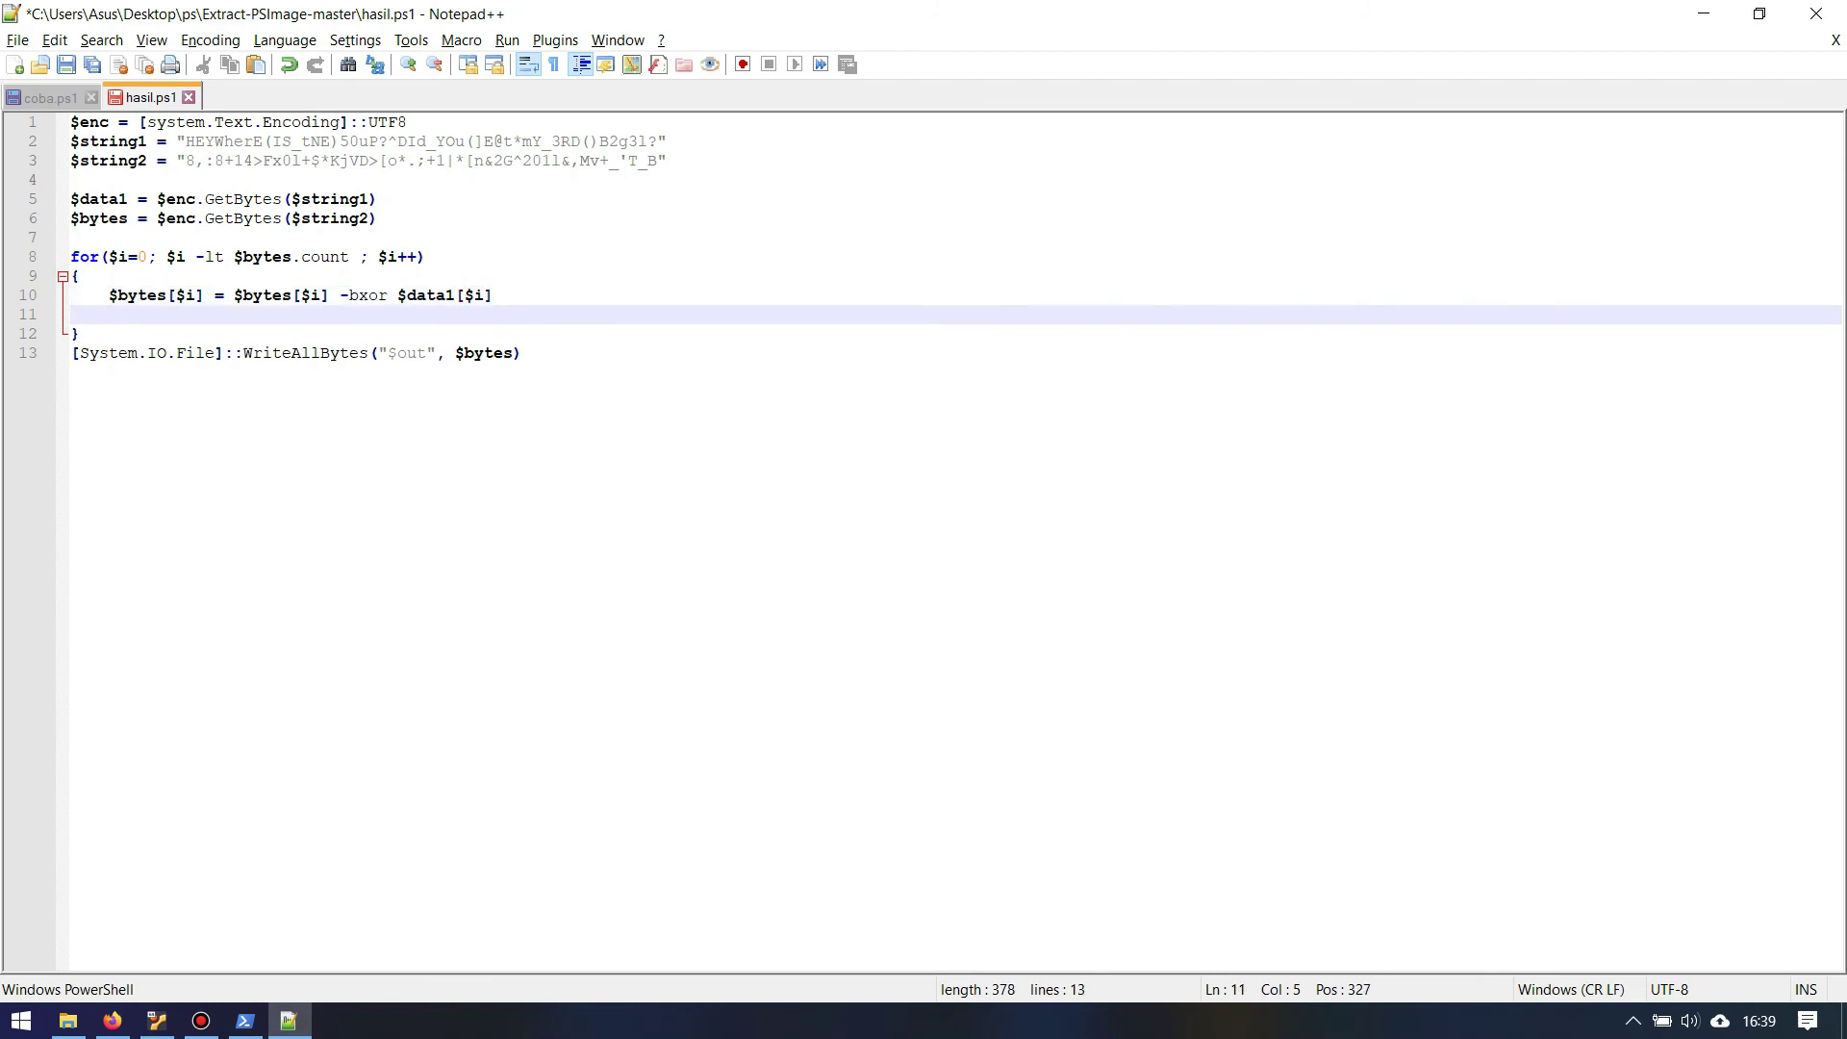
pyautogui.write('Wr')
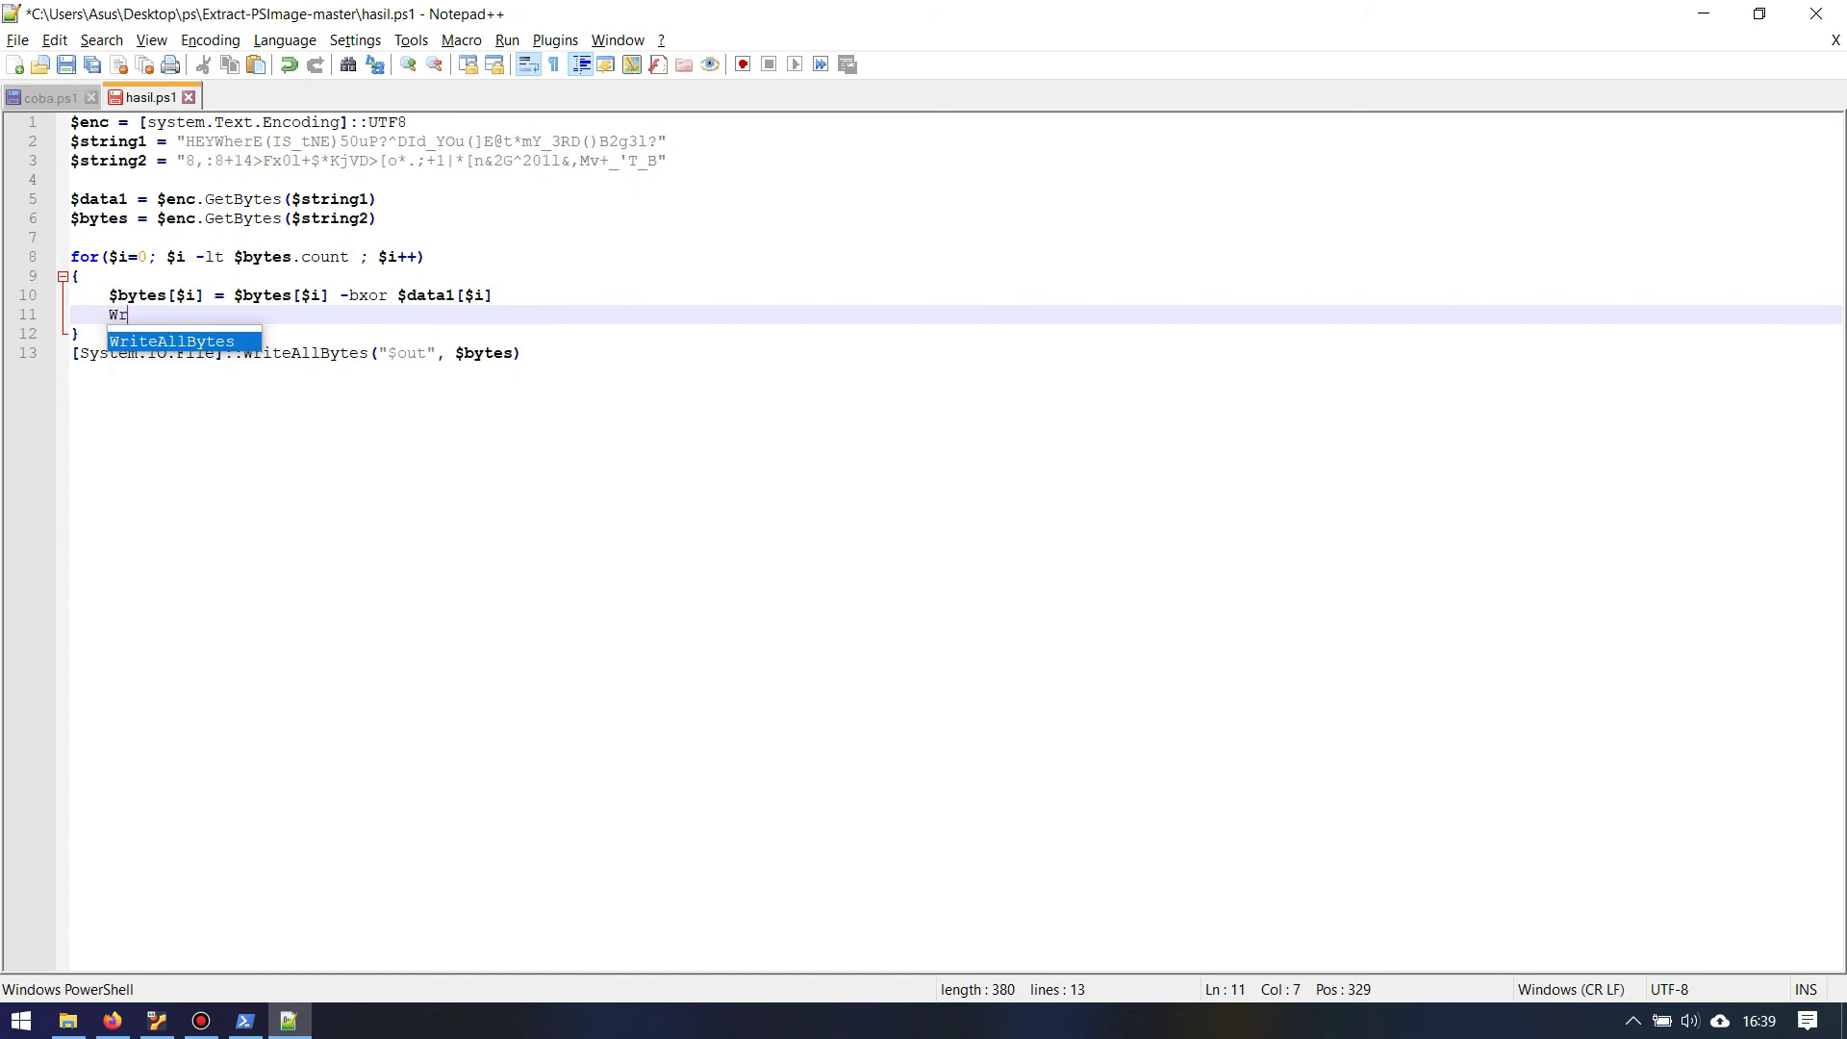
pyautogui.write('ite-host')
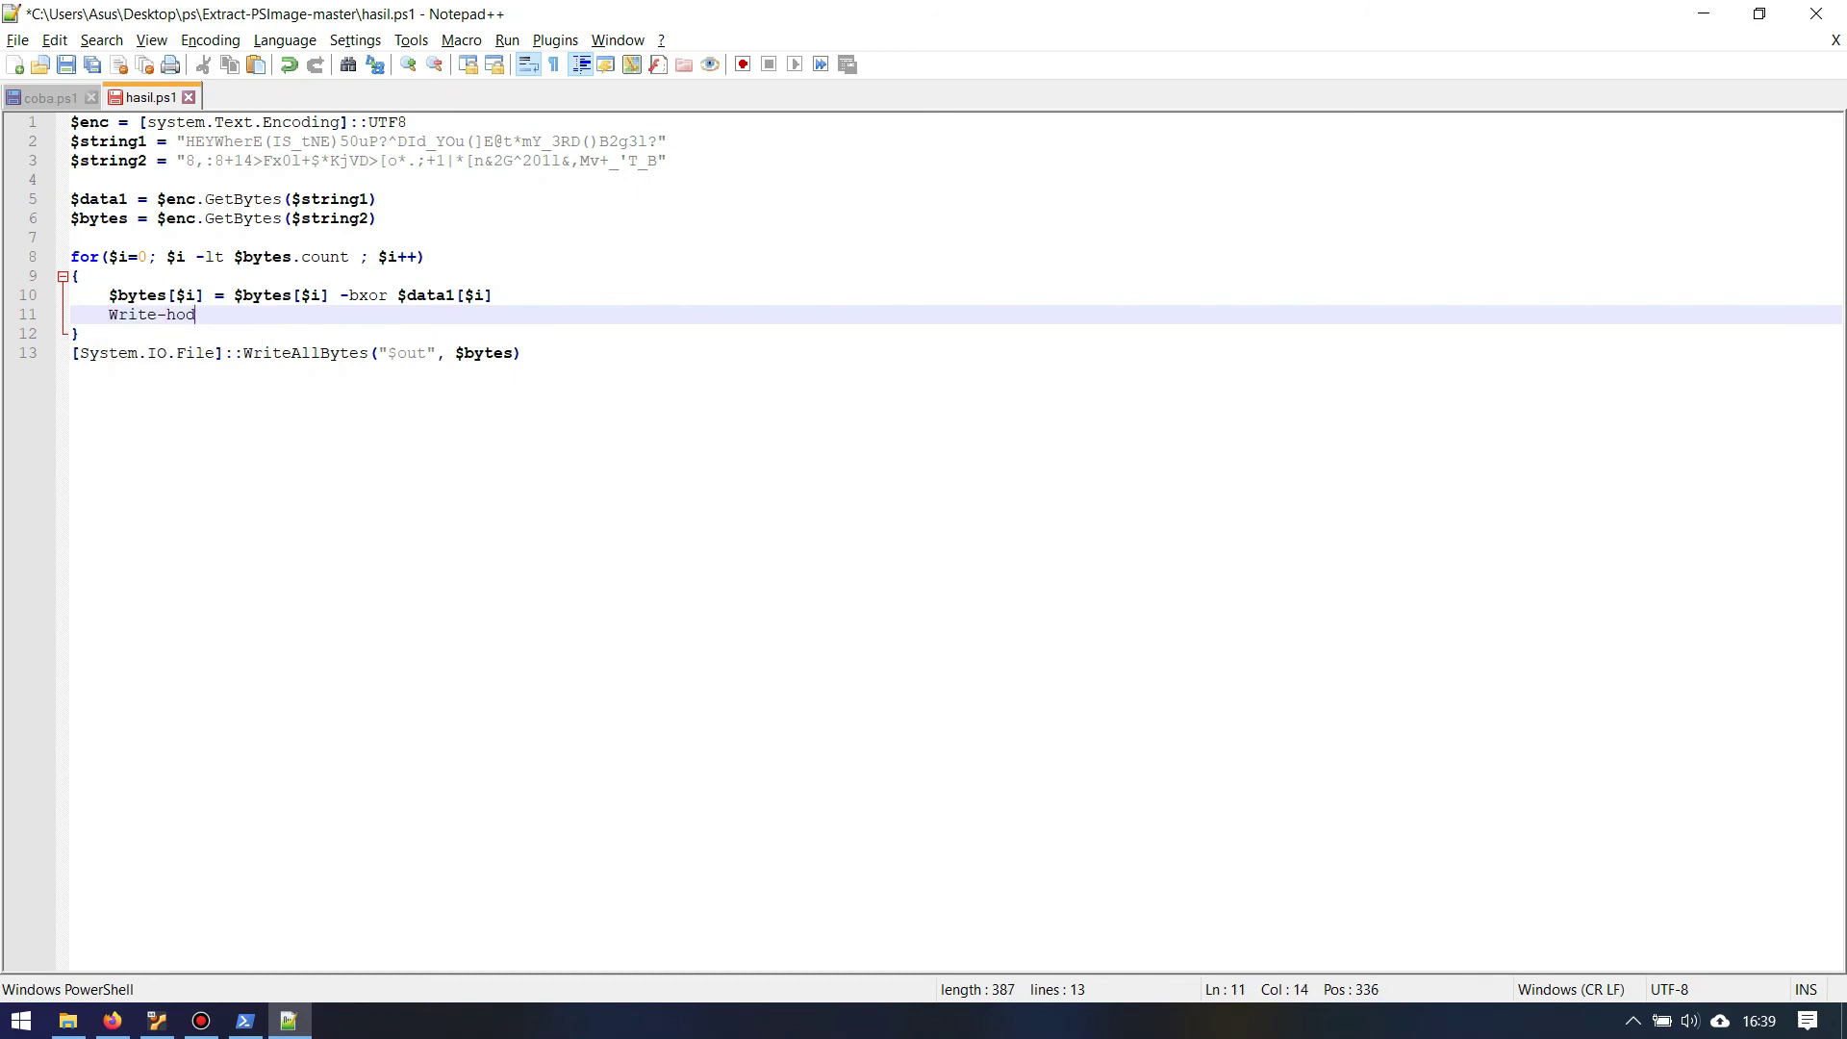
pyautogui.press('BackSpace')
pyautogui.write('t $bytes')
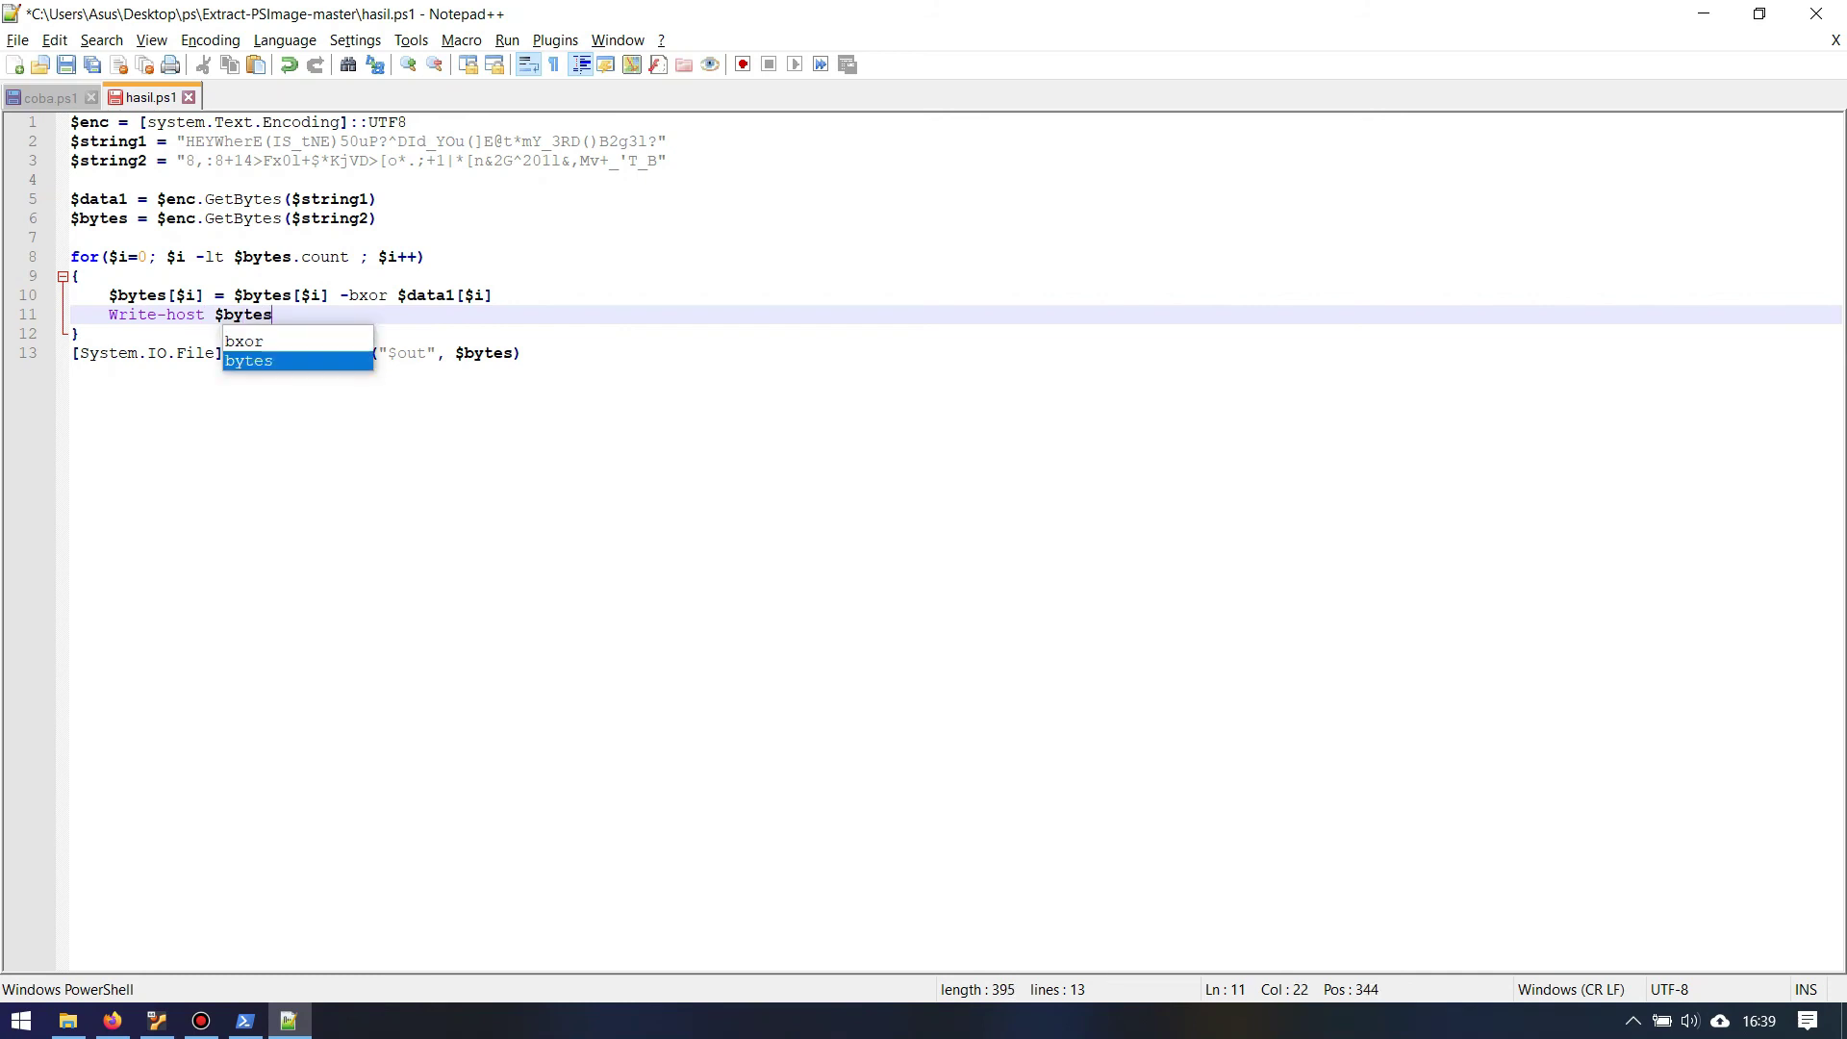
pyautogui.write('[$i]')
pyautogui.hotkey('ctrl', 's')
# Delete the WriteAllBytes line at the end of hasil.ps1 and save the script.
pyautogui.moveTo(521, 353); pyautogui.dragTo(71, 353)
pyautogui.press('Delete')
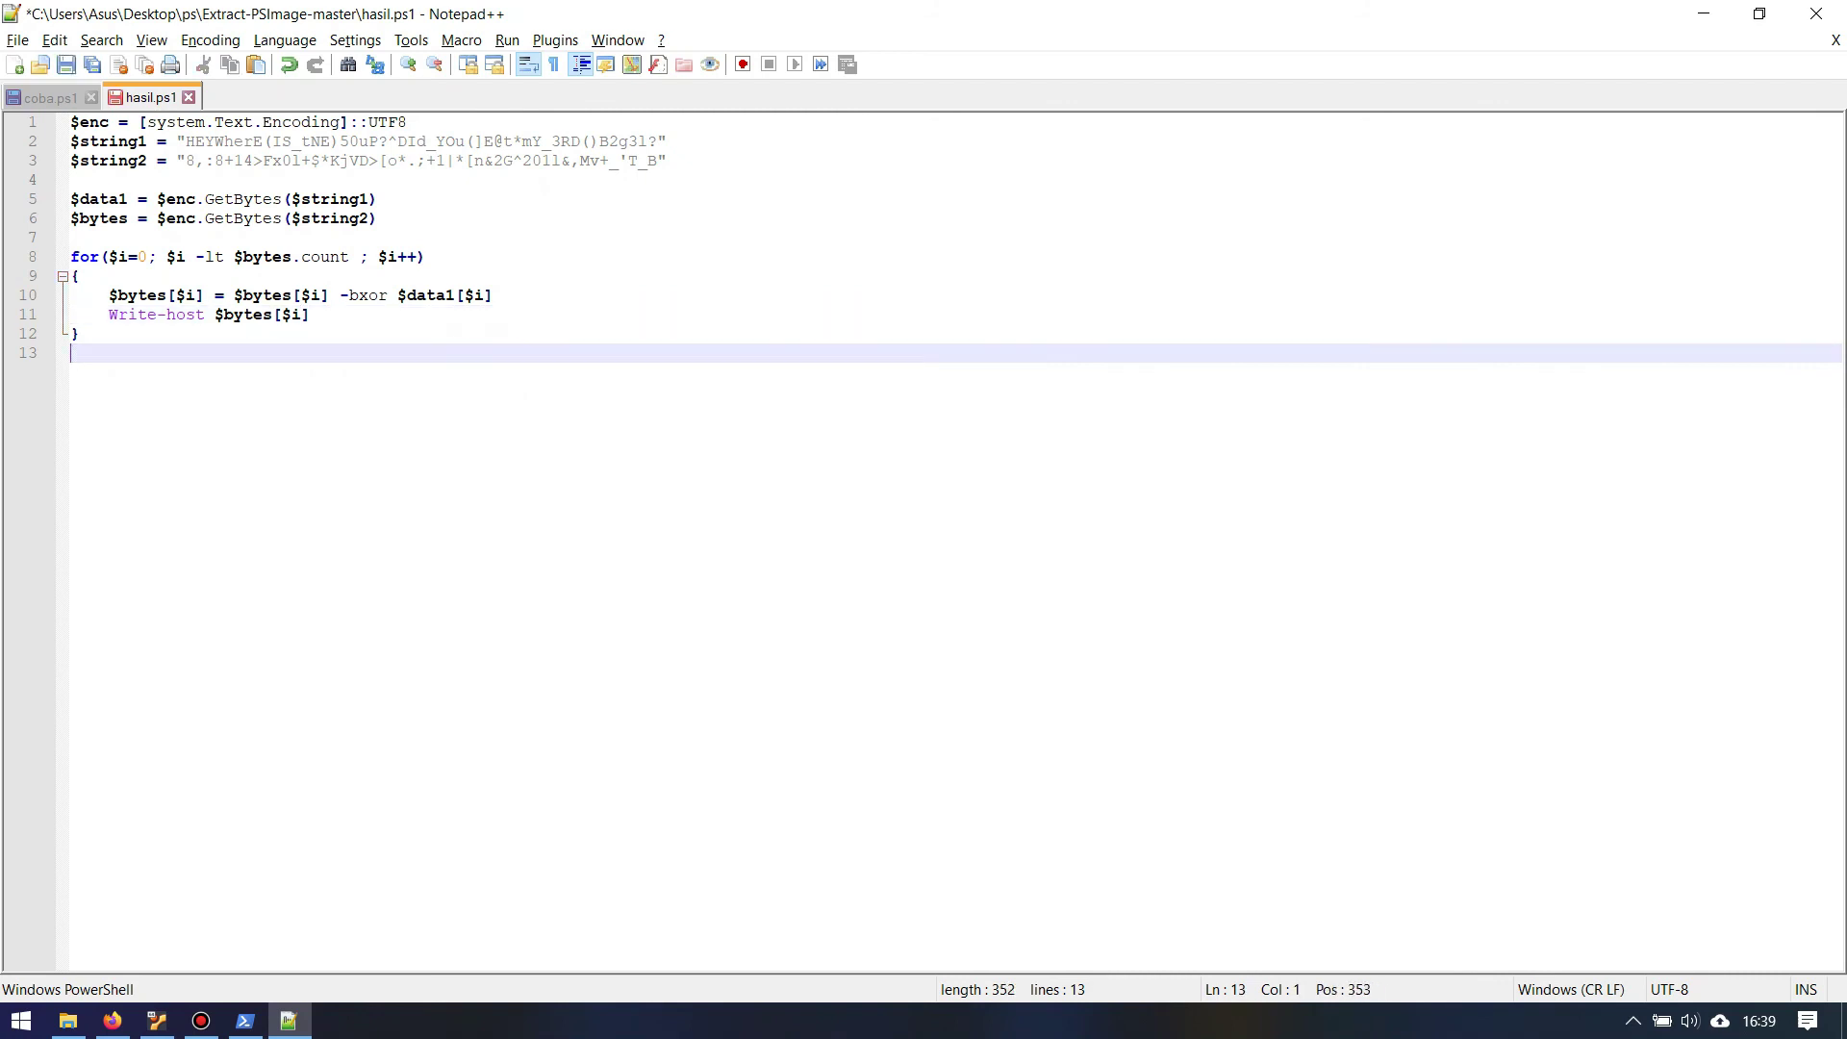
pyautogui.hotkey('ctrl', 's')
# Switch to PowerShell and run the edited script .\hasil.ps1.
pyautogui.hotkey('alt', 'Tab')
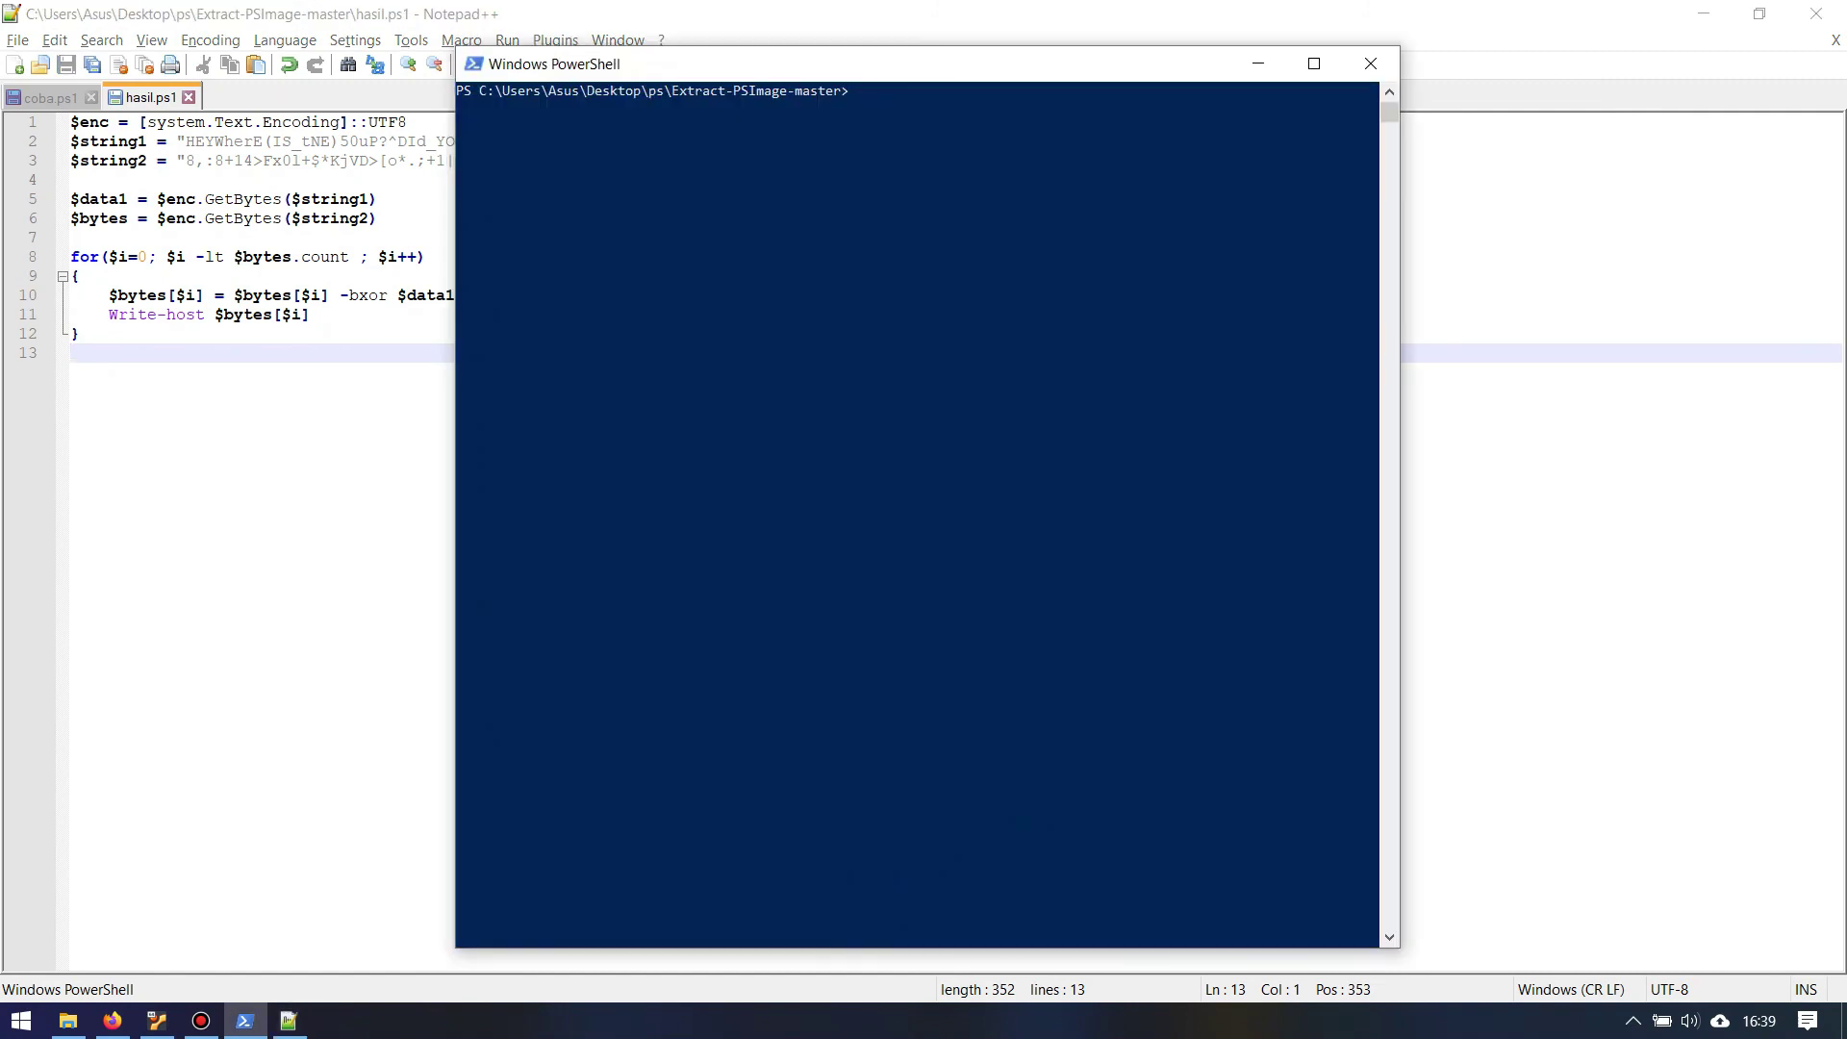
pyautogui.write('.\\')
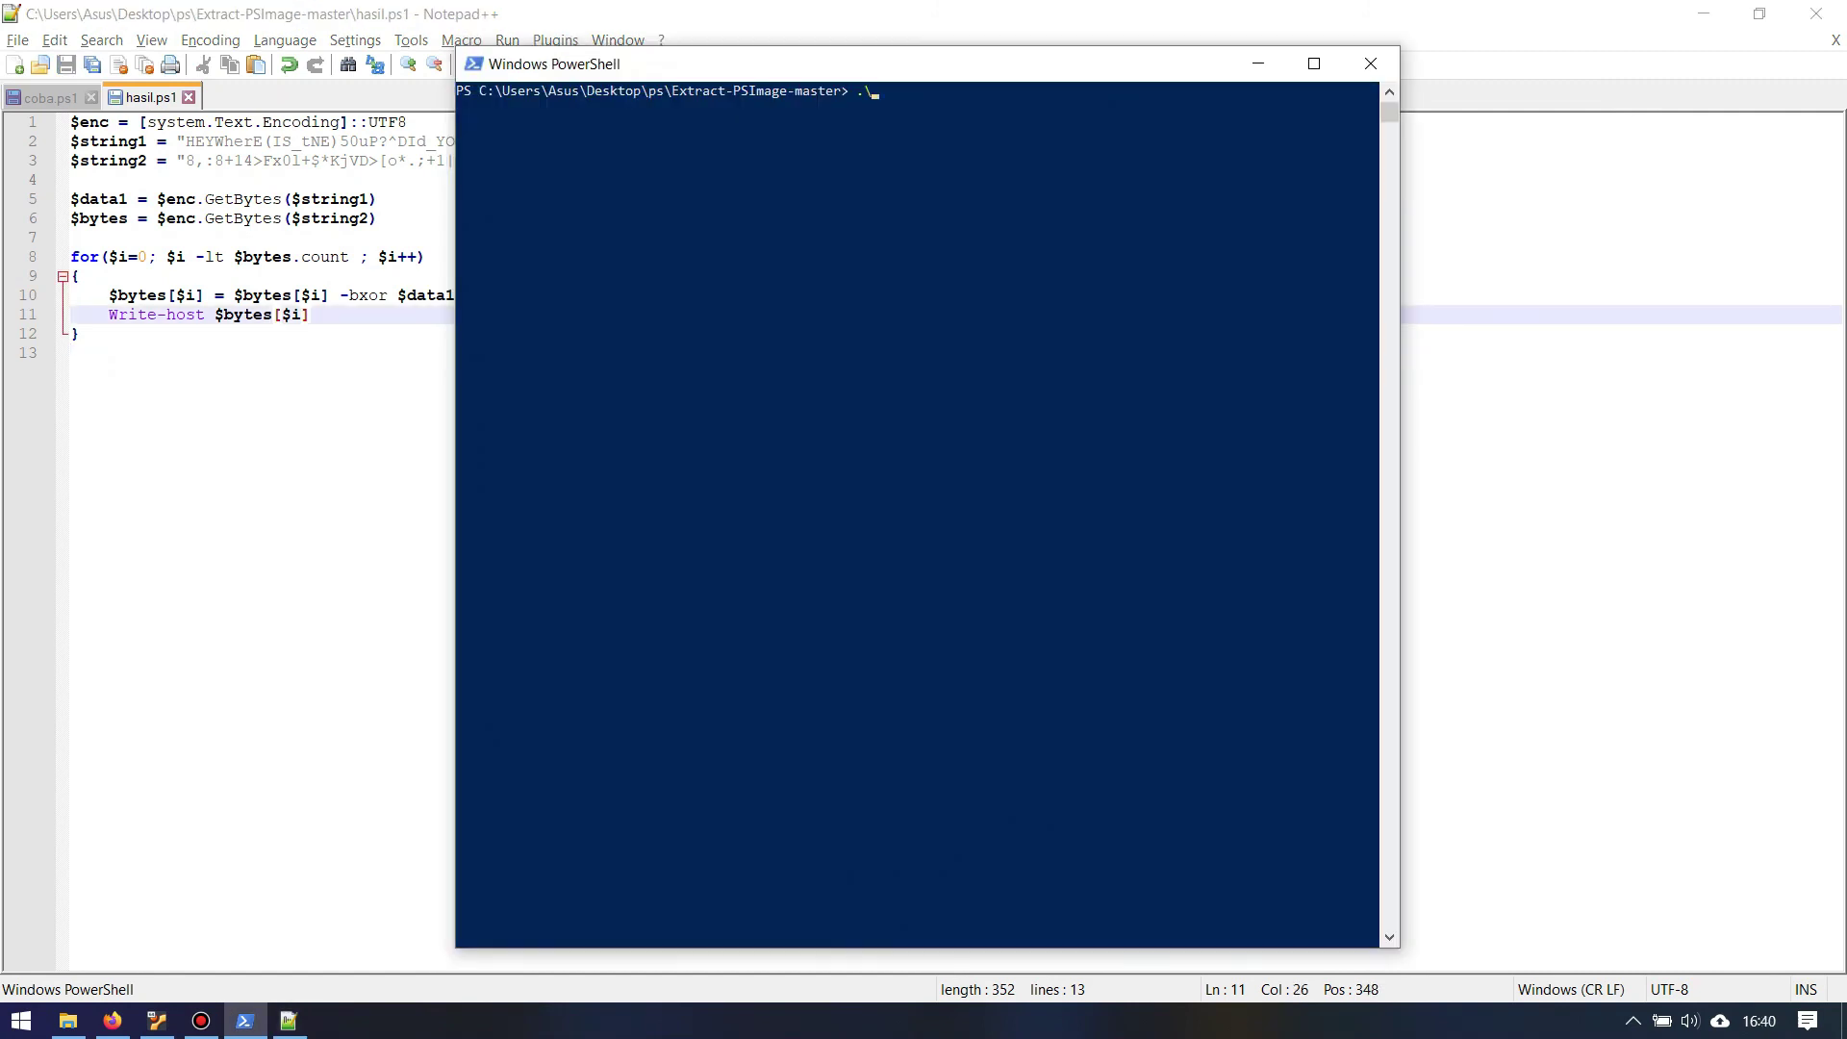
pyautogui.write('hasil.ps1')
pyautogui.press('Return')
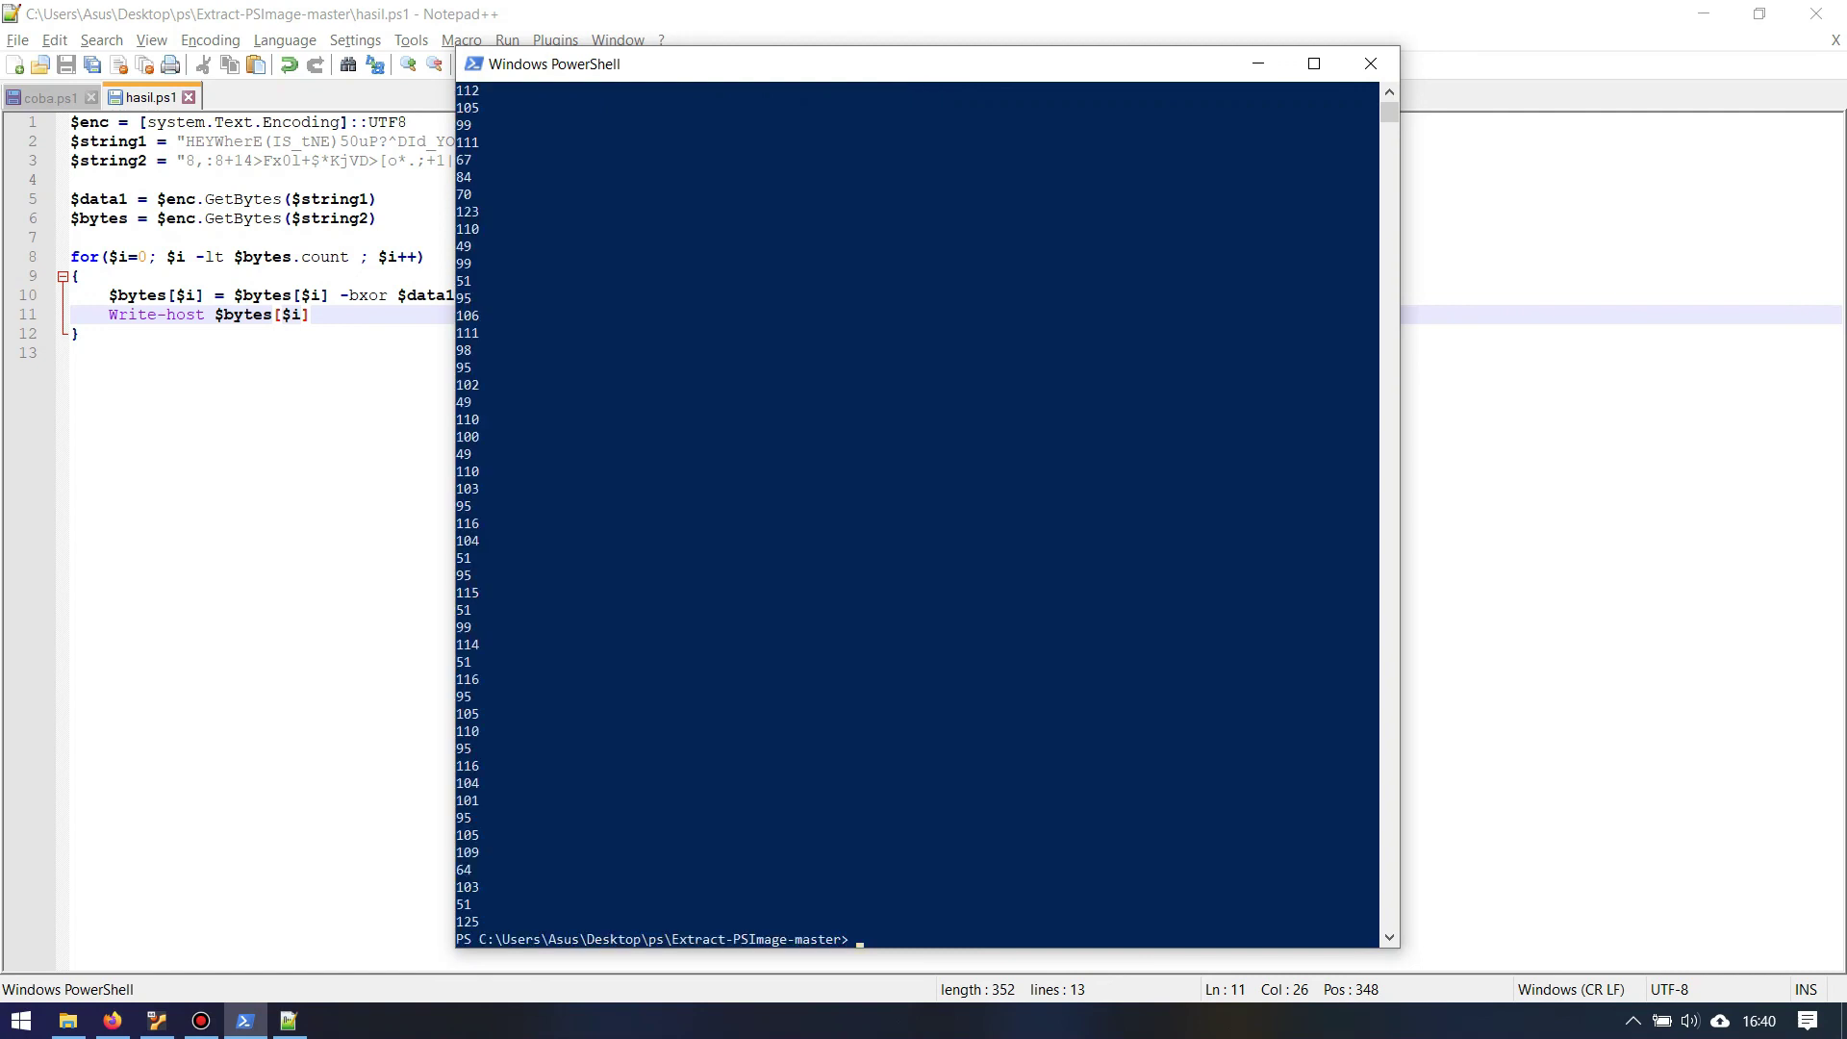
# Copy all the decimal byte values printed by hasil.ps1 in the PowerShell window.
pyautogui.scroll(1, 917, 514)
pyautogui.scroll(-2, 917, 515)
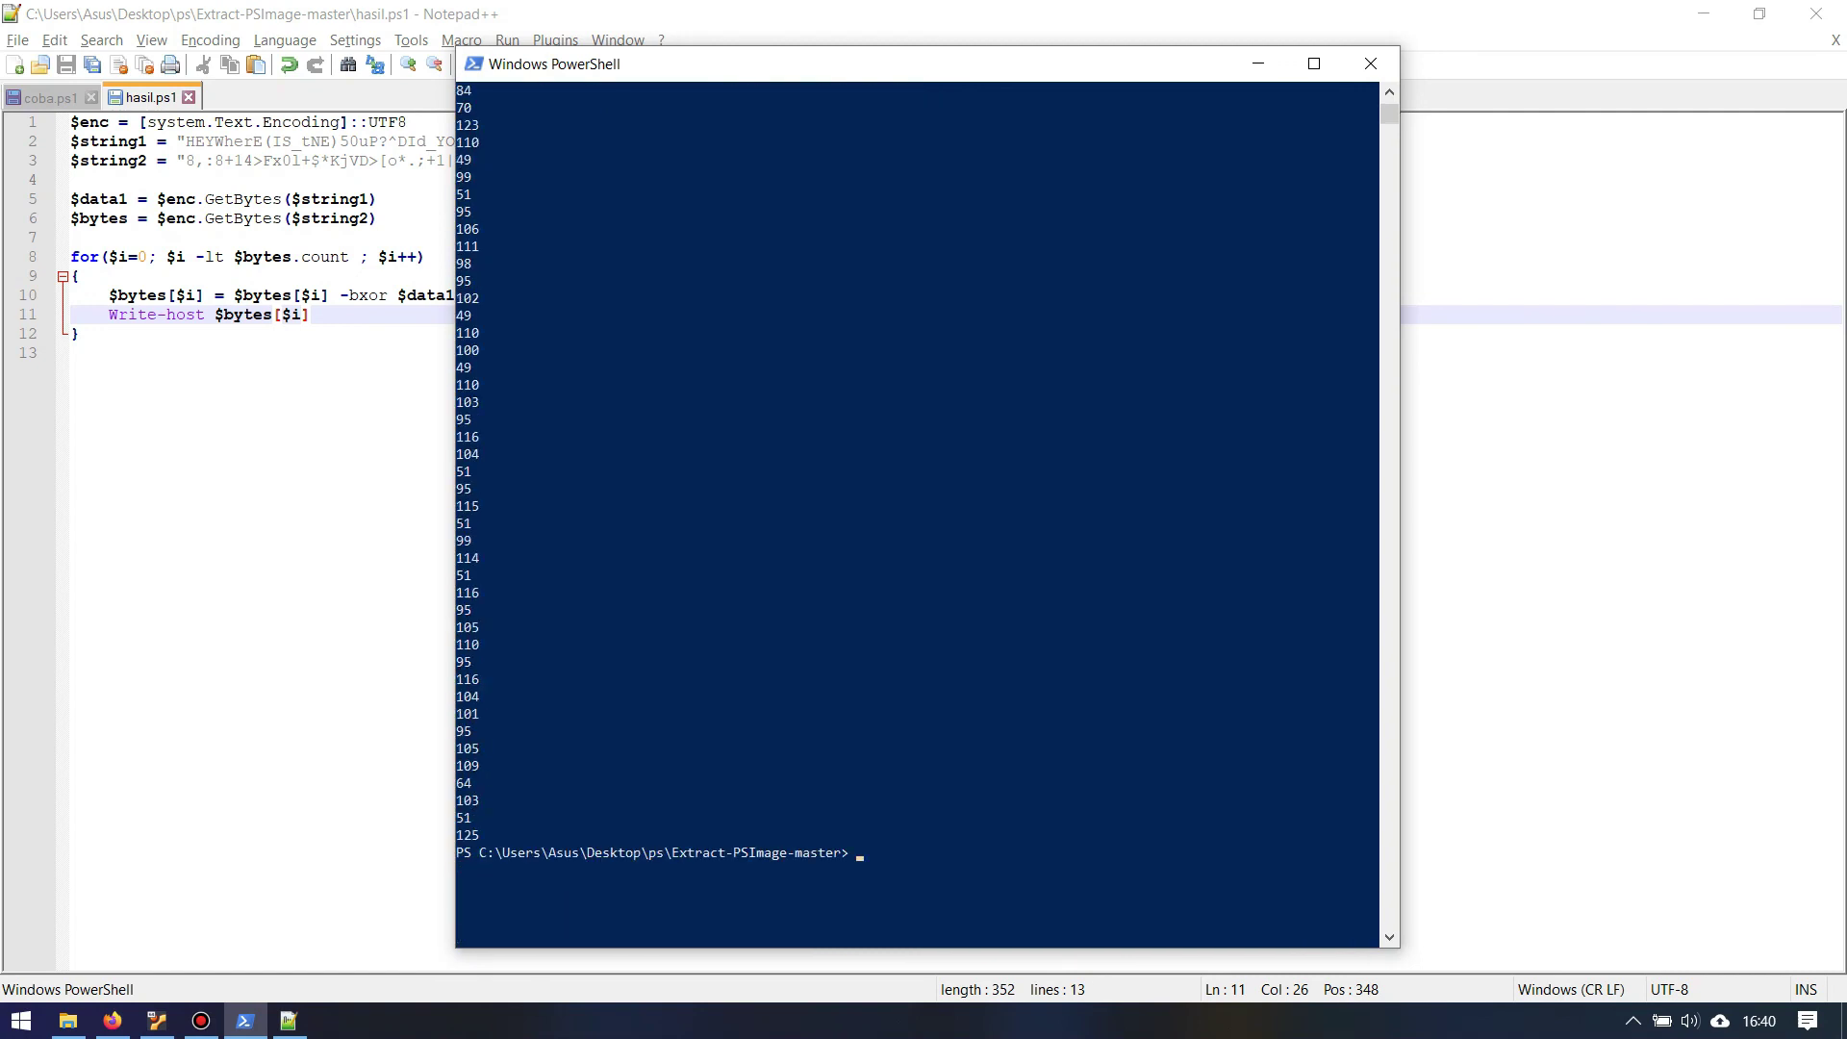
pyautogui.scroll(2, 916, 515)
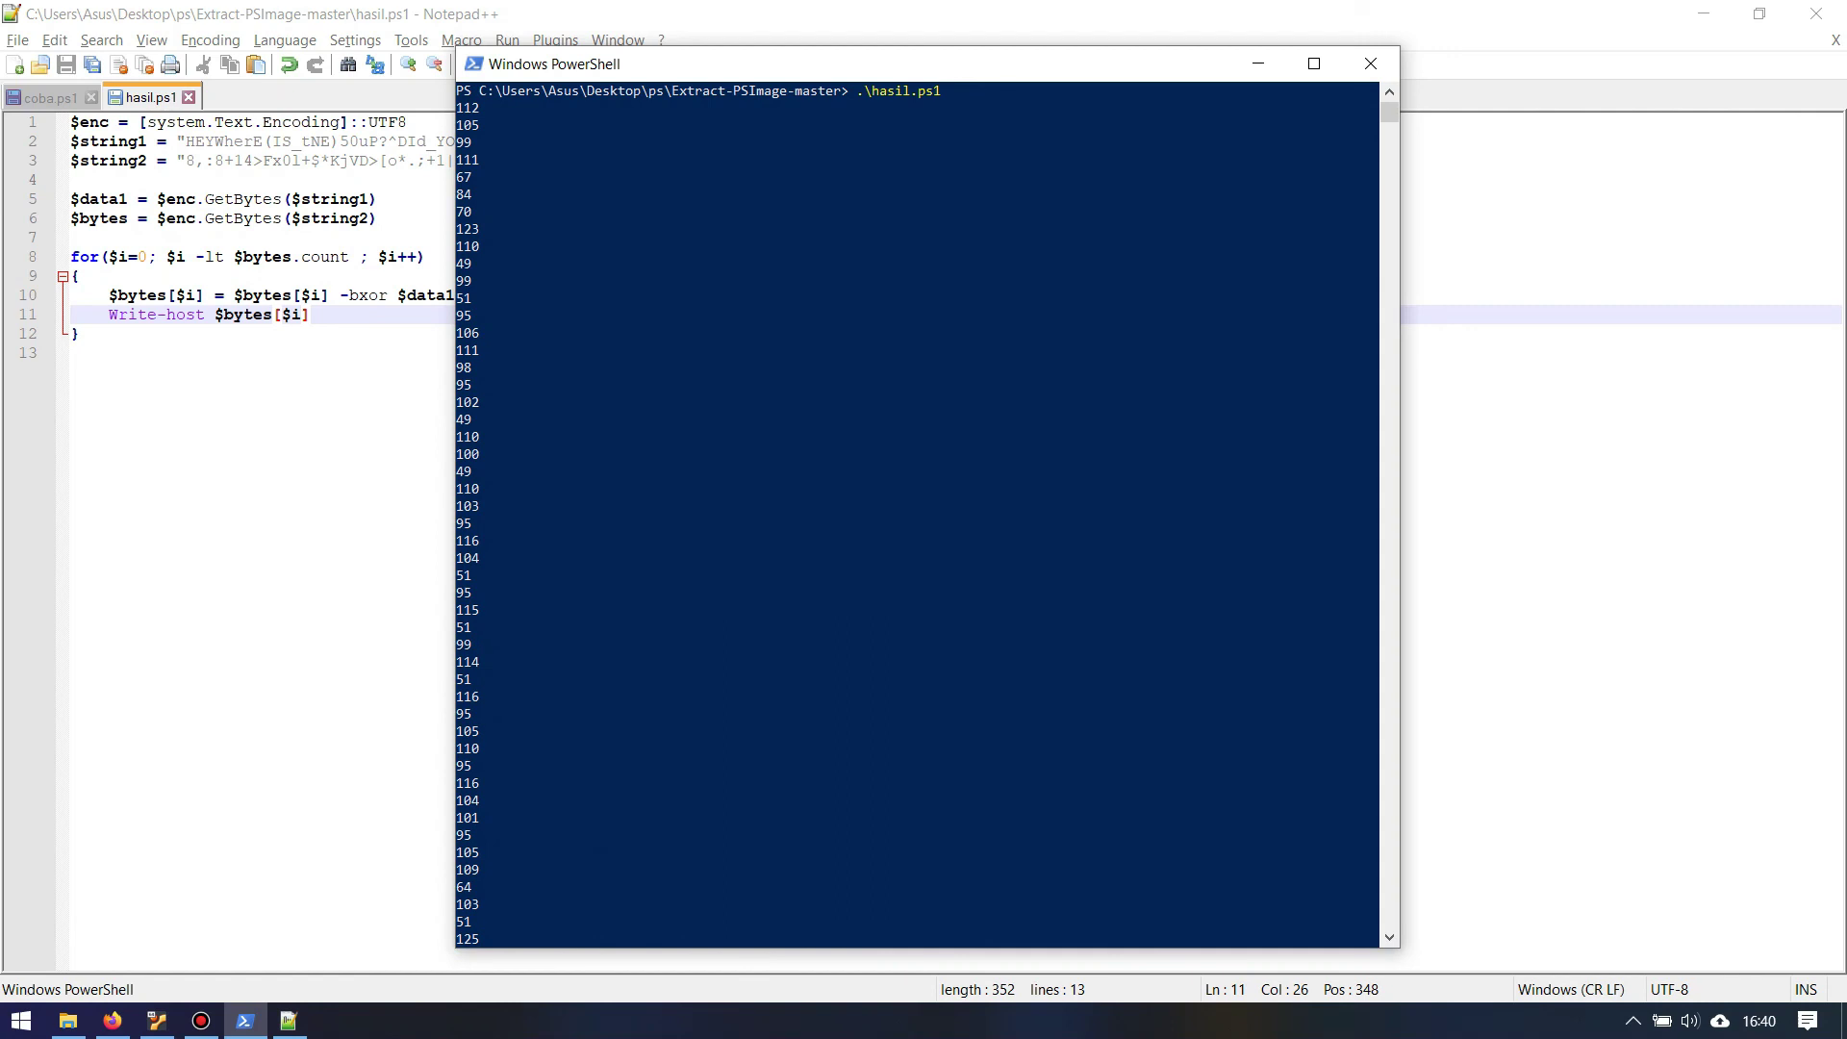
pyautogui.moveTo(458, 107); pyautogui.dragTo(479, 558)
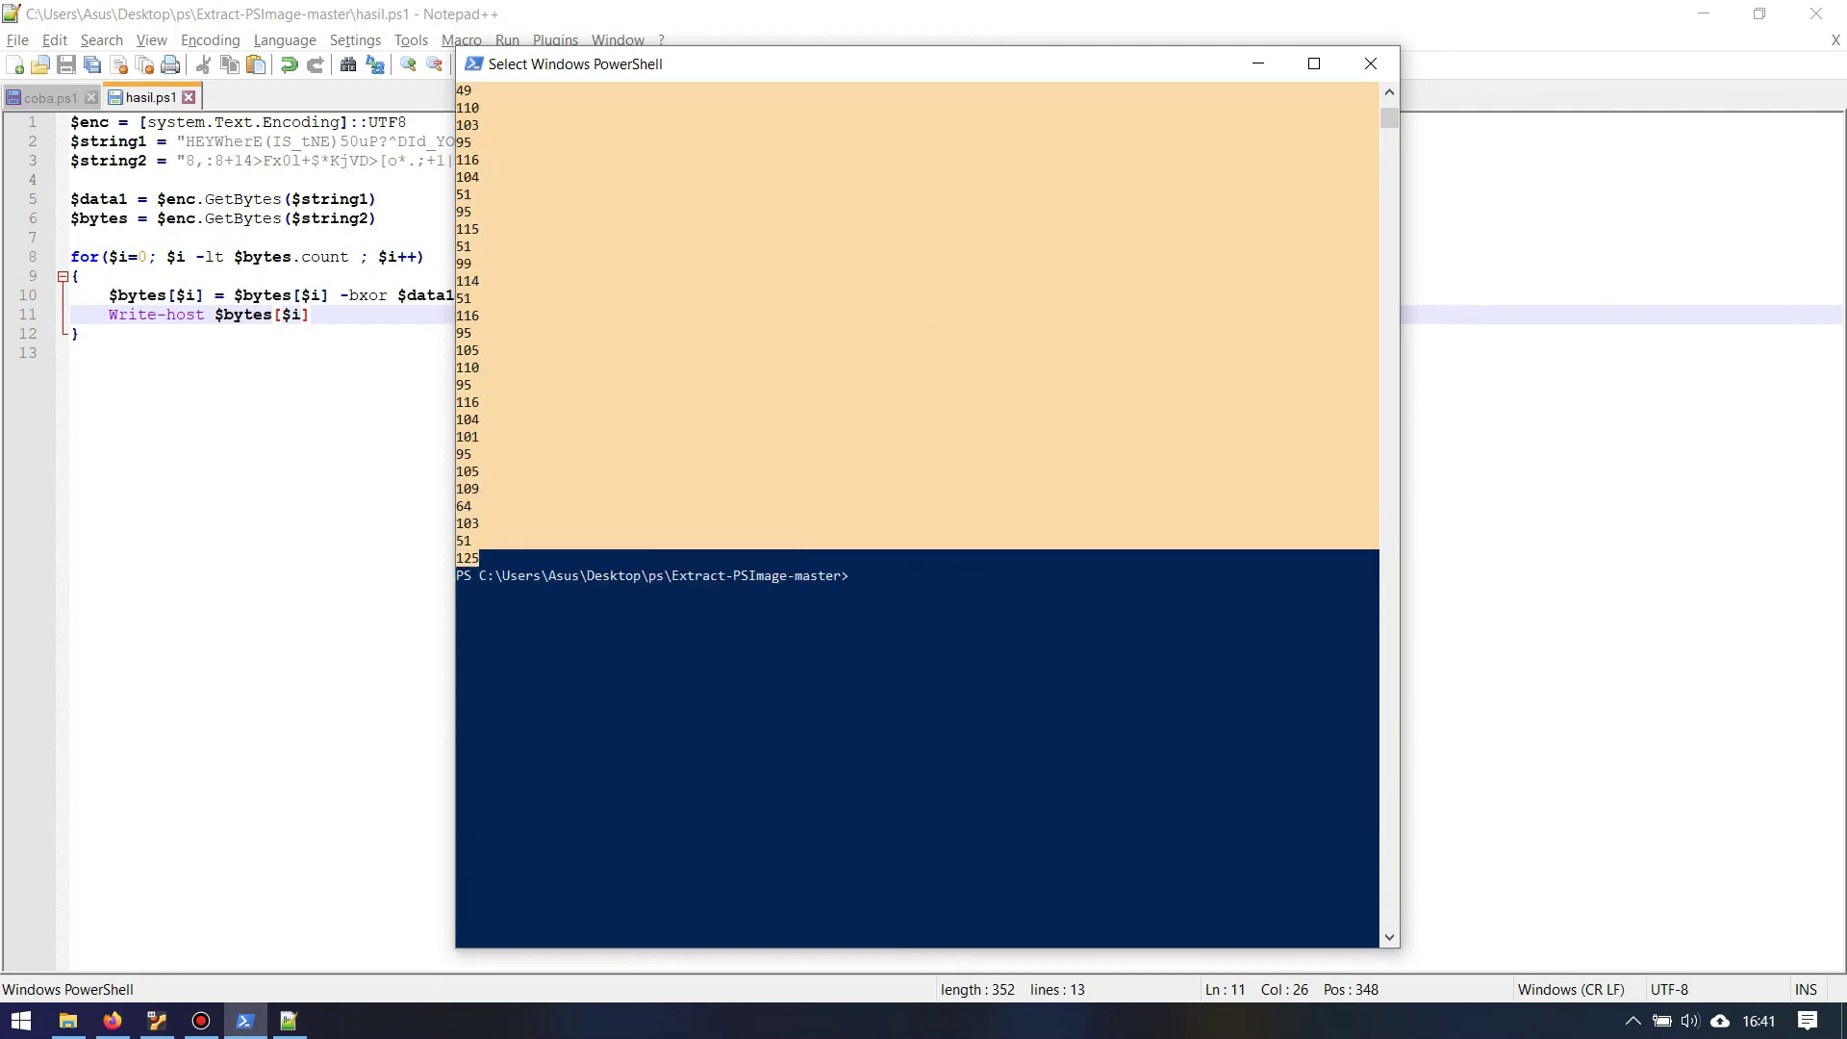
pyautogui.press('Return')
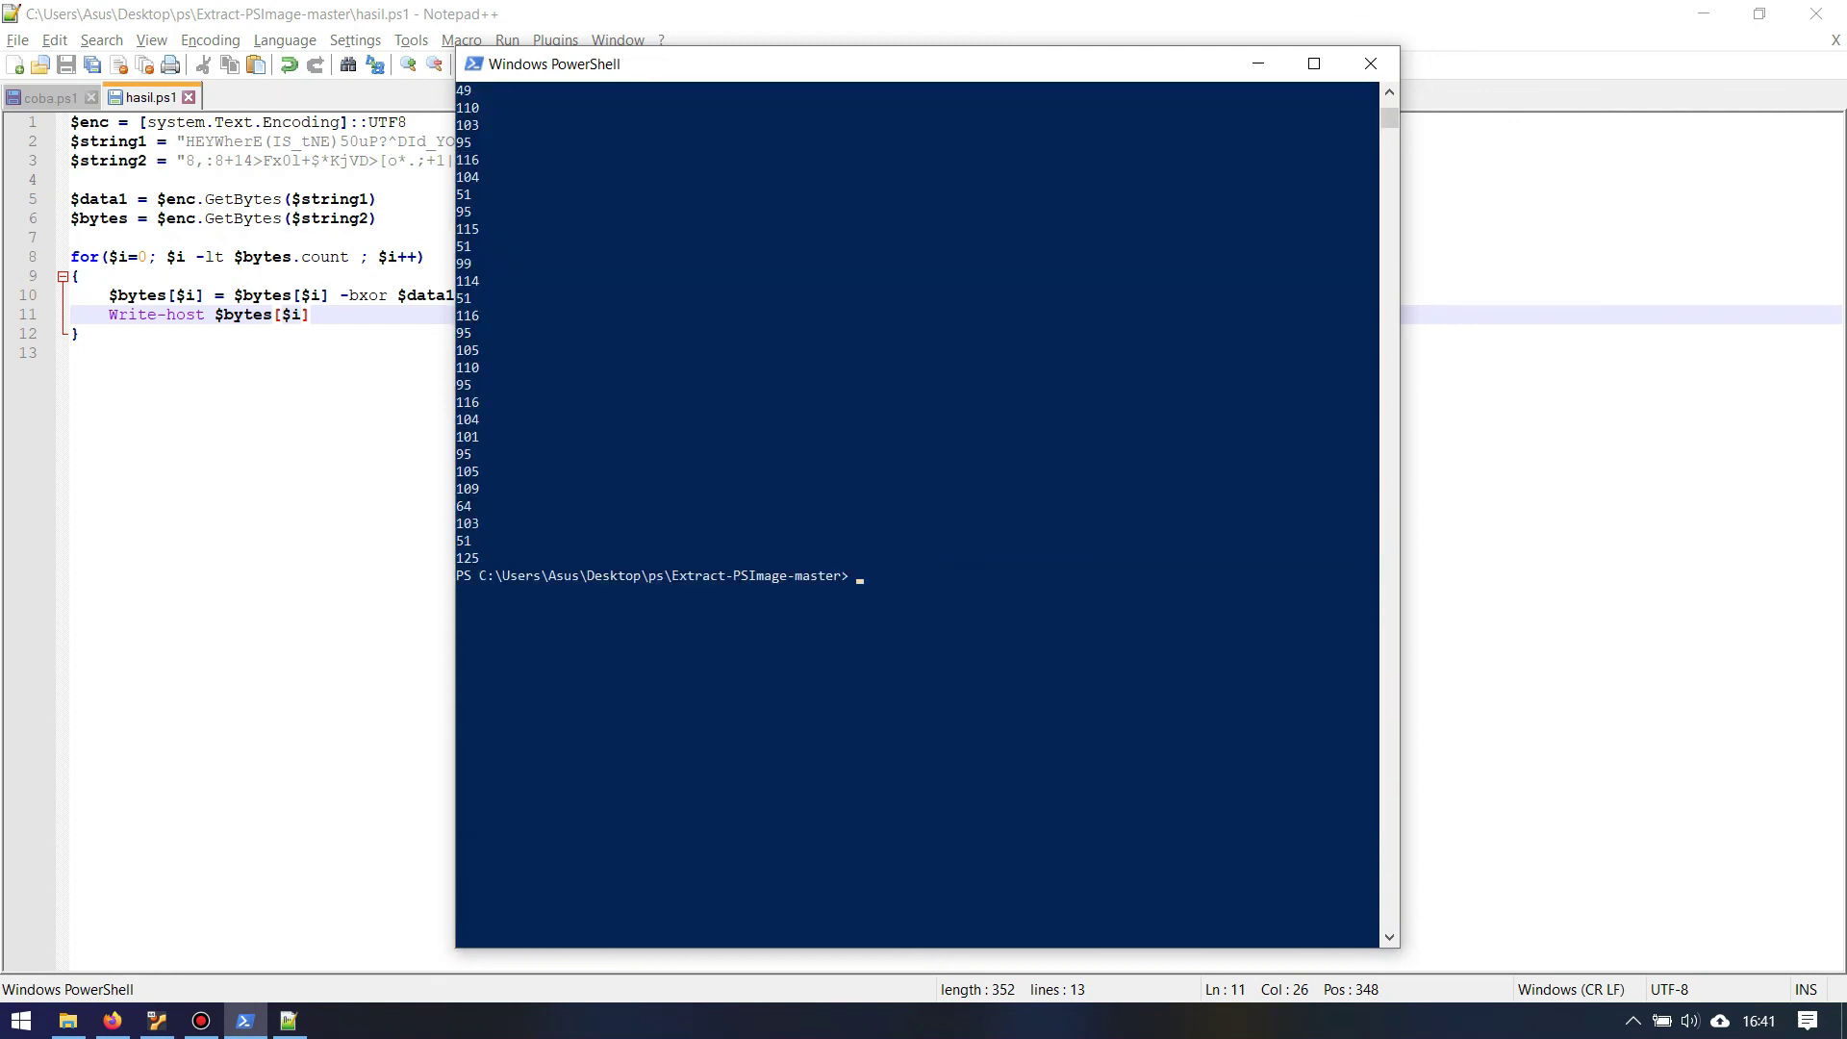
# Switch to Firefox and search the web in a new tab for "dec to ascii online".
pyautogui.click(112, 1021)
pyautogui.hotkey('ctrl', 't')
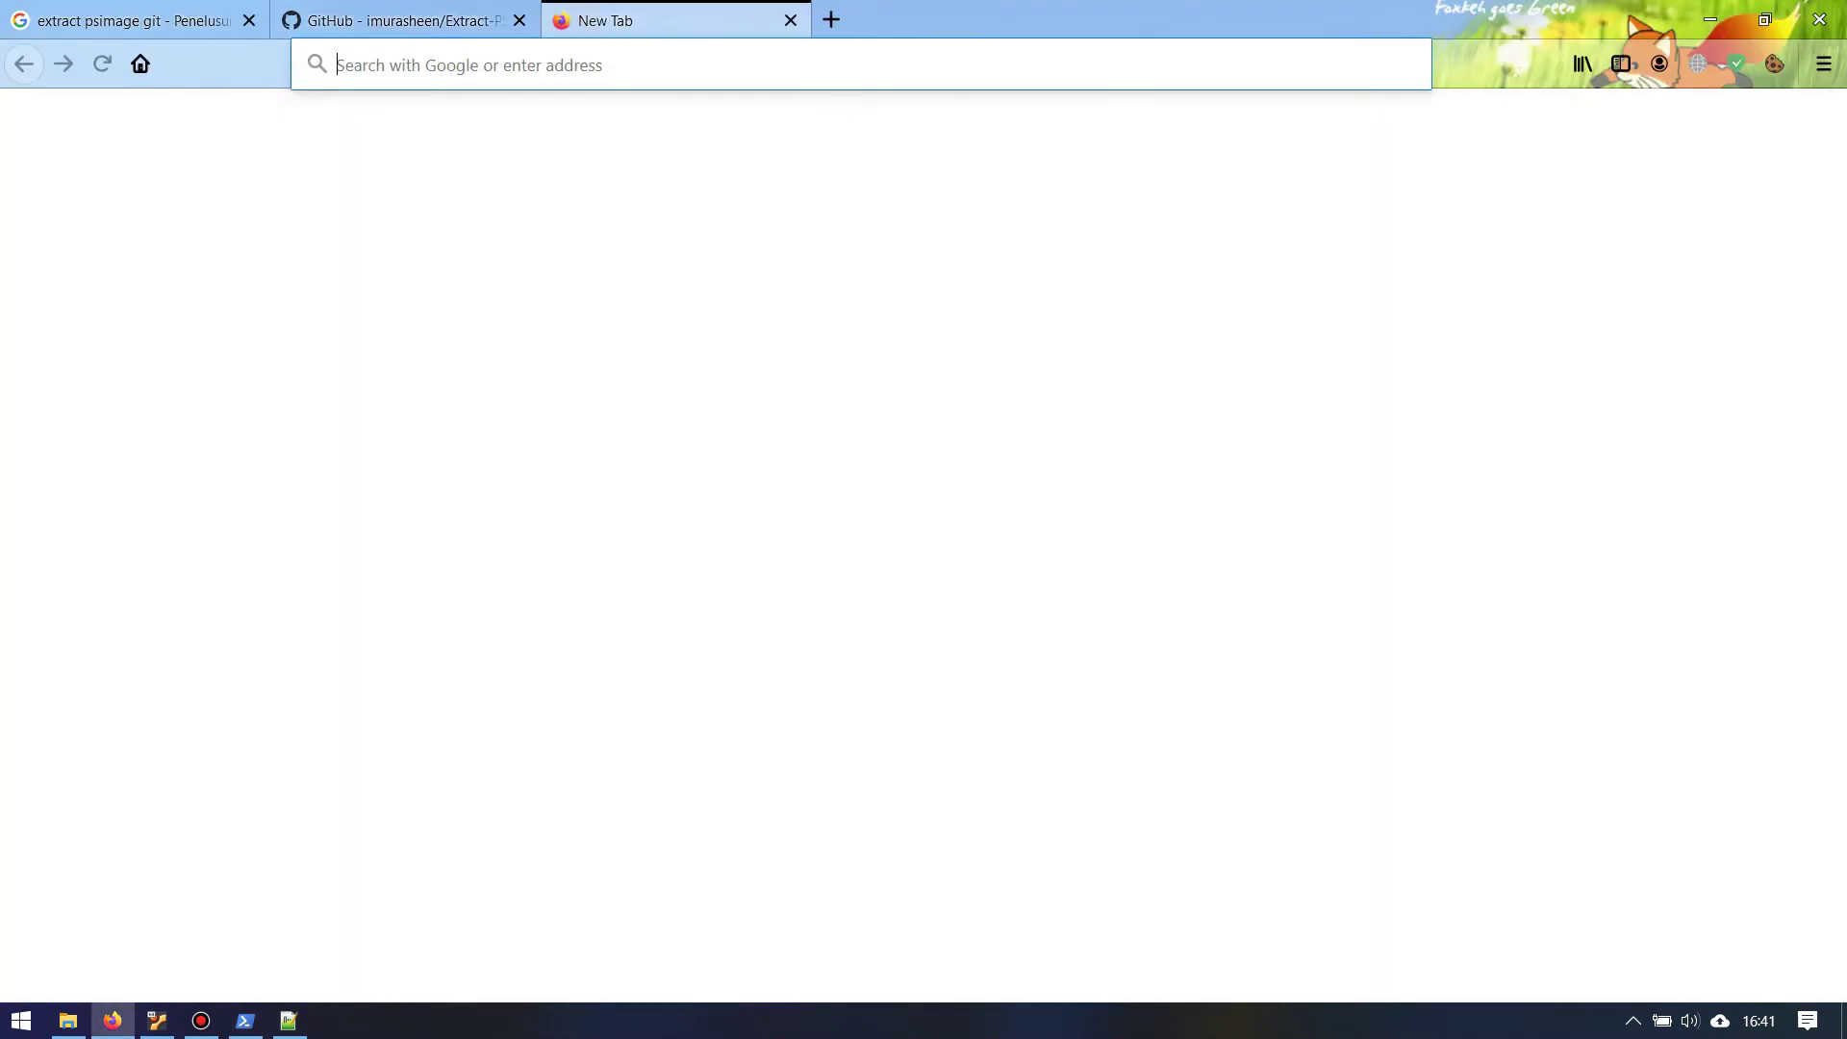
pyautogui.write('dec to')
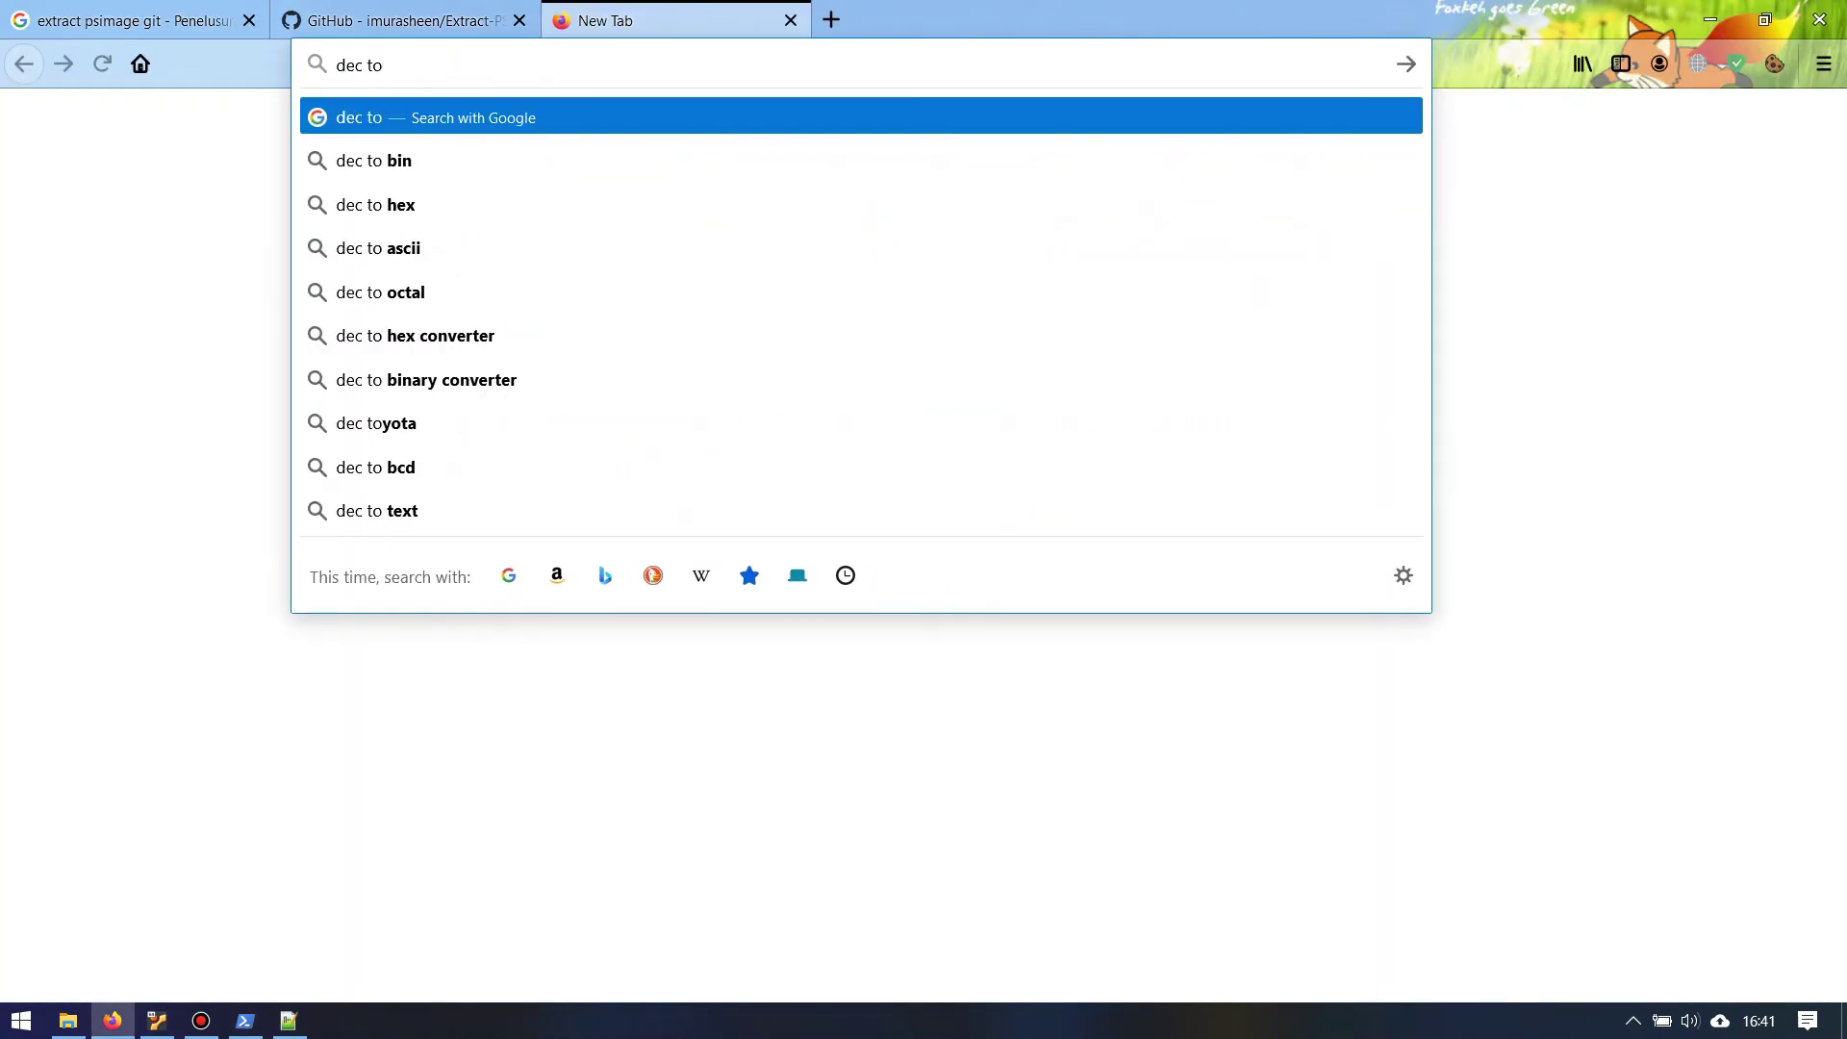
pyautogui.write(' ascii i')
pyautogui.press('BackSpace')
pyautogui.press('BackSpace')
pyautogui.write('online')
pyautogui.press('Return')
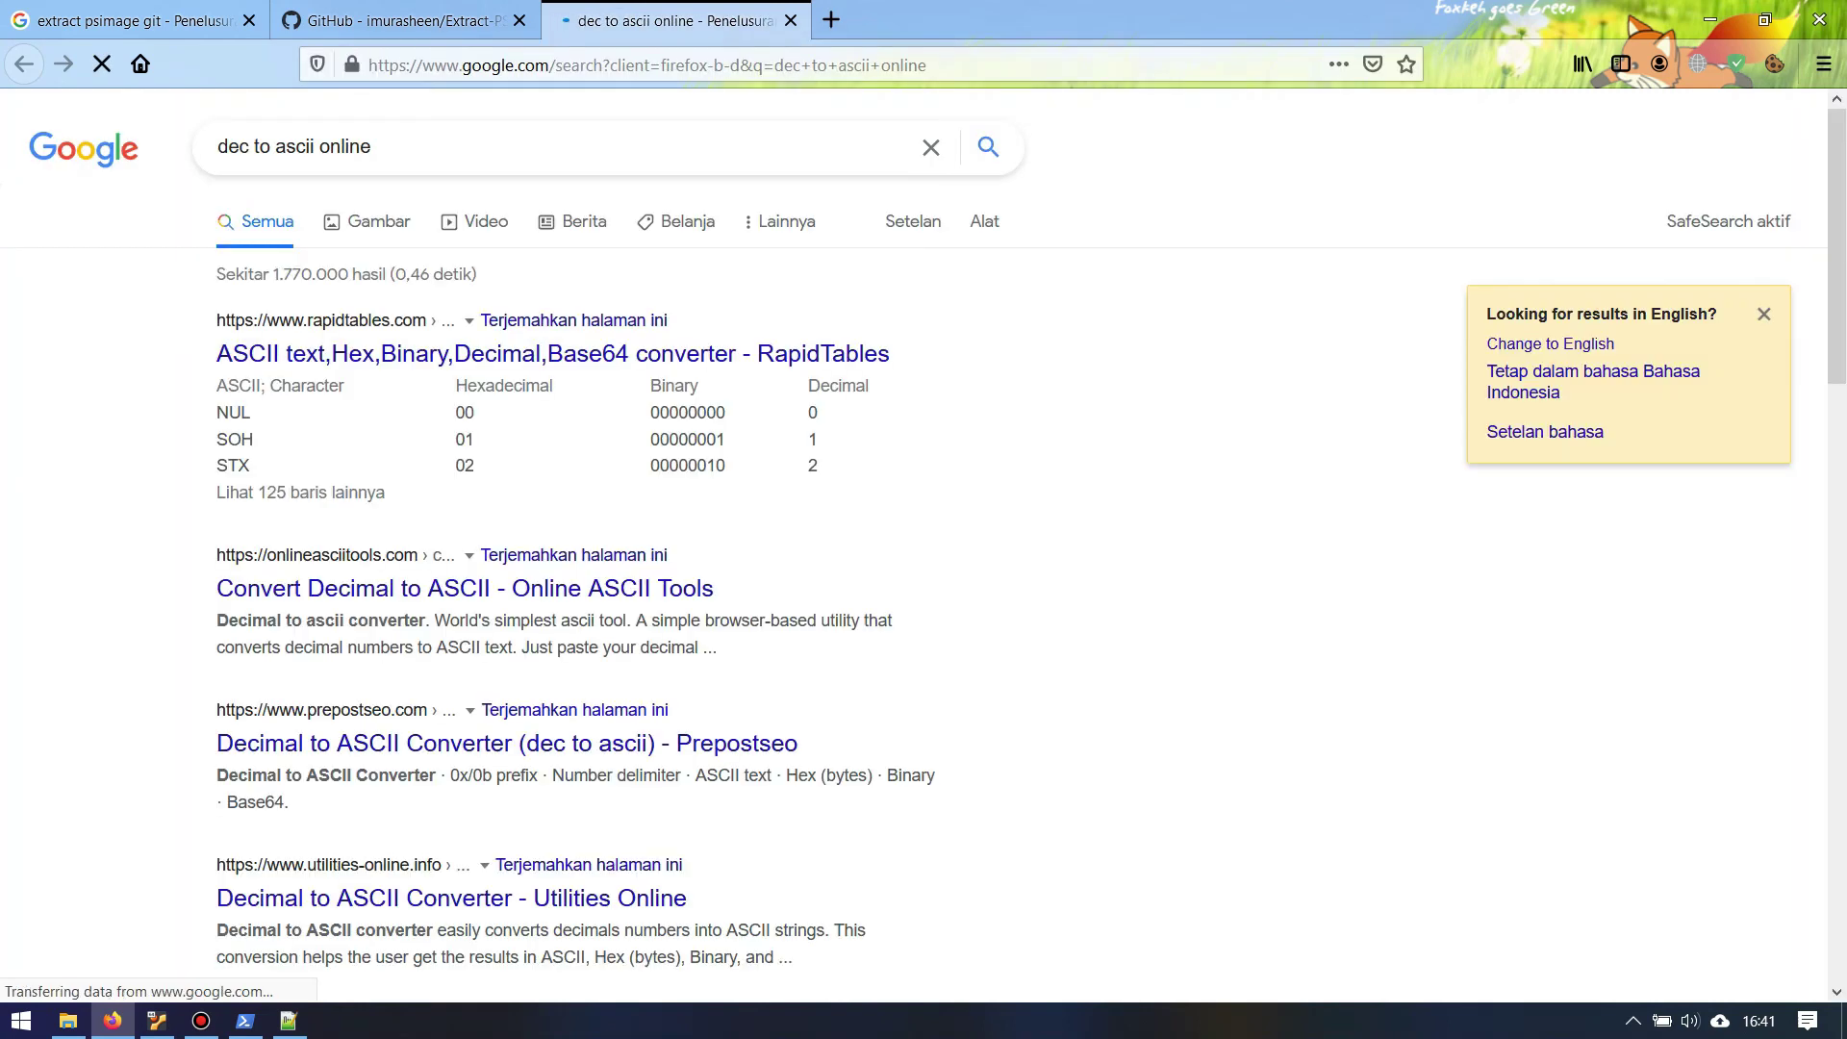
# Open the RapidTables ASCII, Hex, Binary, Decimal, Base64 converter in a new tab and paste the copied byte values as Decimal (bytes).
pyautogui.rightClick(548, 364)
pyautogui.click(651, 379)
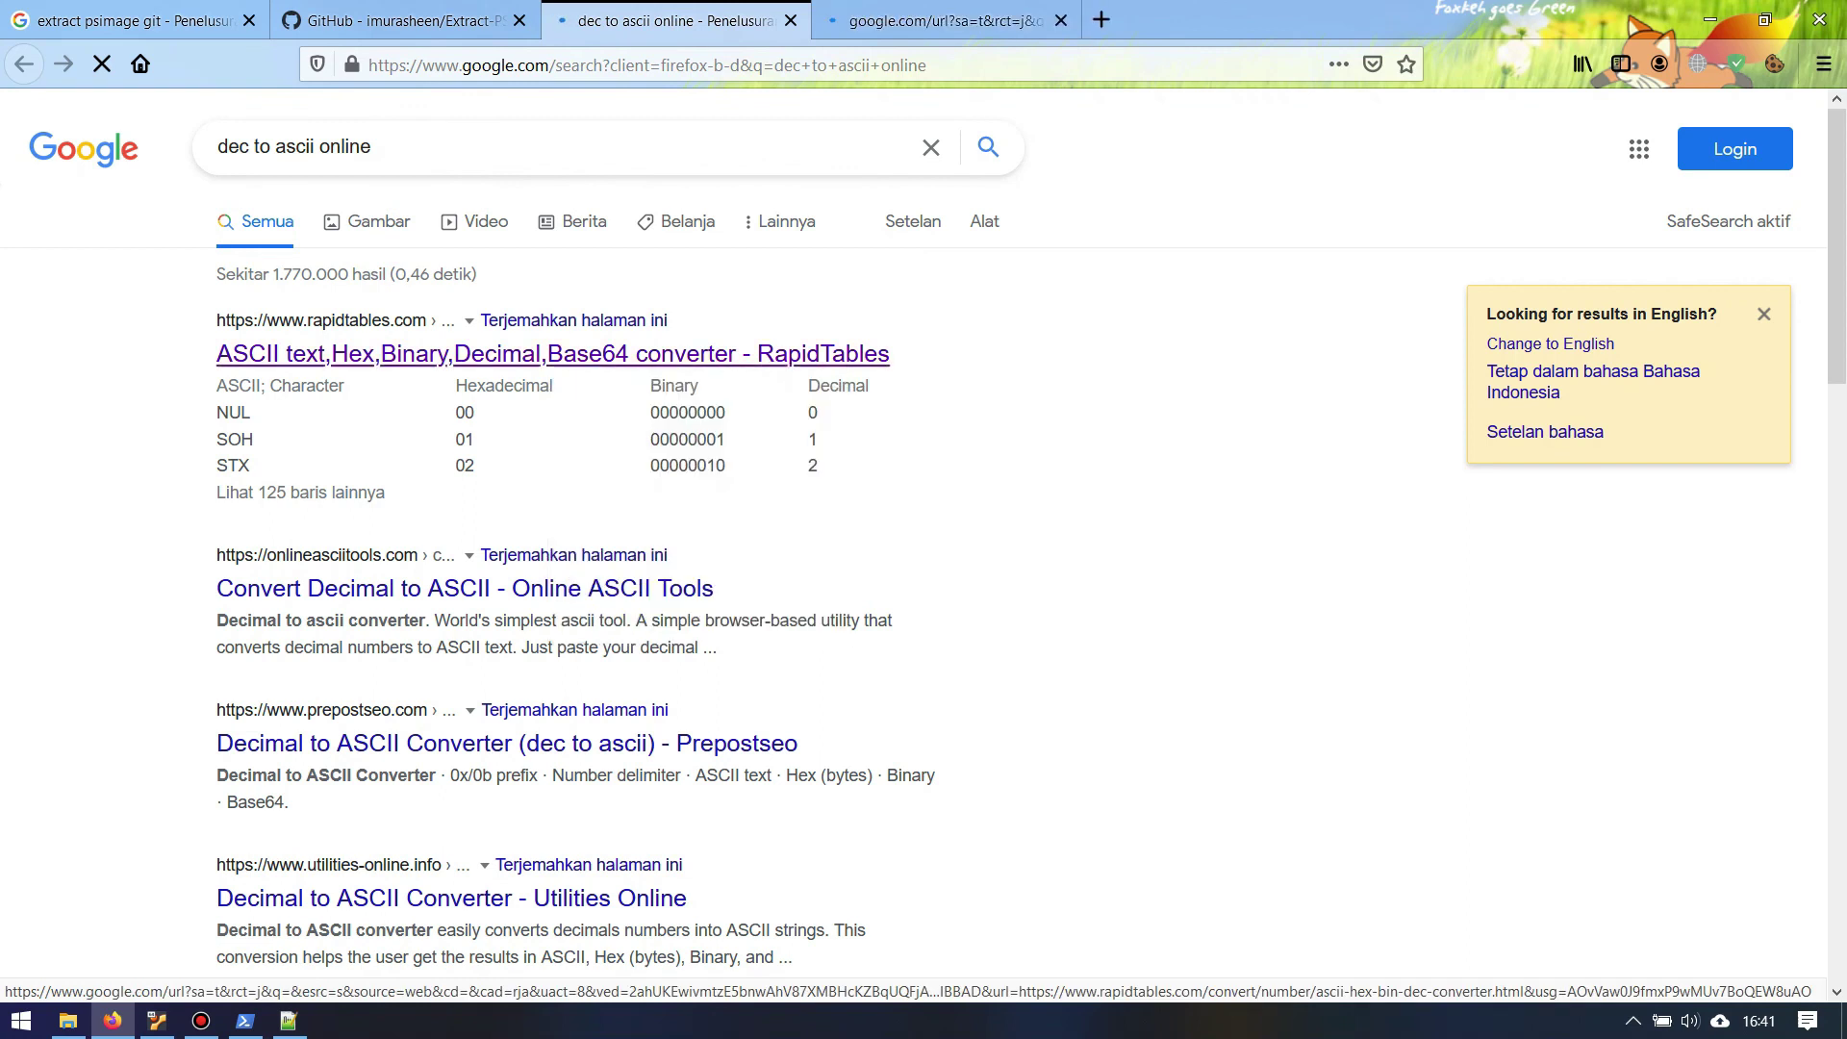
pyautogui.hotkey('ctrl', 'Tab')
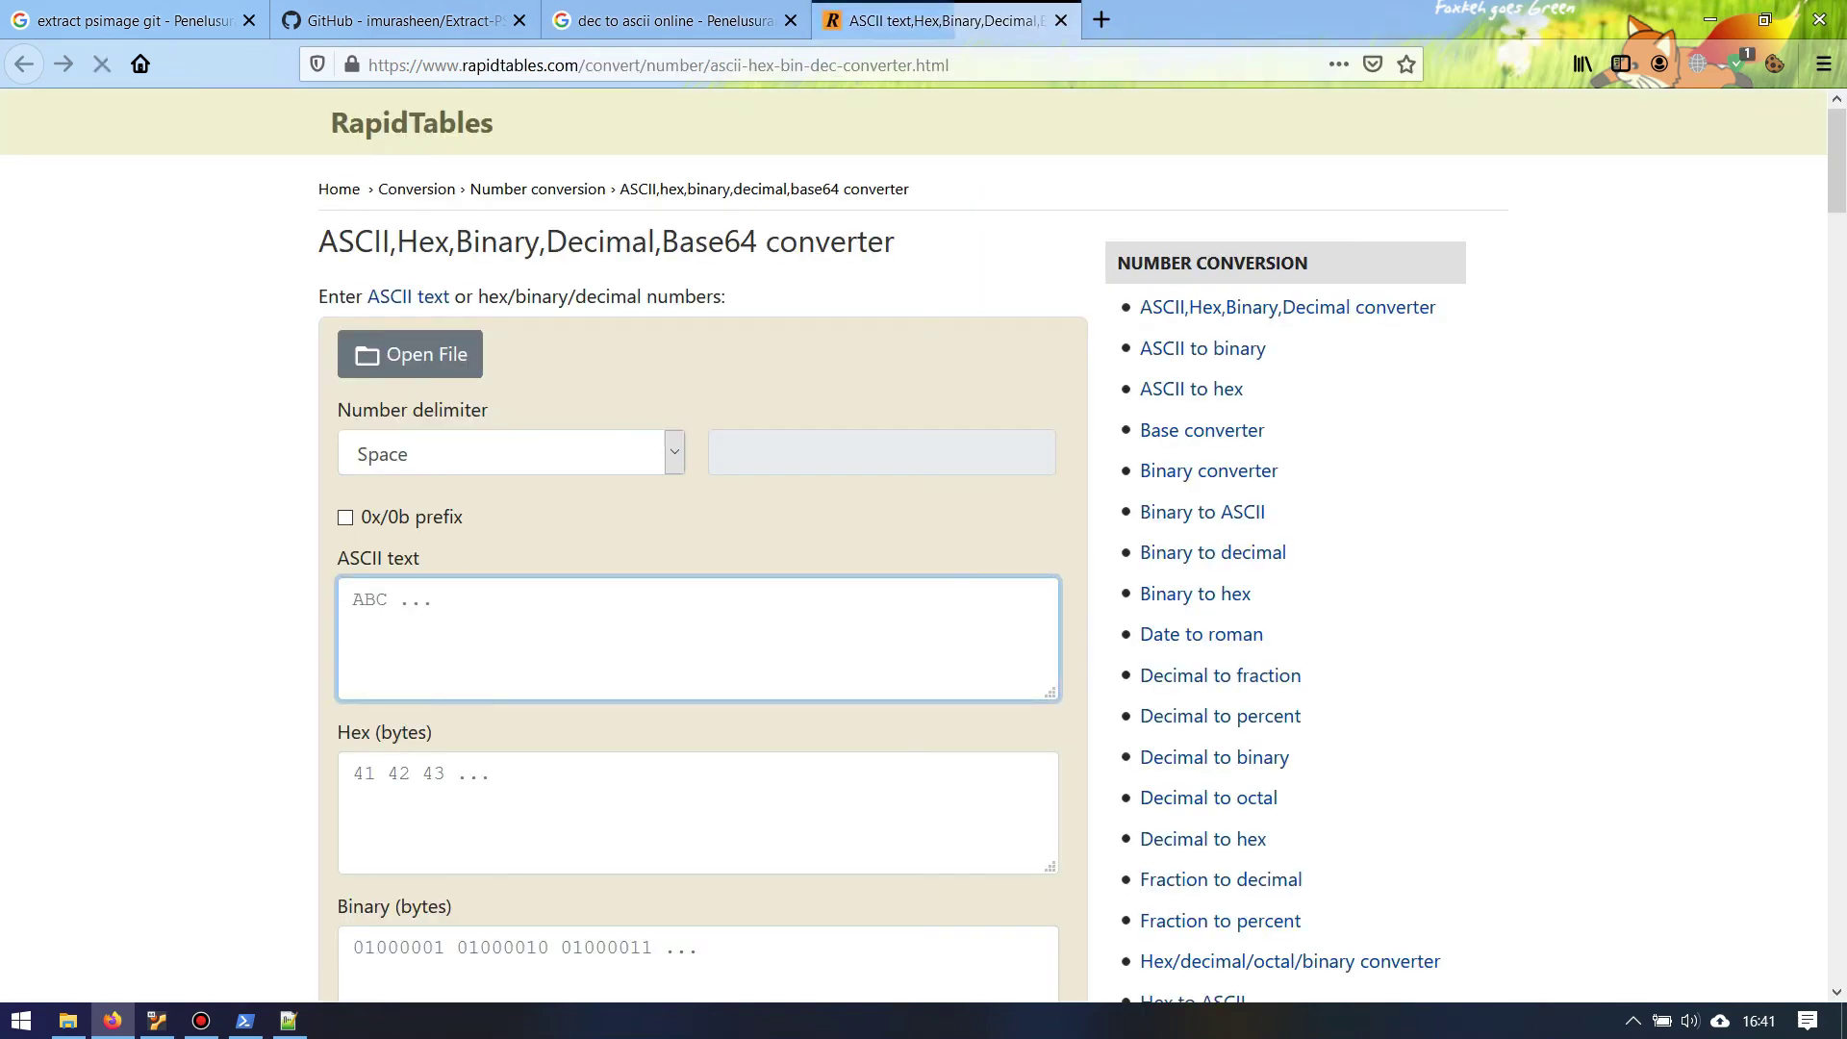
pyautogui.scroll(-4, 924, 545)
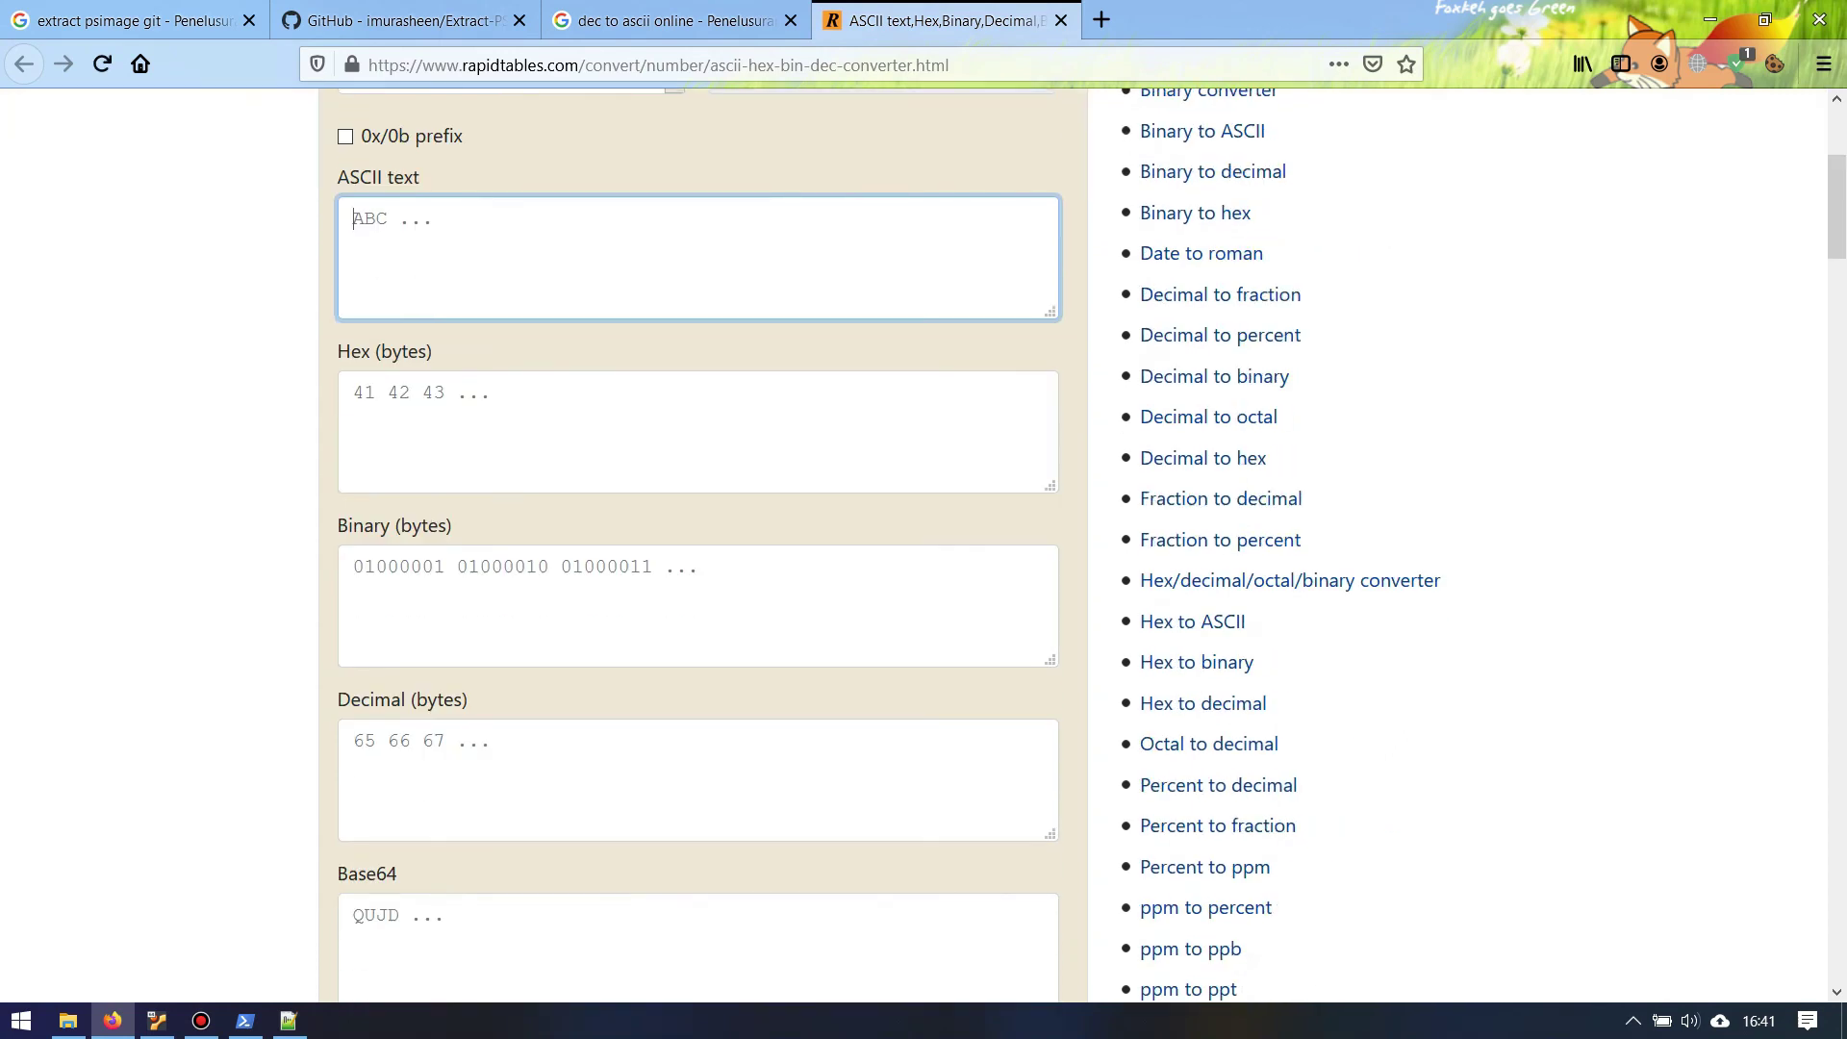
pyautogui.click(354, 740)
pyautogui.hotkey('ctrl', 'v')
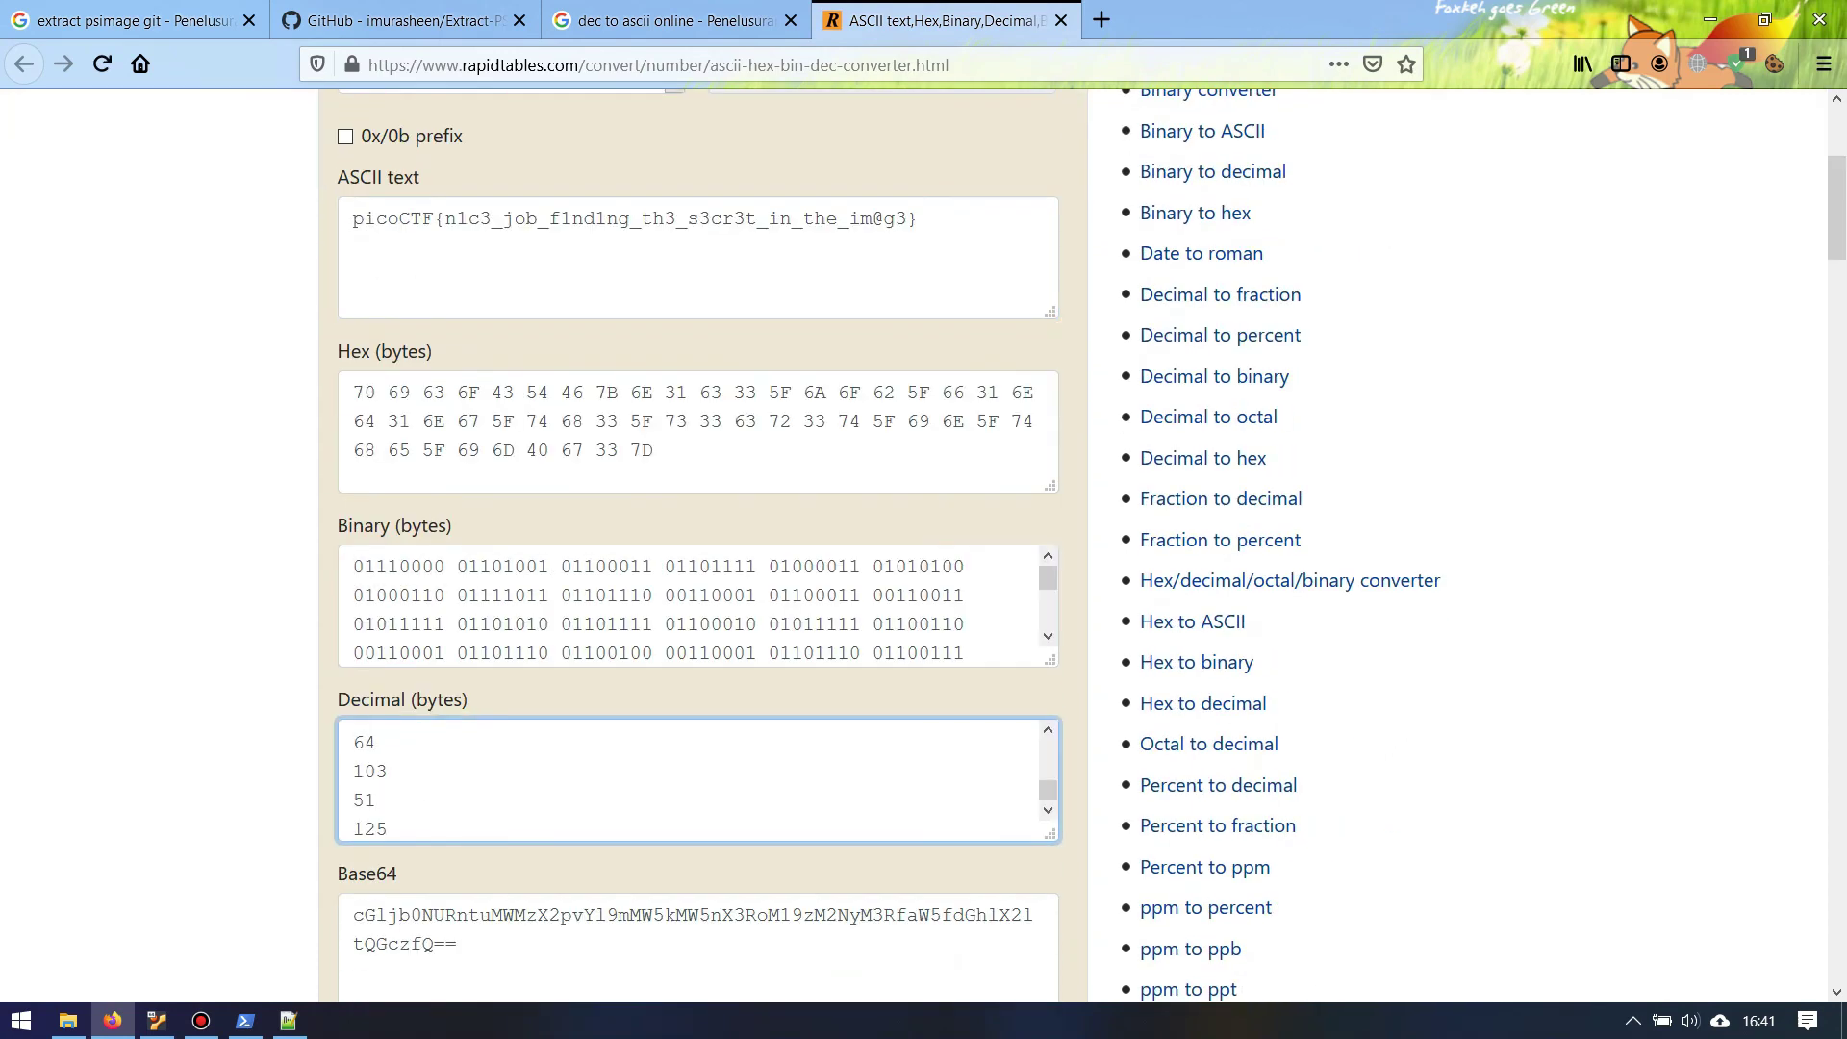
# Copy the complete decoded flag from the converter's ASCII text.
pyautogui.click(399, 219)
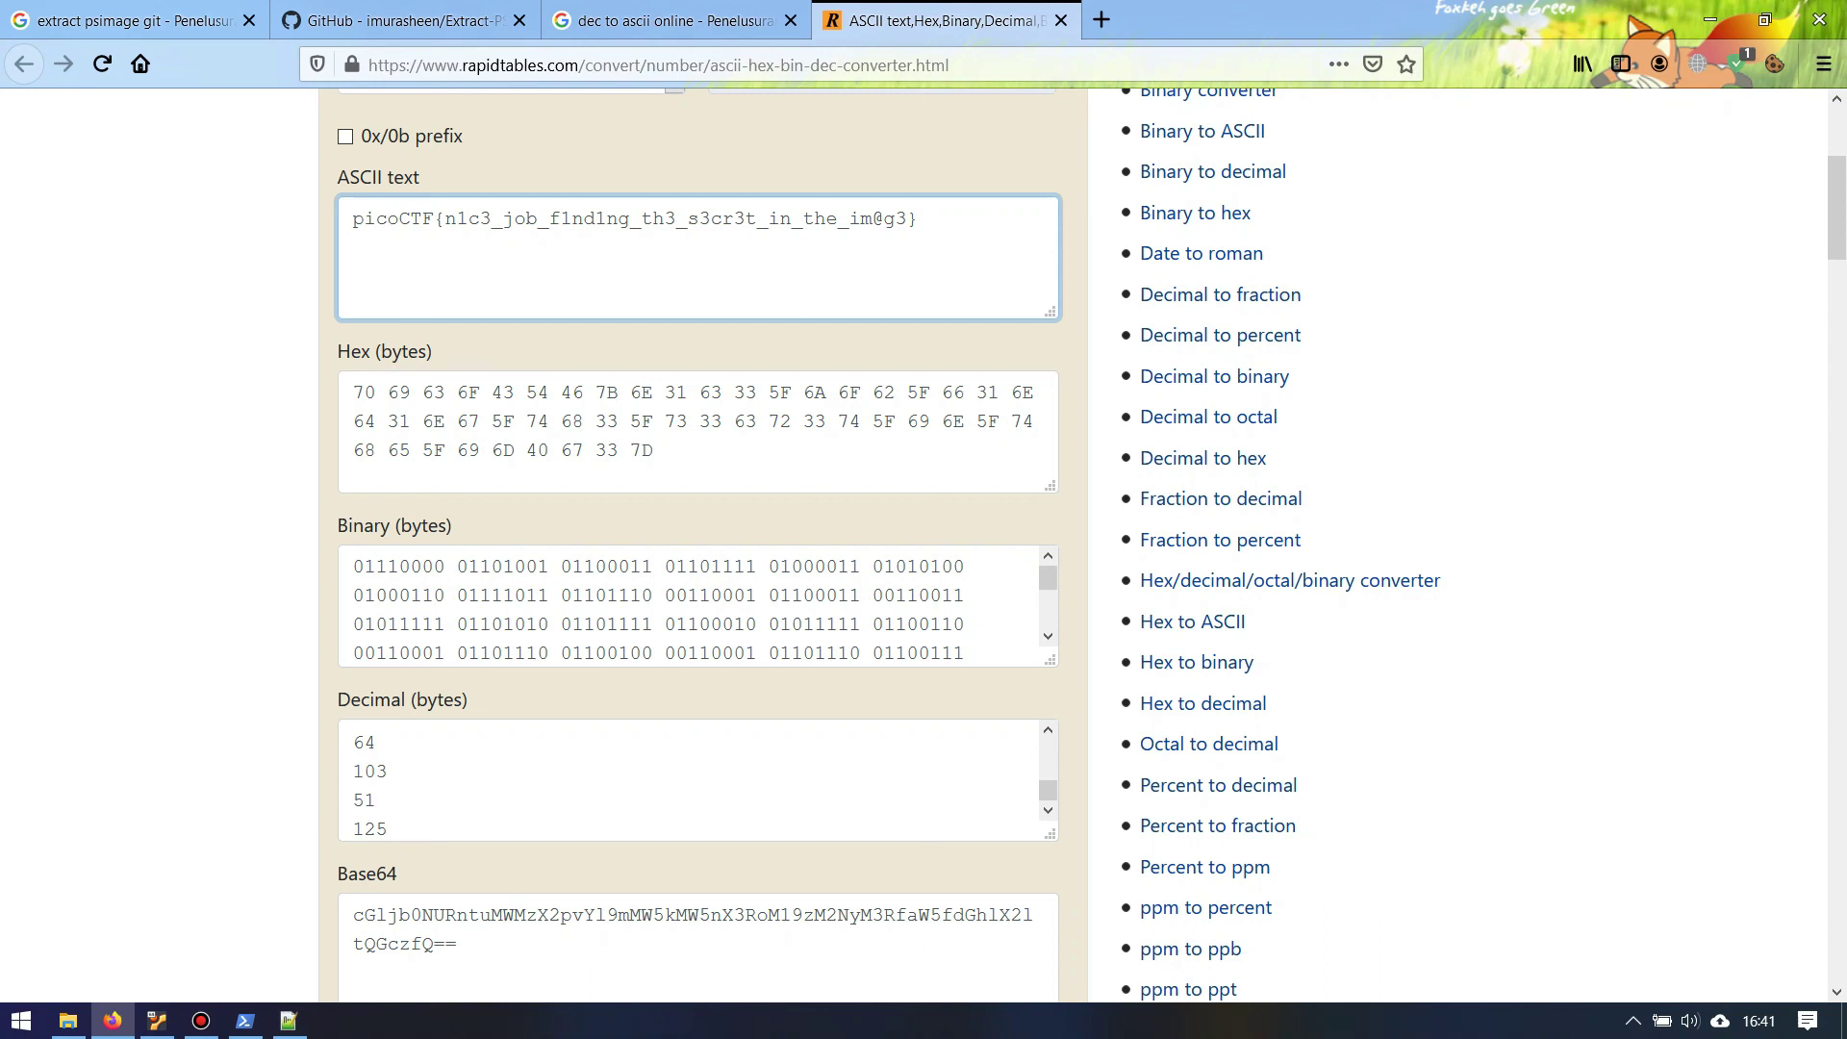
pyautogui.moveTo(920, 219); pyautogui.dragTo(352, 218)
pyautogui.hotkey('ctrl', 'c')
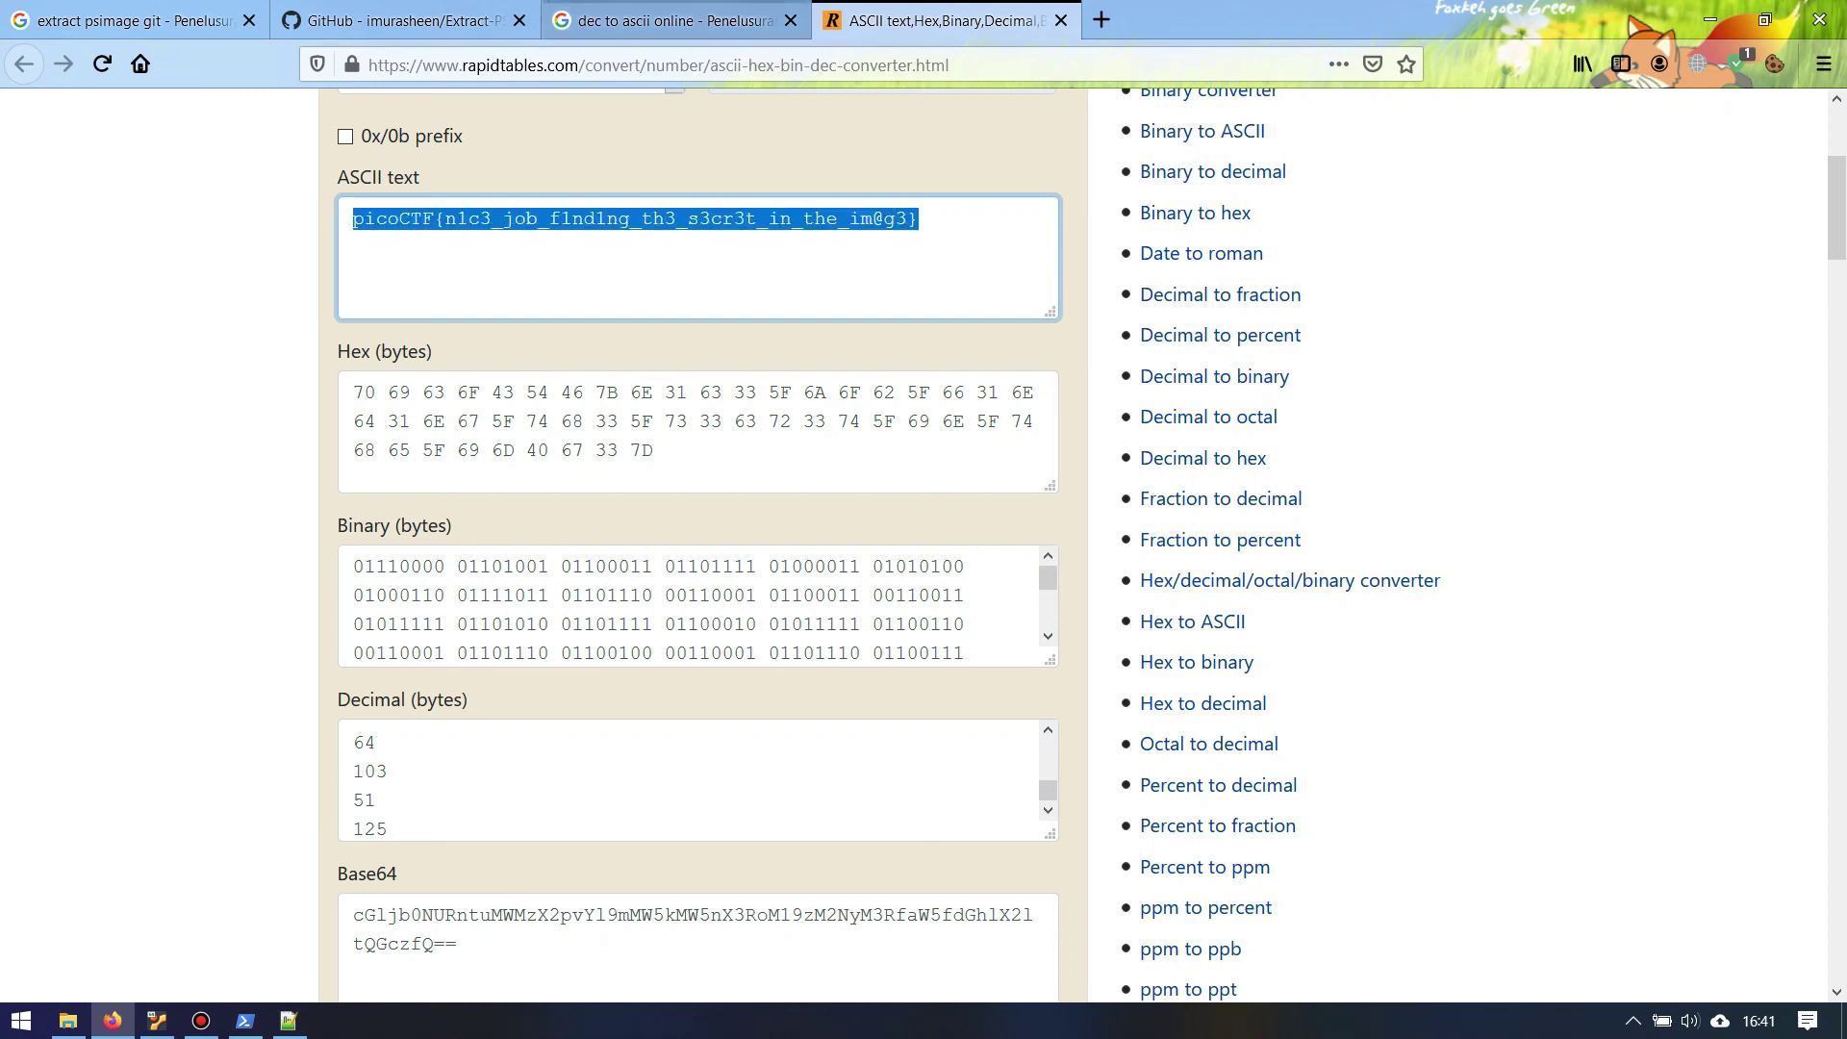
# Return to the "dec to ascii online" search results tab and load picoctf.org there.
pyautogui.click(664, 20)
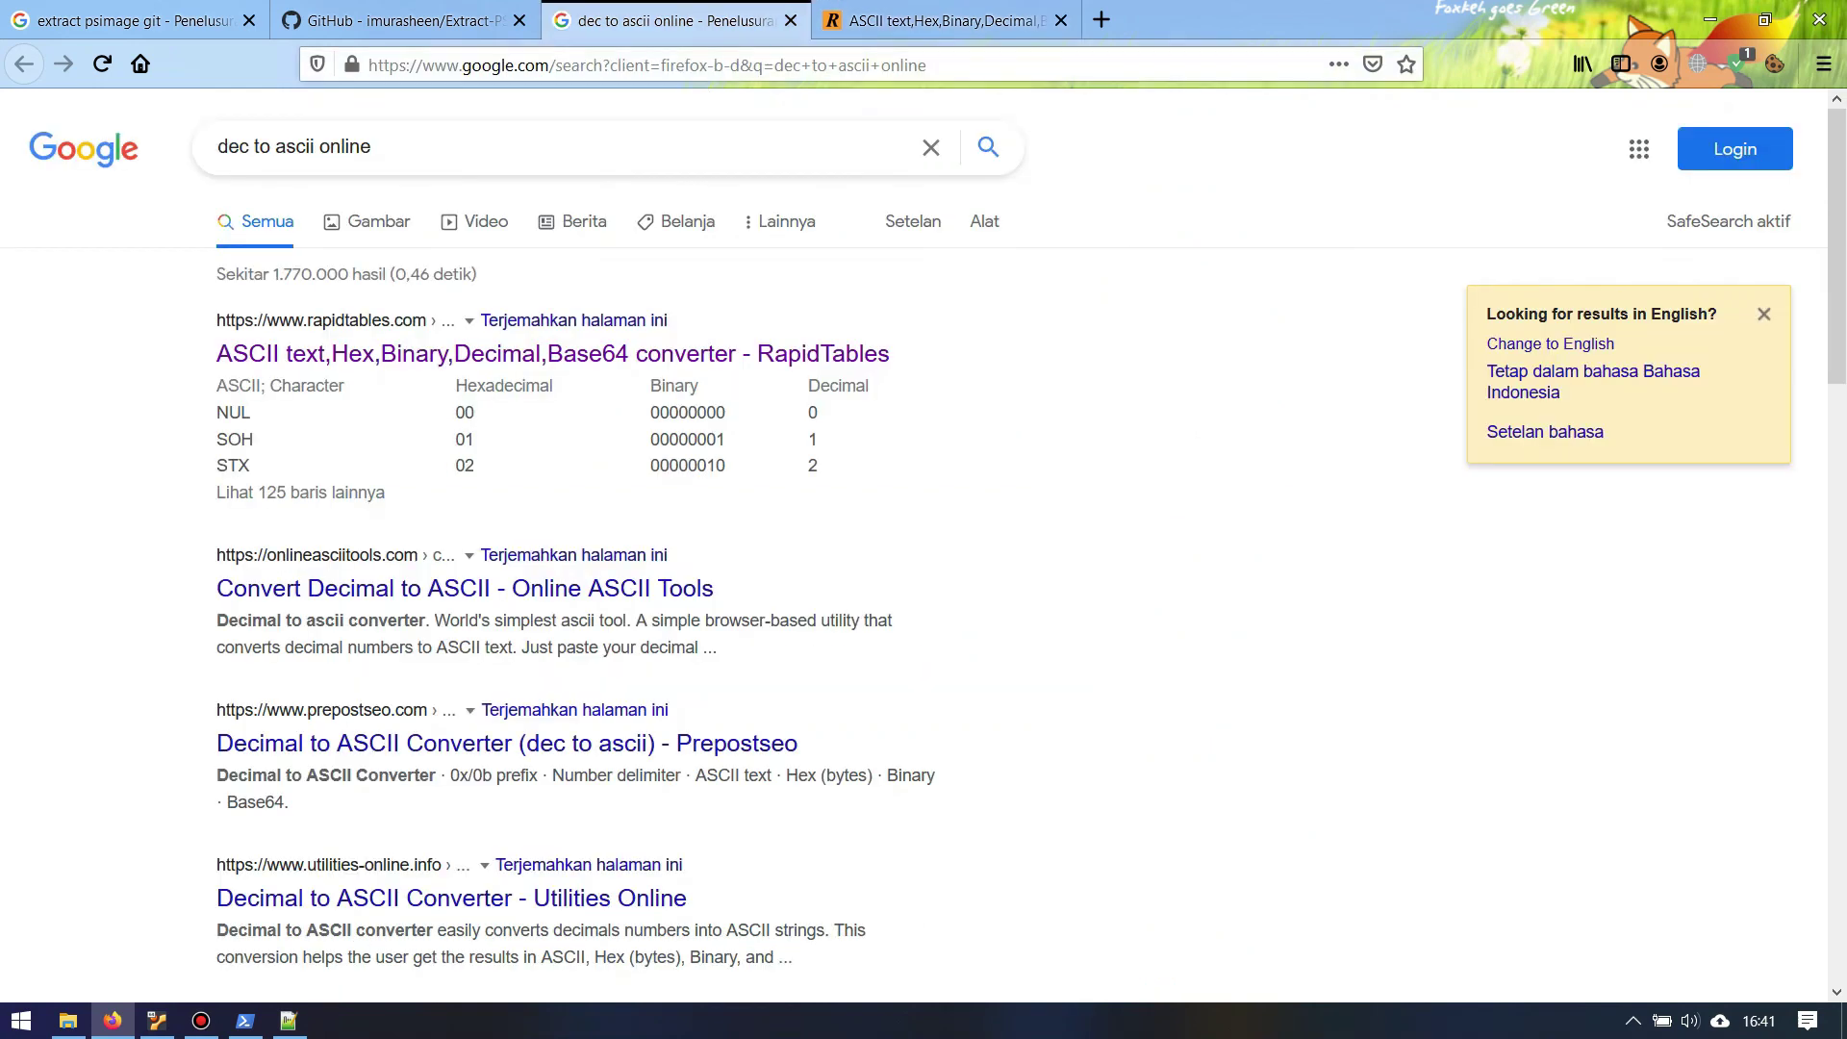
pyautogui.hotkey('ctrl', 'l')
pyautogui.write('pico')
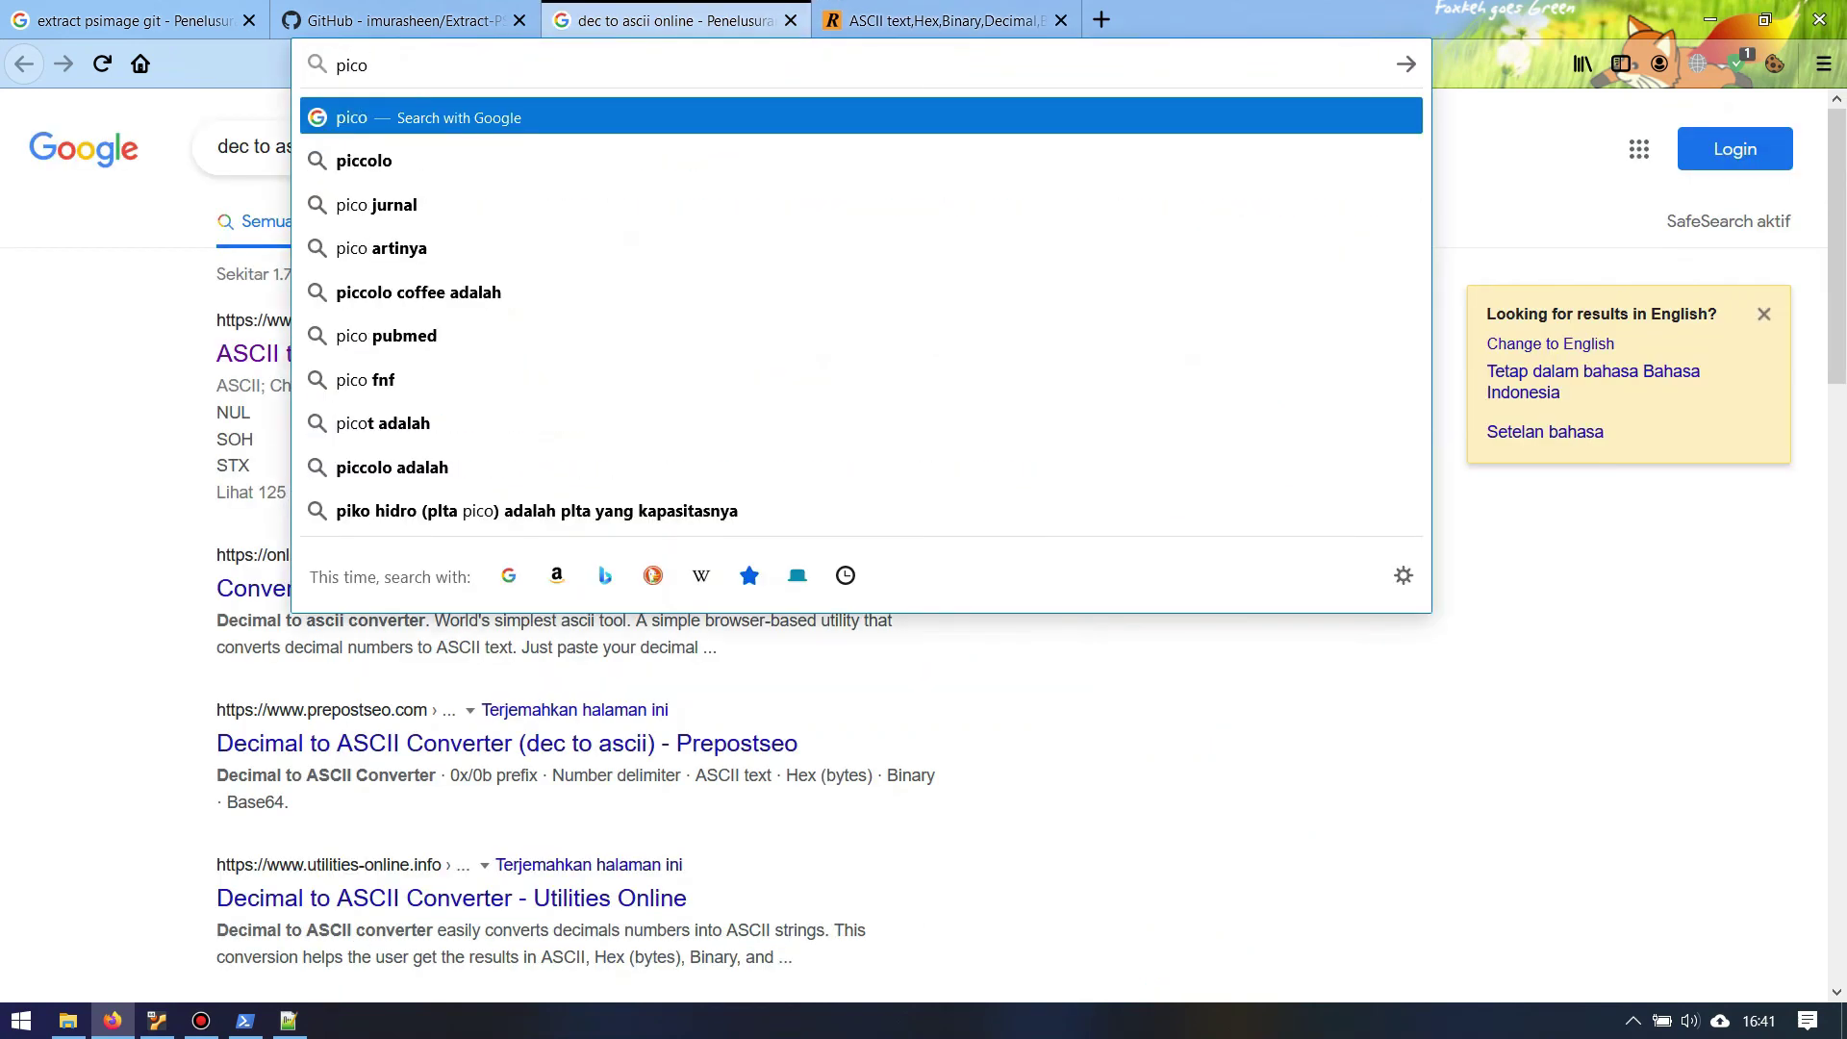
pyautogui.write('ctf.org')
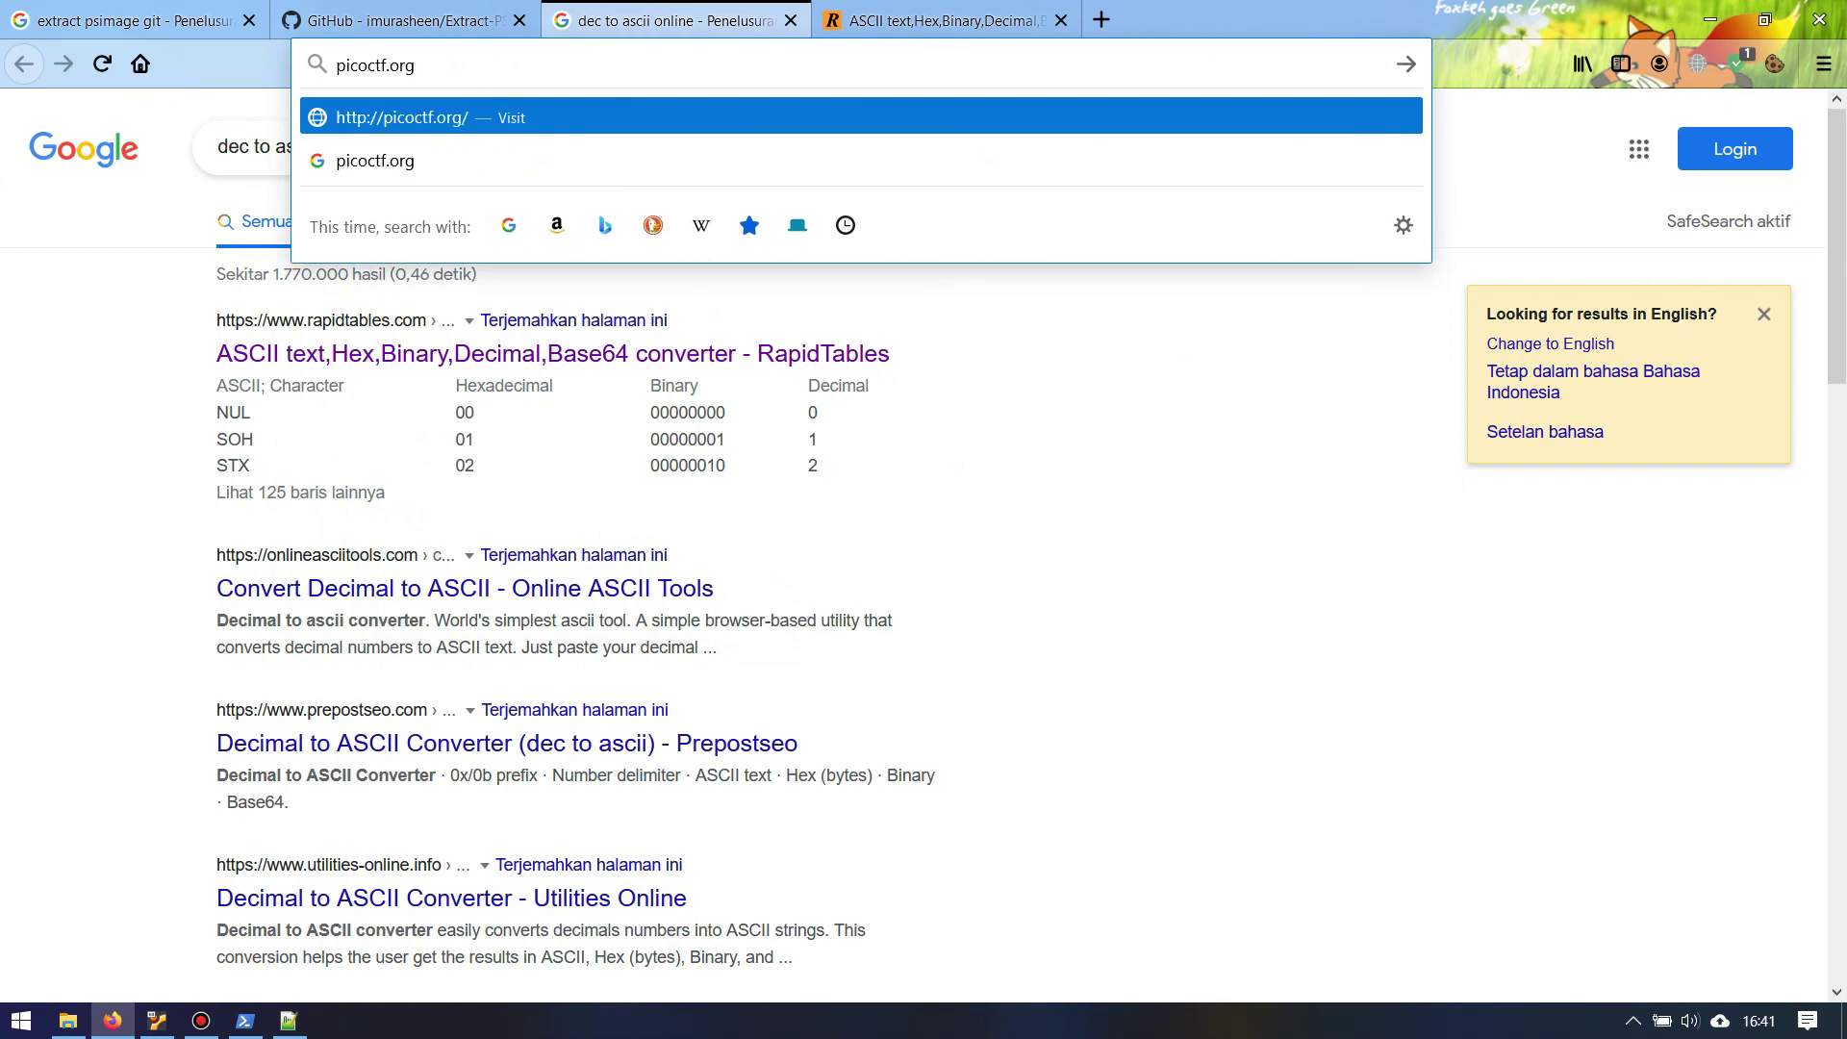
pyautogui.press('Return')
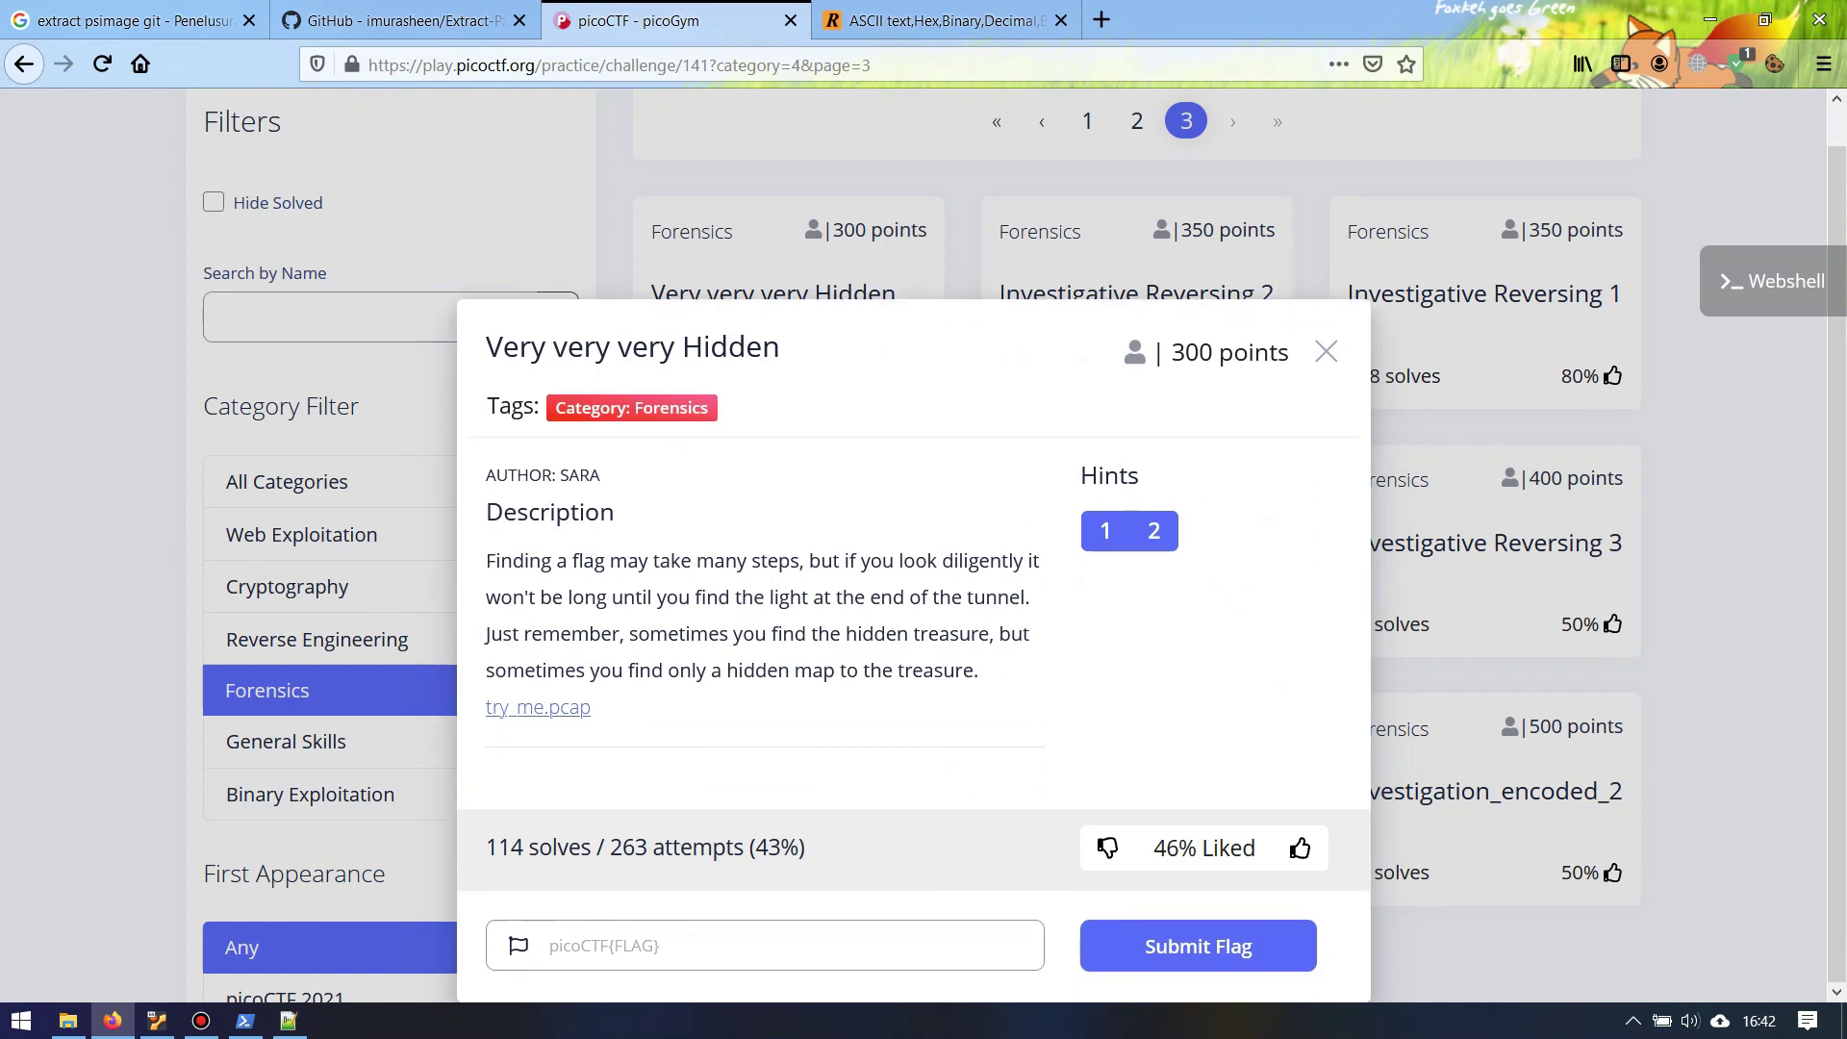
# Paste the copied flag into the Very very very Hidden challenge and submit it.
pyautogui.click(549, 945)
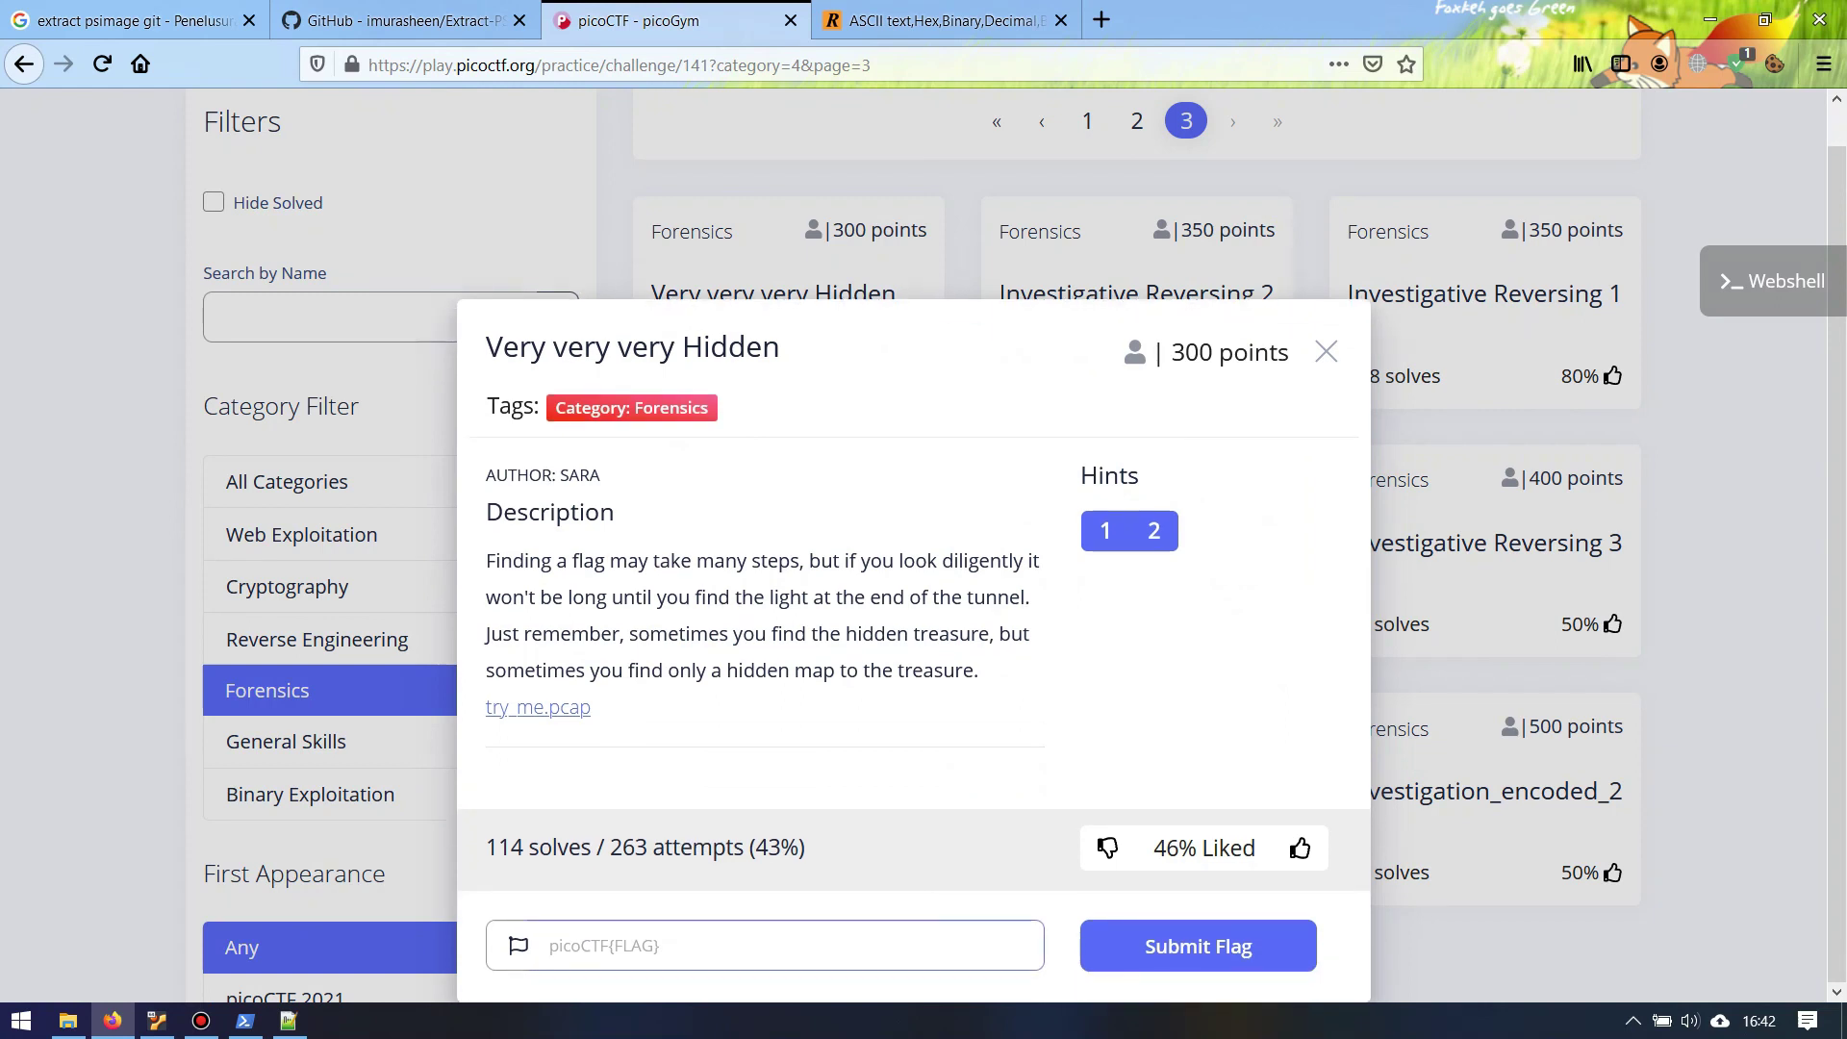
pyautogui.hotkey('ctrl', 'v')
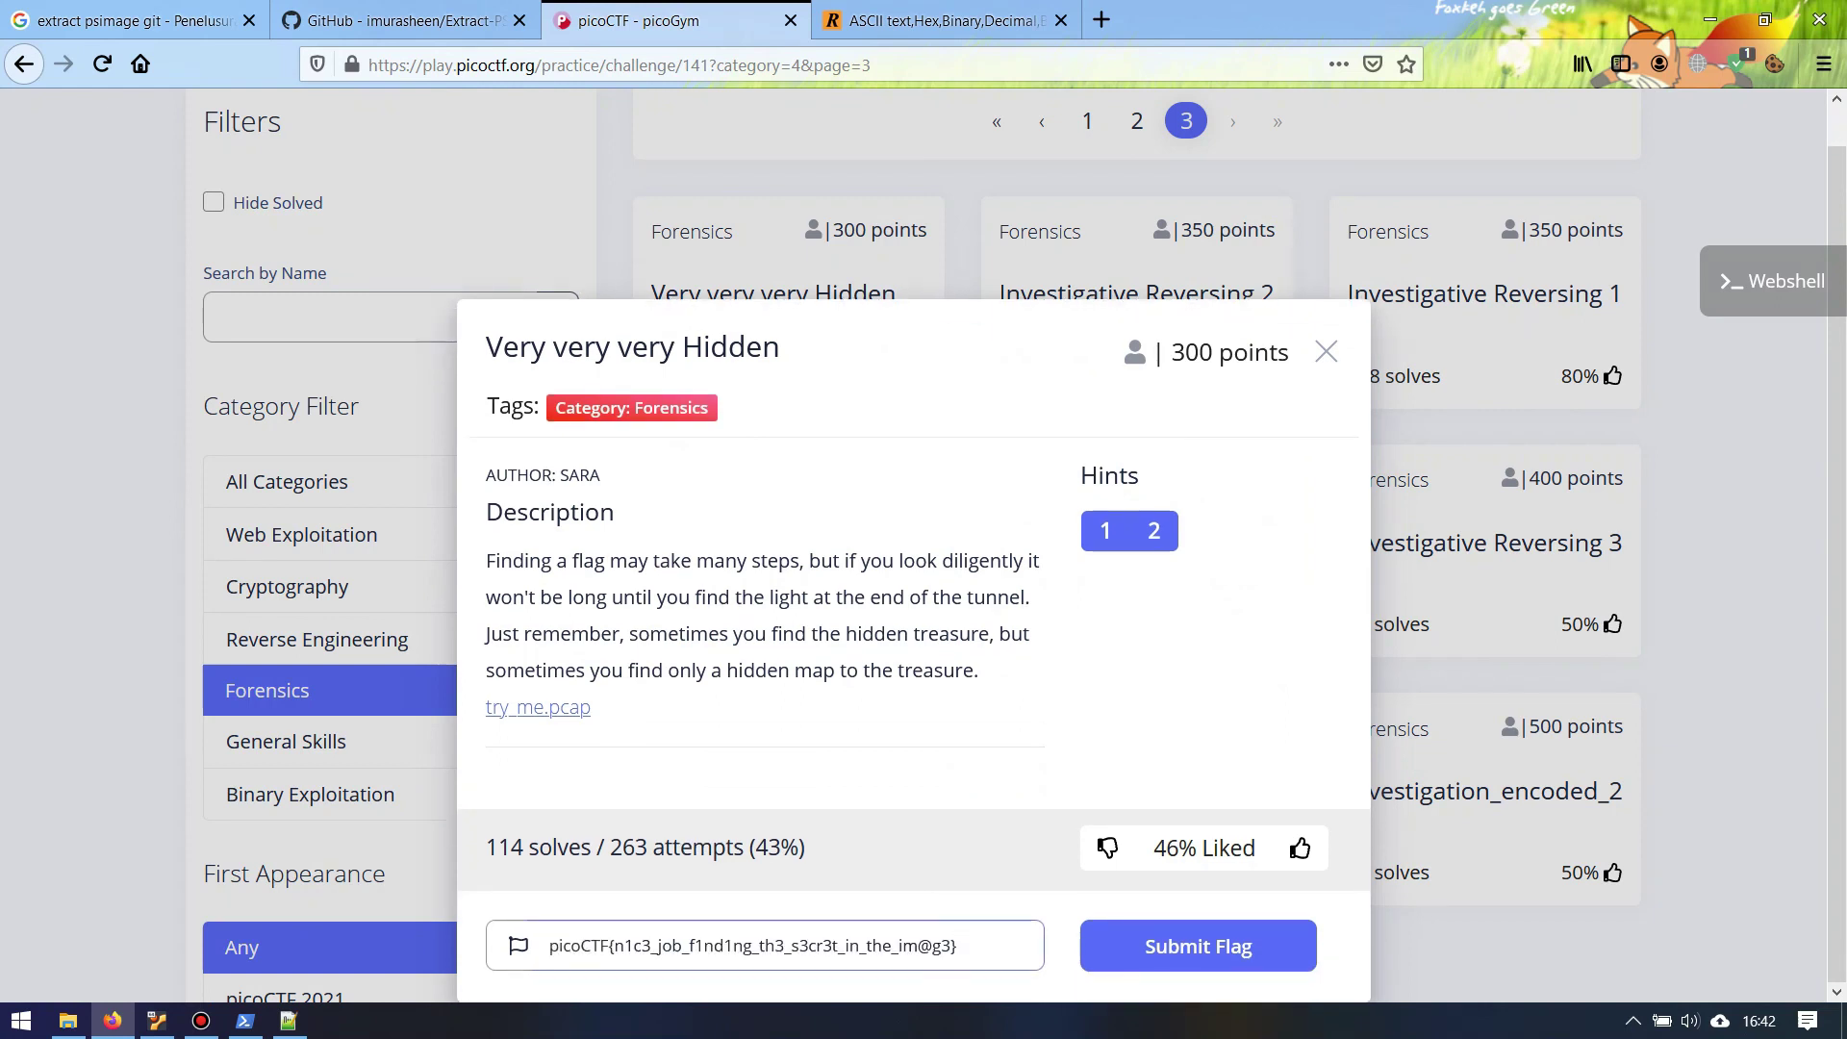
pyautogui.click(1197, 945)
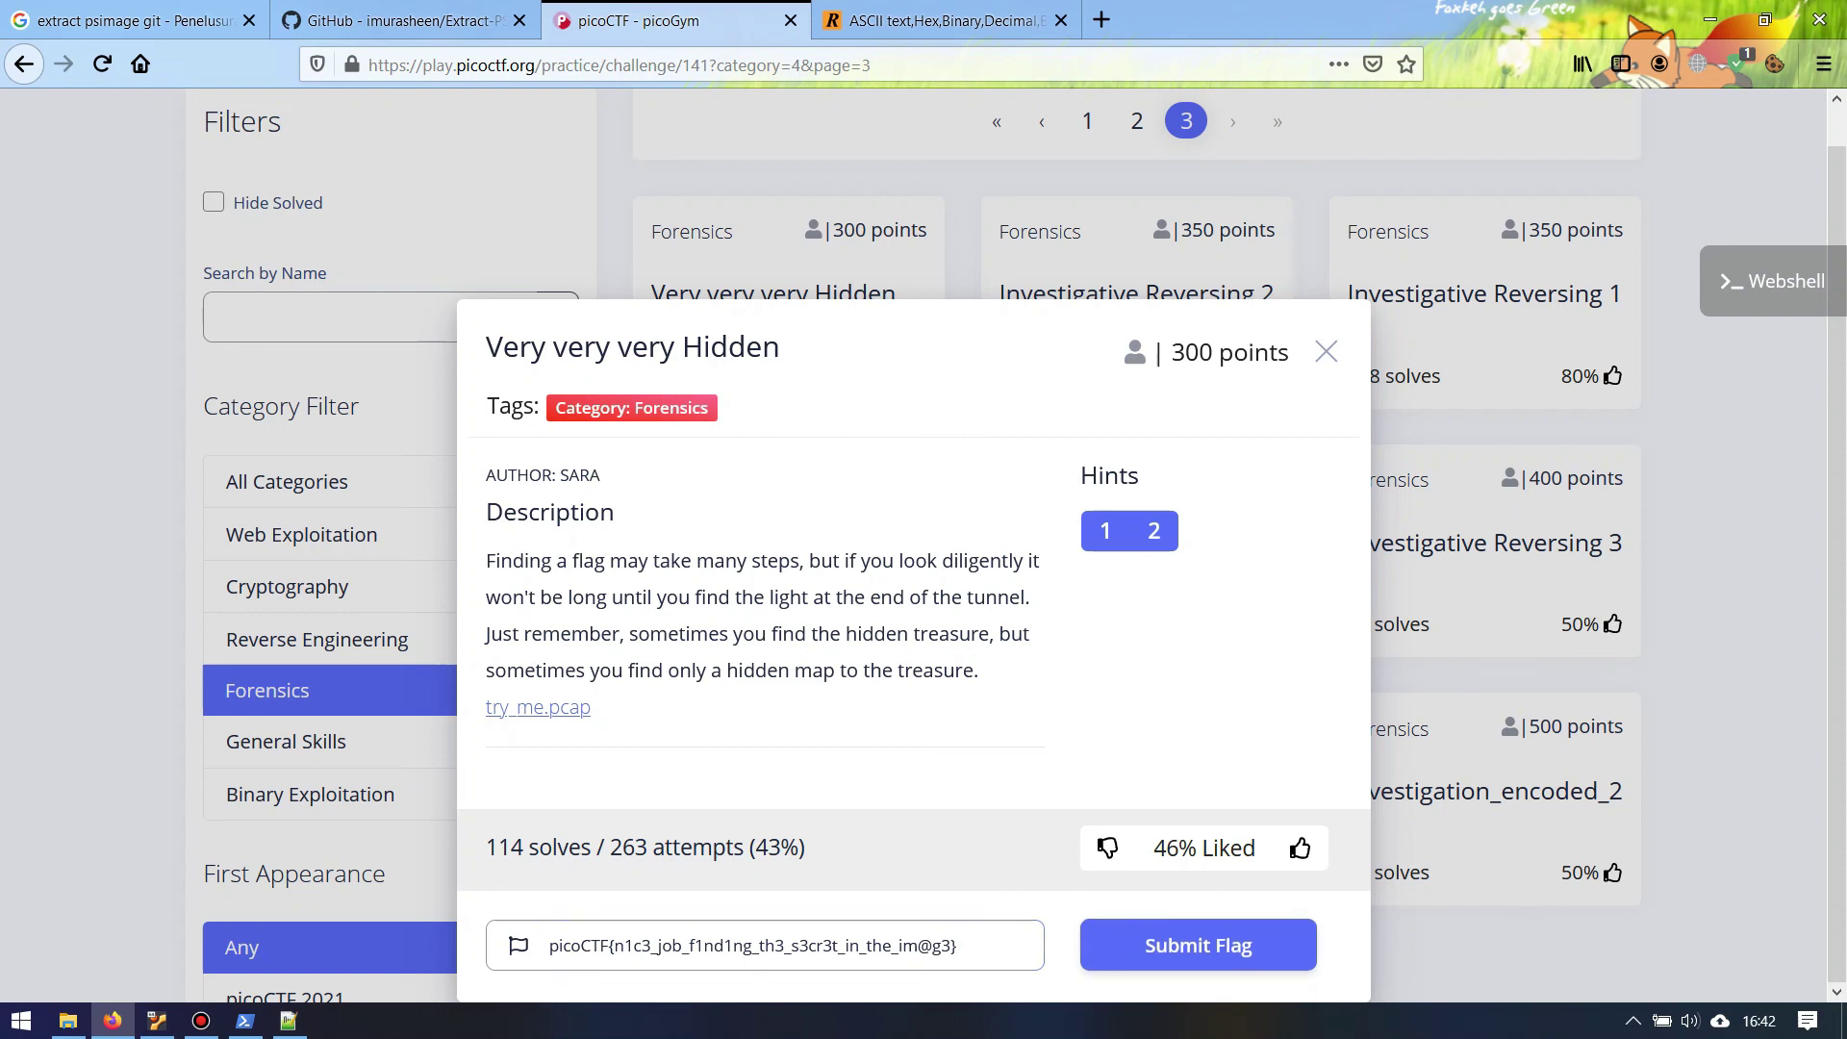